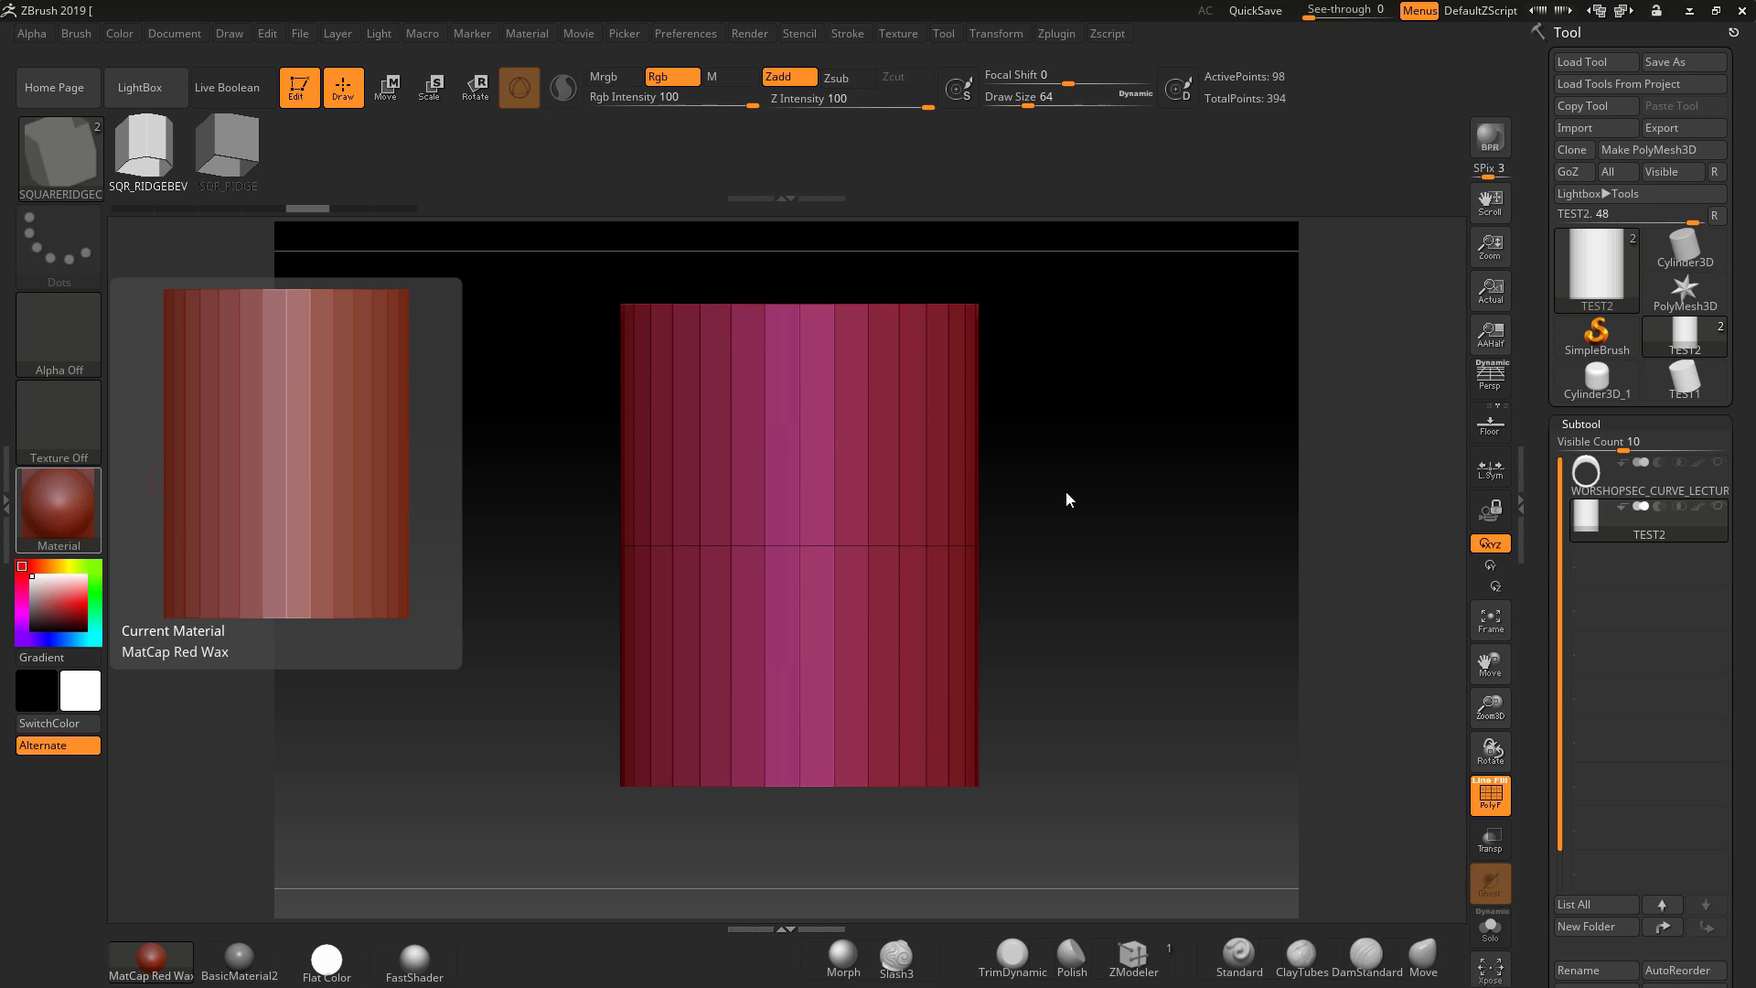
Draw a freehand S-shaped SQR_RIDGEBEV ridge down the front of the cylinder.
left_click_drag(1067, 498, 1094, 535)
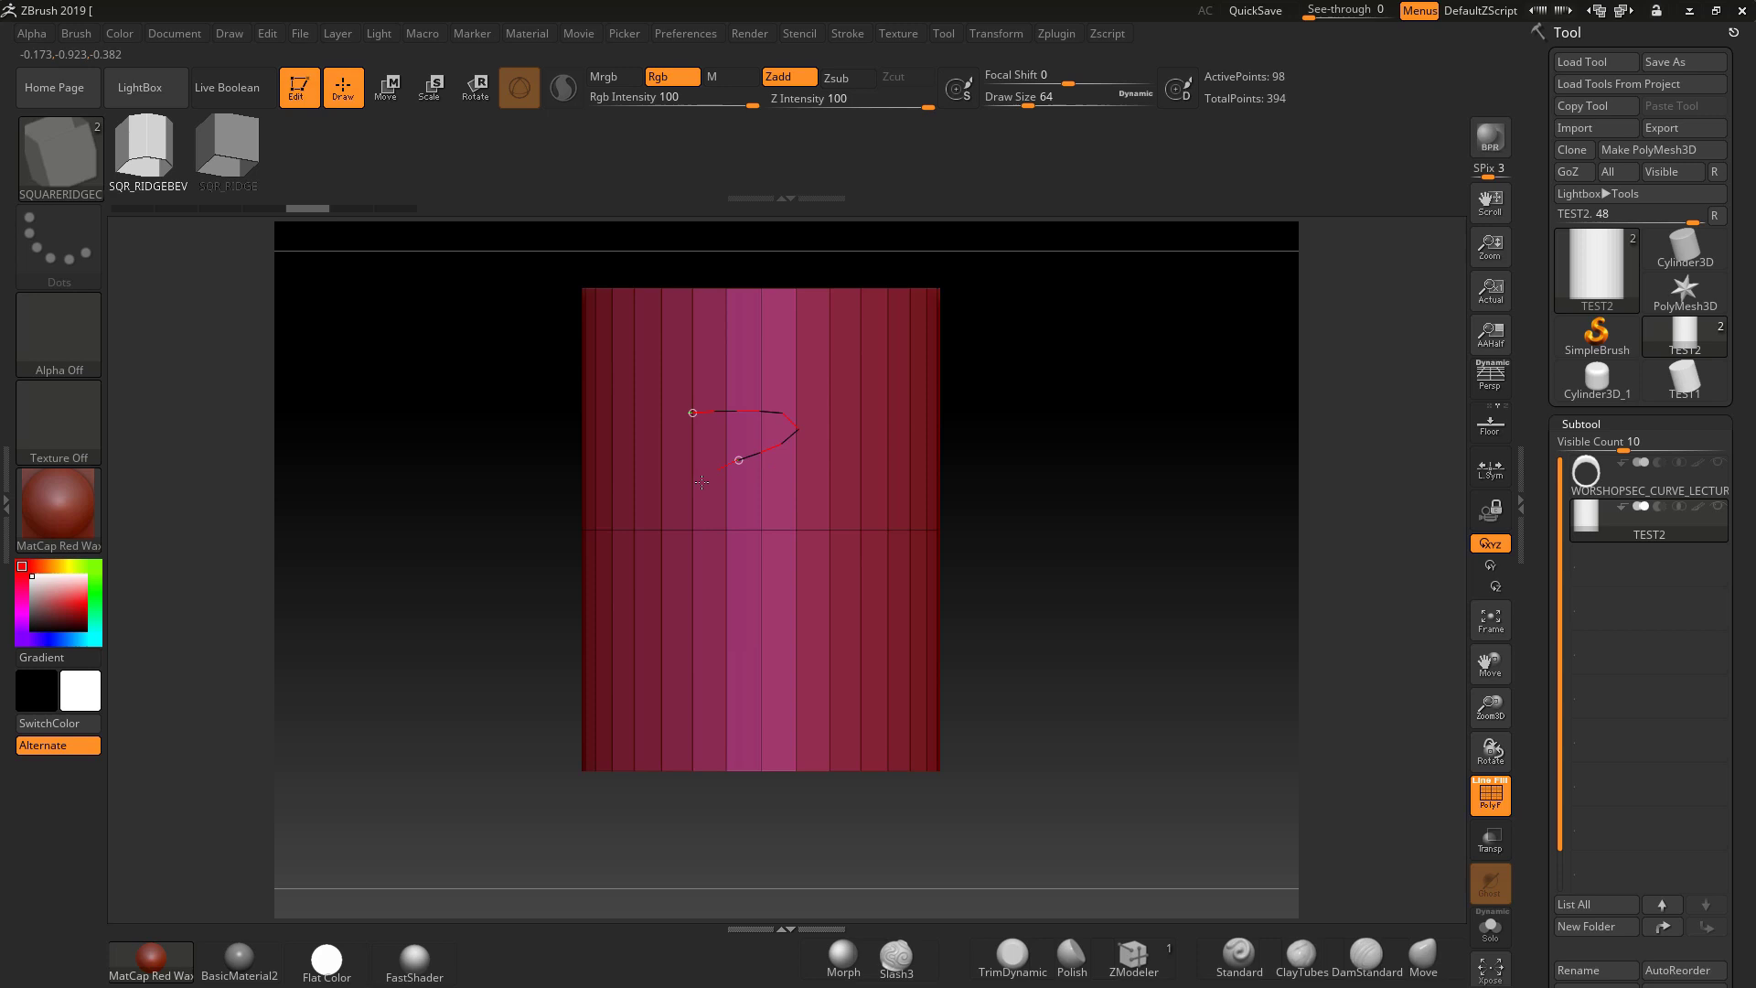
left_click_drag(693, 709, 692, 709)
left_click_drag(1041, 609, 1084, 585)
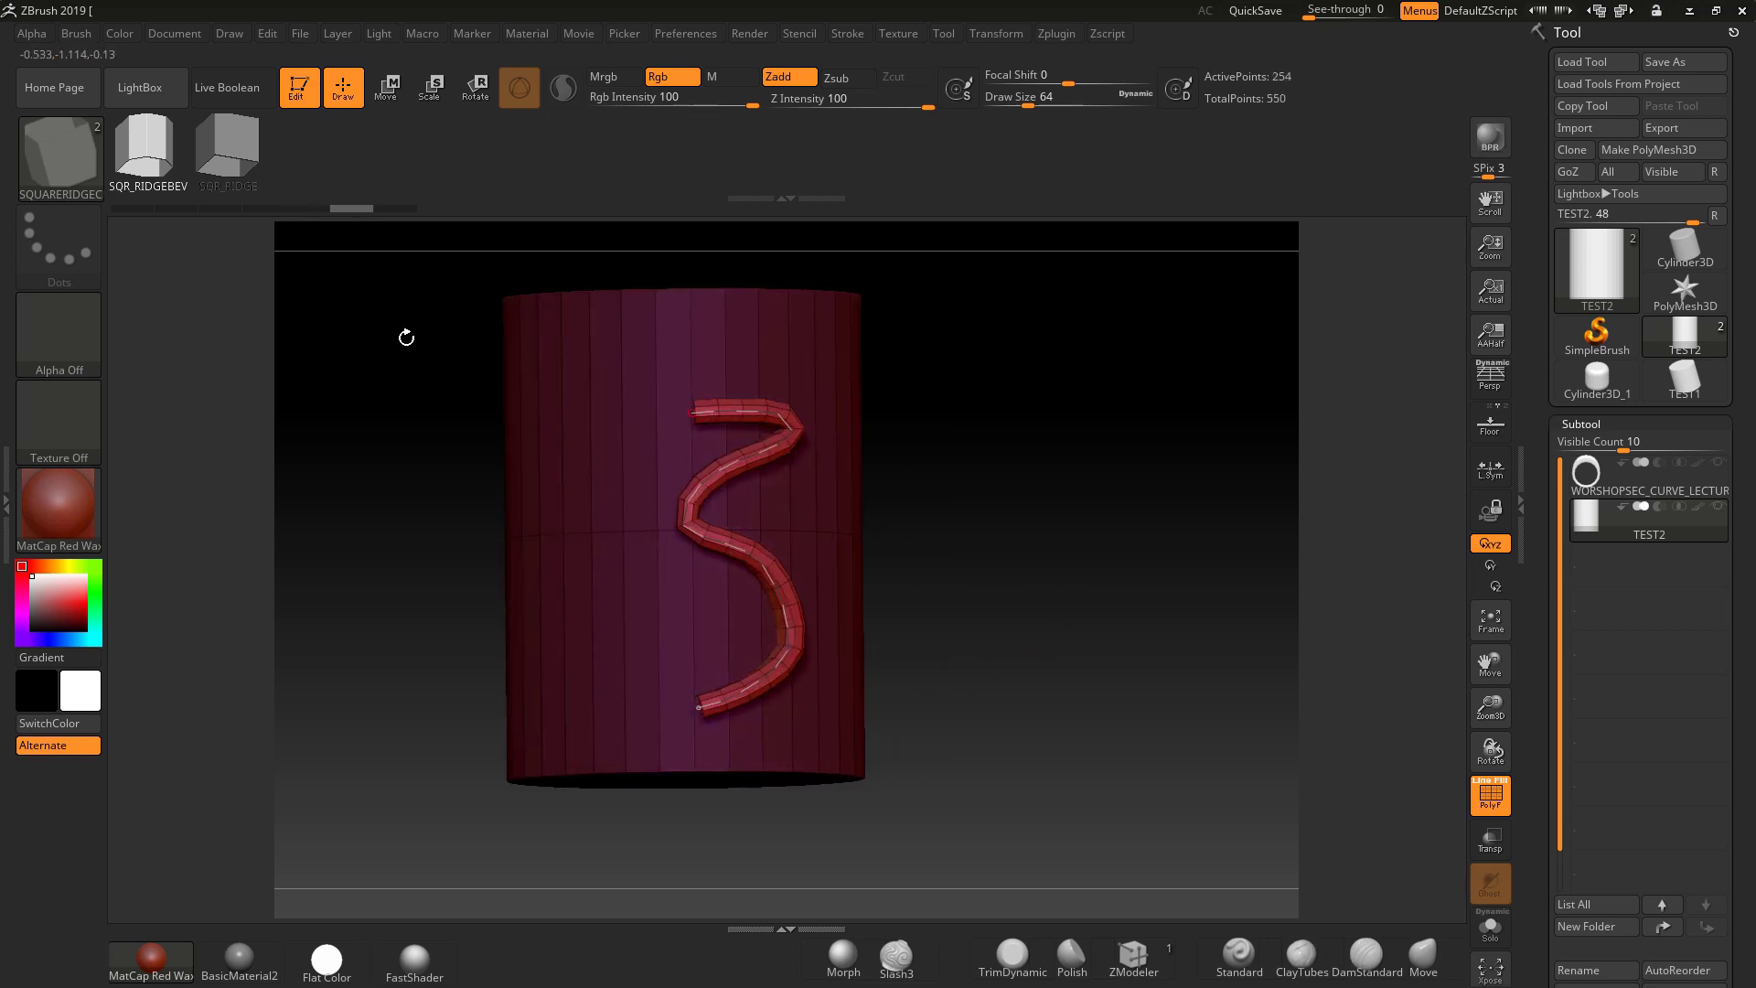
Rebuild the S-shaped ridge with the SQR_RIDGE profile, reselect SQR_RIDGEBEV and drop the active curve.
left_click(231, 165)
left_click(684, 476)
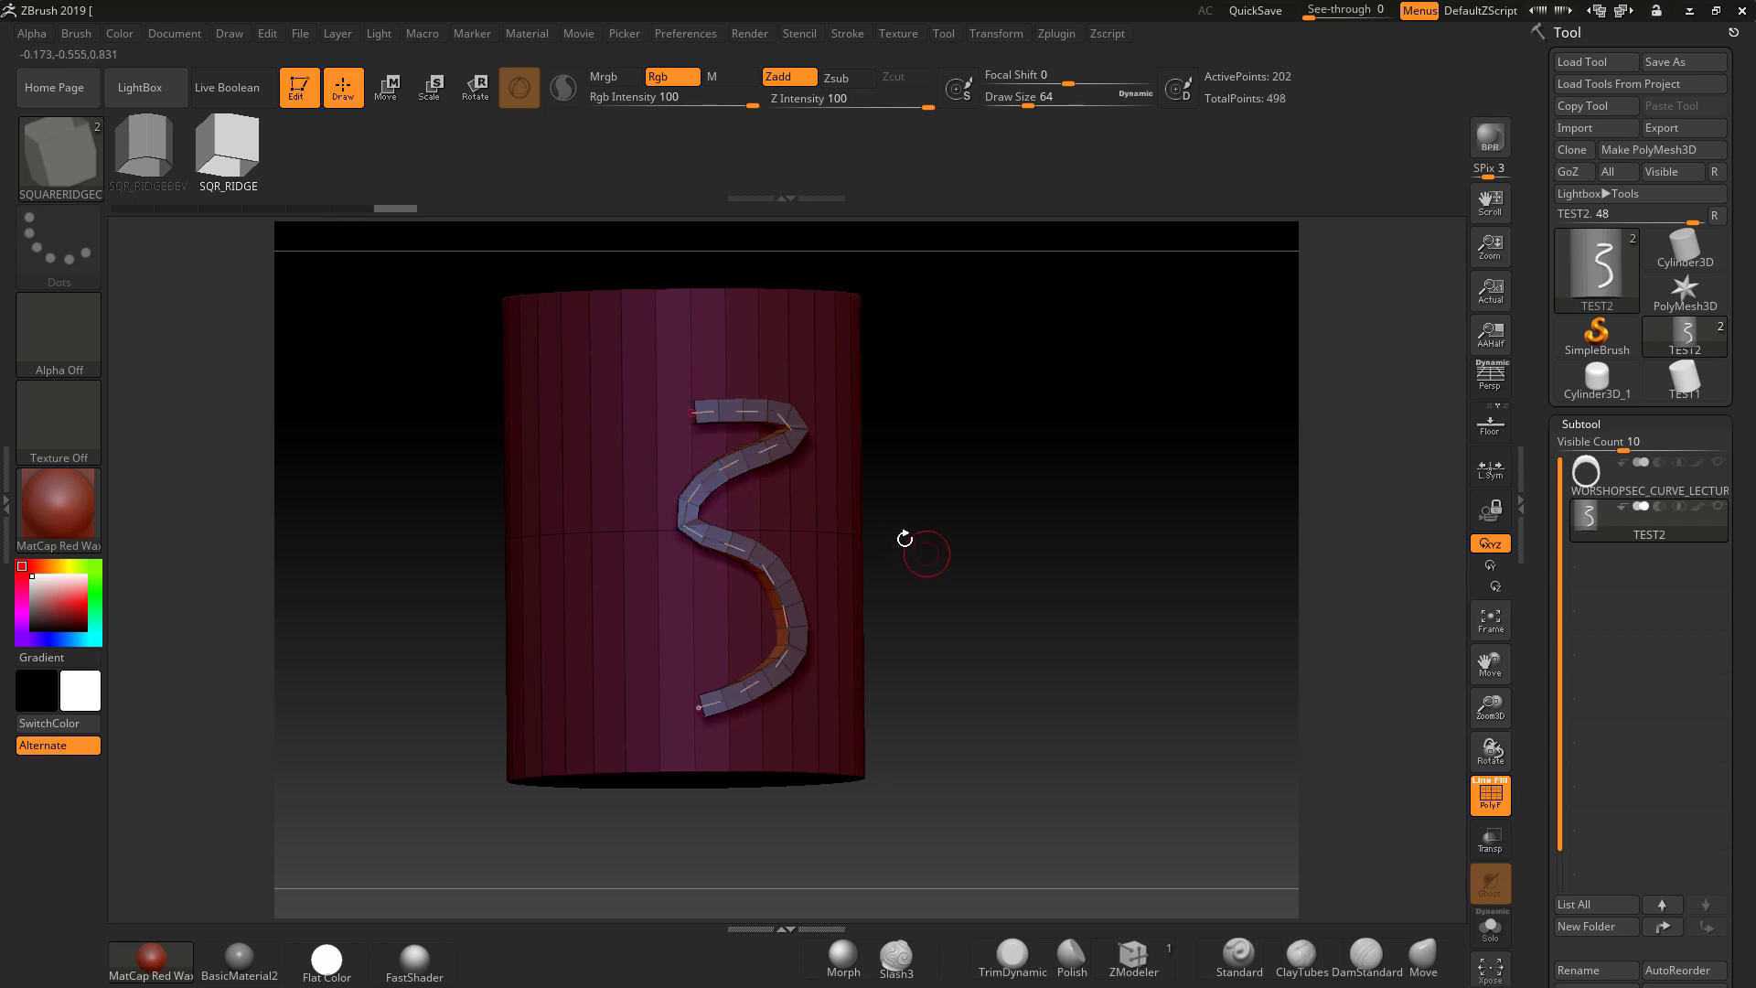
left_click(144, 146)
mouse_move(1046, 573)
left_mouse_down()
mouse_move(979, 571)
mouse_move(1043, 588)
mouse_move(936, 599)
left_mouse_up()
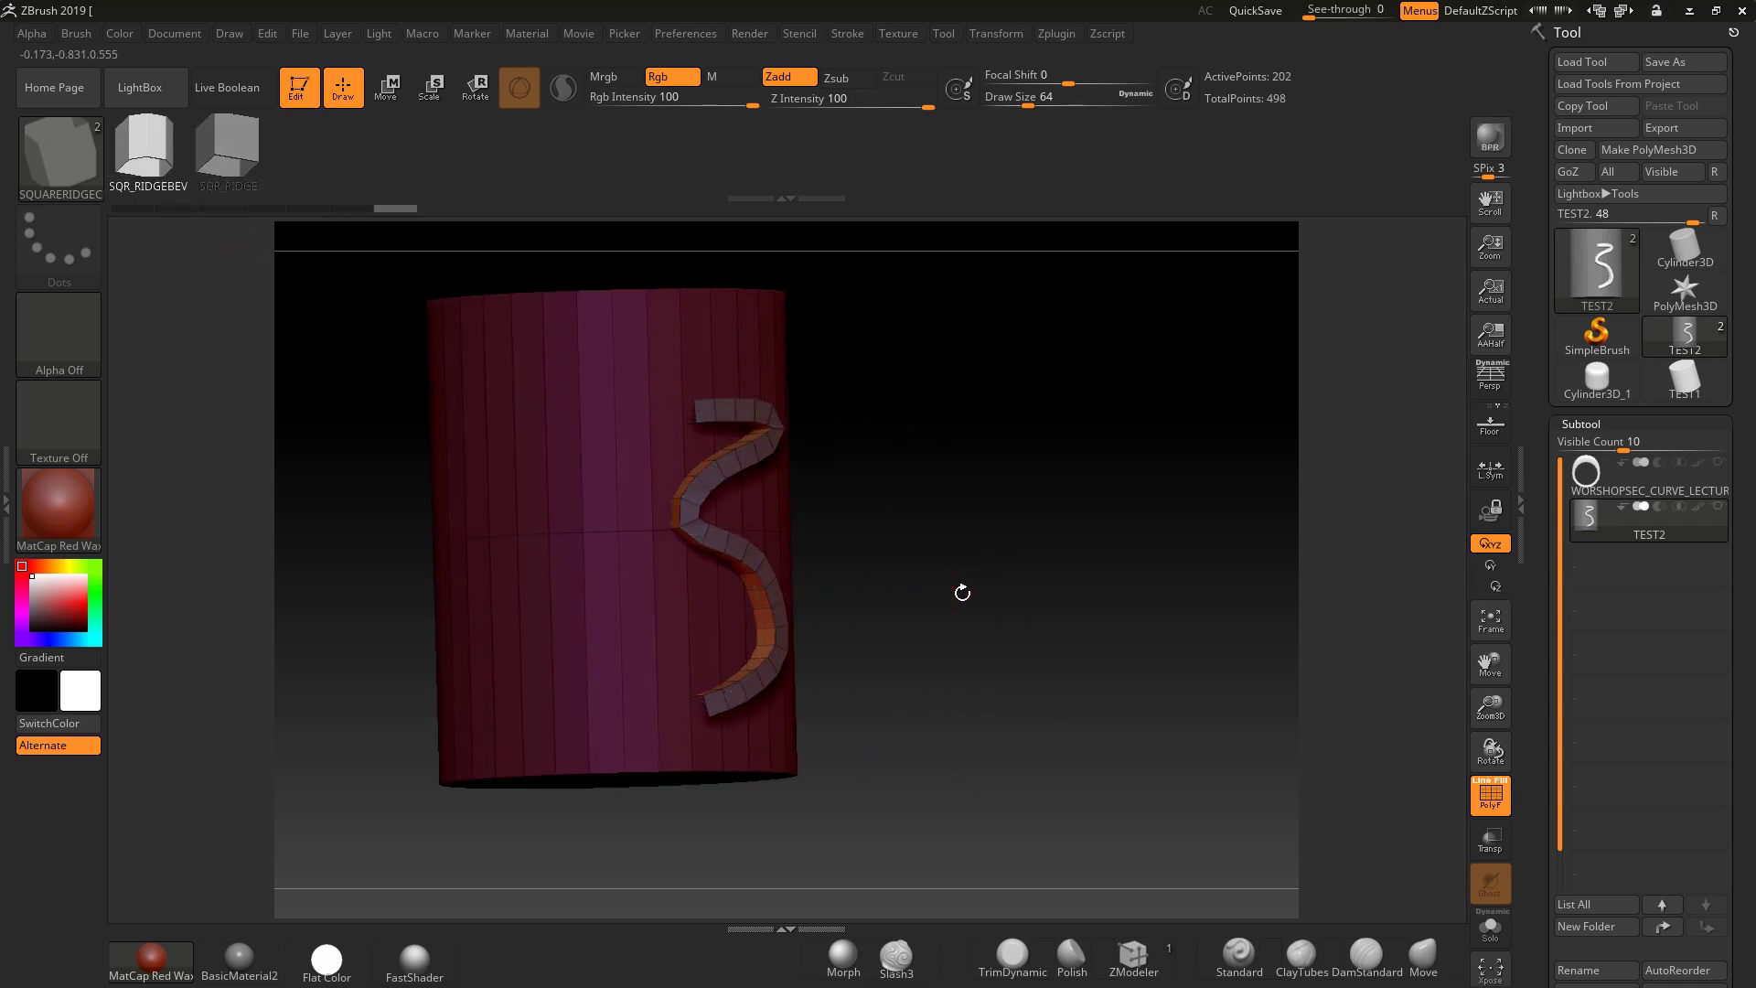
key("f")
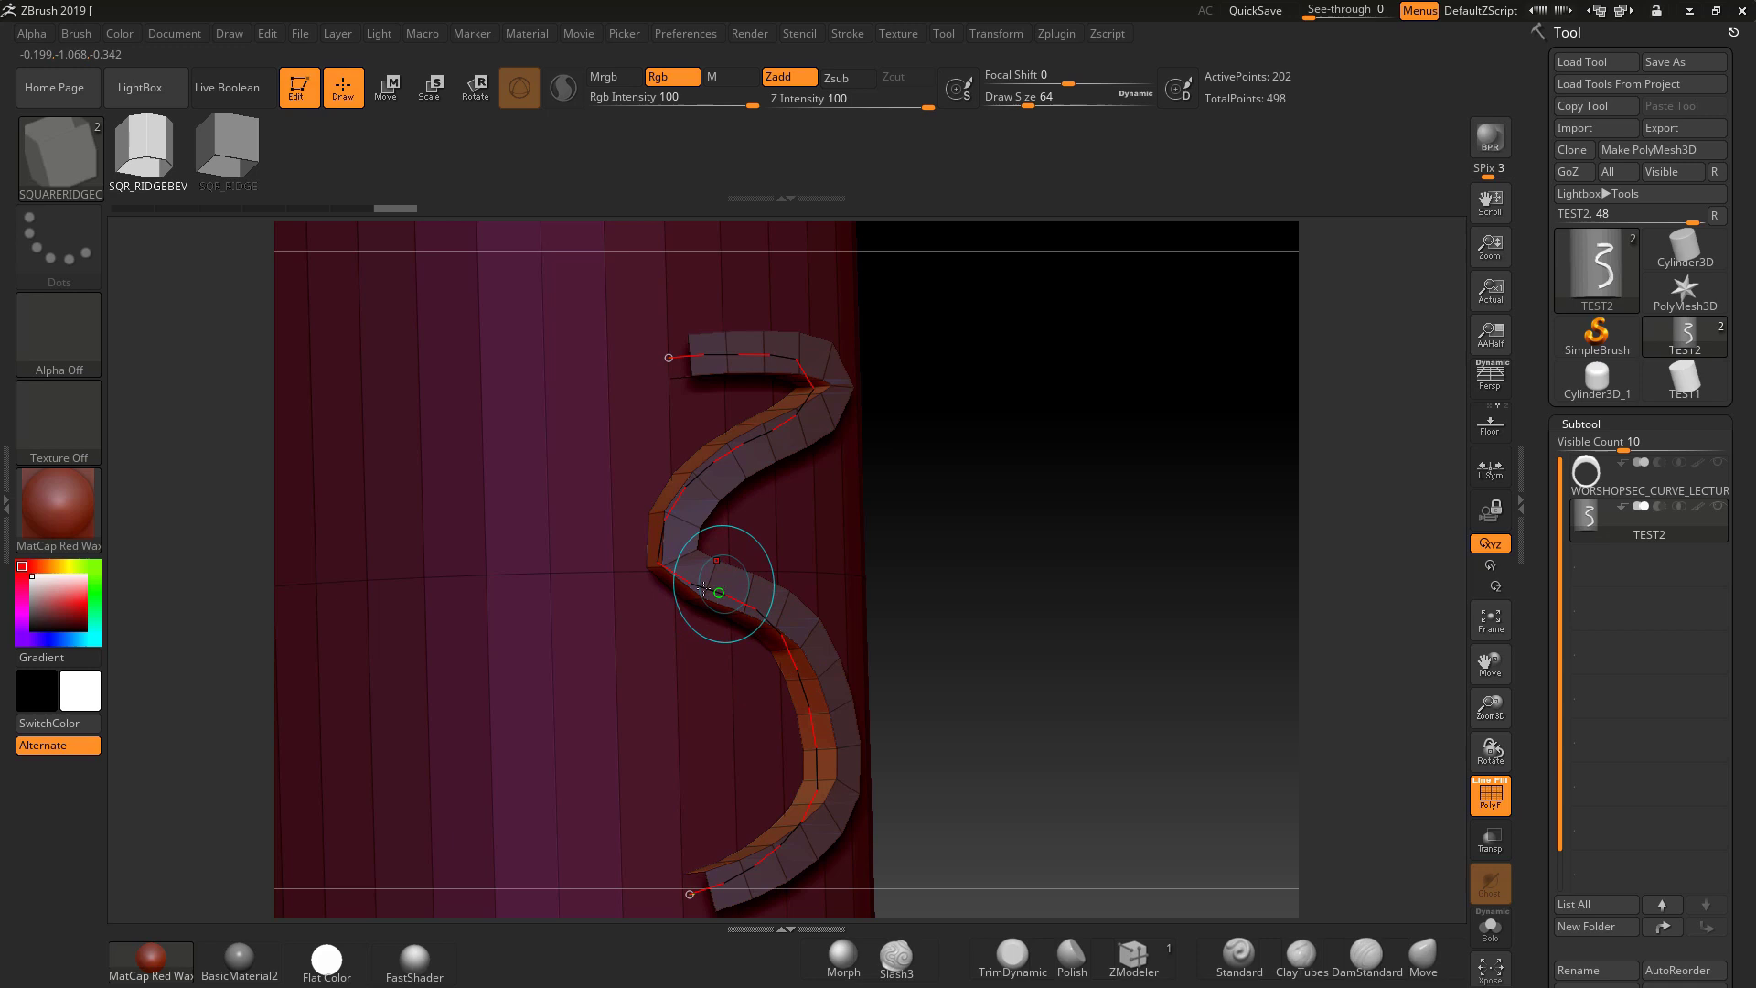
left_click(613, 670)
Isolate the outer-face polygroup of the S-shaped ridge, mask it and unhide the rest of the model.
right_click_drag(1012, 655, 800, 601, "ctrl")
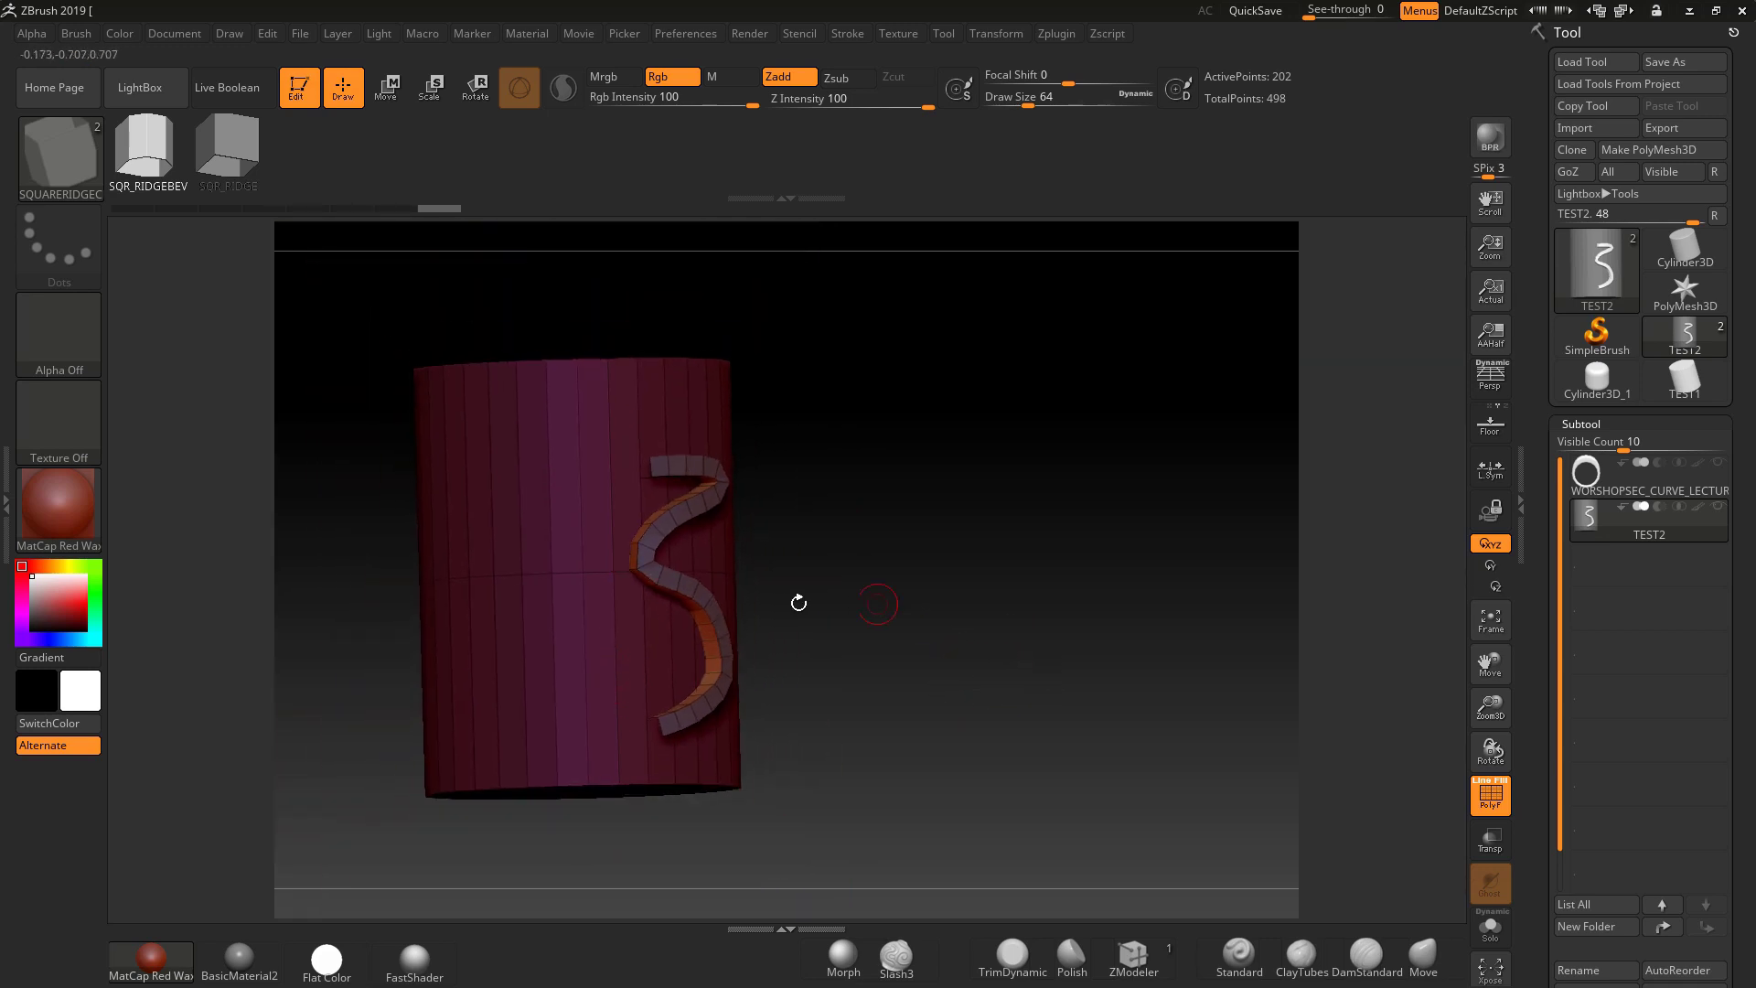
left_click(695, 596, "ctrl+shift")
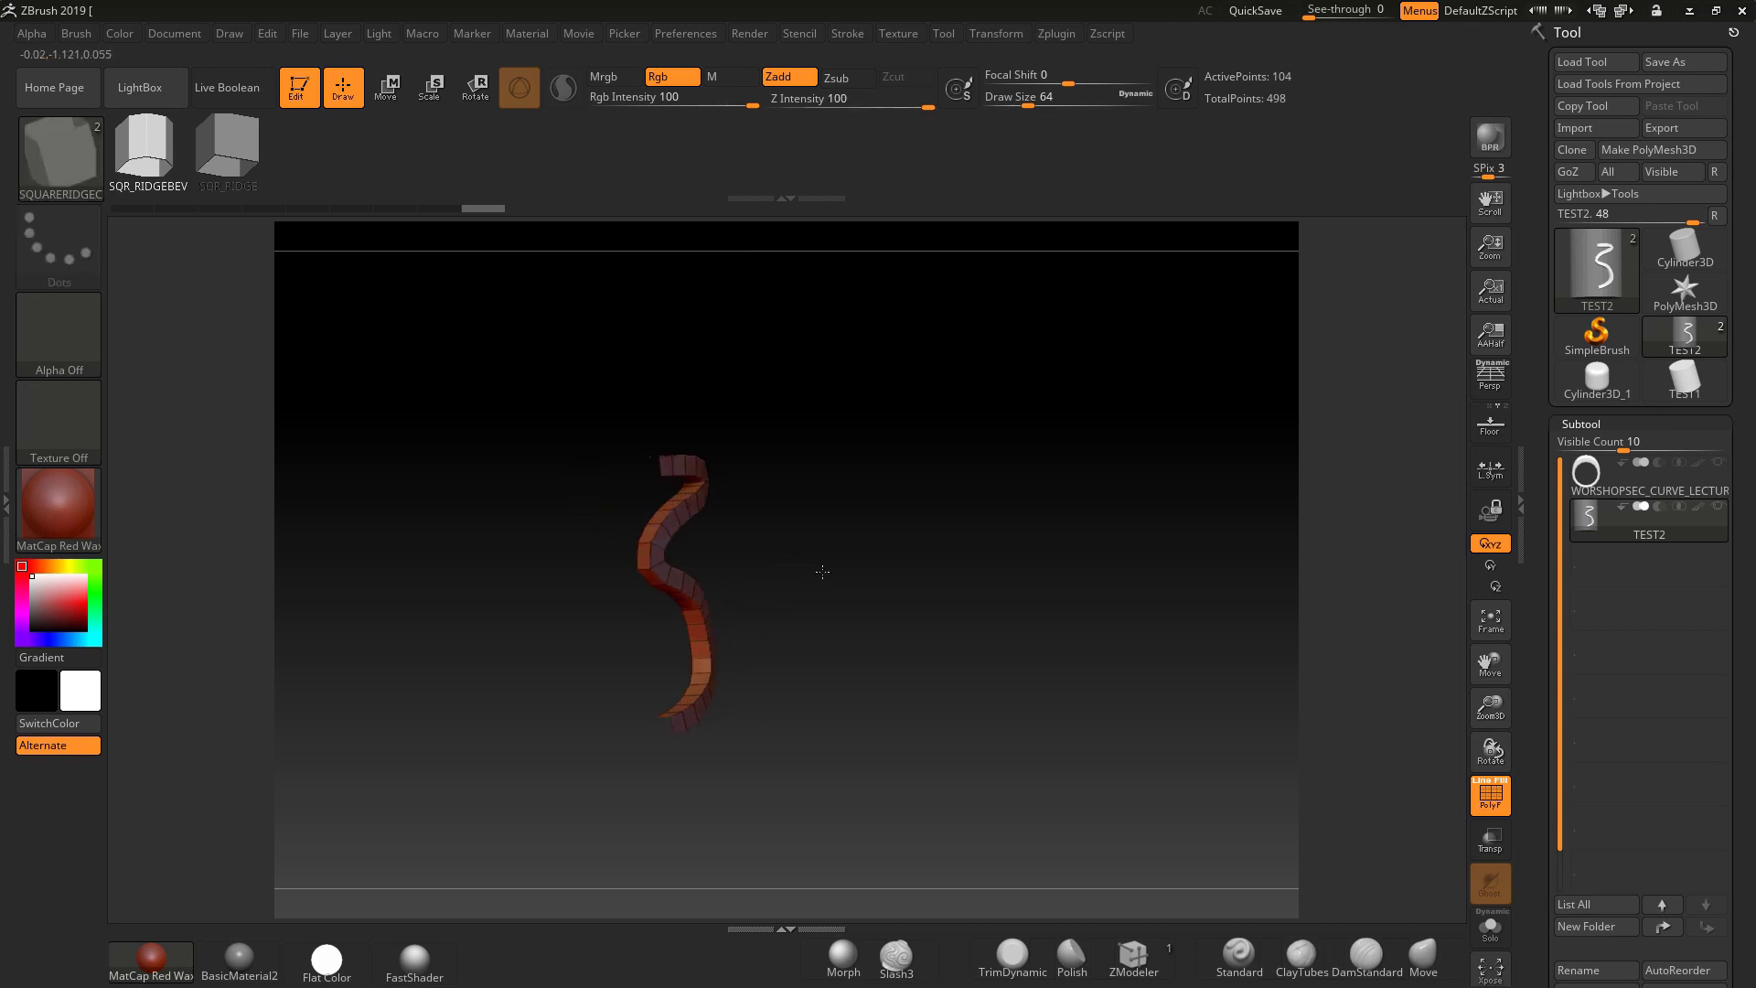
left_click(689, 645, "ctrl+shift")
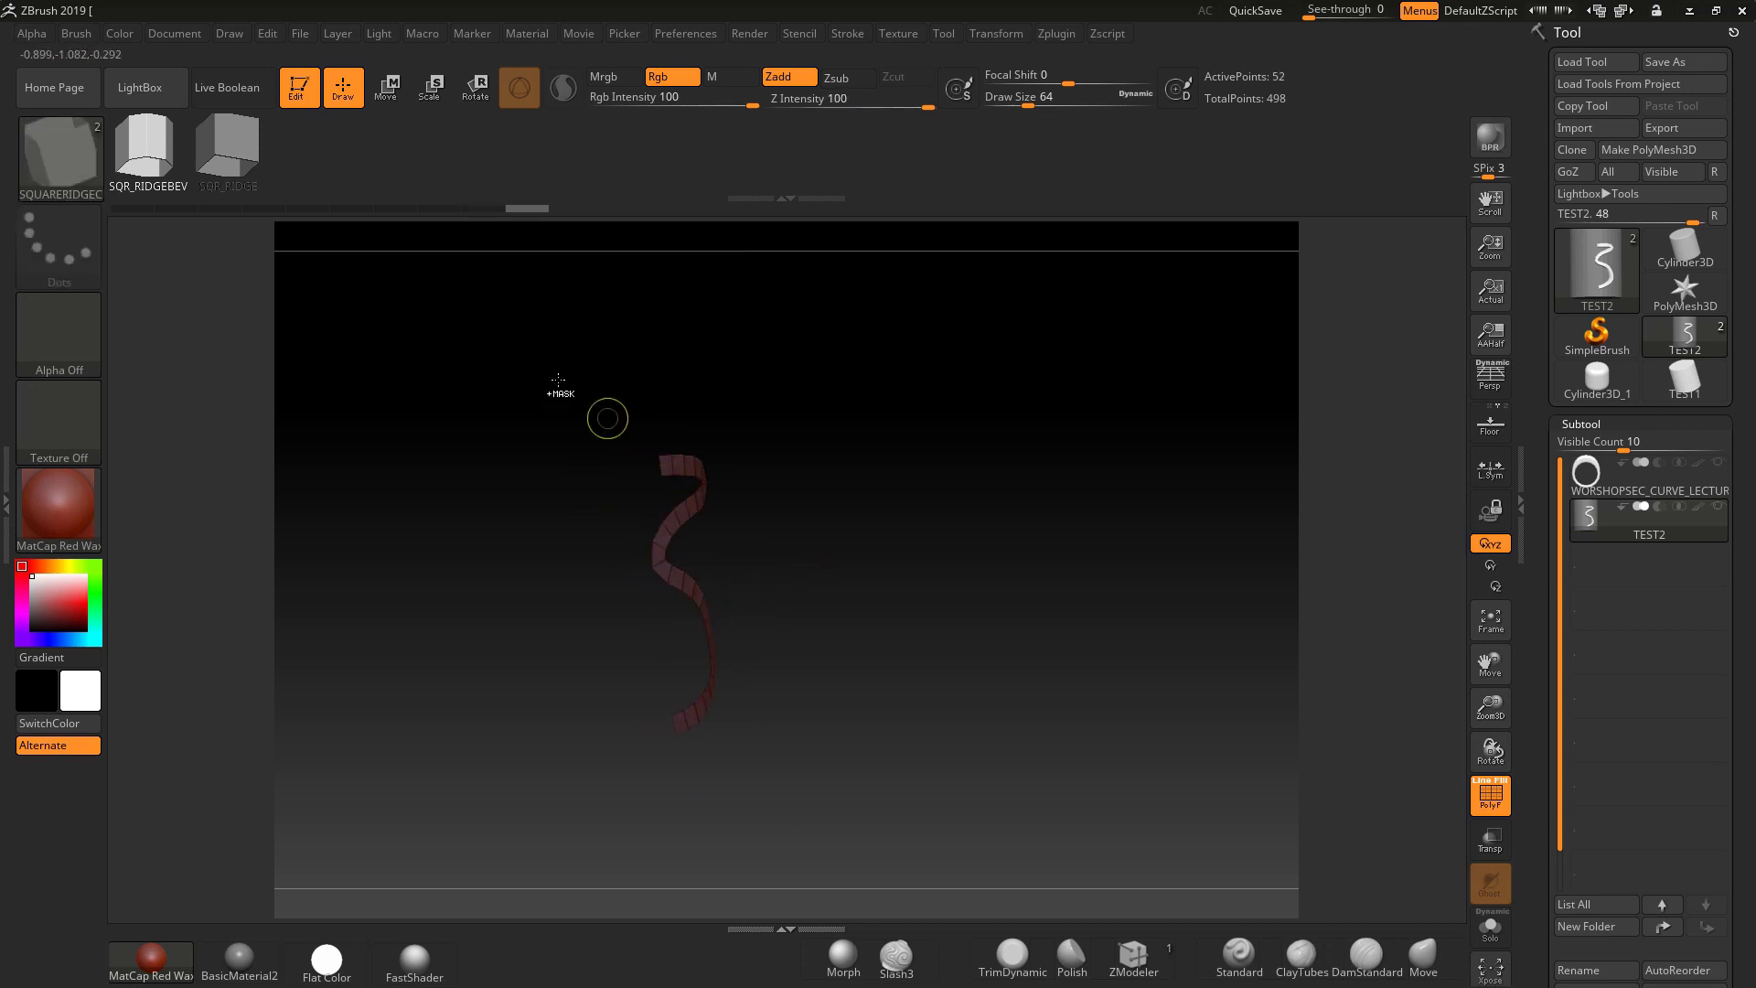
left_click_drag(555, 392, 897, 880, "ctrl")
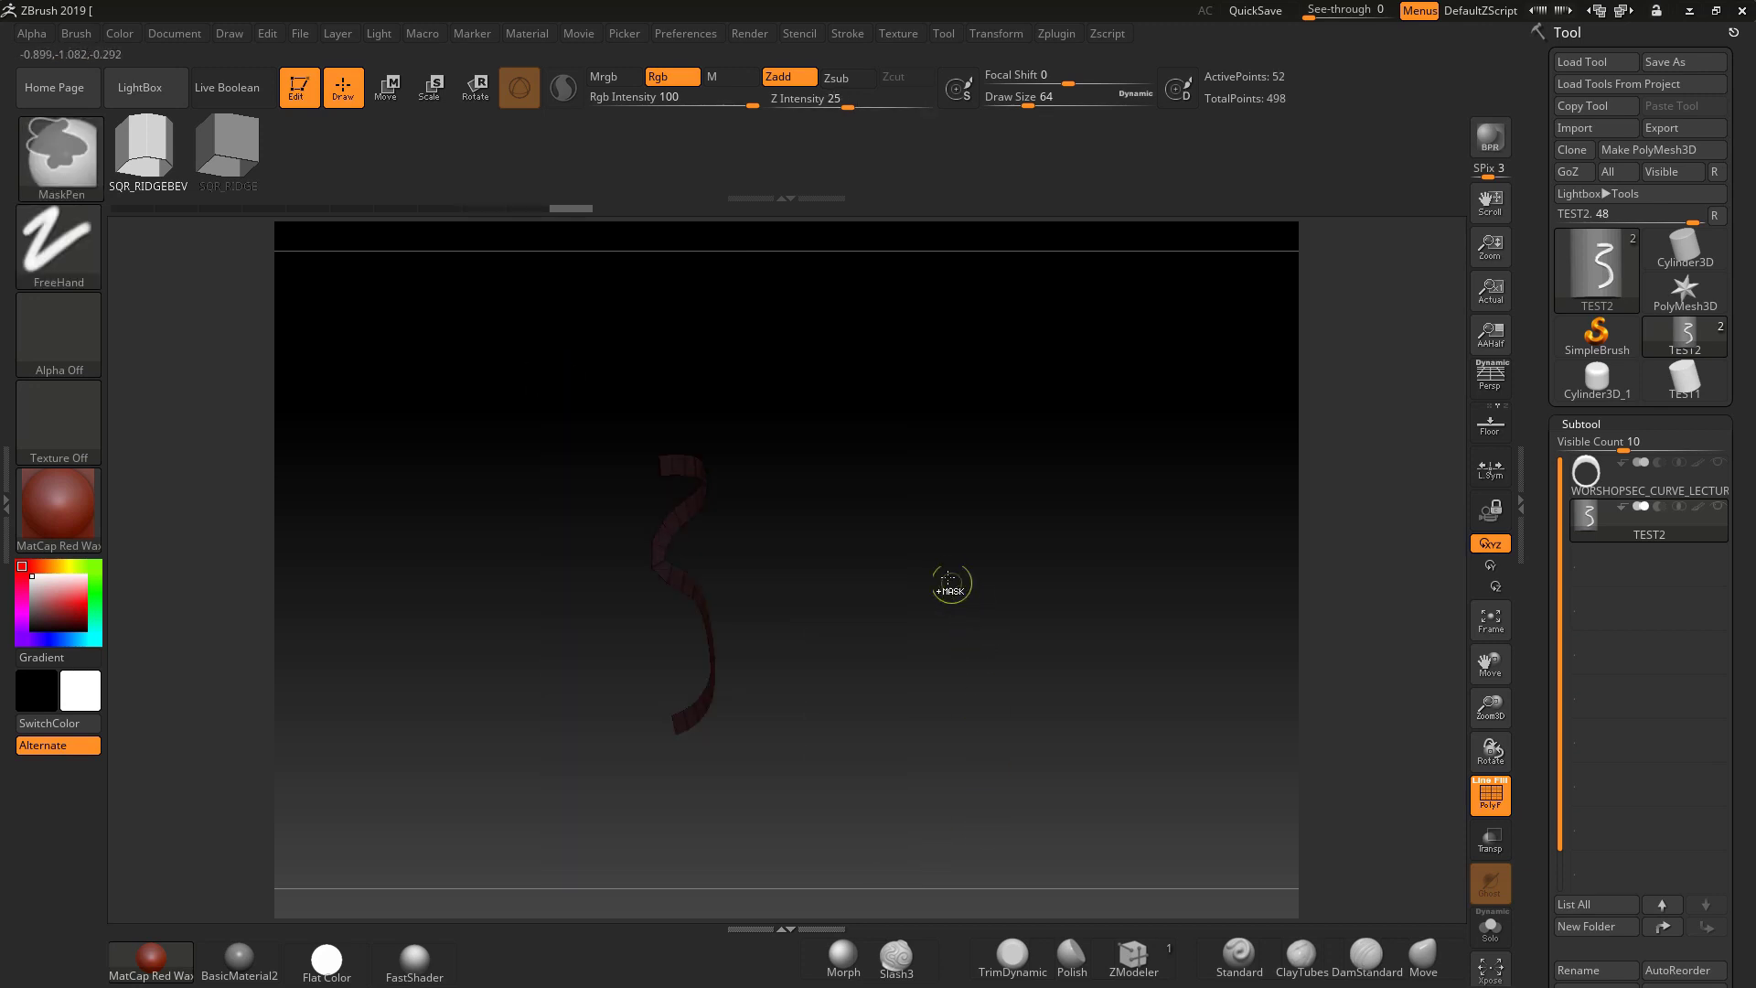
left_click(1045, 487, "ctrl+shift")
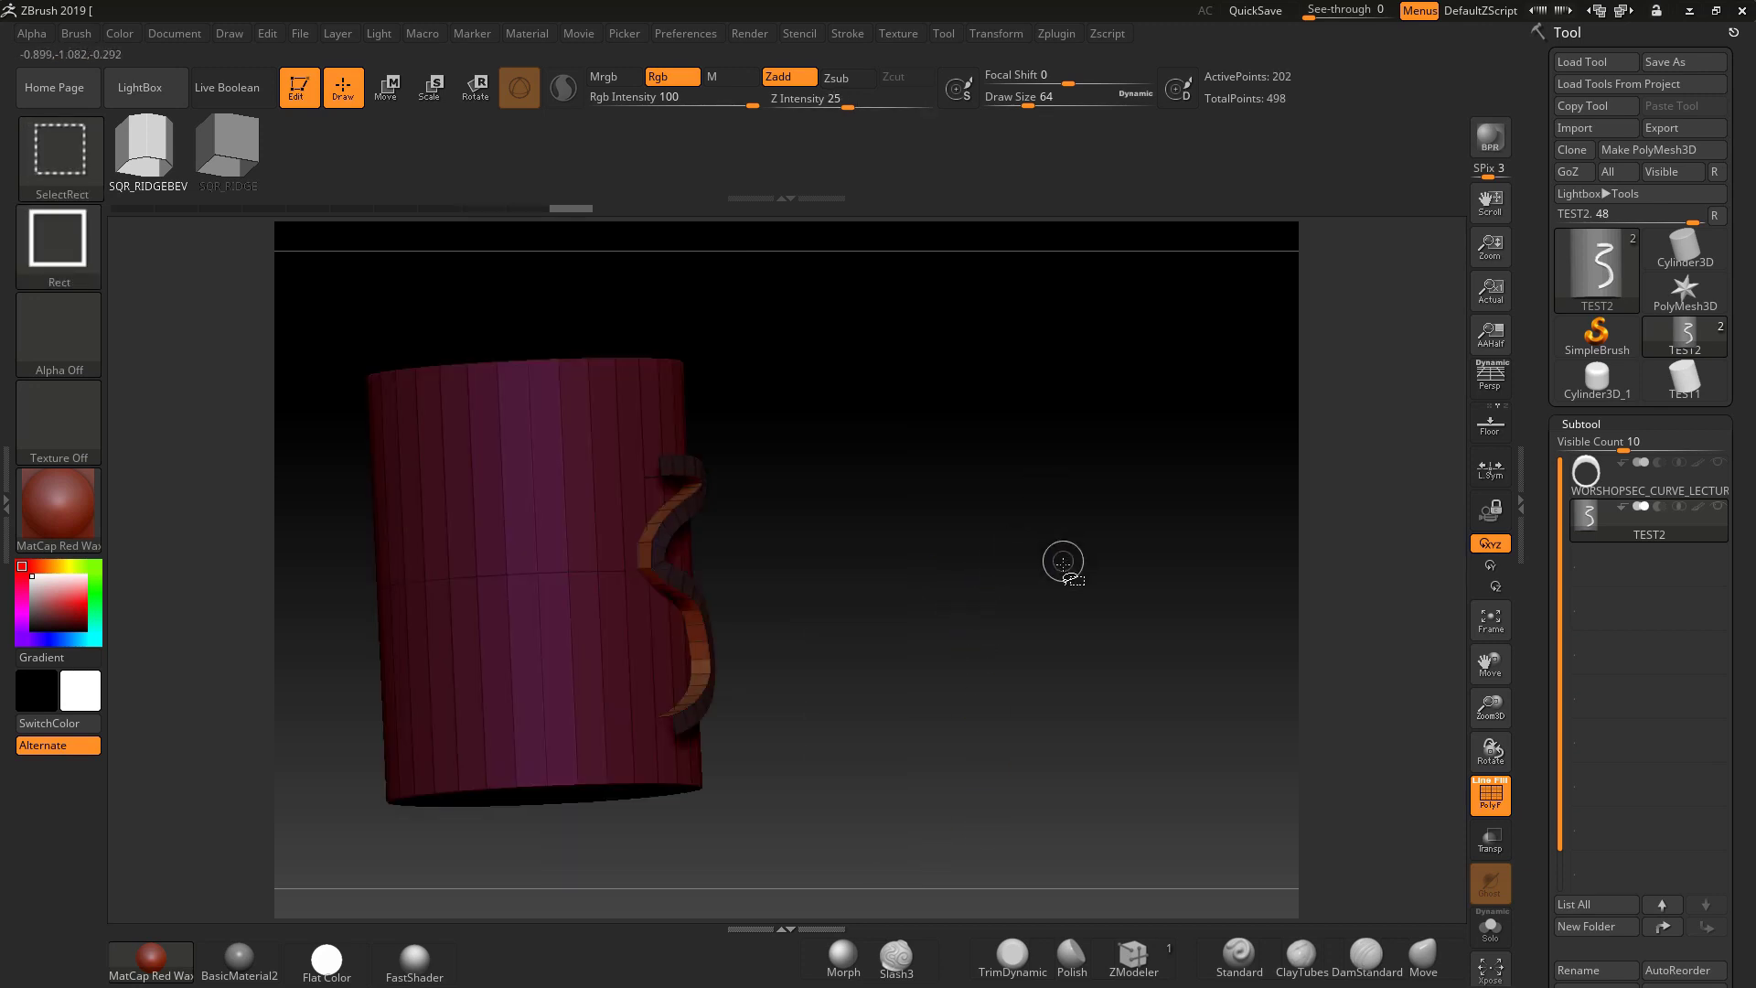
Invert the mask back and forth between the cylinder and the S-shaped ridge's outer face.
left_click(996, 498, "ctrl")
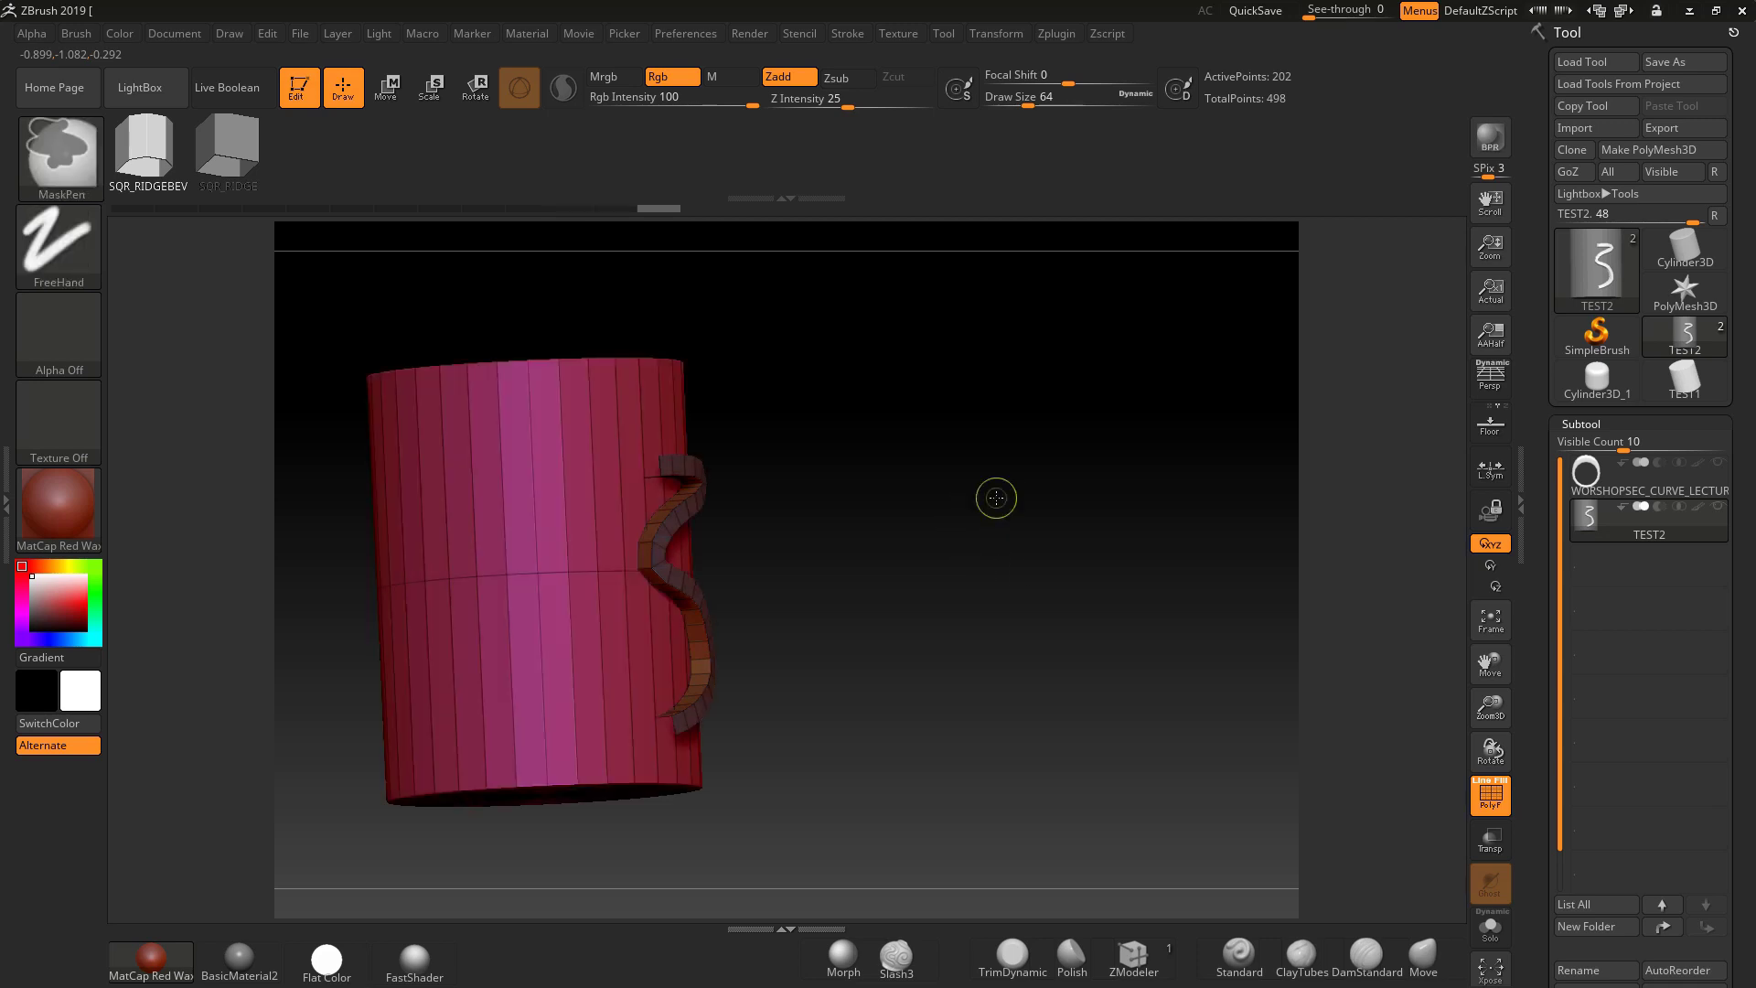
left_click(995, 497, "ctrl")
left_click(1007, 556, "ctrl")
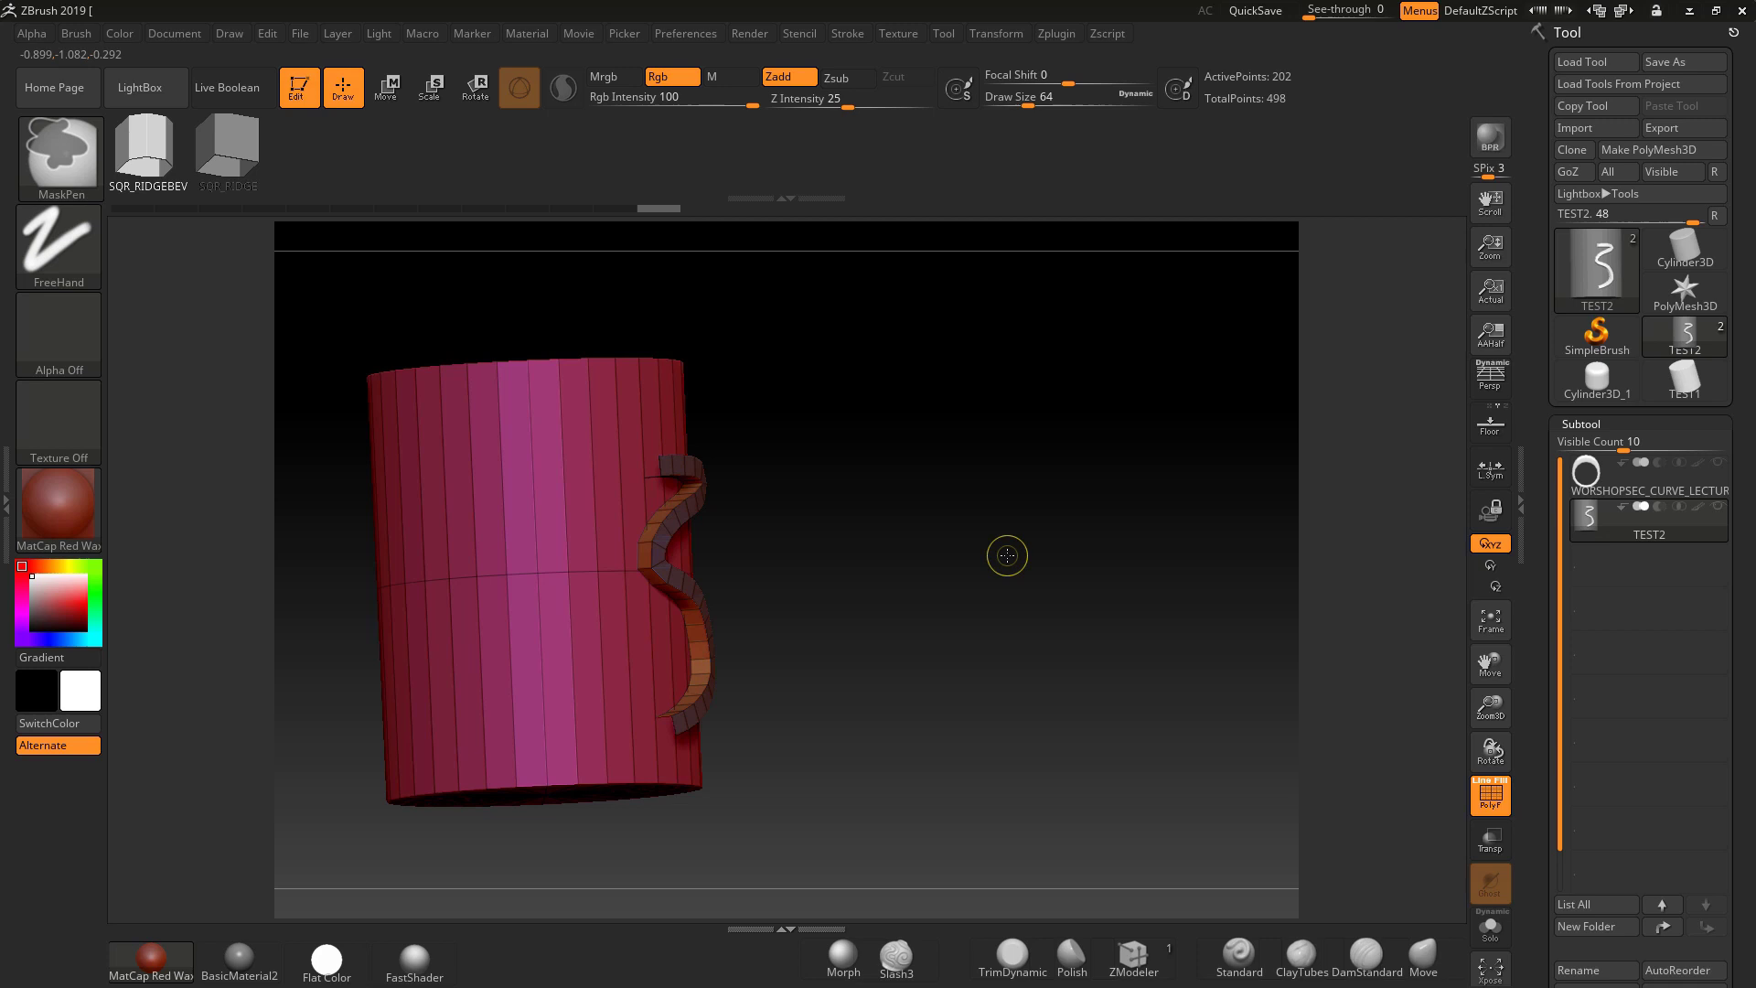
left_click(997, 554, "ctrl")
left_click(929, 558, "ctrl")
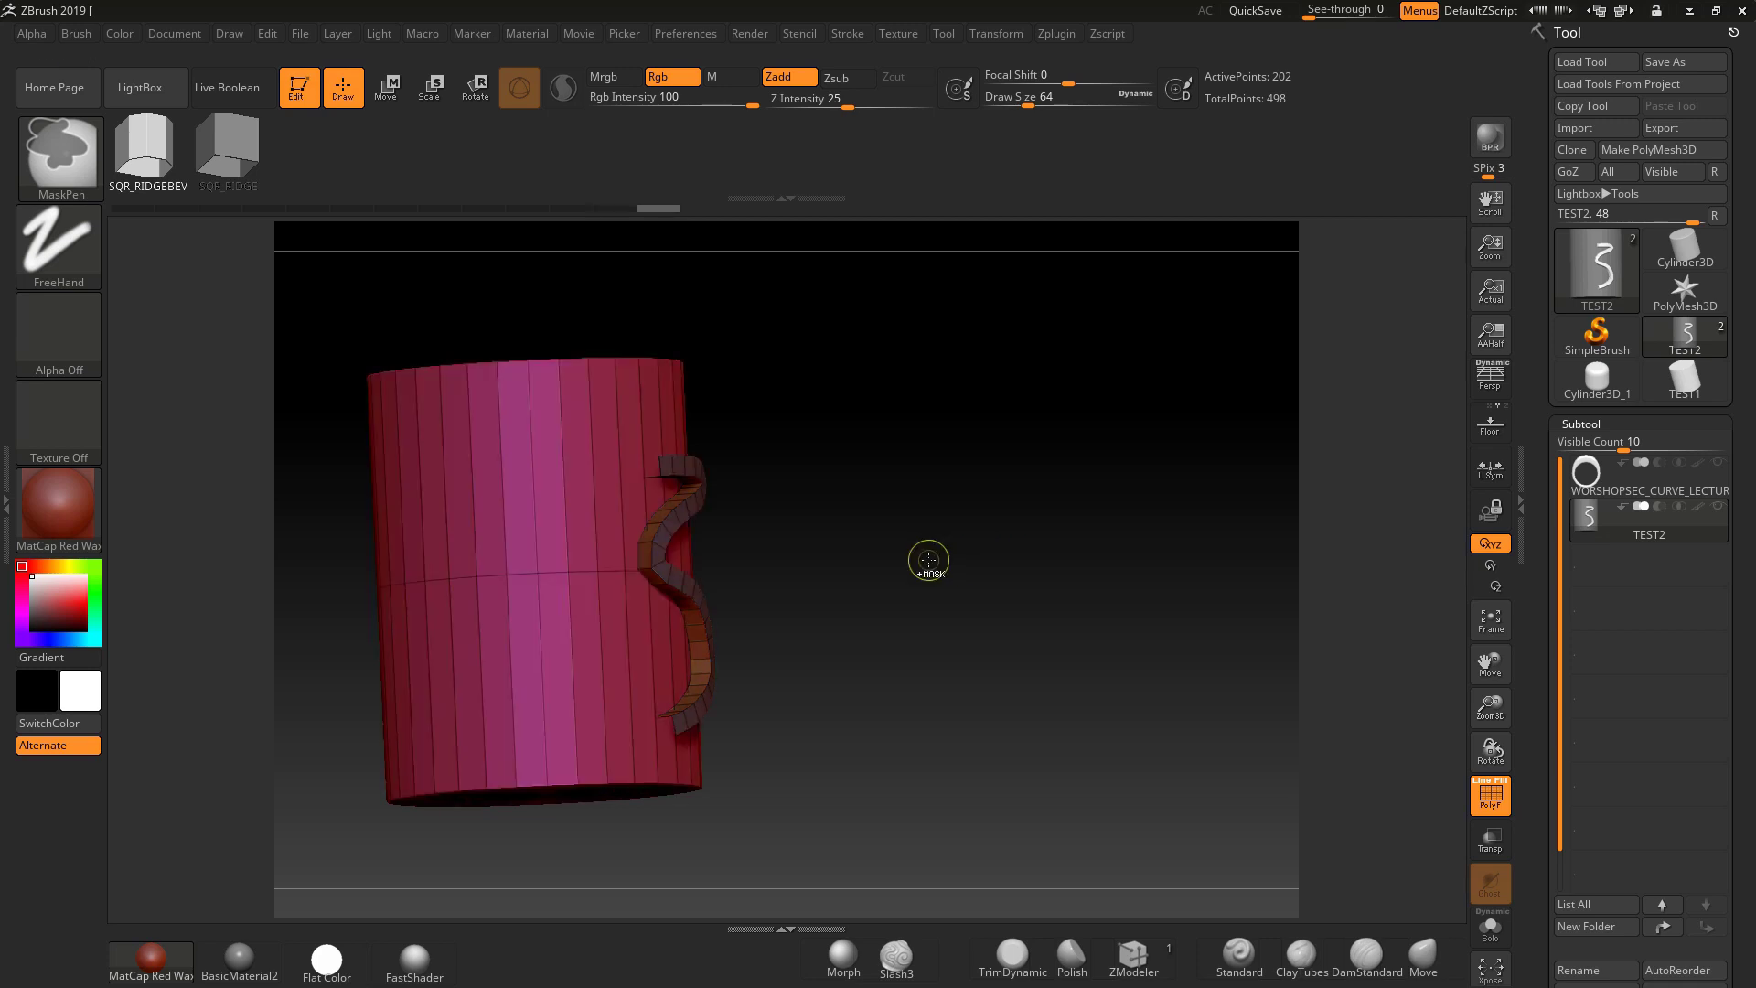
left_click(925, 559, "ctrl")
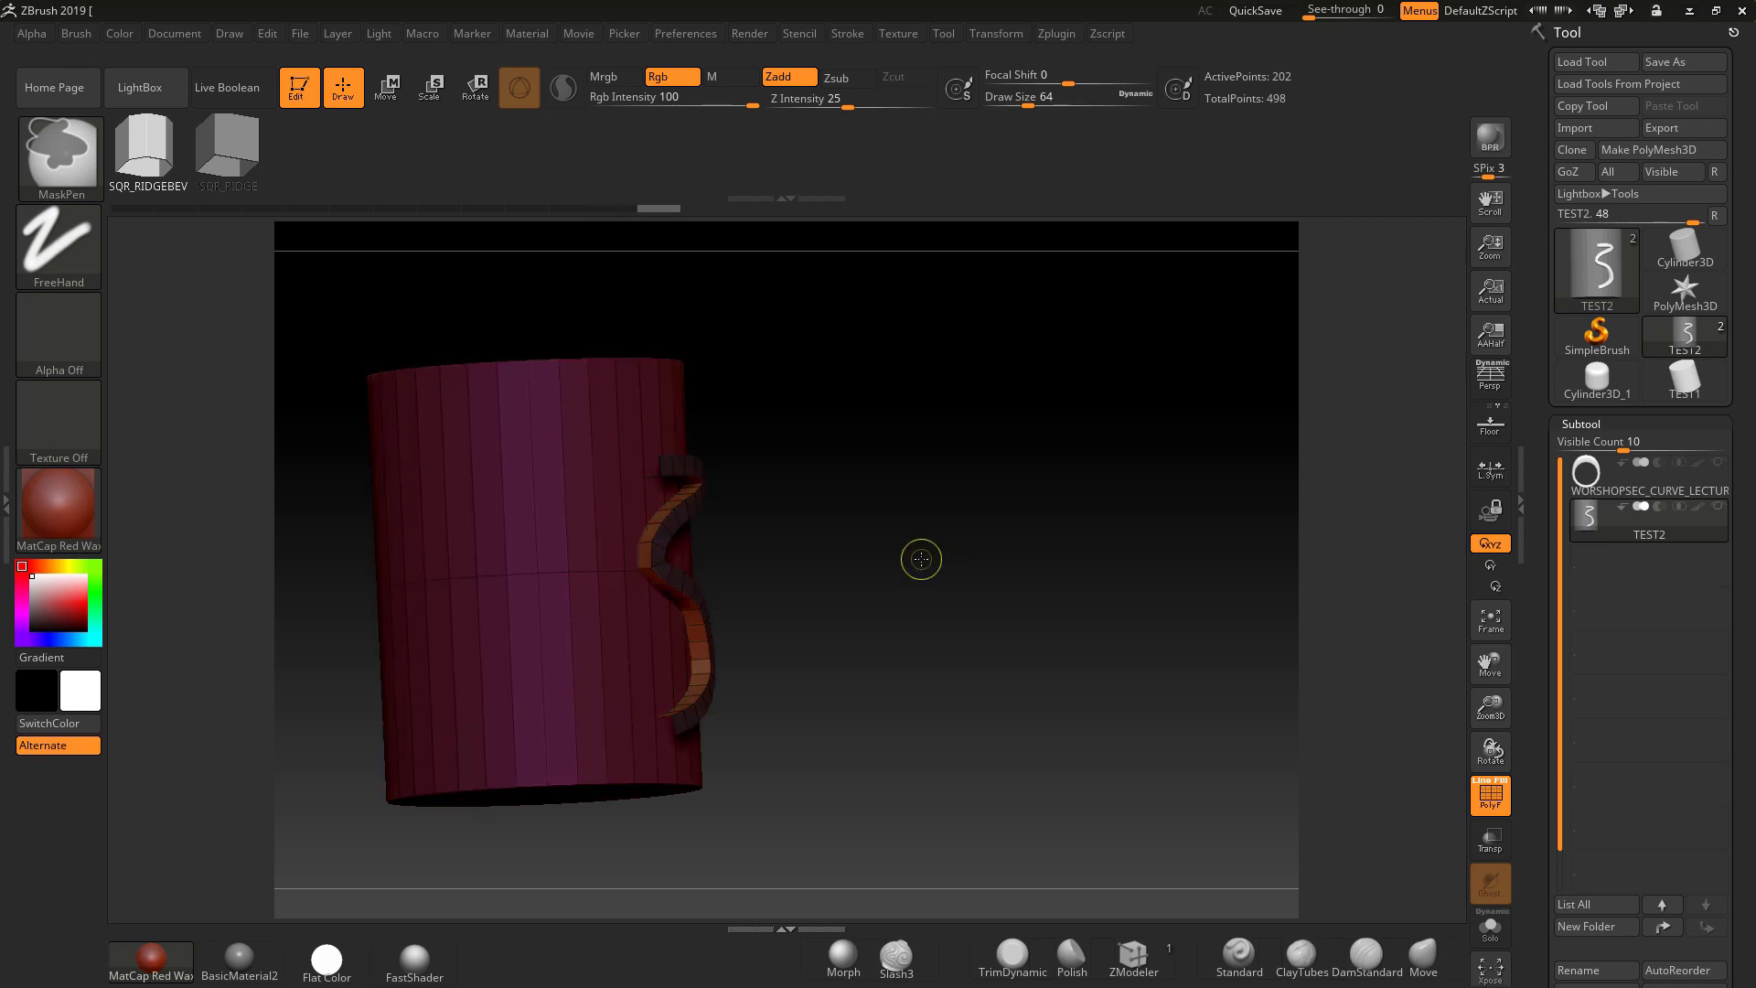
left_click(905, 513, "ctrl")
Try moving the unmasked geometry with the Move gizmo, and undo the move.
key("w")
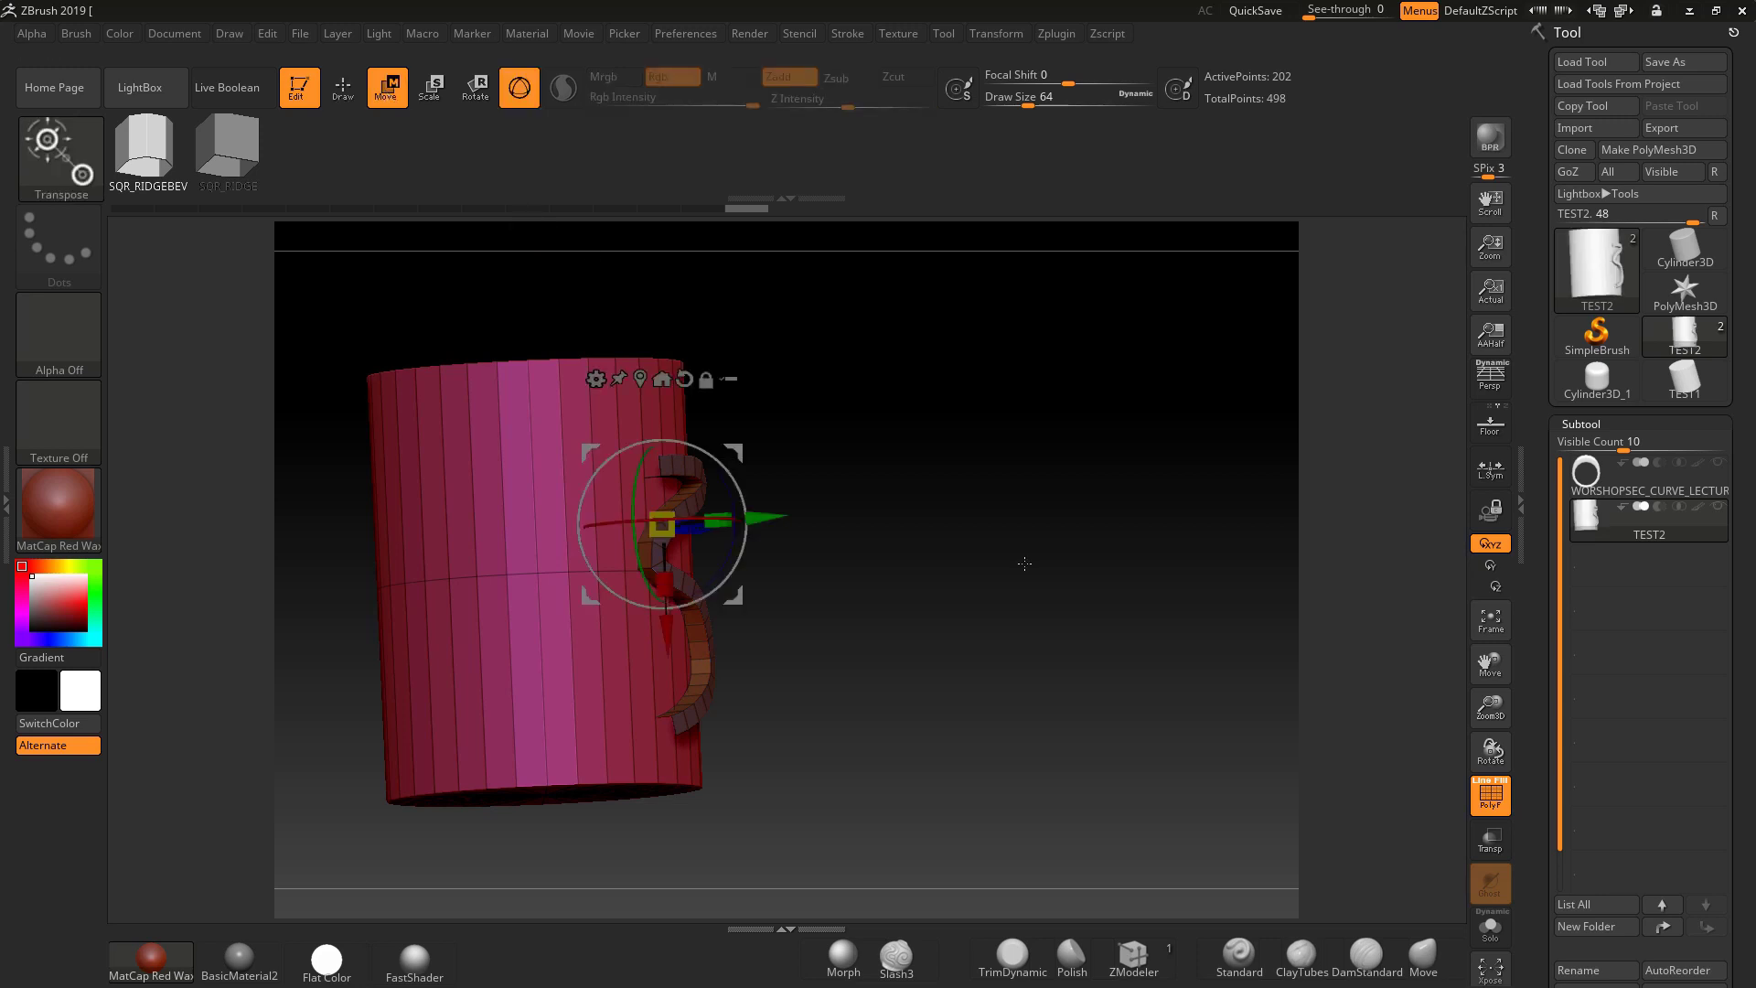
left_click_drag(1019, 561, 1015, 642)
left_click_drag(768, 533, 781, 536)
key("ctrl+z")
left_click_drag(967, 593, 938, 539)
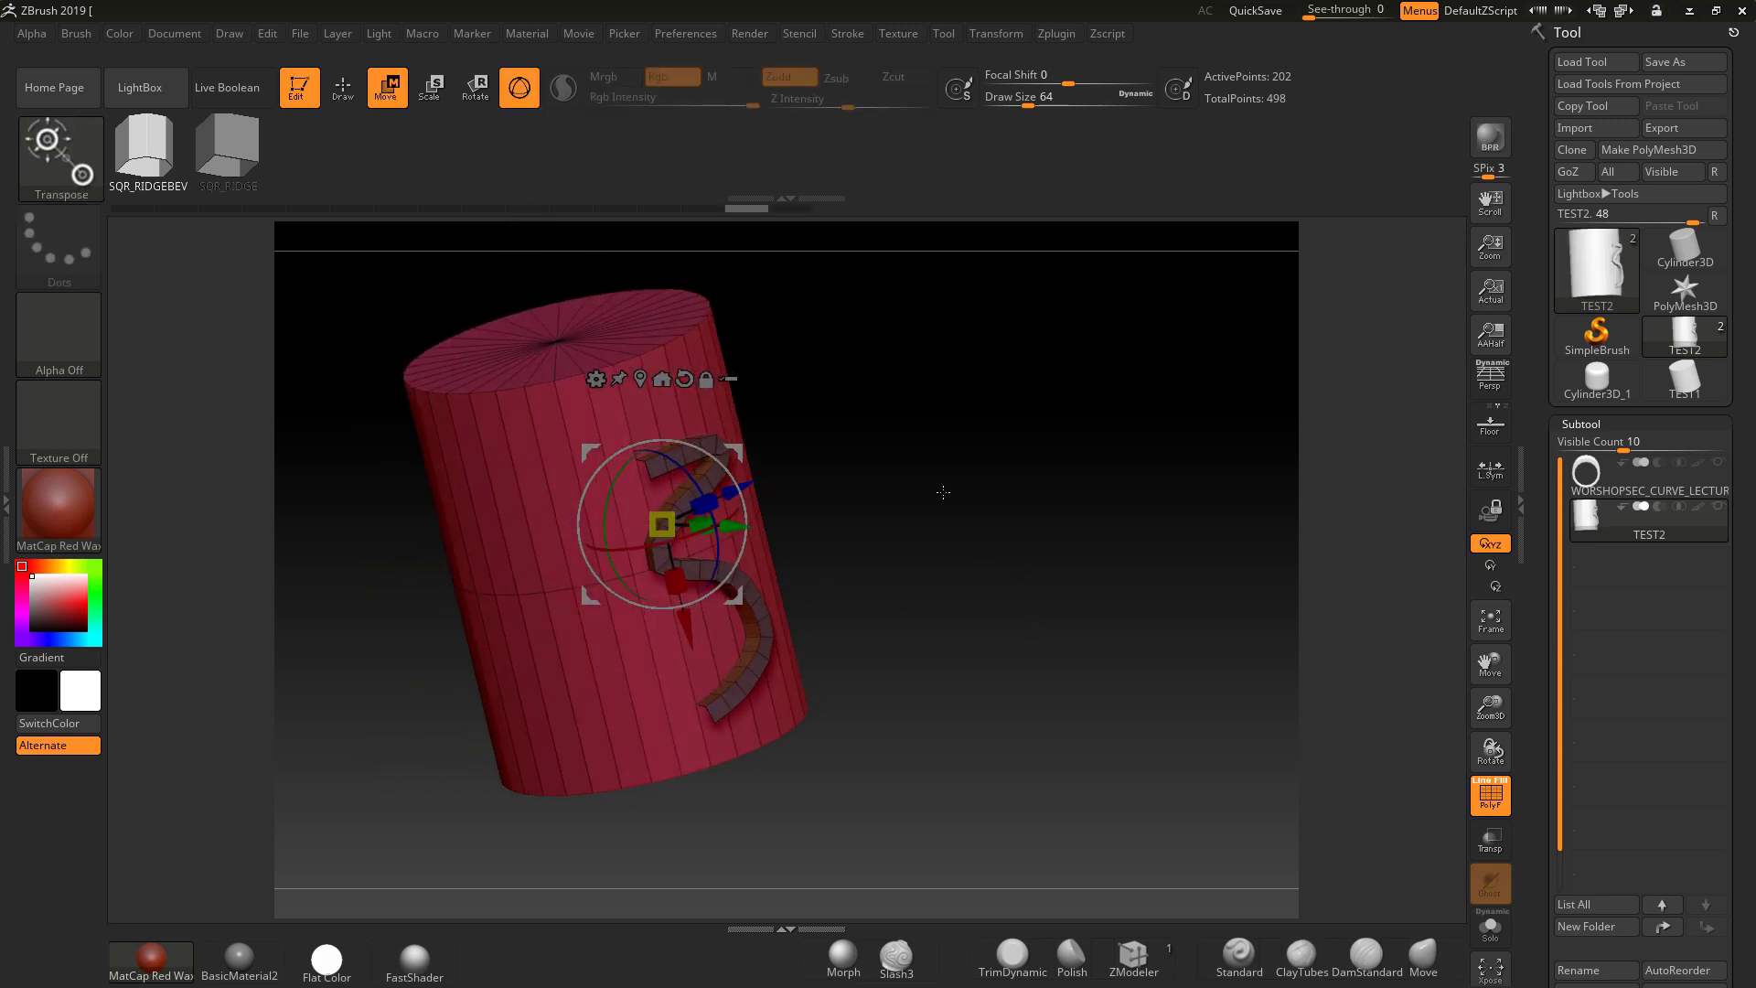
Return to Draw mode, mask only the outer face of the S-shaped ridge again and unhide everything.
key("q")
key("ctrl+shift")
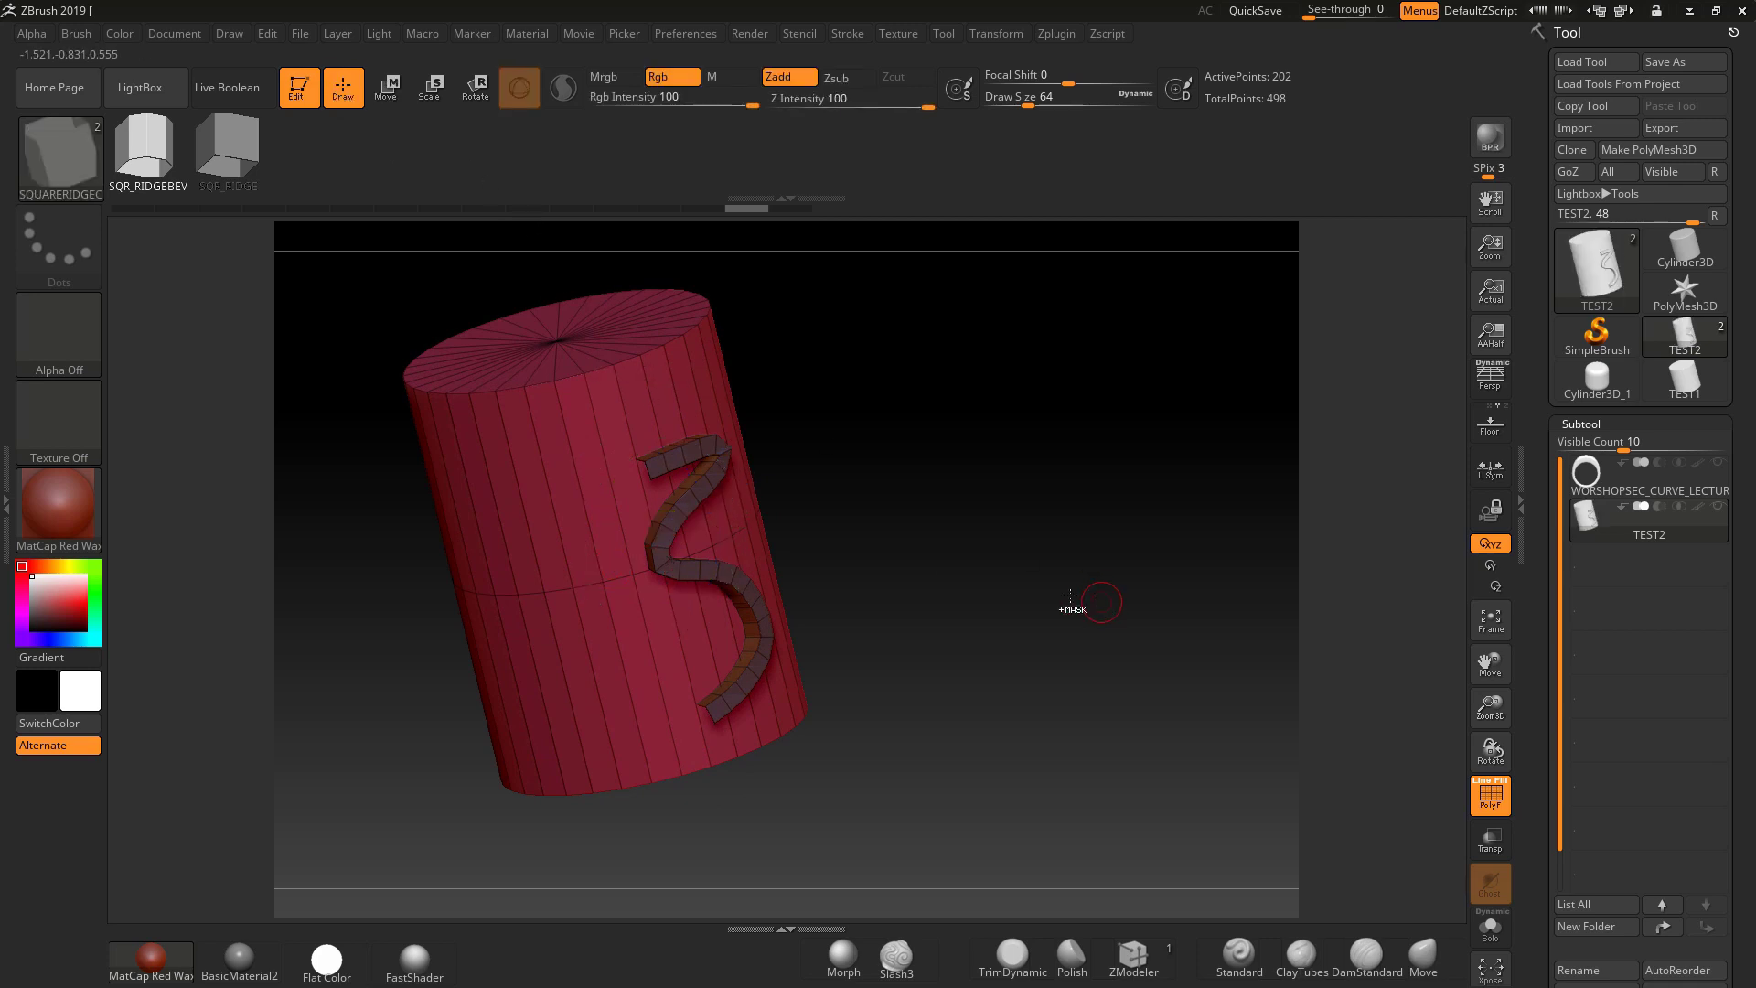
left_click(741, 589, "ctrl+shift")
left_click(722, 573, "ctrl+shift")
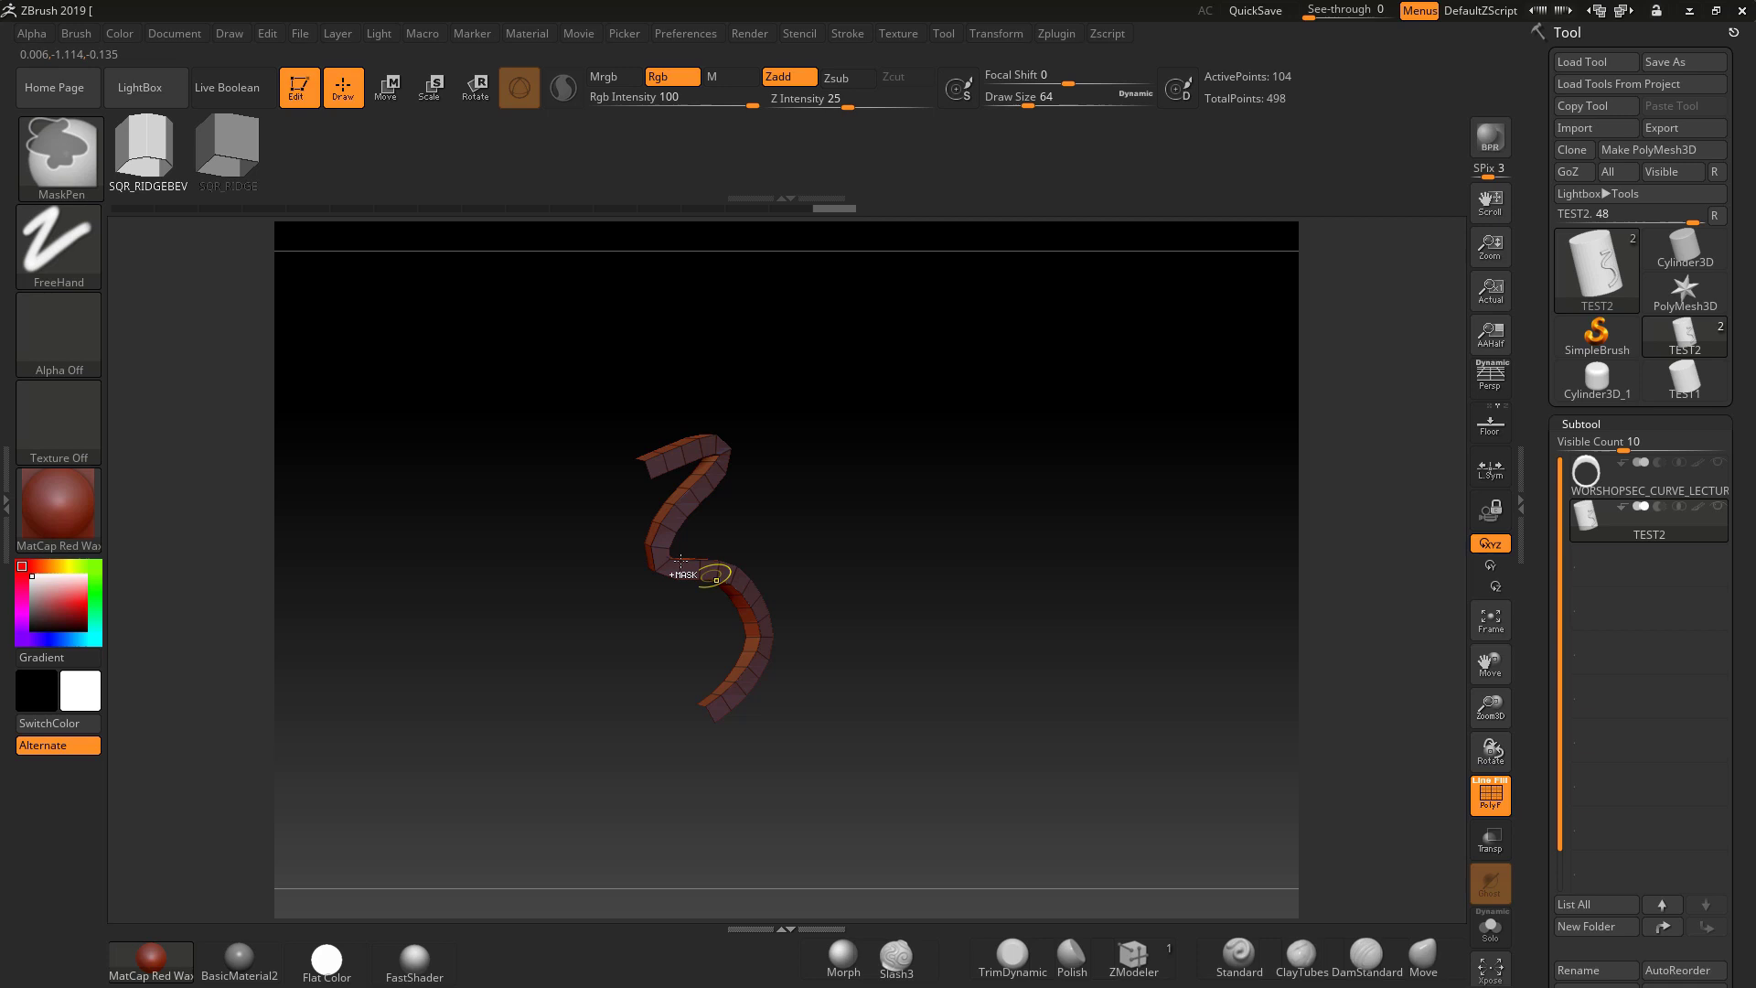
left_click(652, 519, "ctrl+shift")
left_click_drag(557, 390, 1012, 818, "ctrl")
left_click(1083, 497, "ctrl+shift")
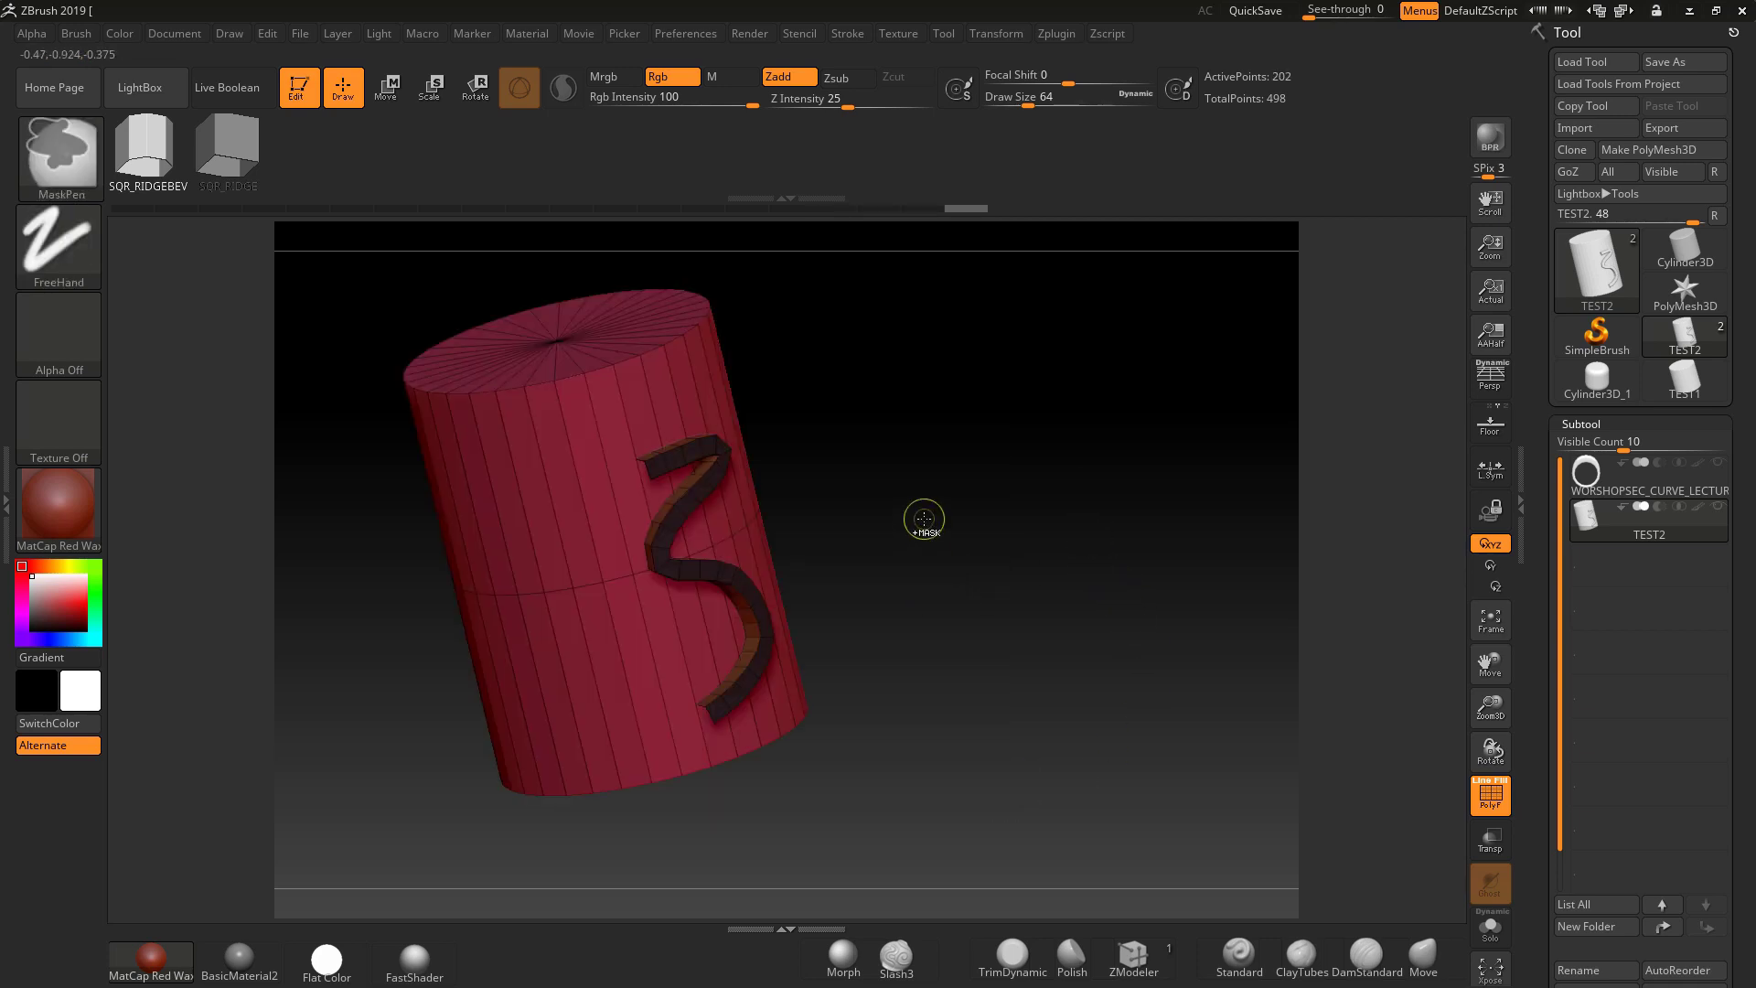
Activate the Move gizmo, snap the model to a straight front view and clear its mask.
key("w")
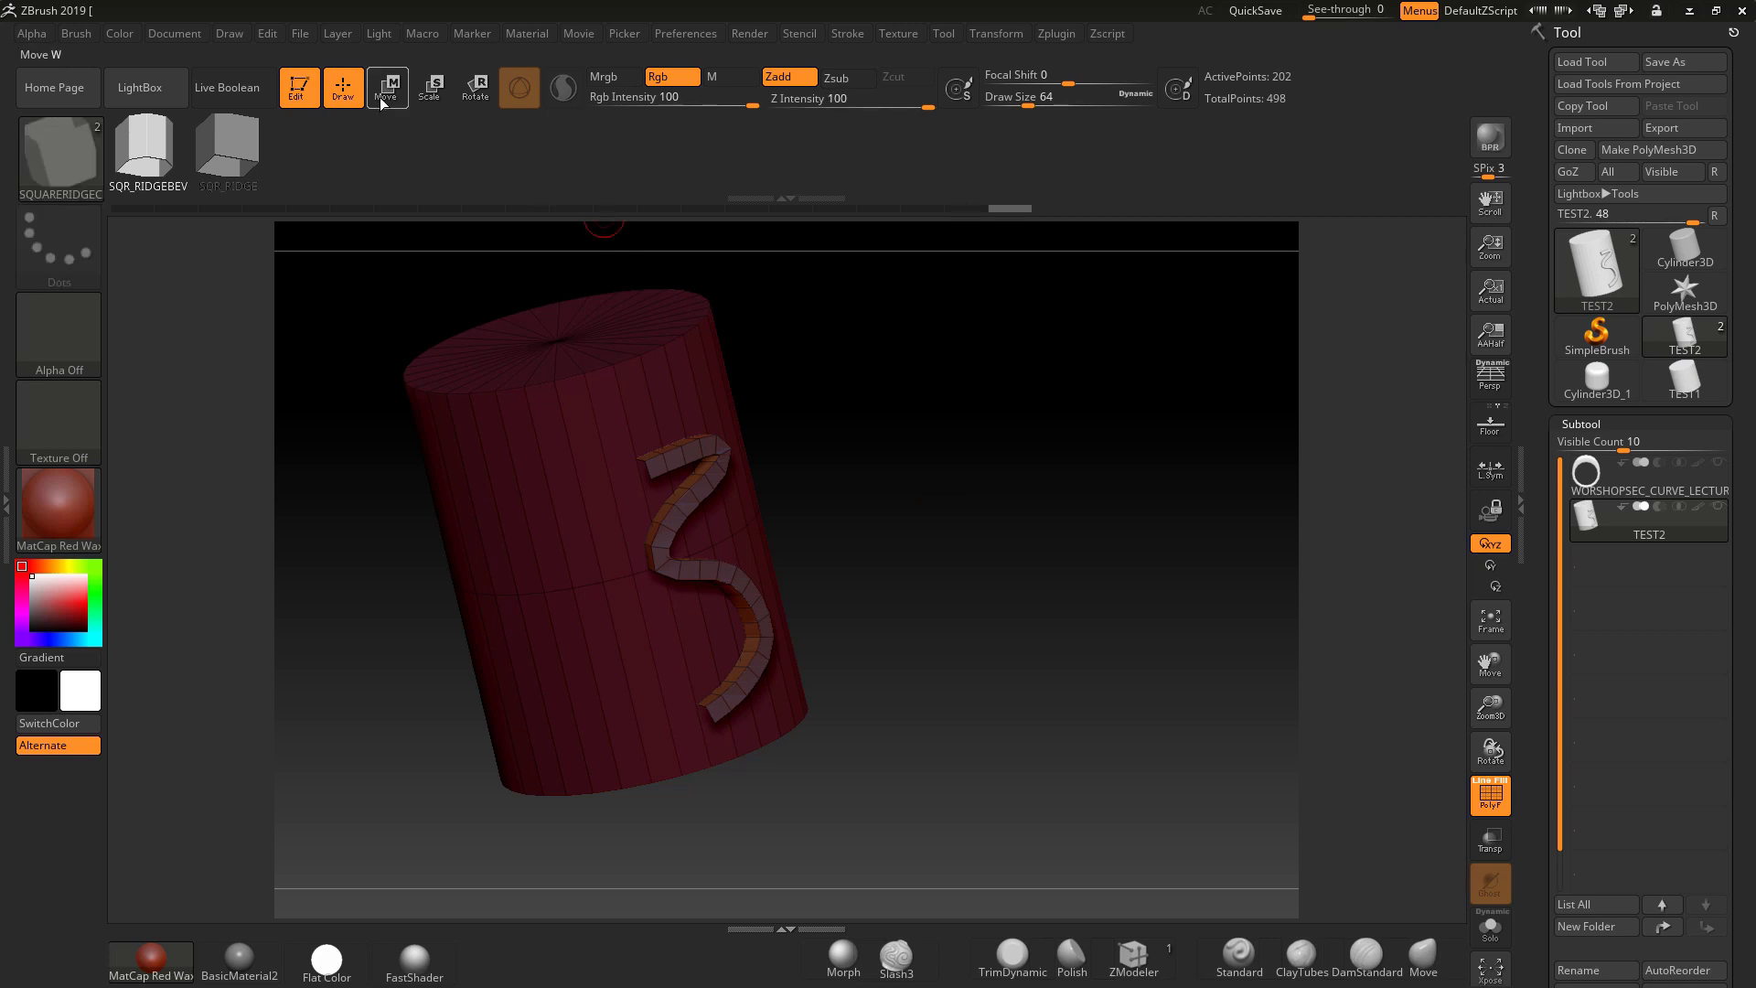
left_click_drag(1004, 560, 1139, 709)
key("ctrl+z")
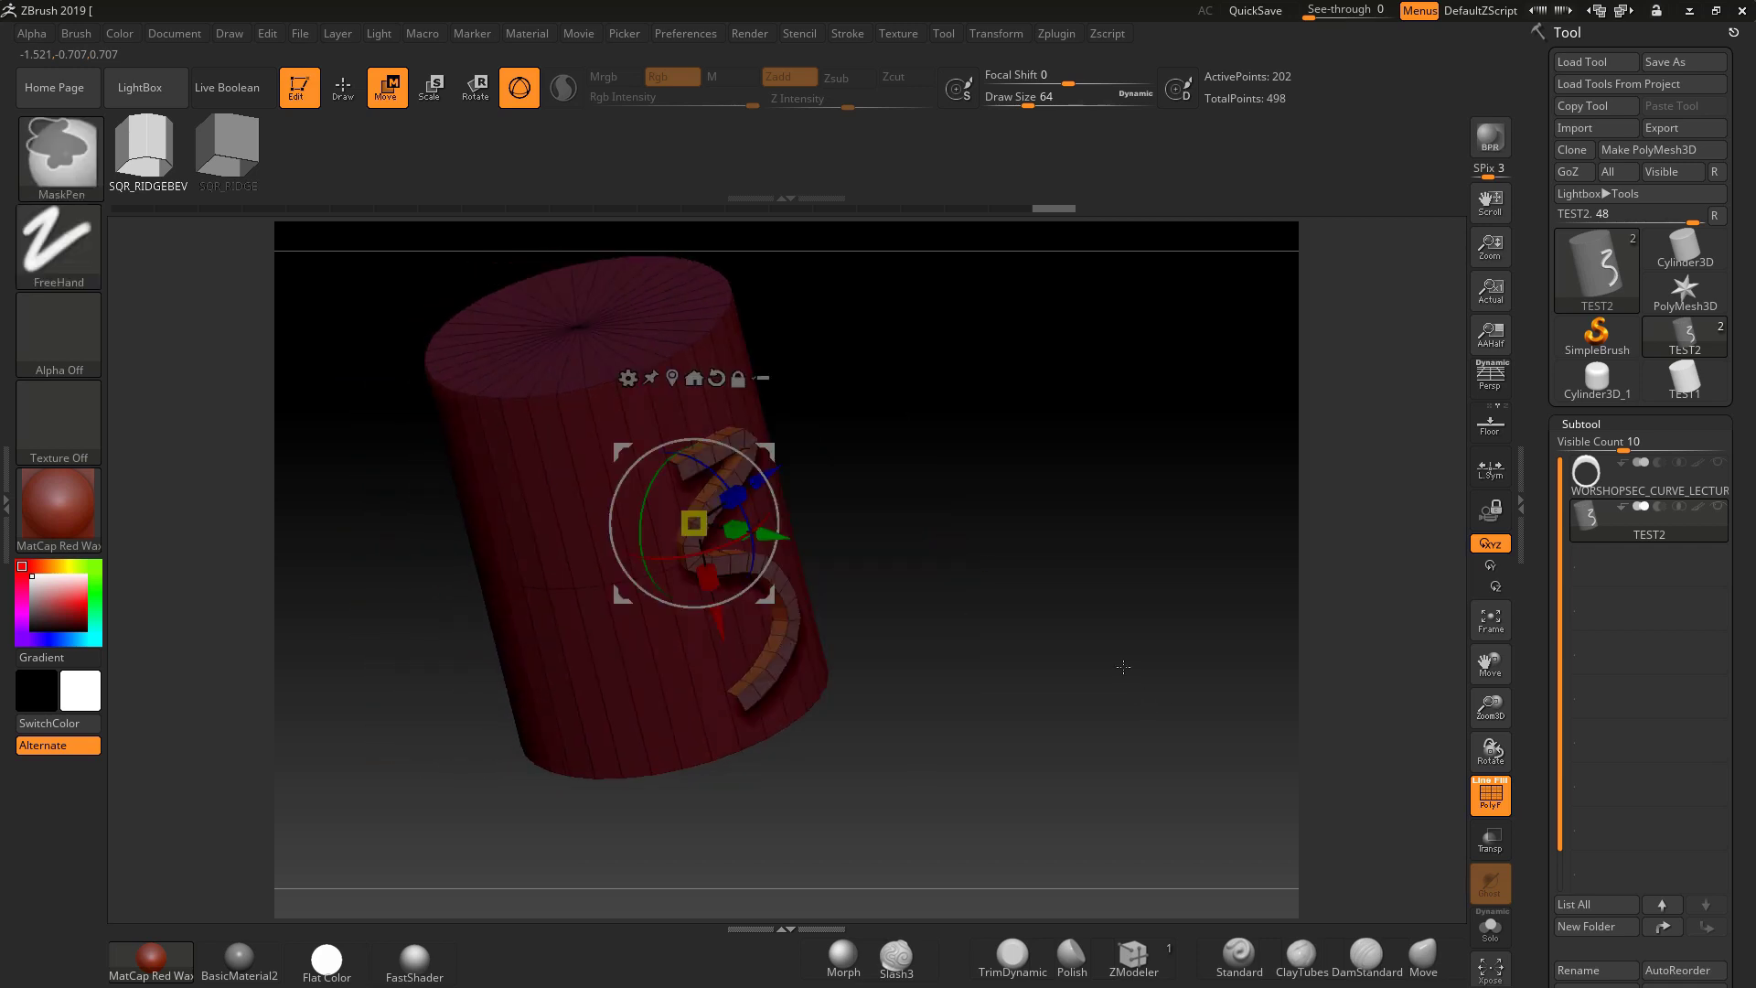
left_click_drag(1038, 646, 1019, 637, "shift")
left_click_drag(1075, 527, 1117, 593, "ctrl")
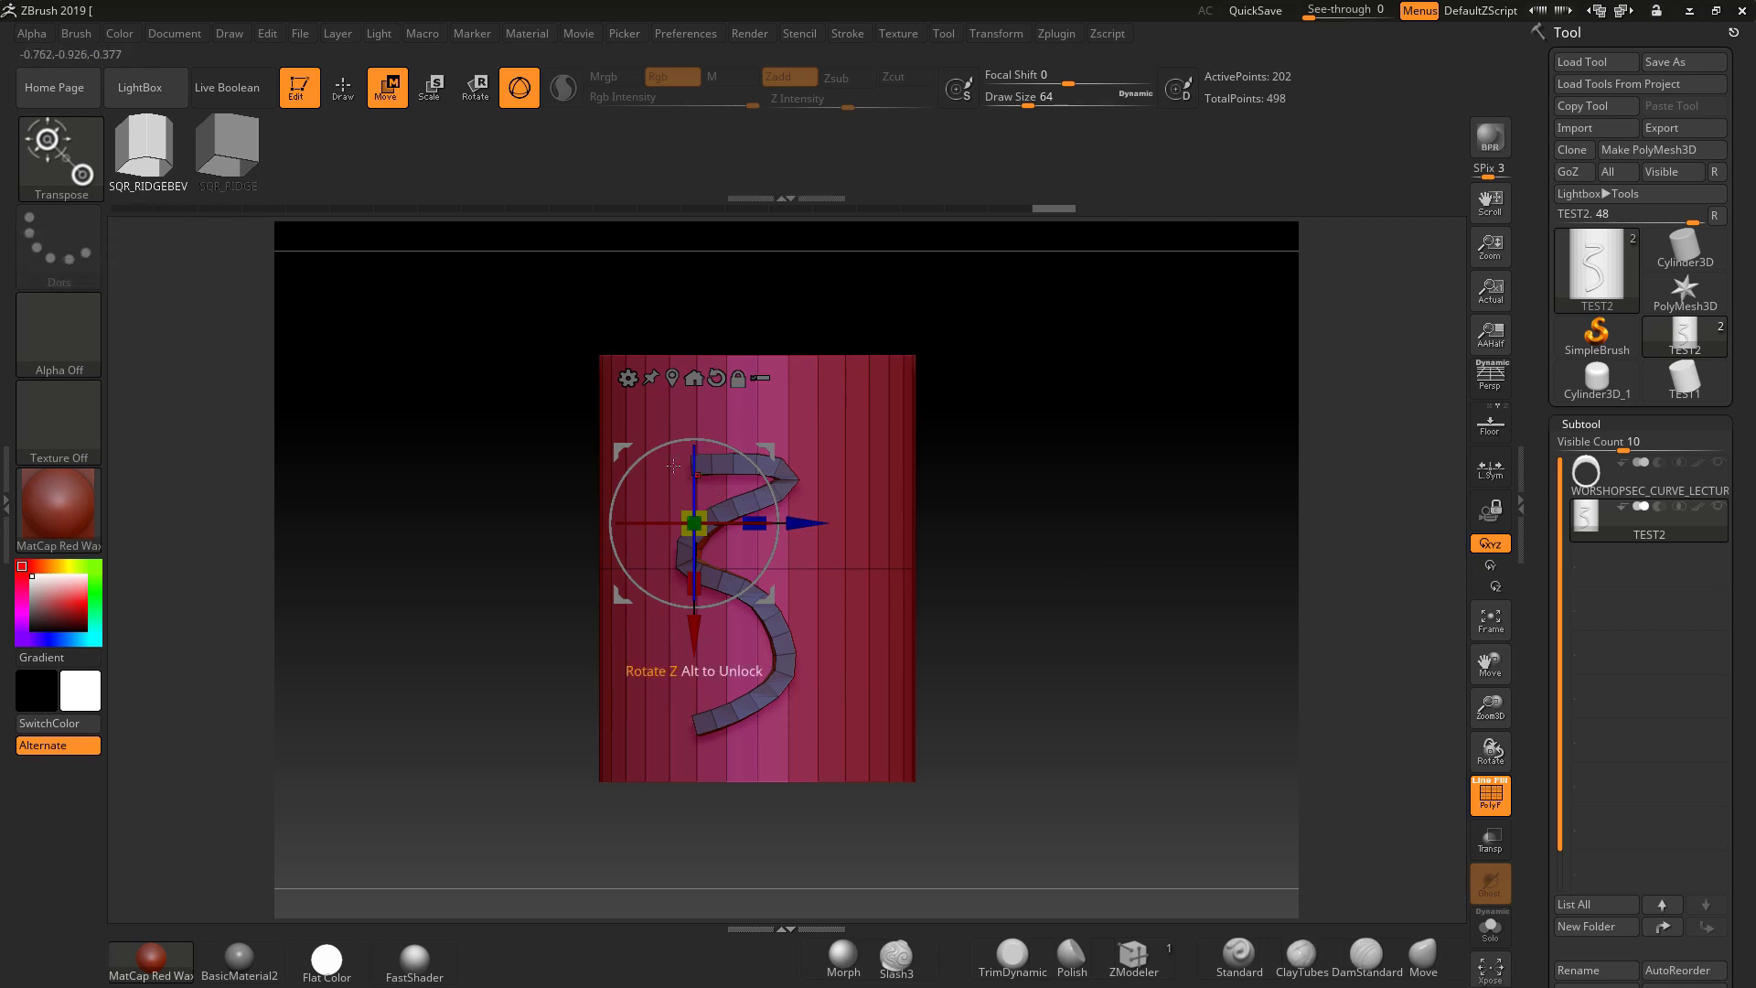
key("ctrl+shift+z")
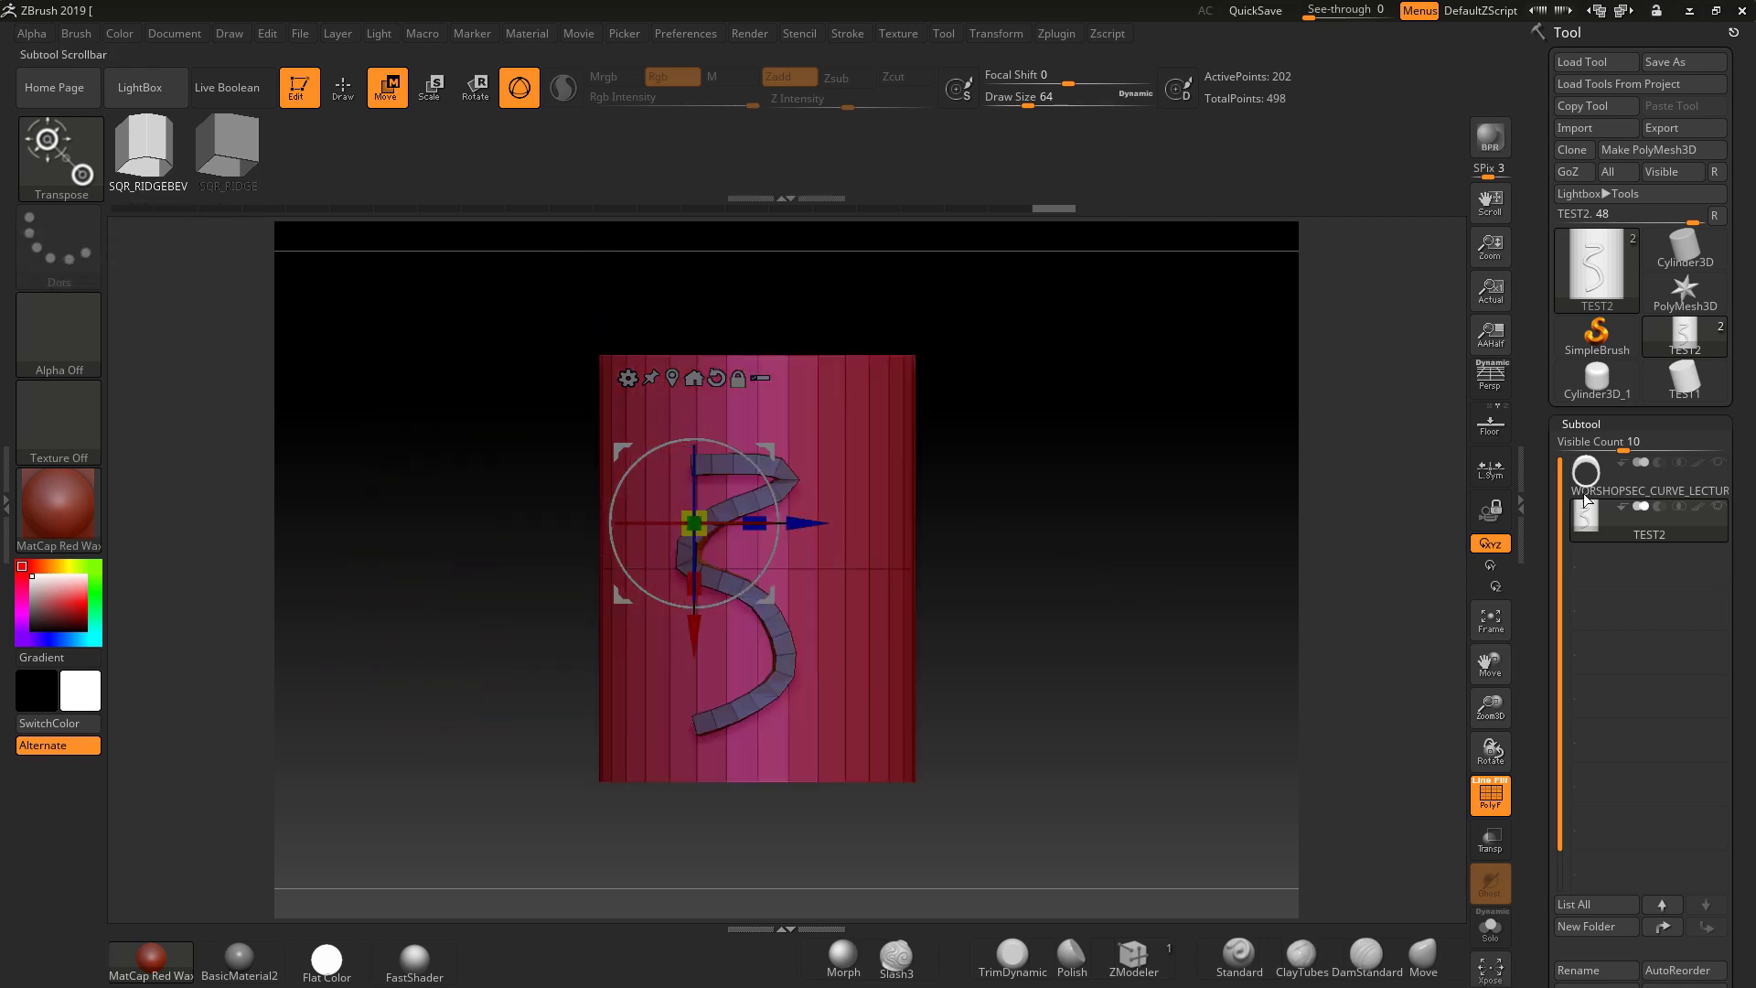
View the WORSHOPSEC_CURVE_LECTURE ring subtool and return to the TEST2 subtool.
left_click(1587, 474)
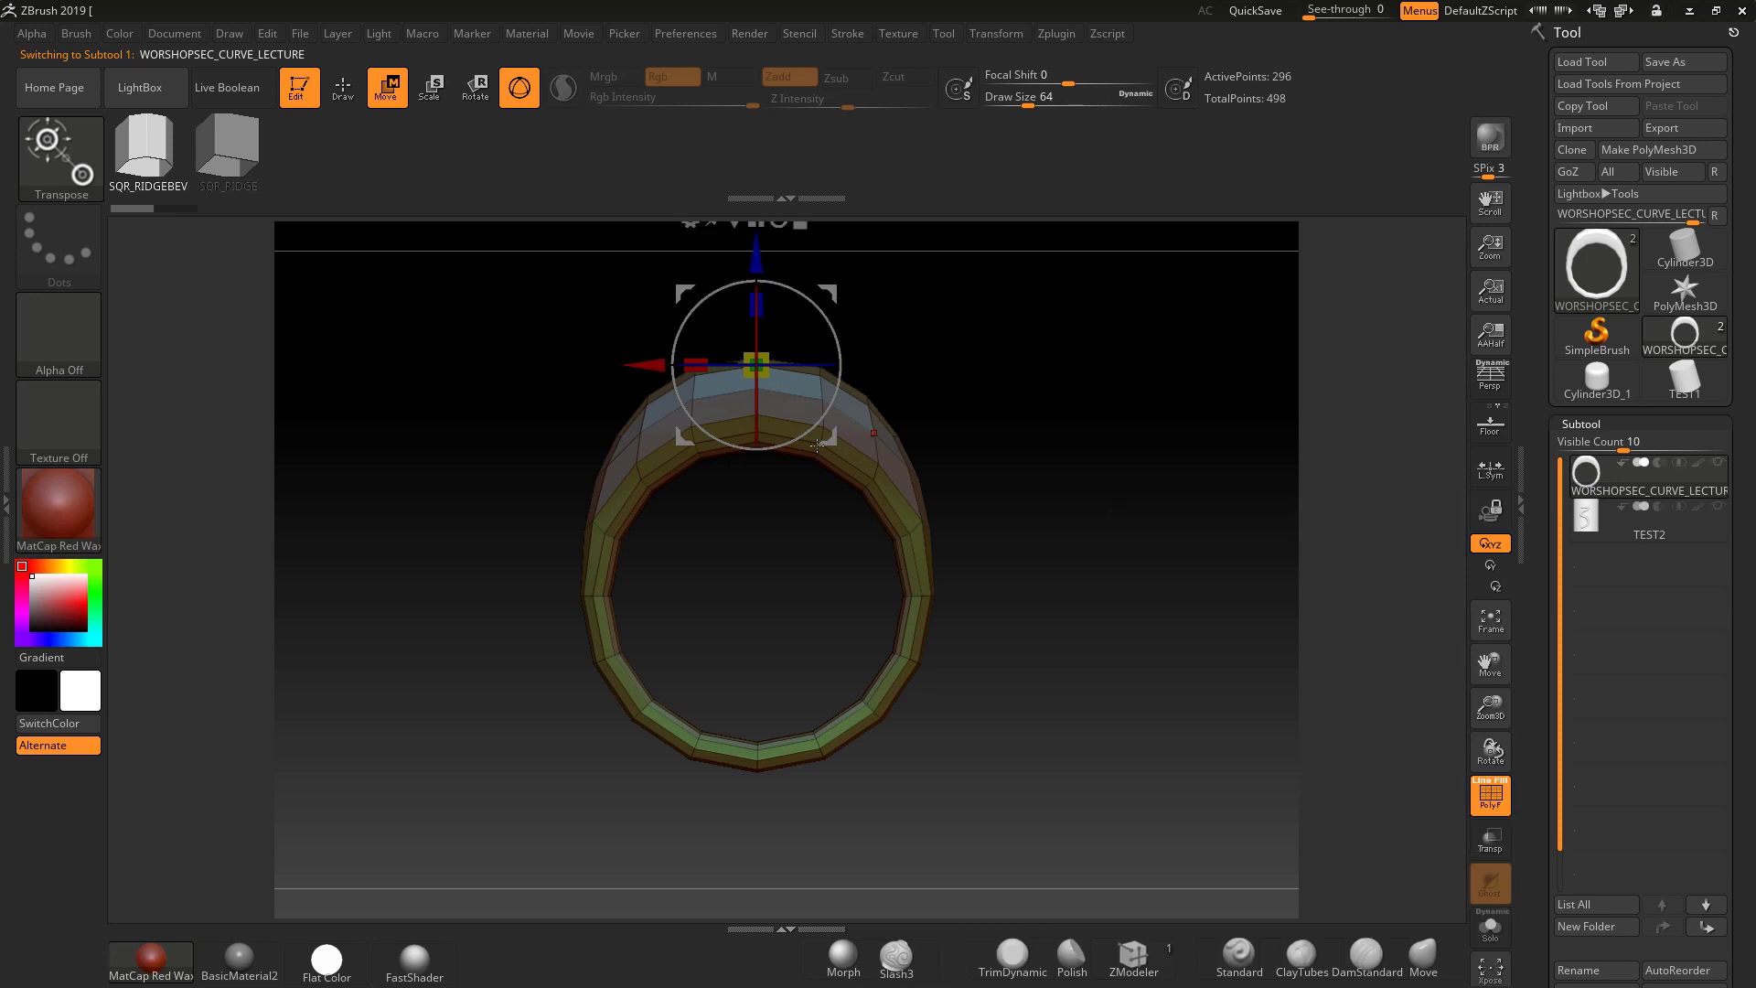
left_click(1587, 517)
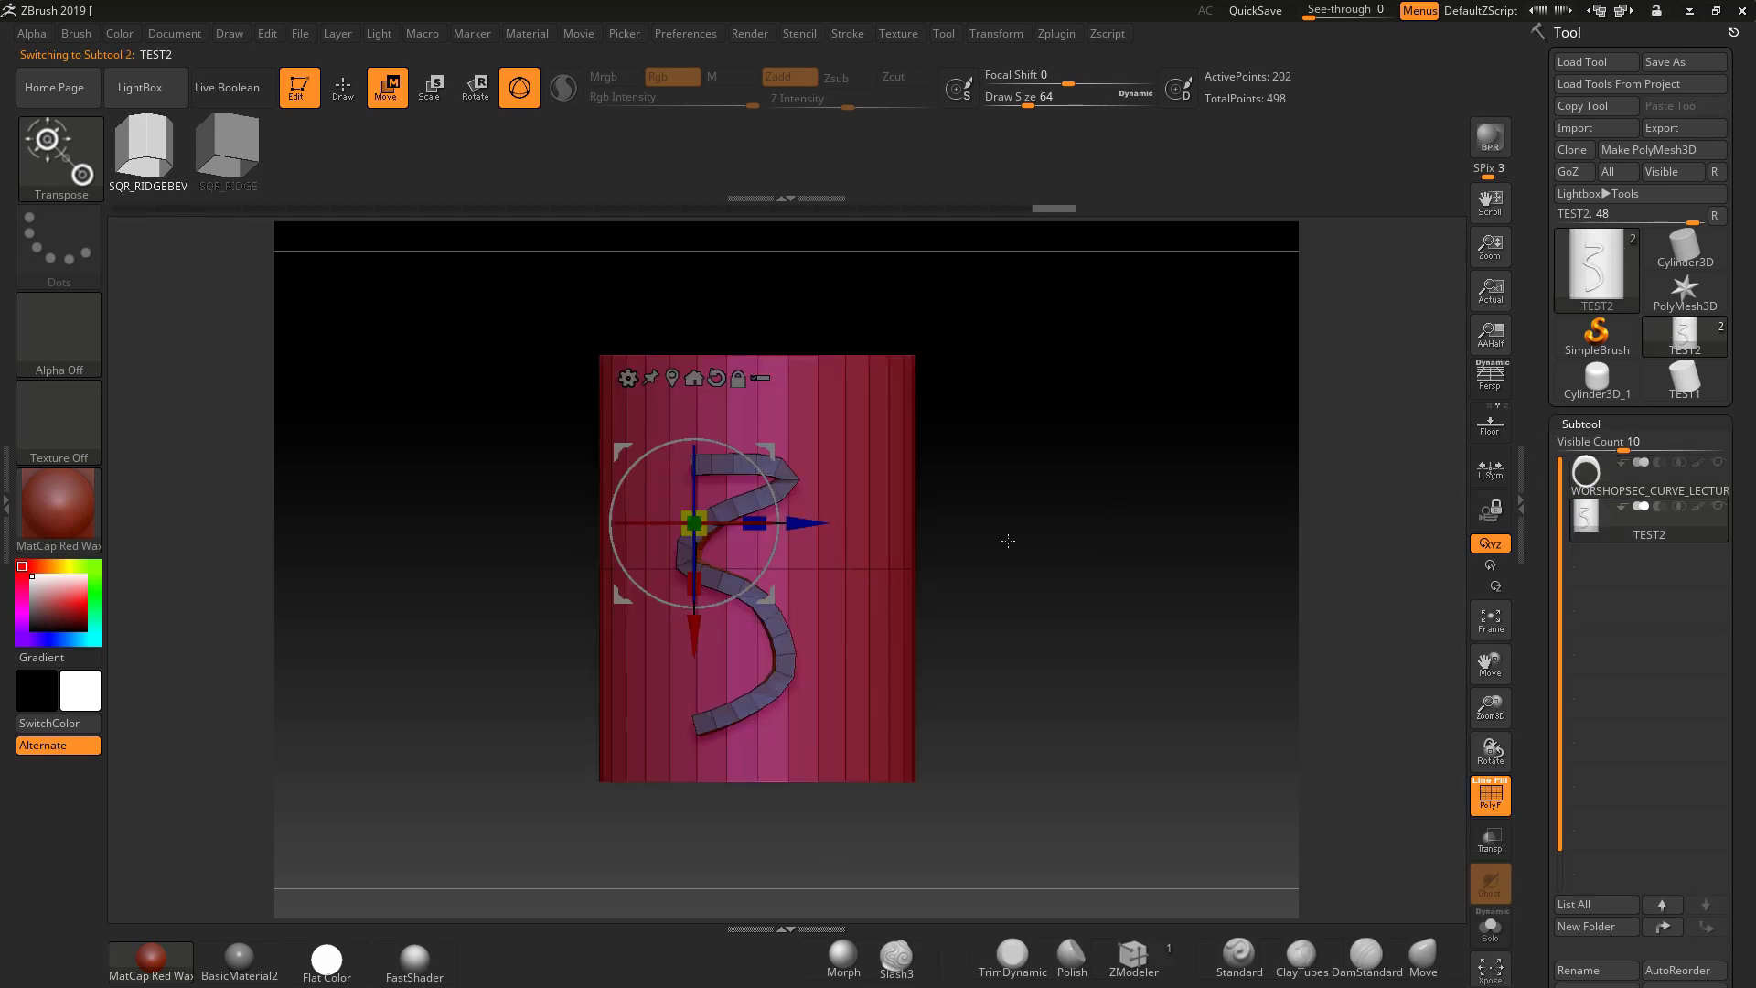
right_click_drag(1064, 540, 1079, 472, "ctrl")
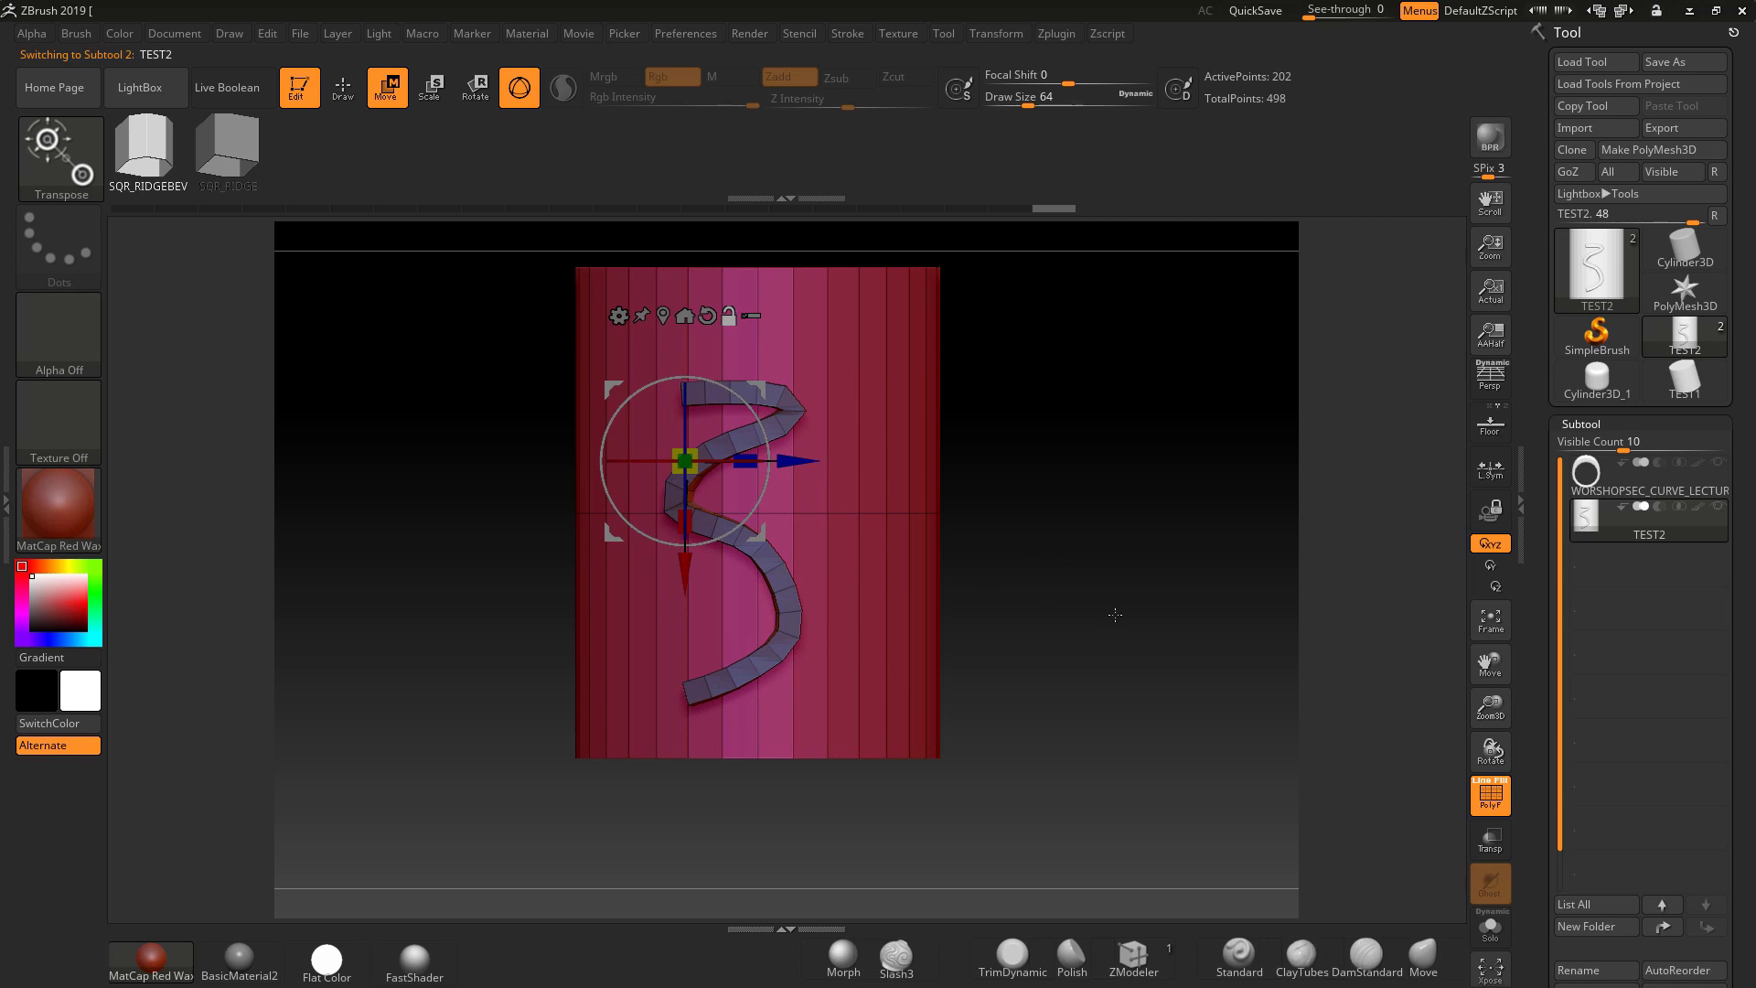
Undo the masking, isolating and S-shaped ridge edits back to the plain cylinder.
key("ctrl+z")
key("ctrl+z")
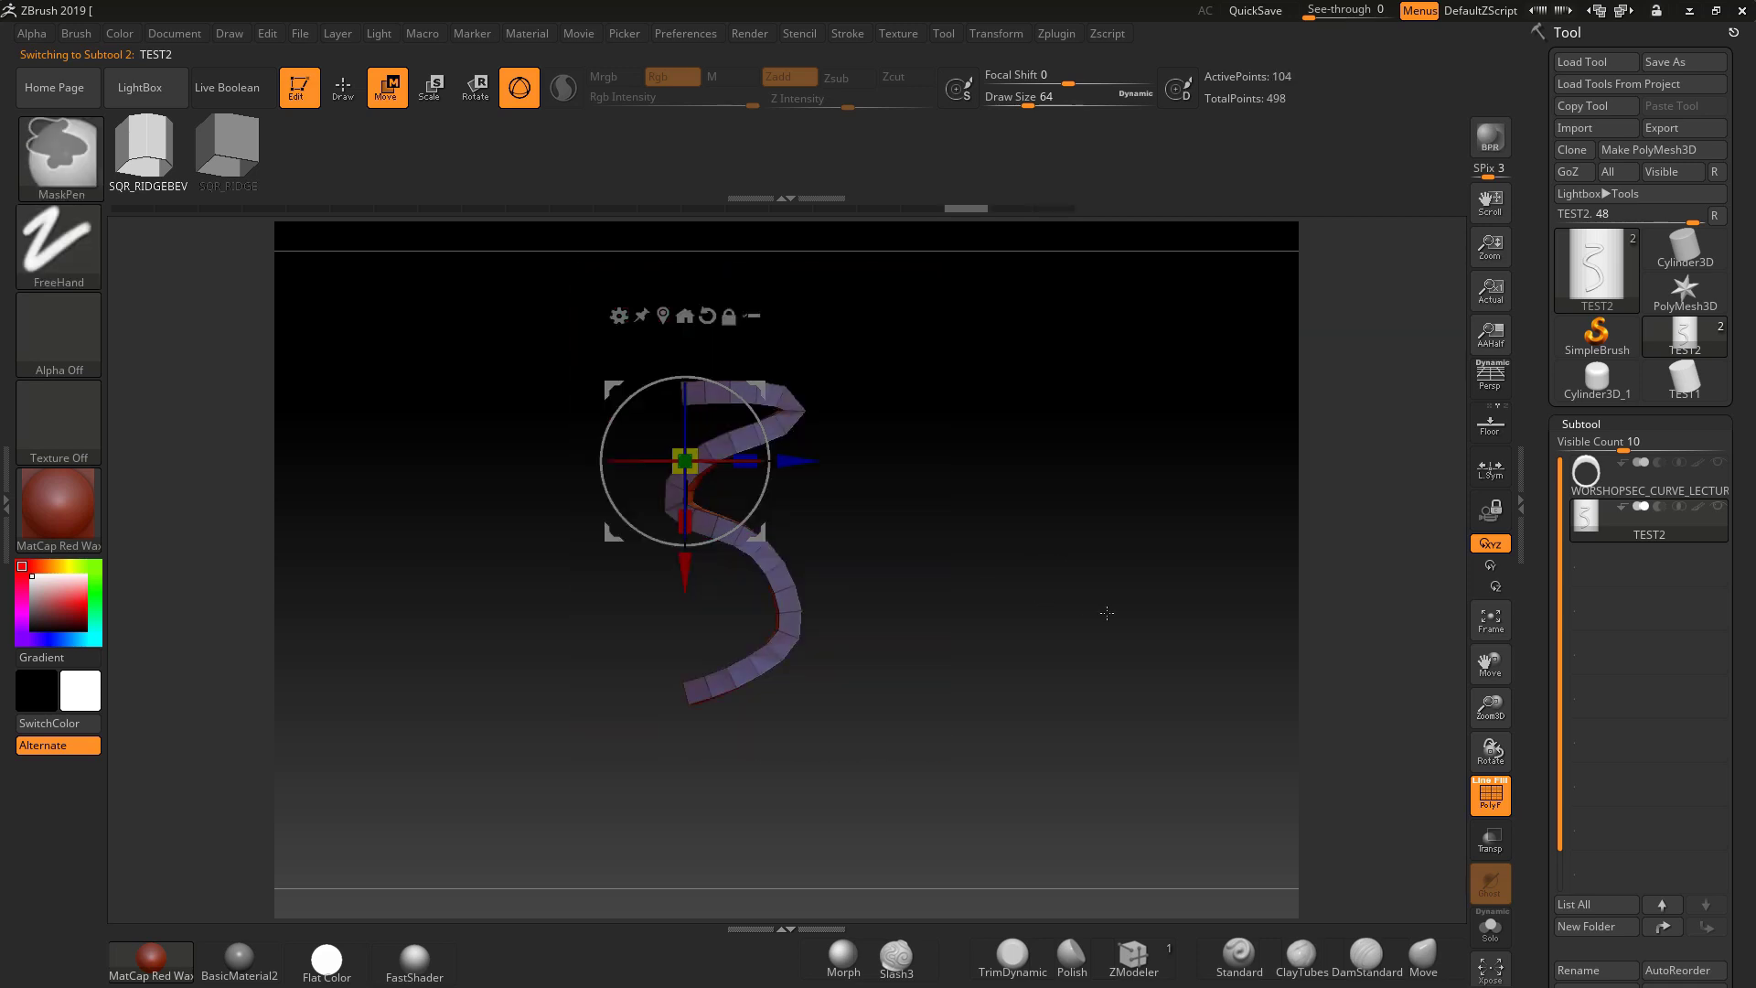
left_click(1107, 613, "ctrl+shift")
left_click(1107, 613, "ctrl+shift")
left_click(1107, 613, "ctrl+shift")
left_click(1107, 613, "ctrl+shift")
left_click(1107, 613, "ctrl+shift")
left_click(1105, 613, "ctrl+shift")
left_click(1104, 613, "ctrl+shift")
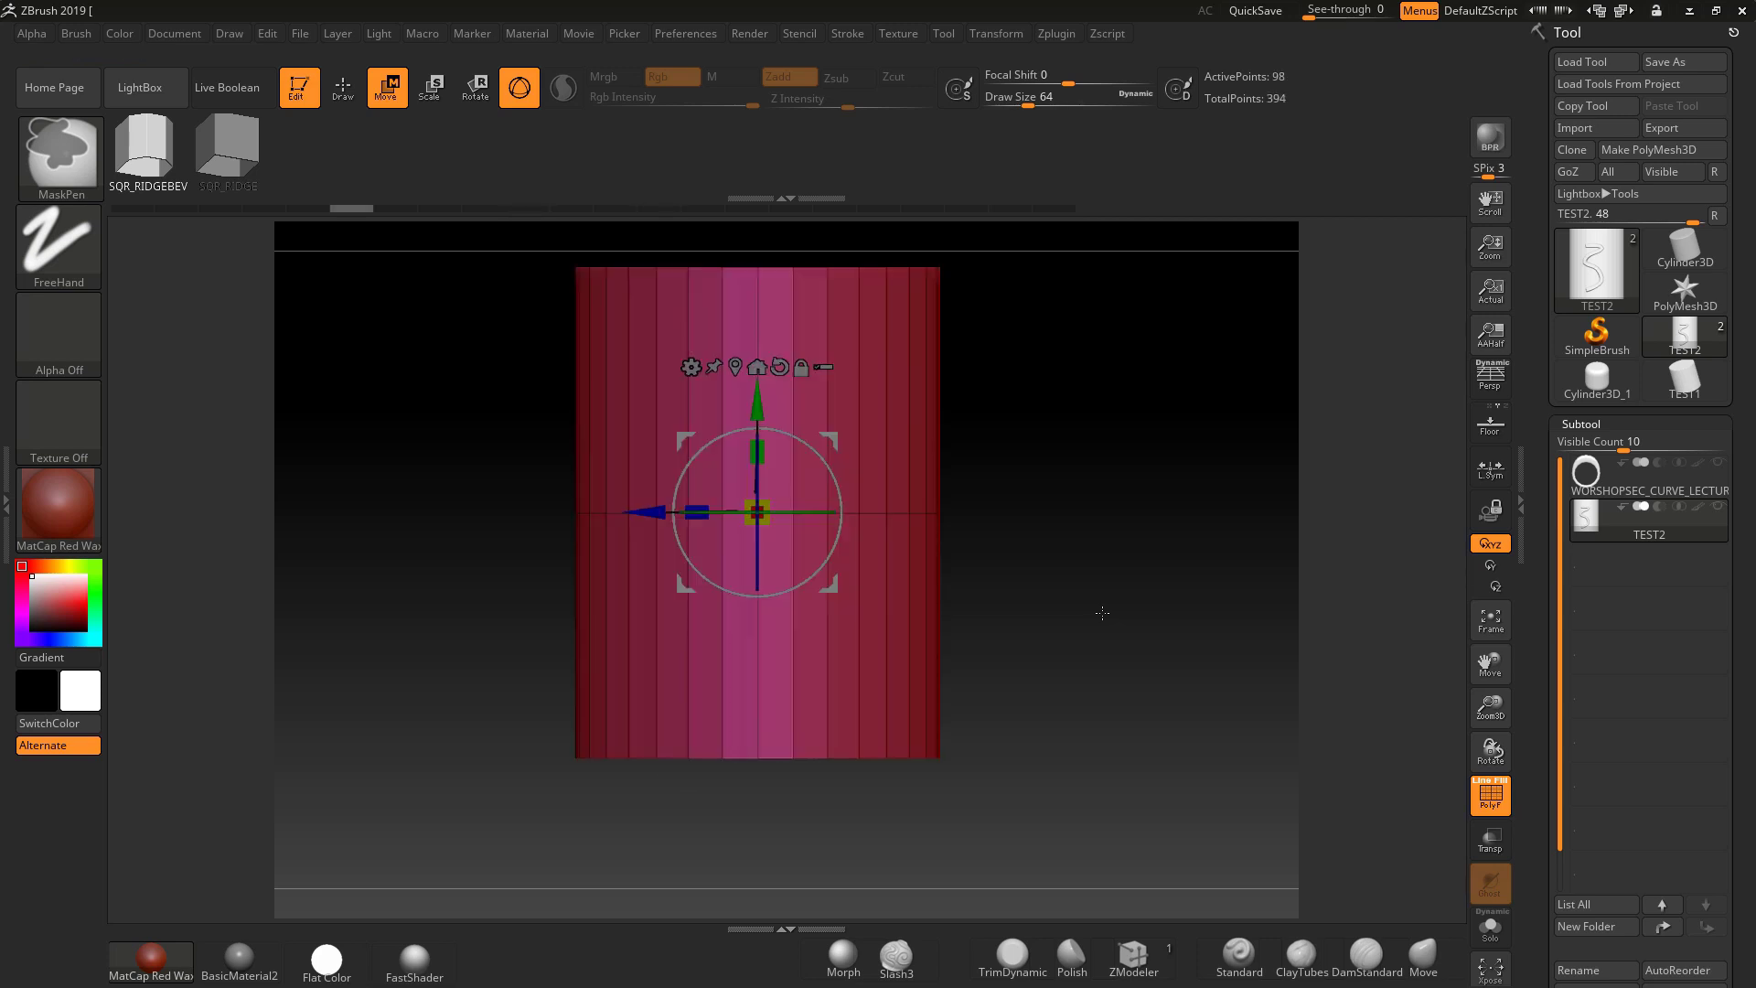
In Draw mode, wrap a straight SQR_RIDGEBEV band horizontally around the cylinder above its middle edge loop.
left_click_drag(1094, 577, 1091, 632, "alt")
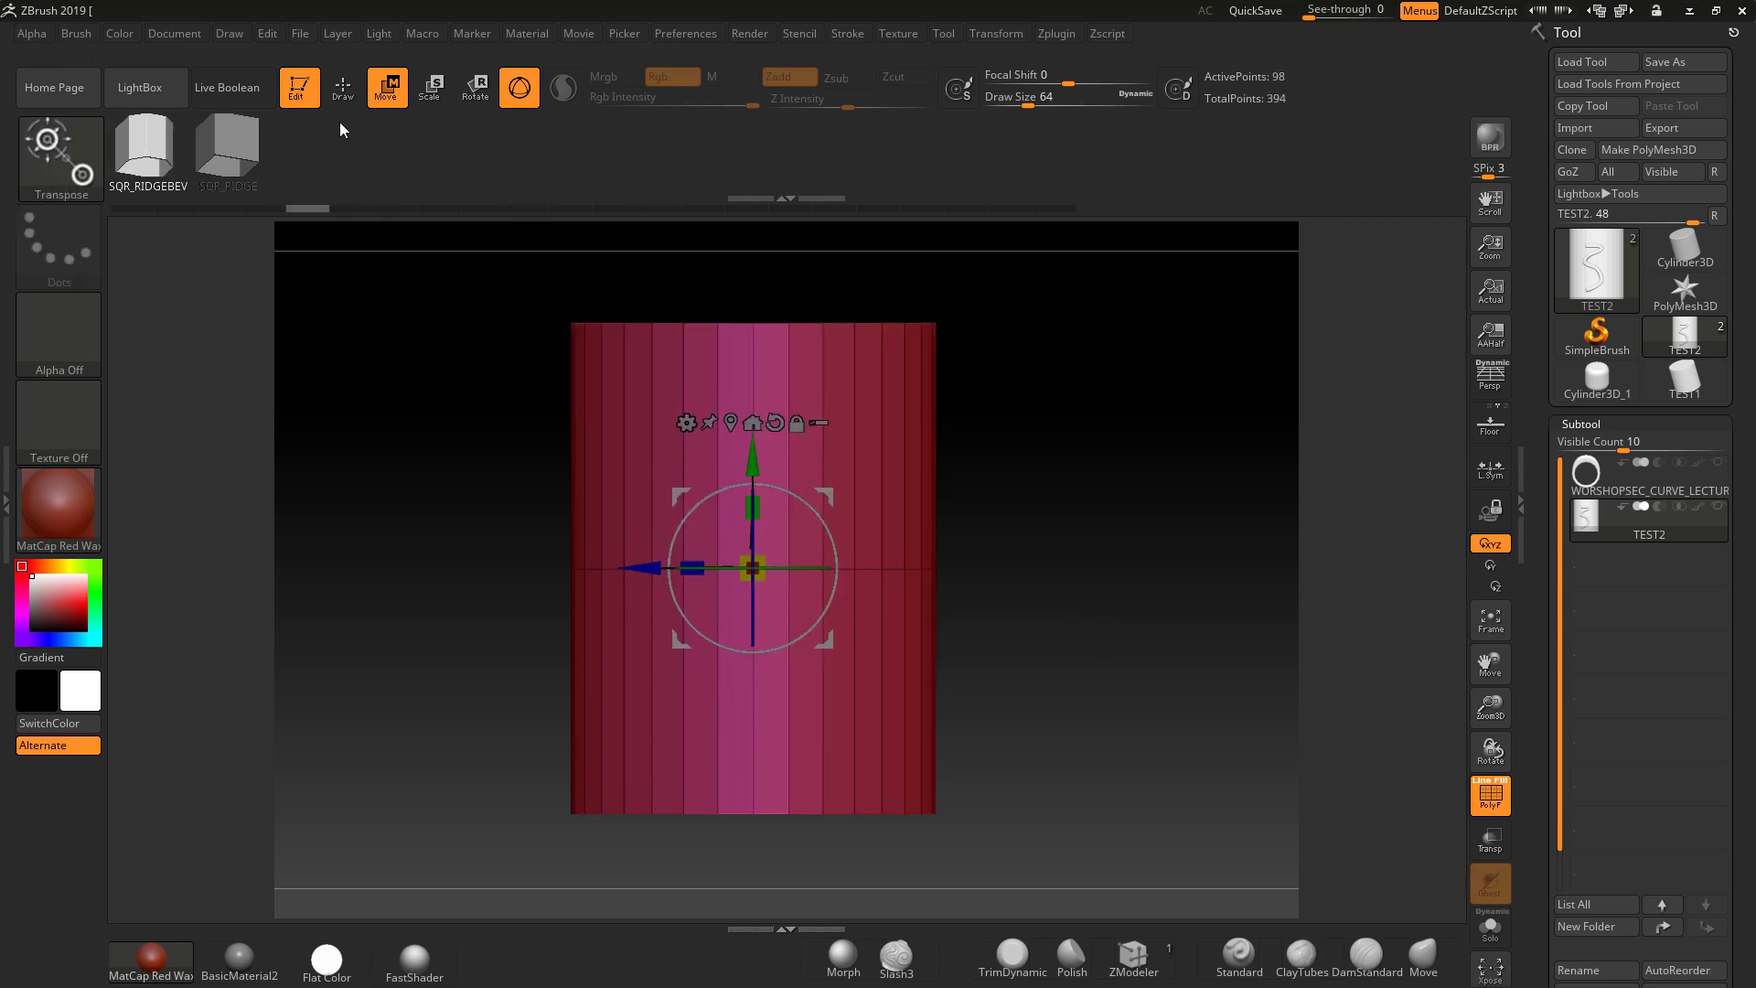
left_click(342, 87)
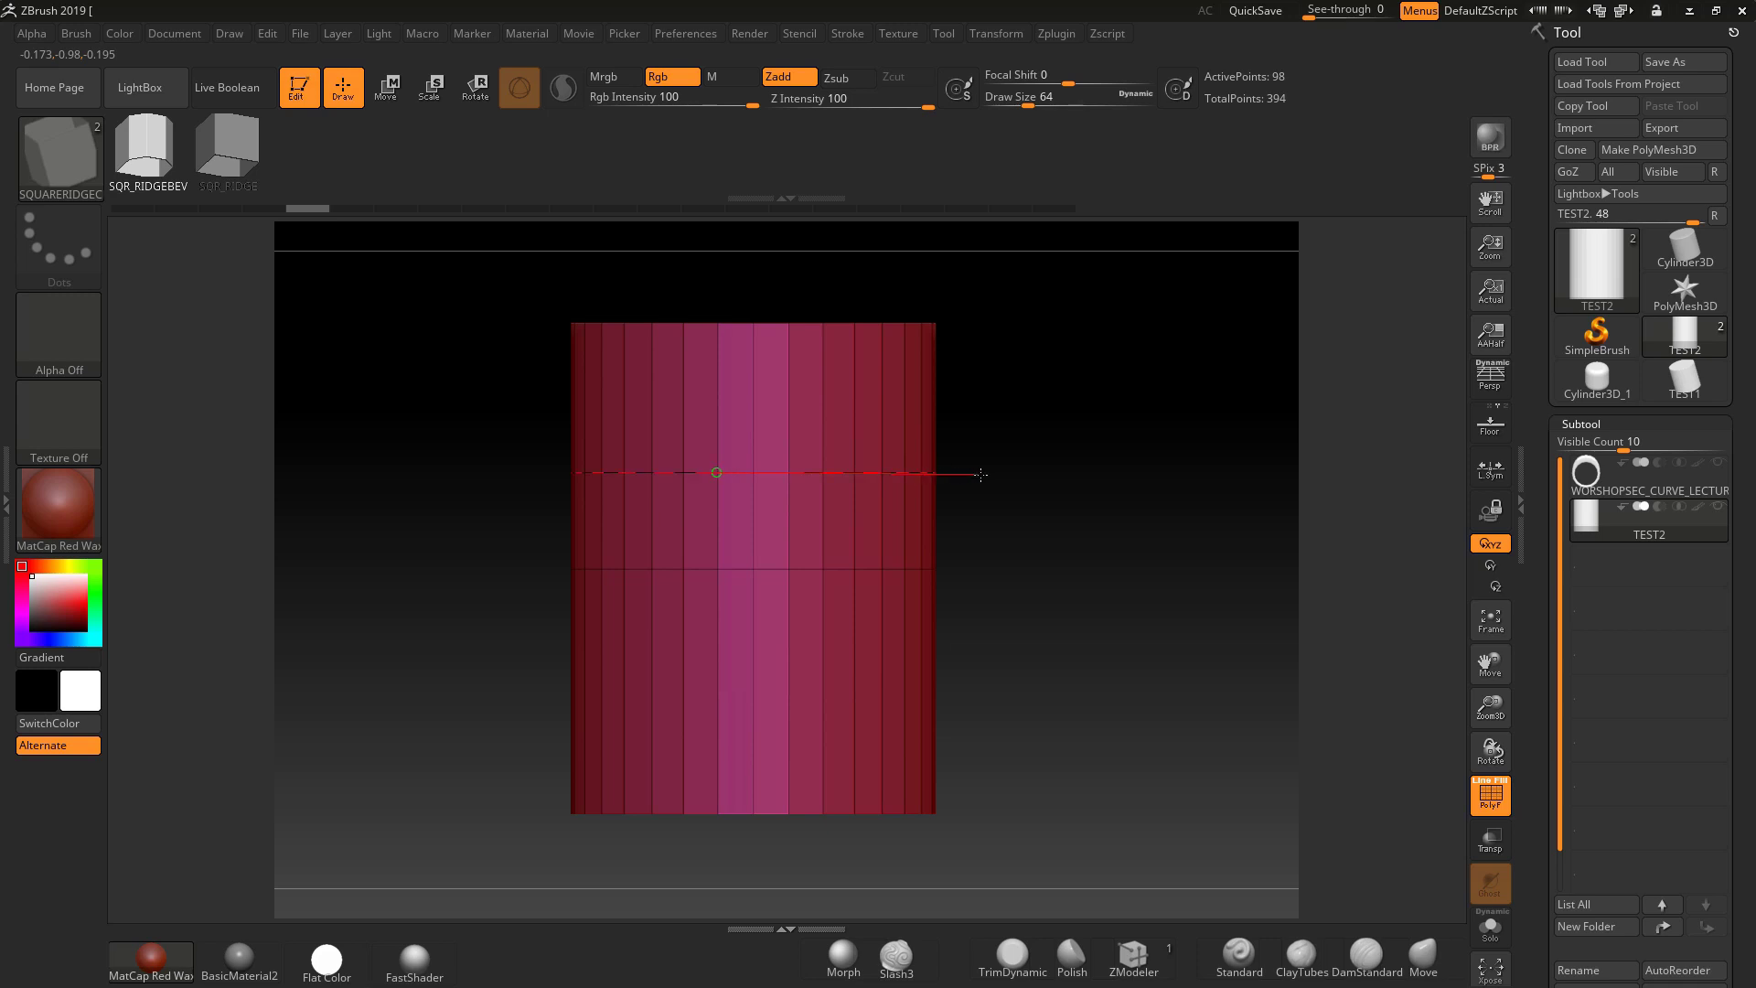
mouse_move(986, 495)
left_mouse_down()
mouse_move(984, 580)
mouse_move(997, 487)
left_mouse_up()
mouse_move(1003, 425)
left_mouse_down("ctrl+shift")
mouse_move(1007, 384)
mouse_move(1011, 447)
left_mouse_up("ctrl+shift")
left_click_drag(1011, 447, 1010, 447, "ctrl+shift")
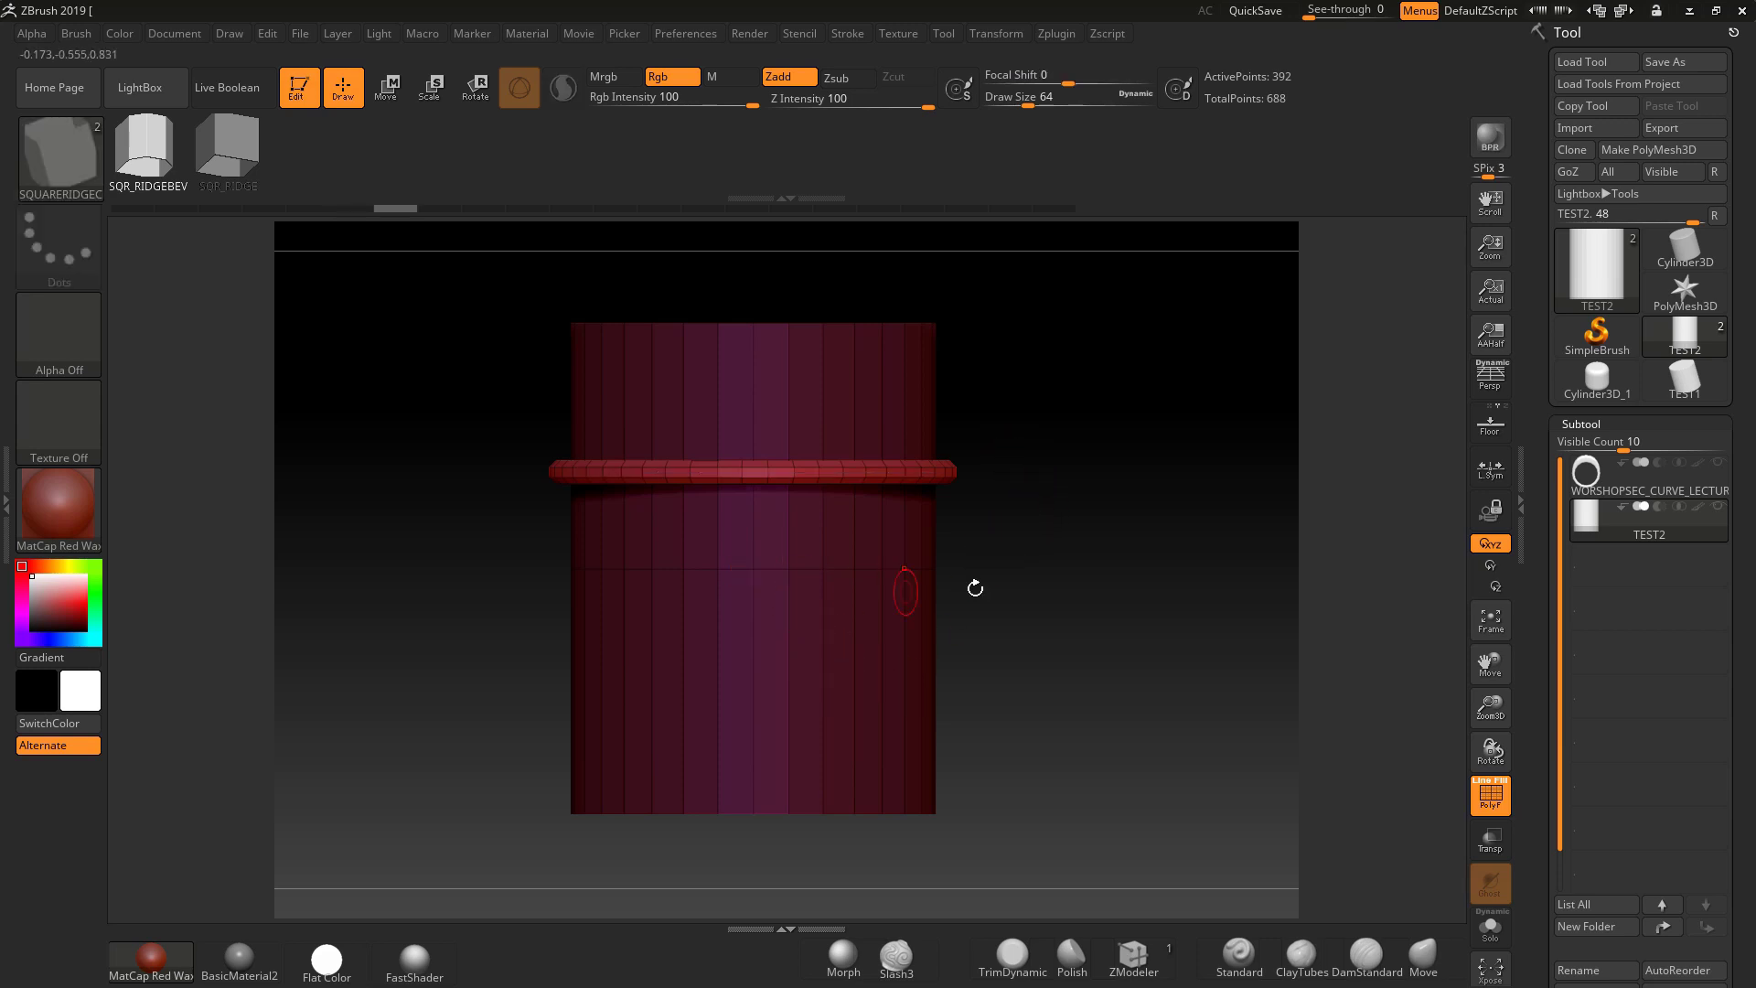
Clear the mask and wrap a second SQR_RIDGEBEV band around the cylinder along its middle edge loop.
key("ctrl")
left_click_drag(1031, 526, 1061, 590, "ctrl")
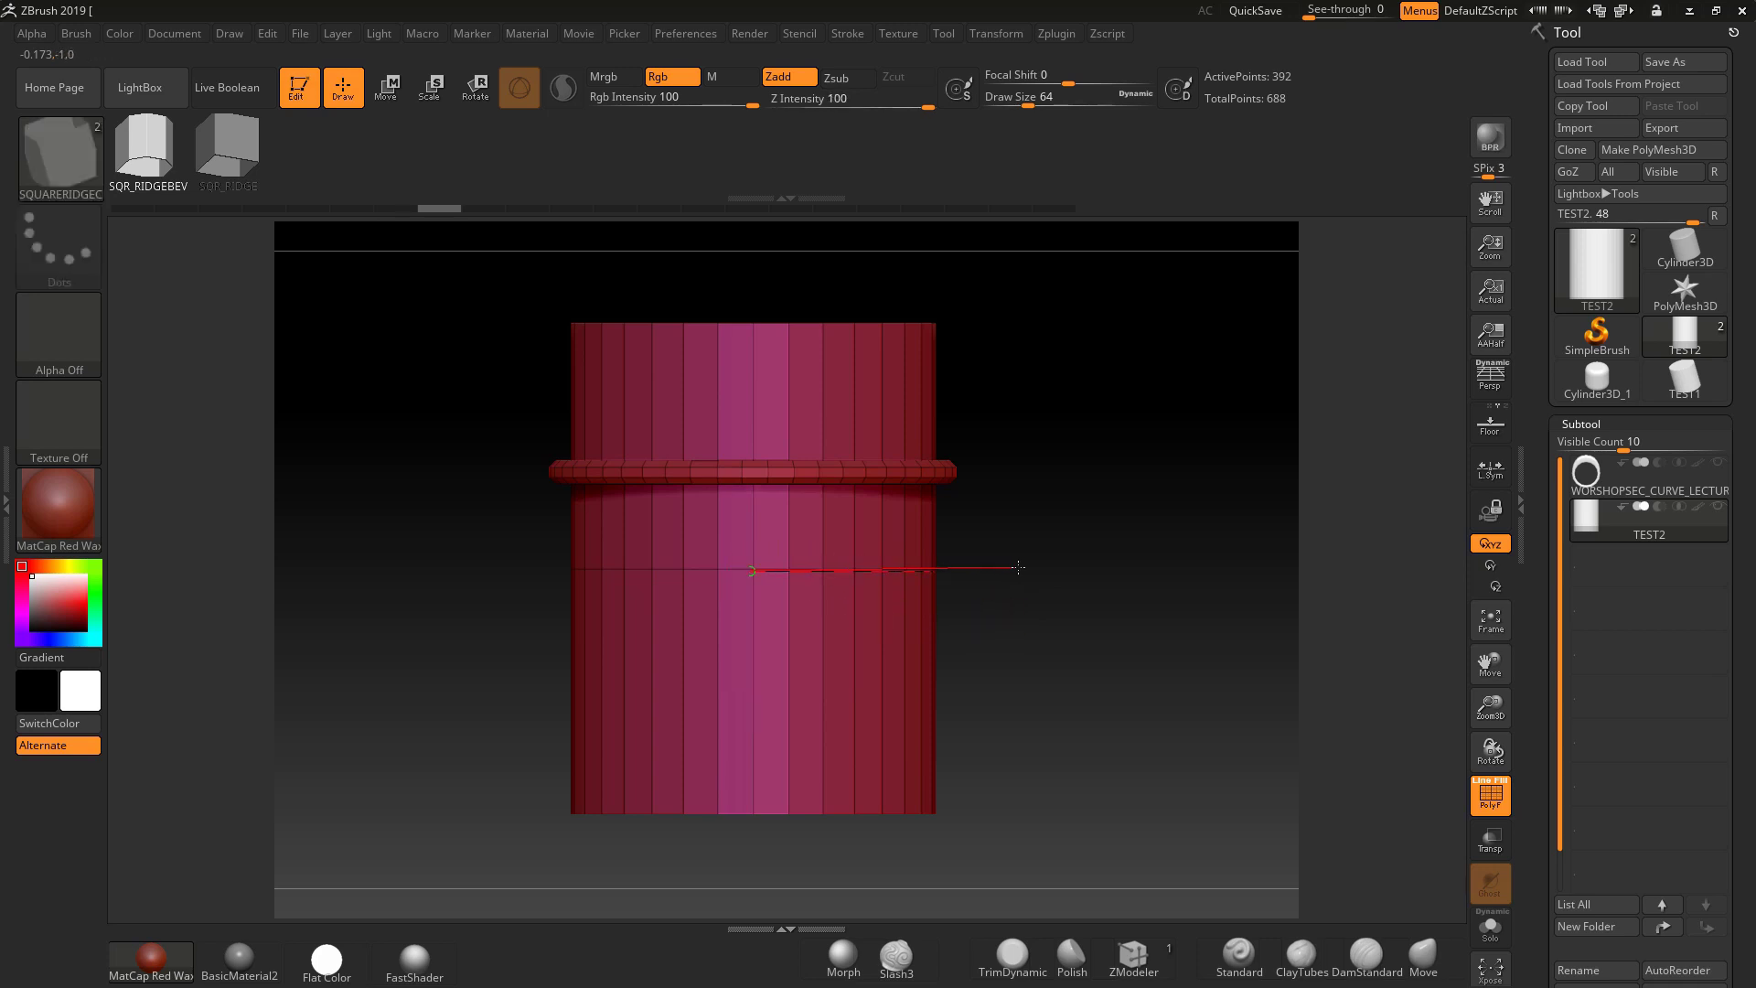
left_click_drag(1042, 567, 1077, 580)
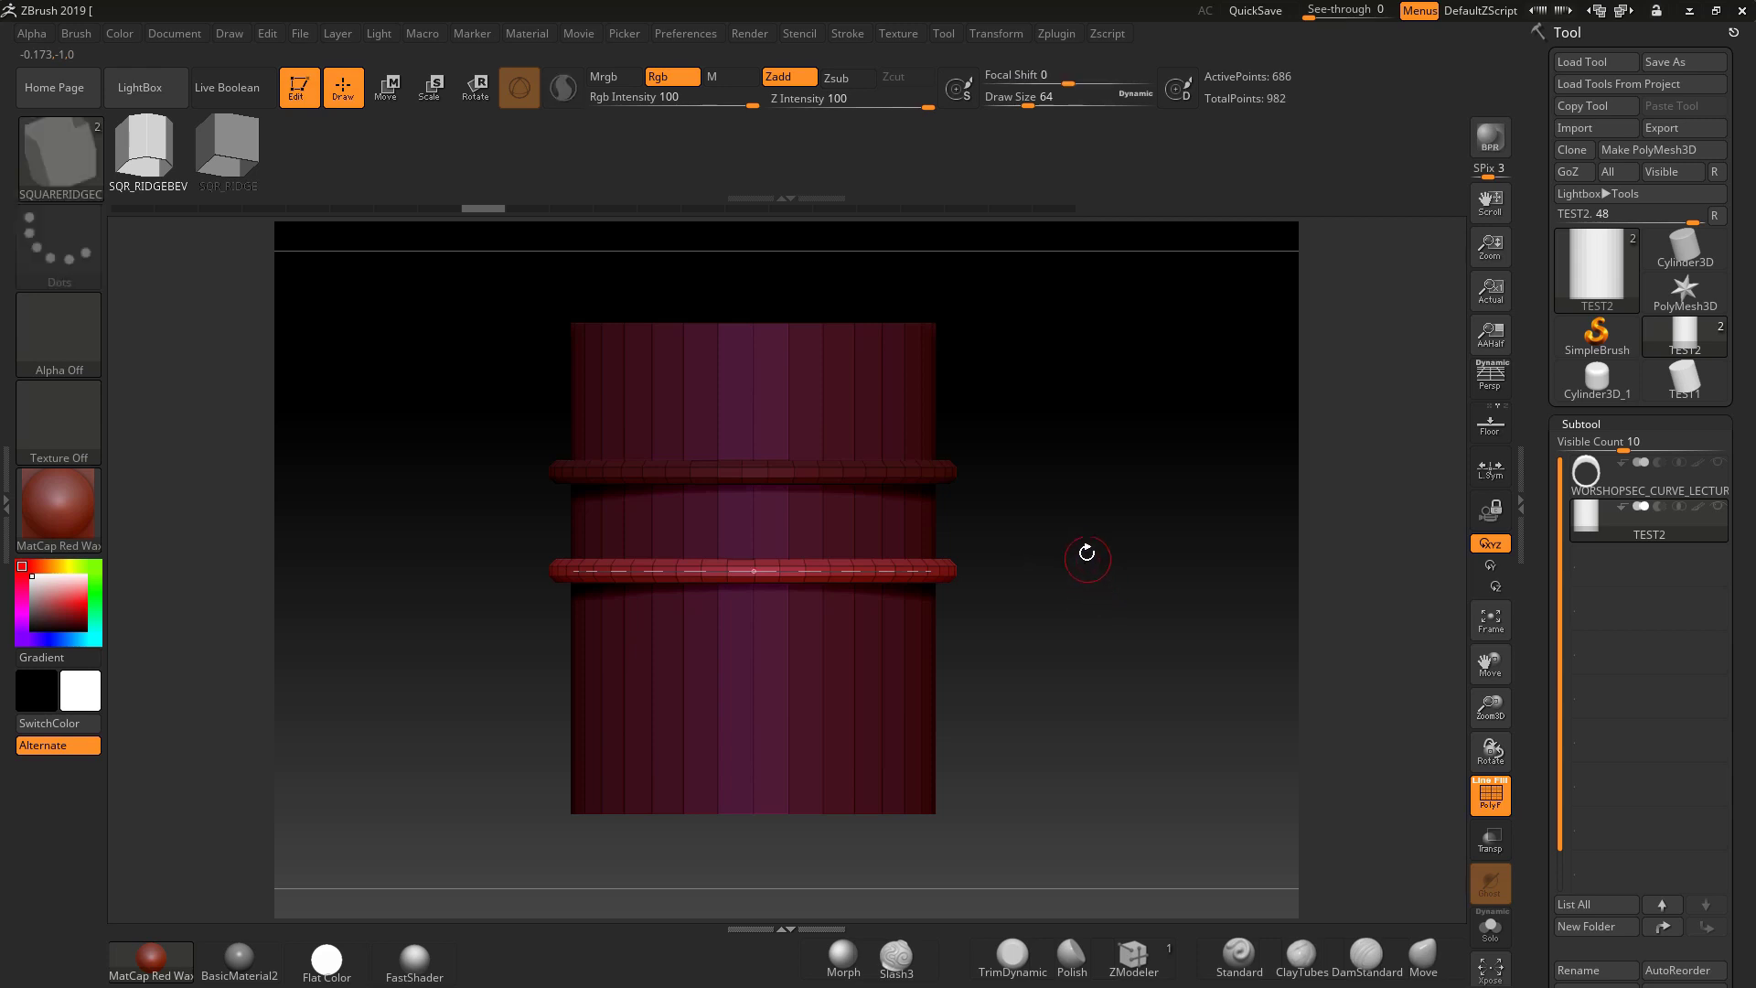
Change the middle band around the cylinder to the SQR_RIDGE profile.
left_click(227, 145)
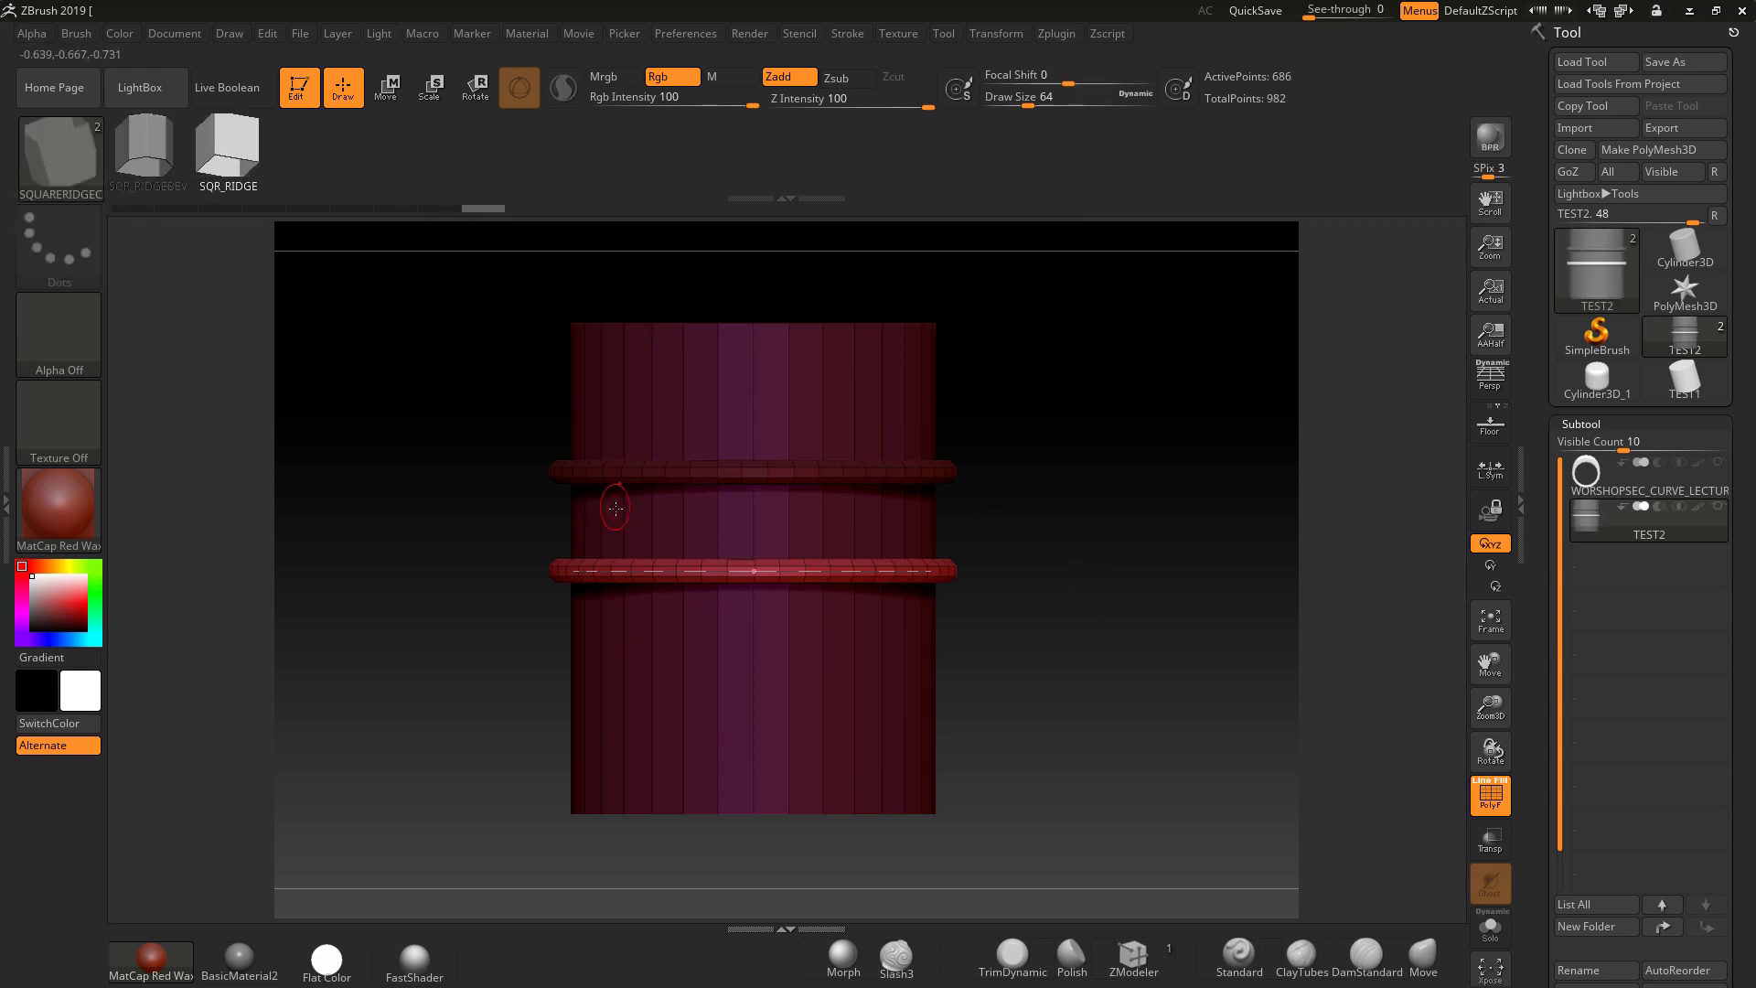
mouse_move(1103, 651)
left_mouse_down()
mouse_move(1137, 689)
mouse_move(1100, 649)
mouse_move(1127, 641)
mouse_move(1080, 564)
mouse_move(1098, 597)
mouse_move(1084, 651)
left_mouse_up()
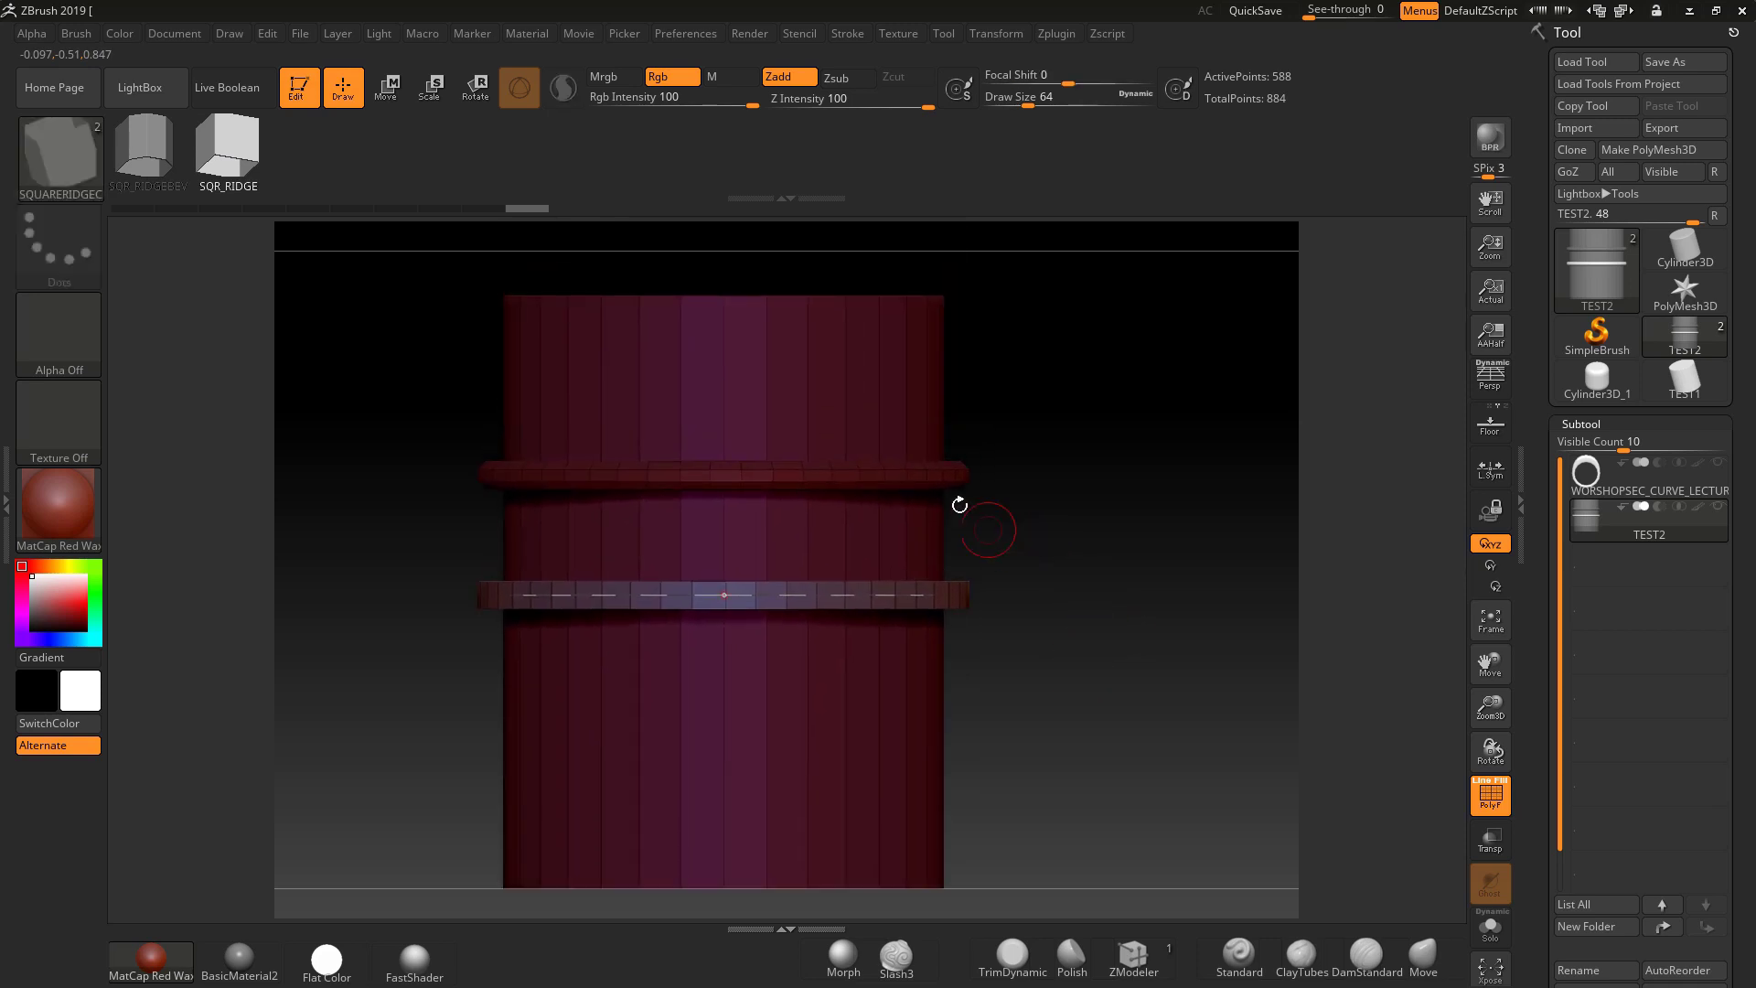
Choose the SQR_RIDGEBEV profile and make the WORSHOPSEC_CURVE_LECTURE1 ring the active subtool.
left_click(144, 147)
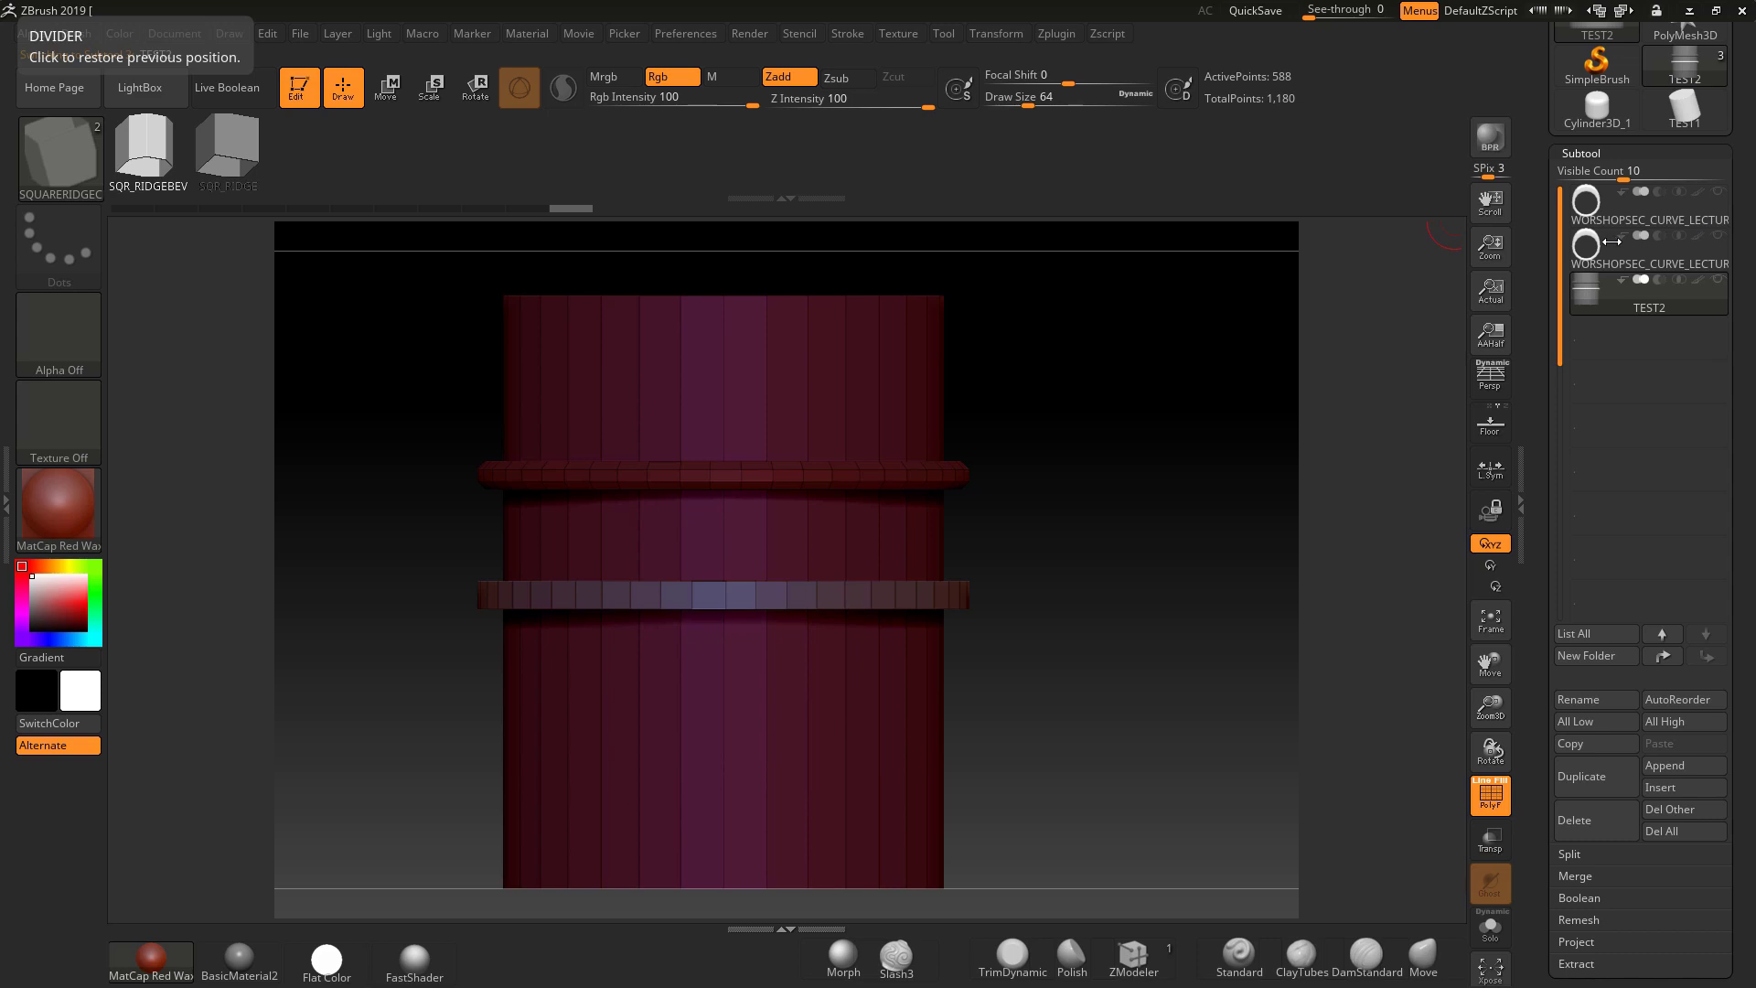
left_click(1612, 241)
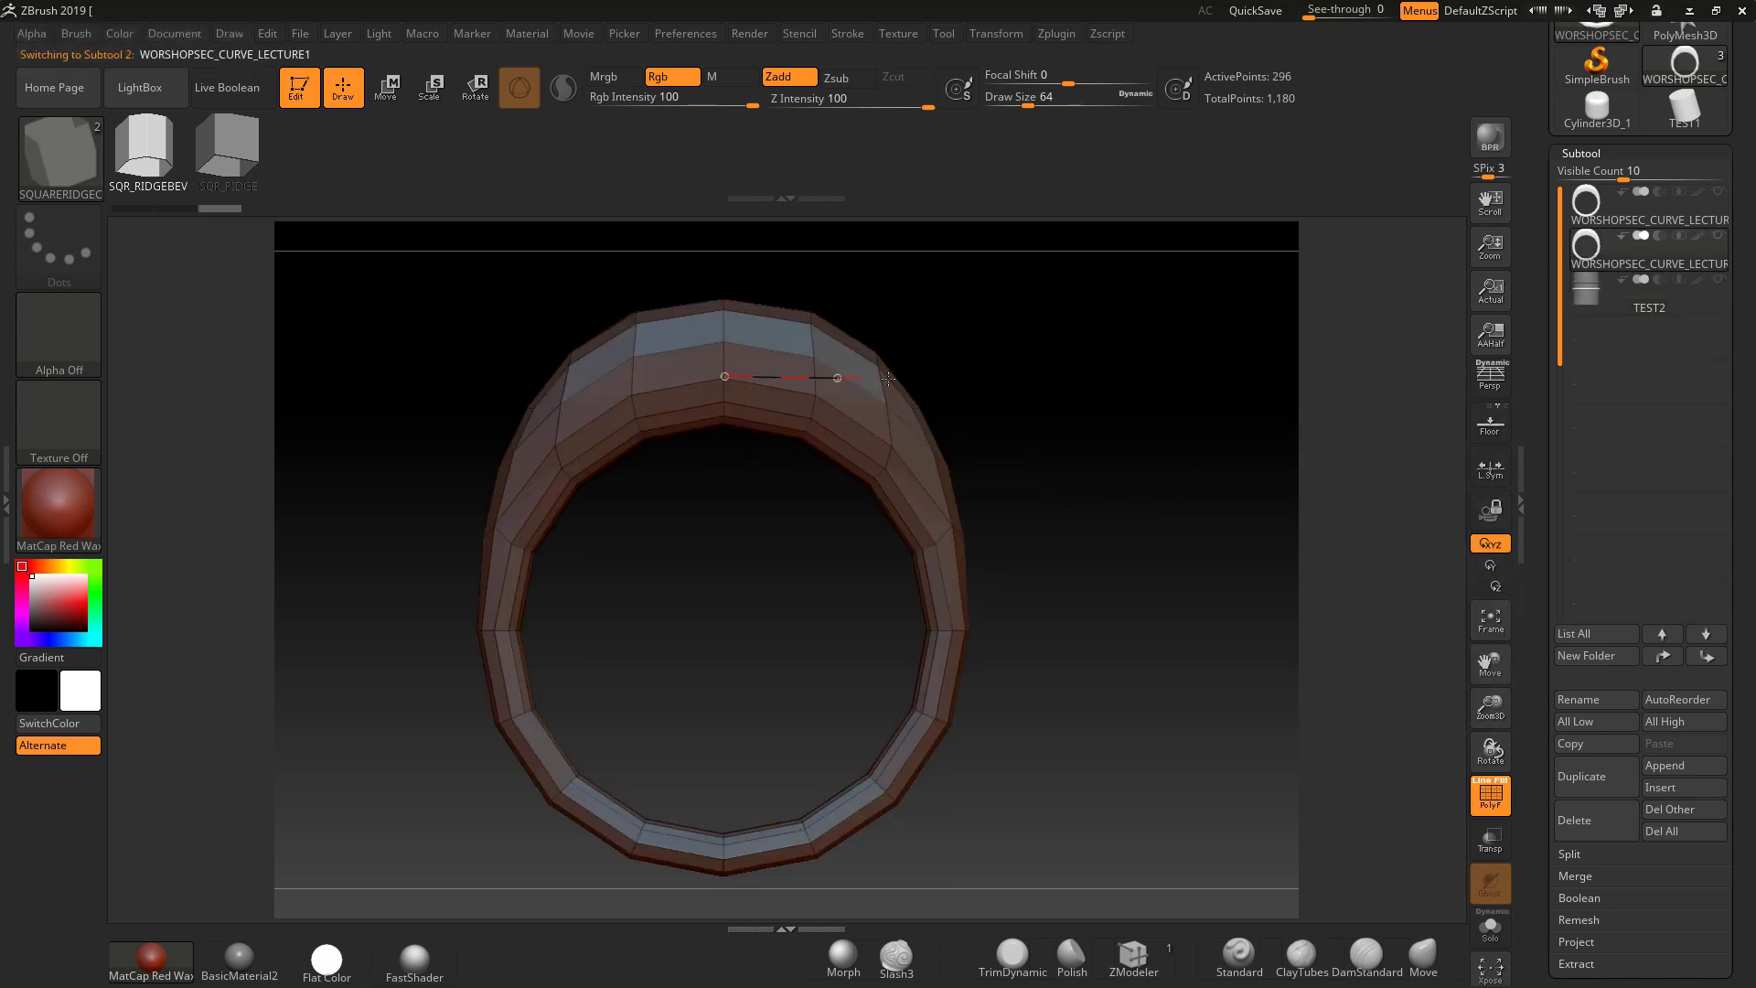
Try wrapping bevelled ridge bands diagonally across the ring's crown in both directions, undoing each one.
mouse_move(889, 377)
left_mouse_down()
mouse_move(1031, 400)
mouse_move(1027, 519)
mouse_move(926, 524)
left_mouse_up()
mouse_move(570, 441)
left_mouse_down()
mouse_move(419, 470)
mouse_move(419, 525)
mouse_move(415, 472)
left_mouse_up()
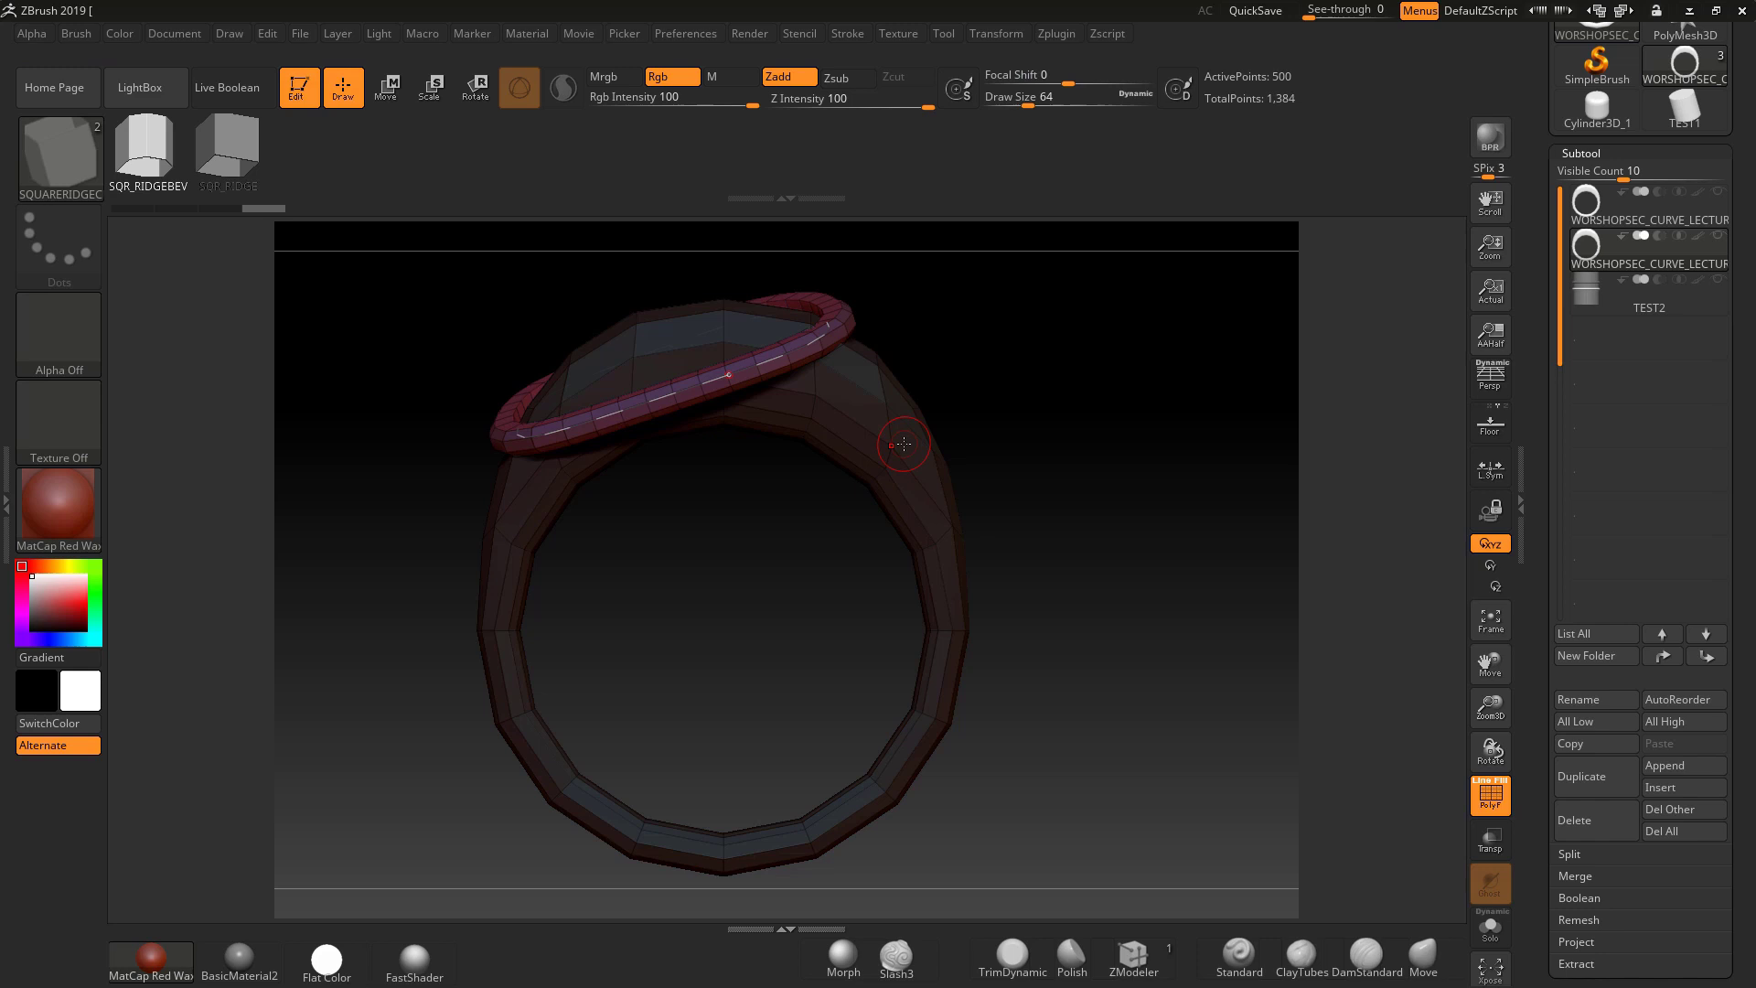
key("ctrl+z")
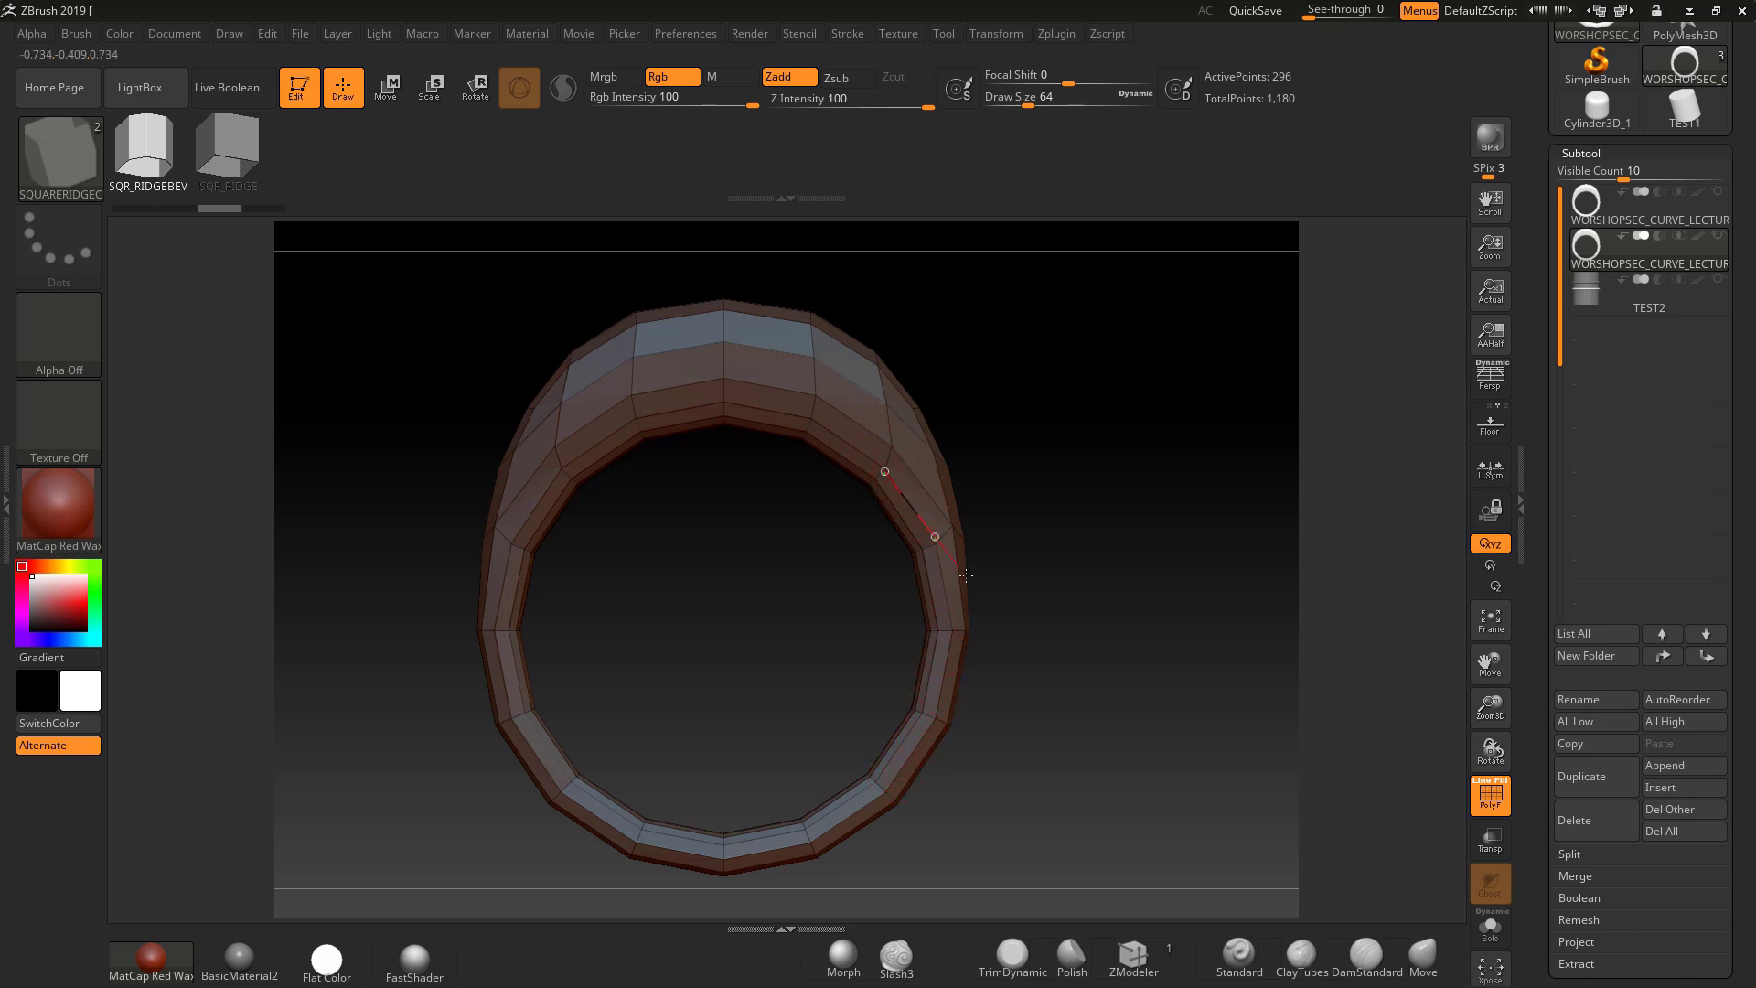
left_click_drag(884, 472, 598, 378)
left_click_drag(741, 407, 1121, 512)
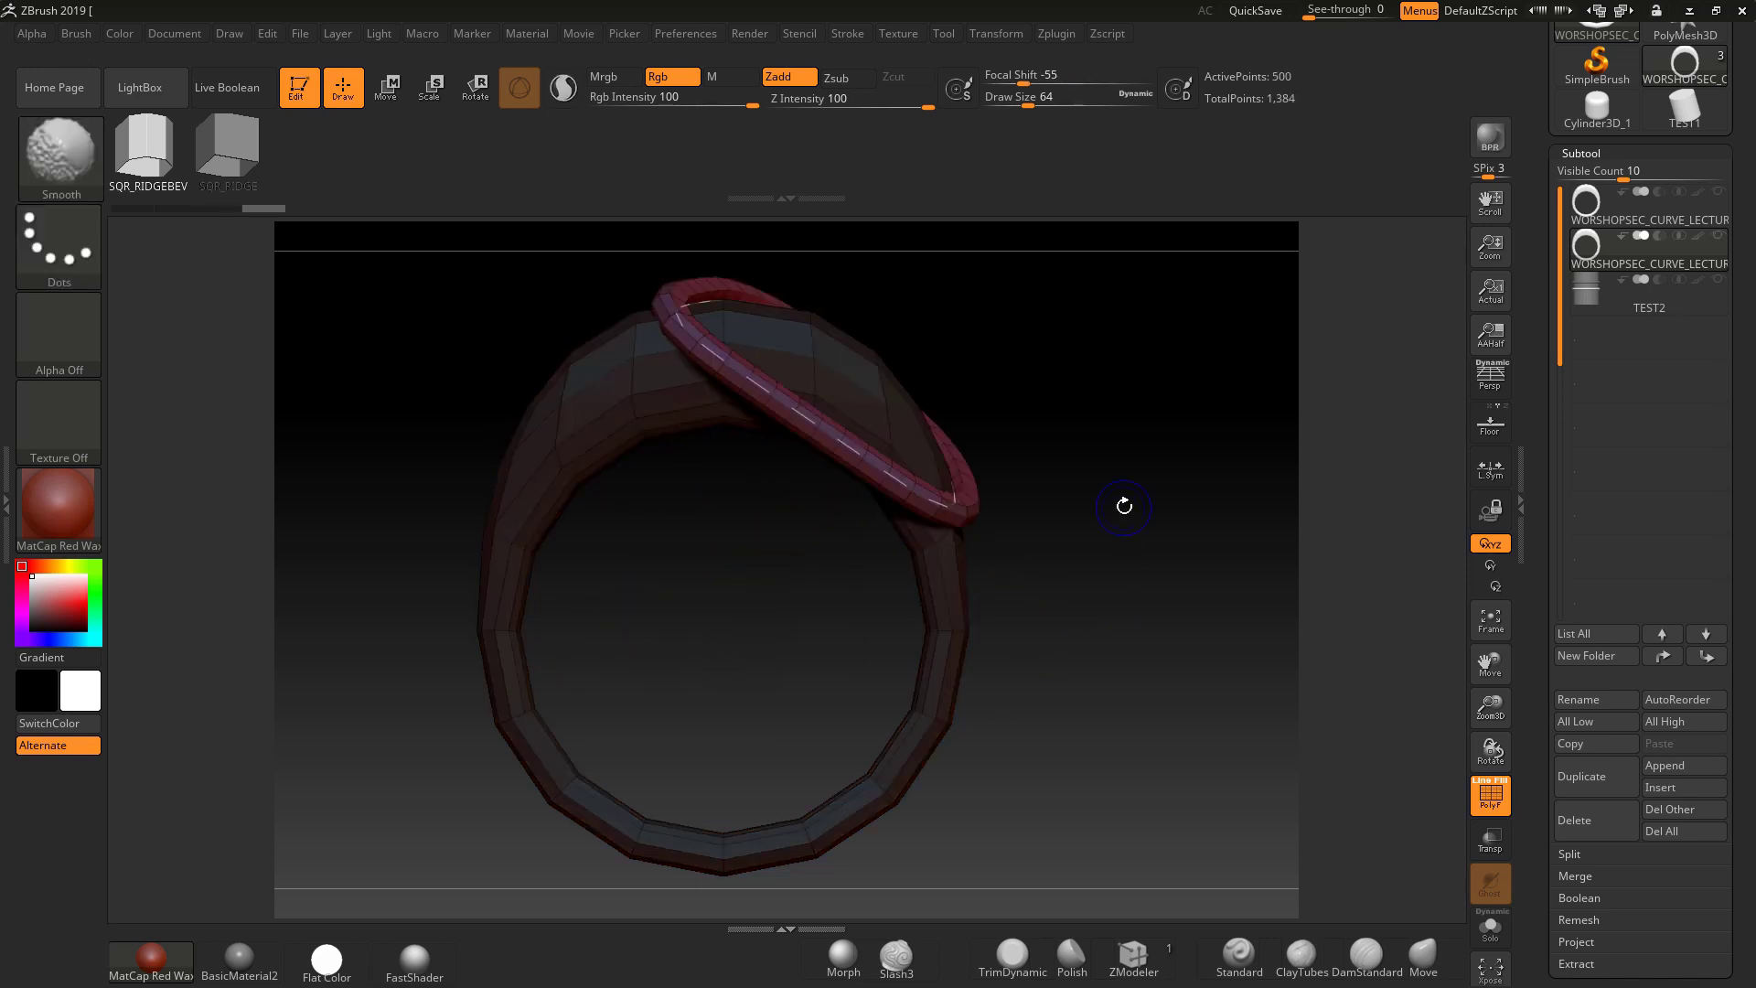
key("ctrl+z")
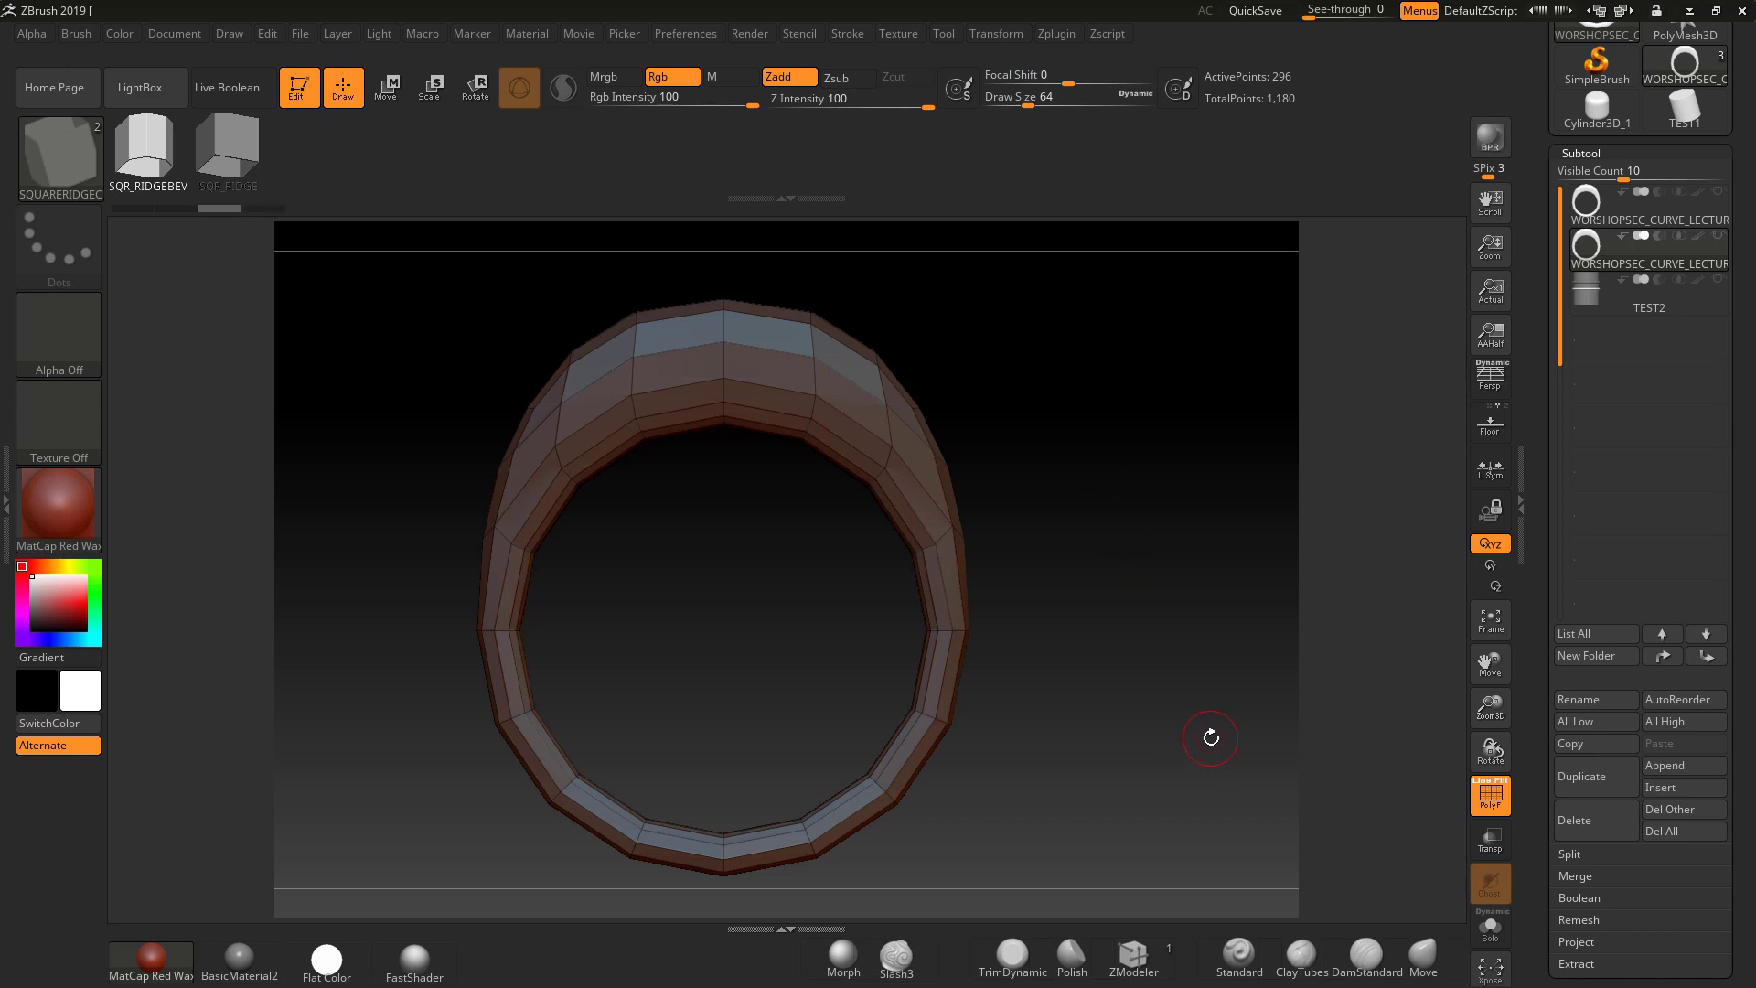
Set ZModeler to the PolyGroup polygon action with Polyloop & Polygroup as its target.
left_click(1135, 954)
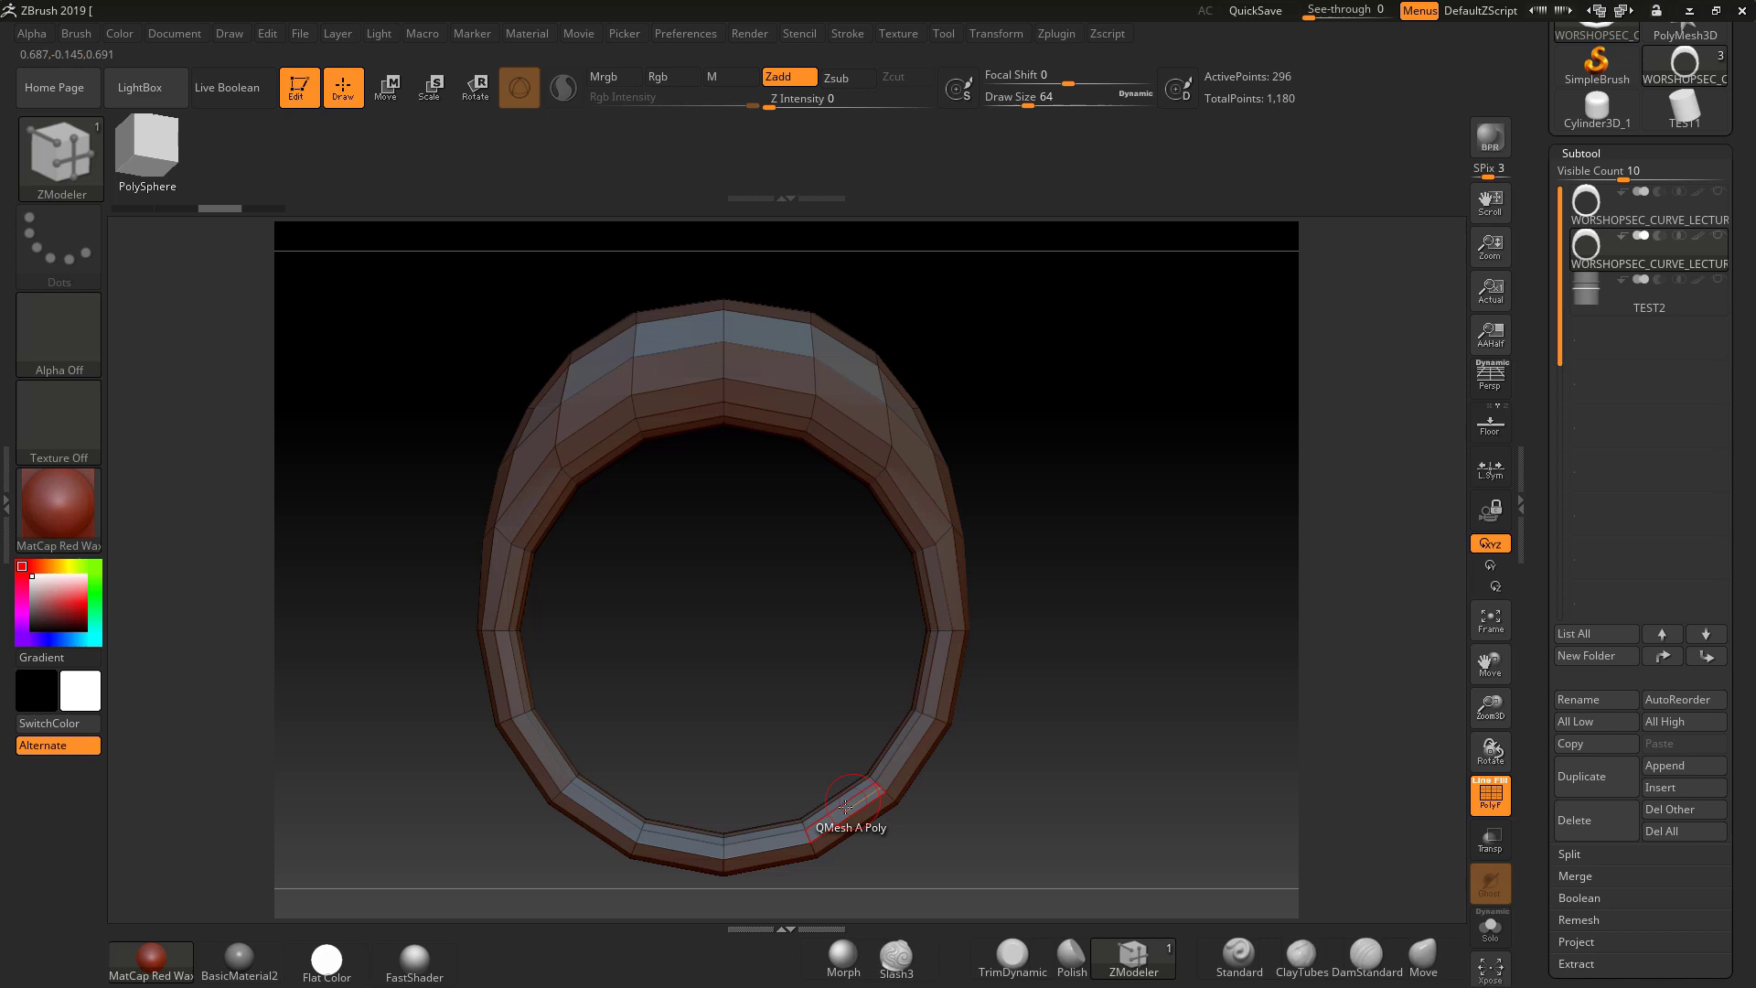
left_click_drag(1099, 749, 1006, 622, "alt")
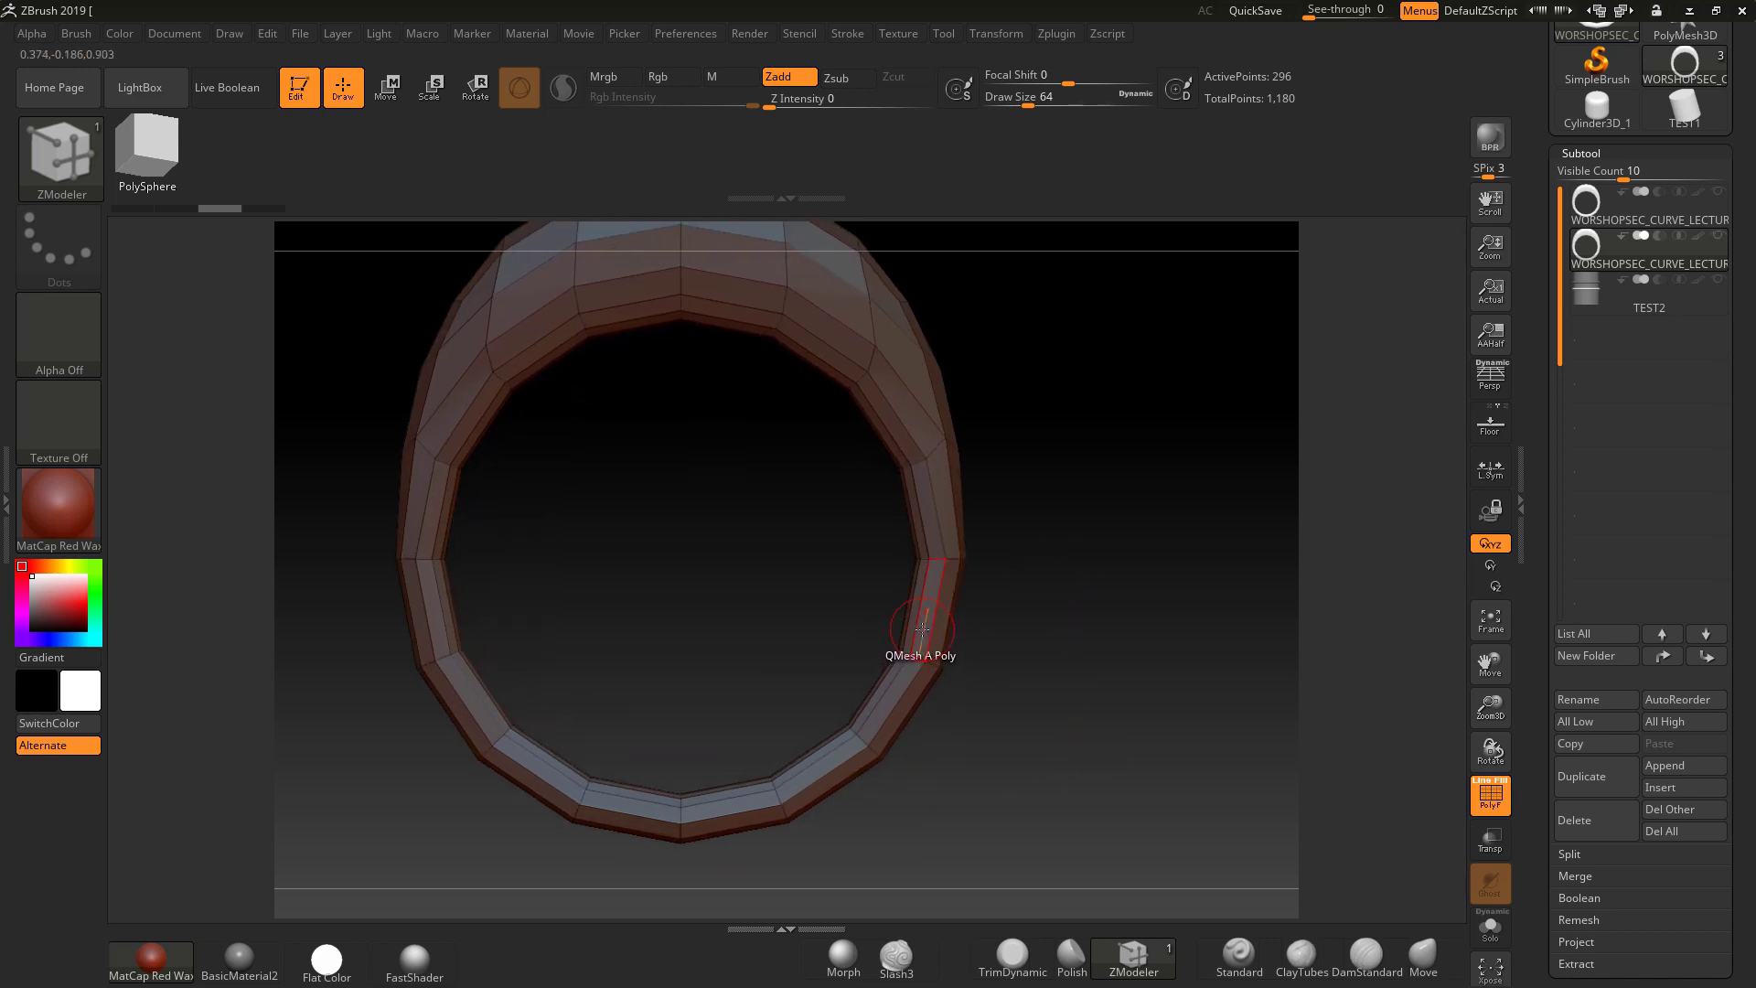
right_click(922, 630)
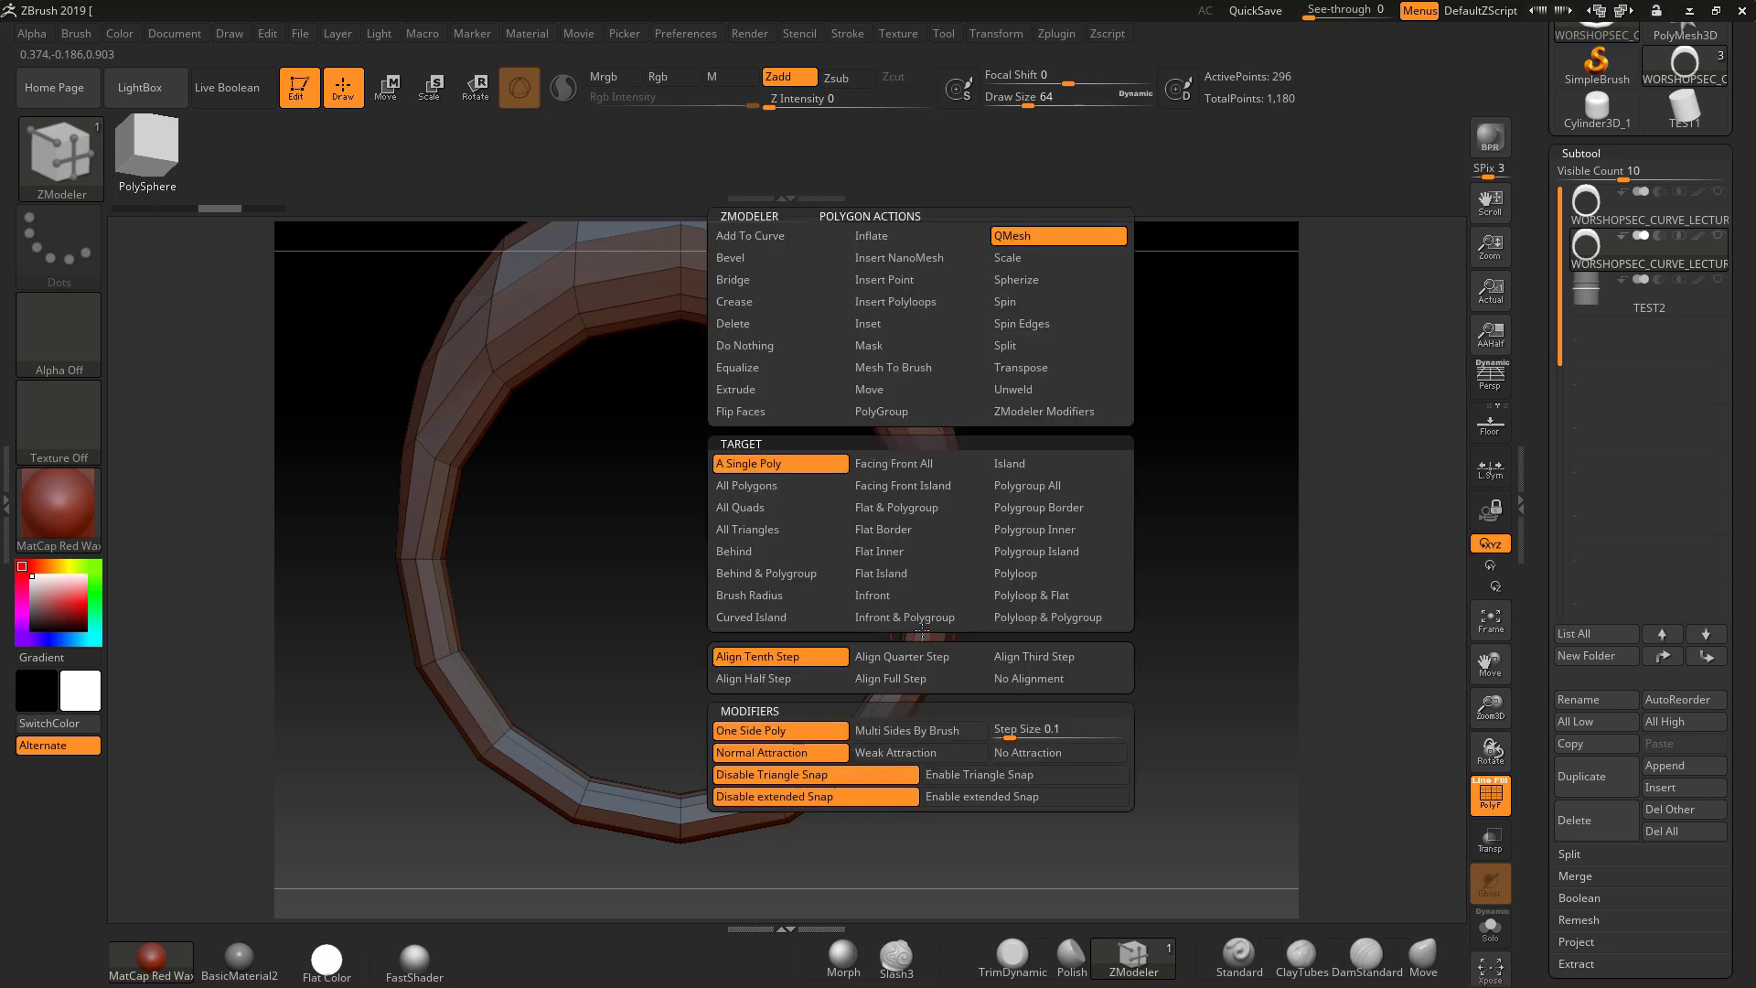
left_click(881, 410)
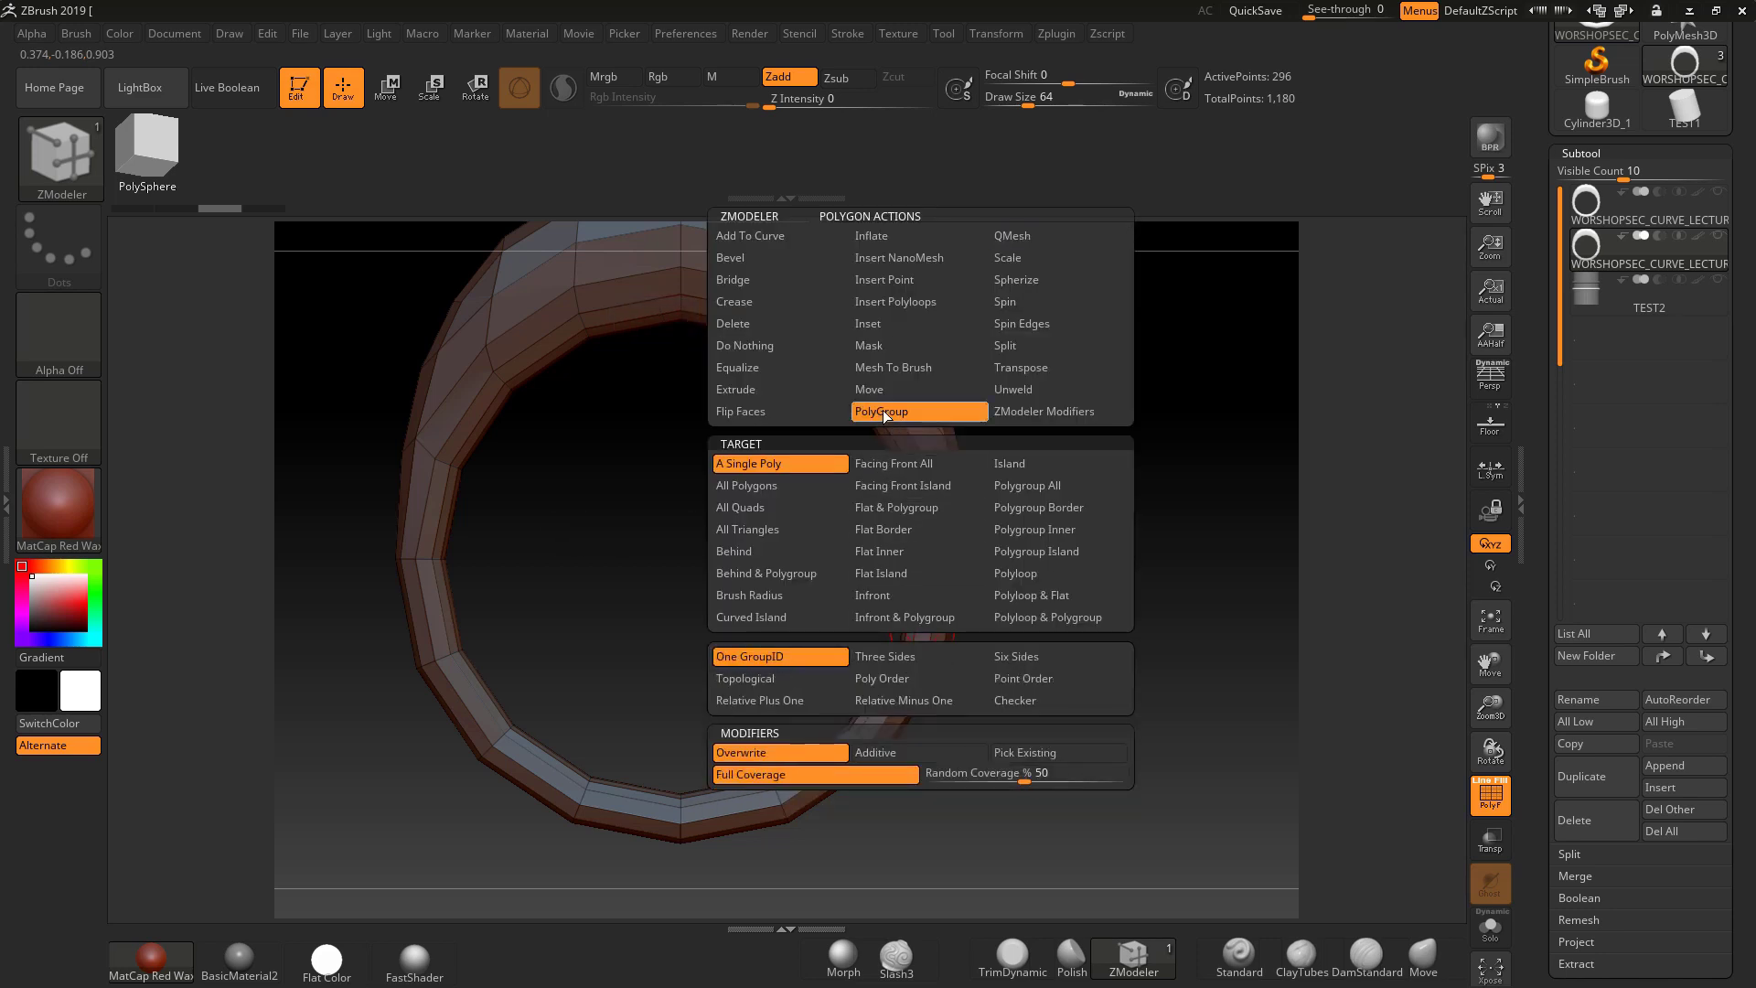
left_click(1018, 618)
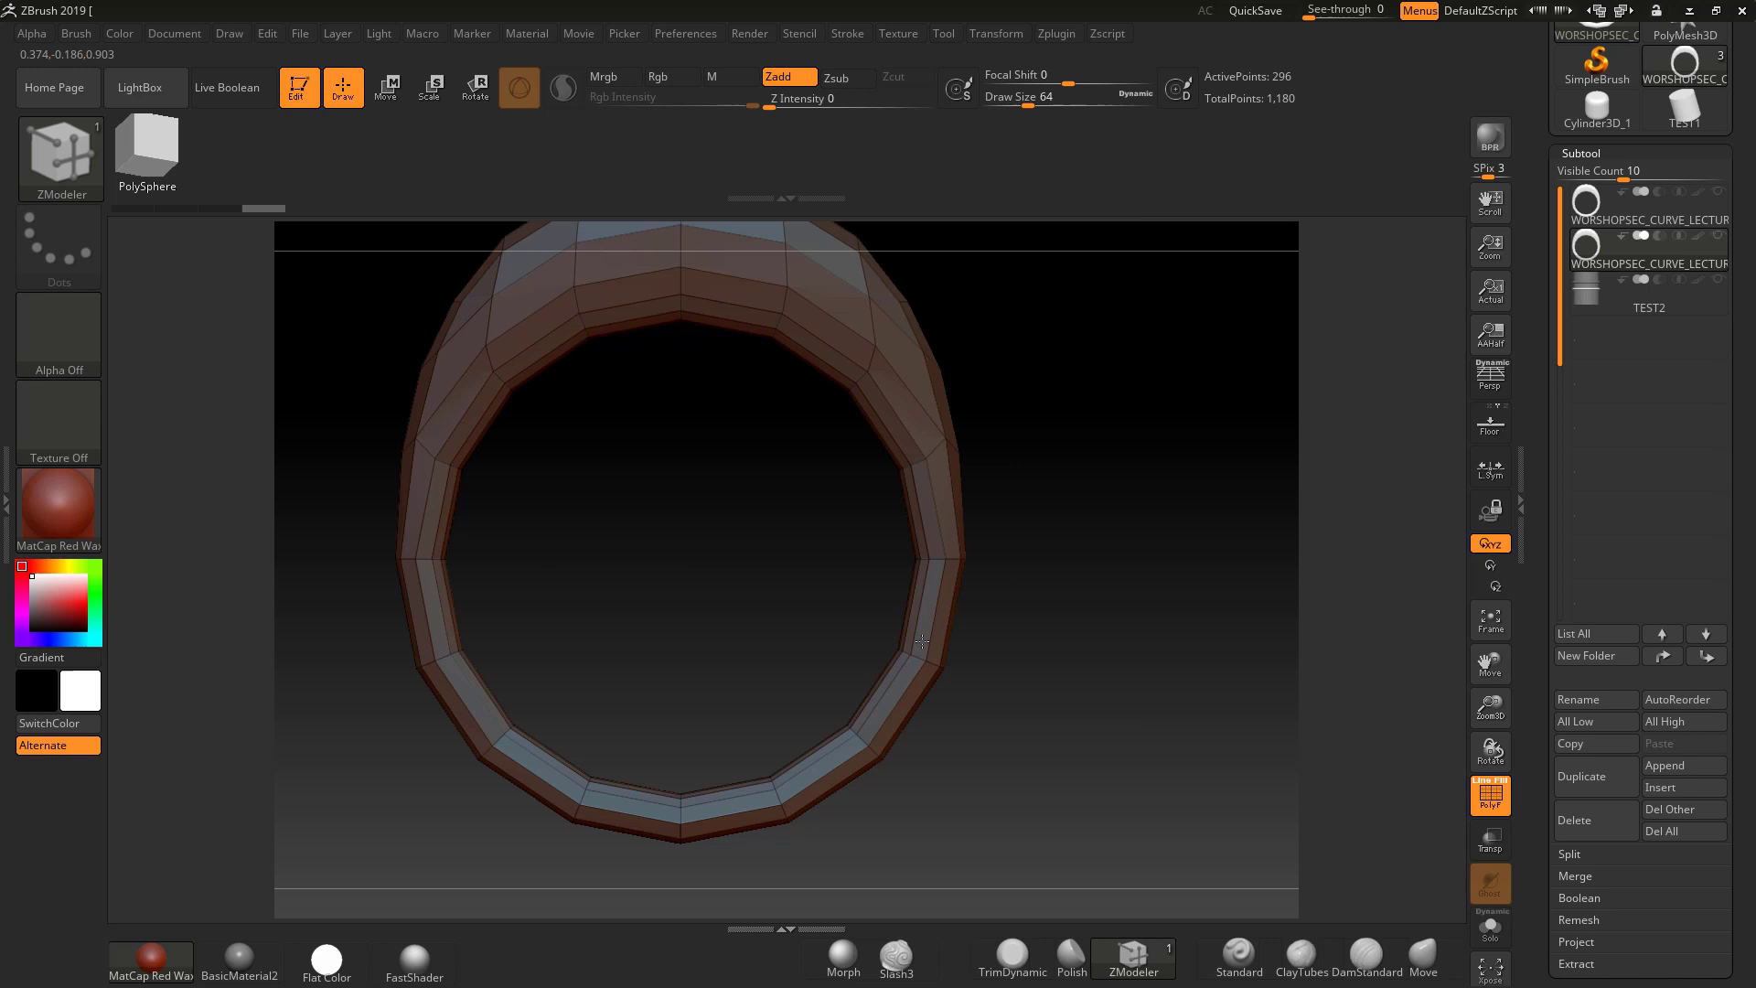
Isolate the narrow side-face loop around the ring's opening, give it its own polygroup and show the whole ring again.
mouse_move(1070, 650)
left_mouse_down()
mouse_move(1077, 574)
mouse_move(1070, 619)
left_mouse_up()
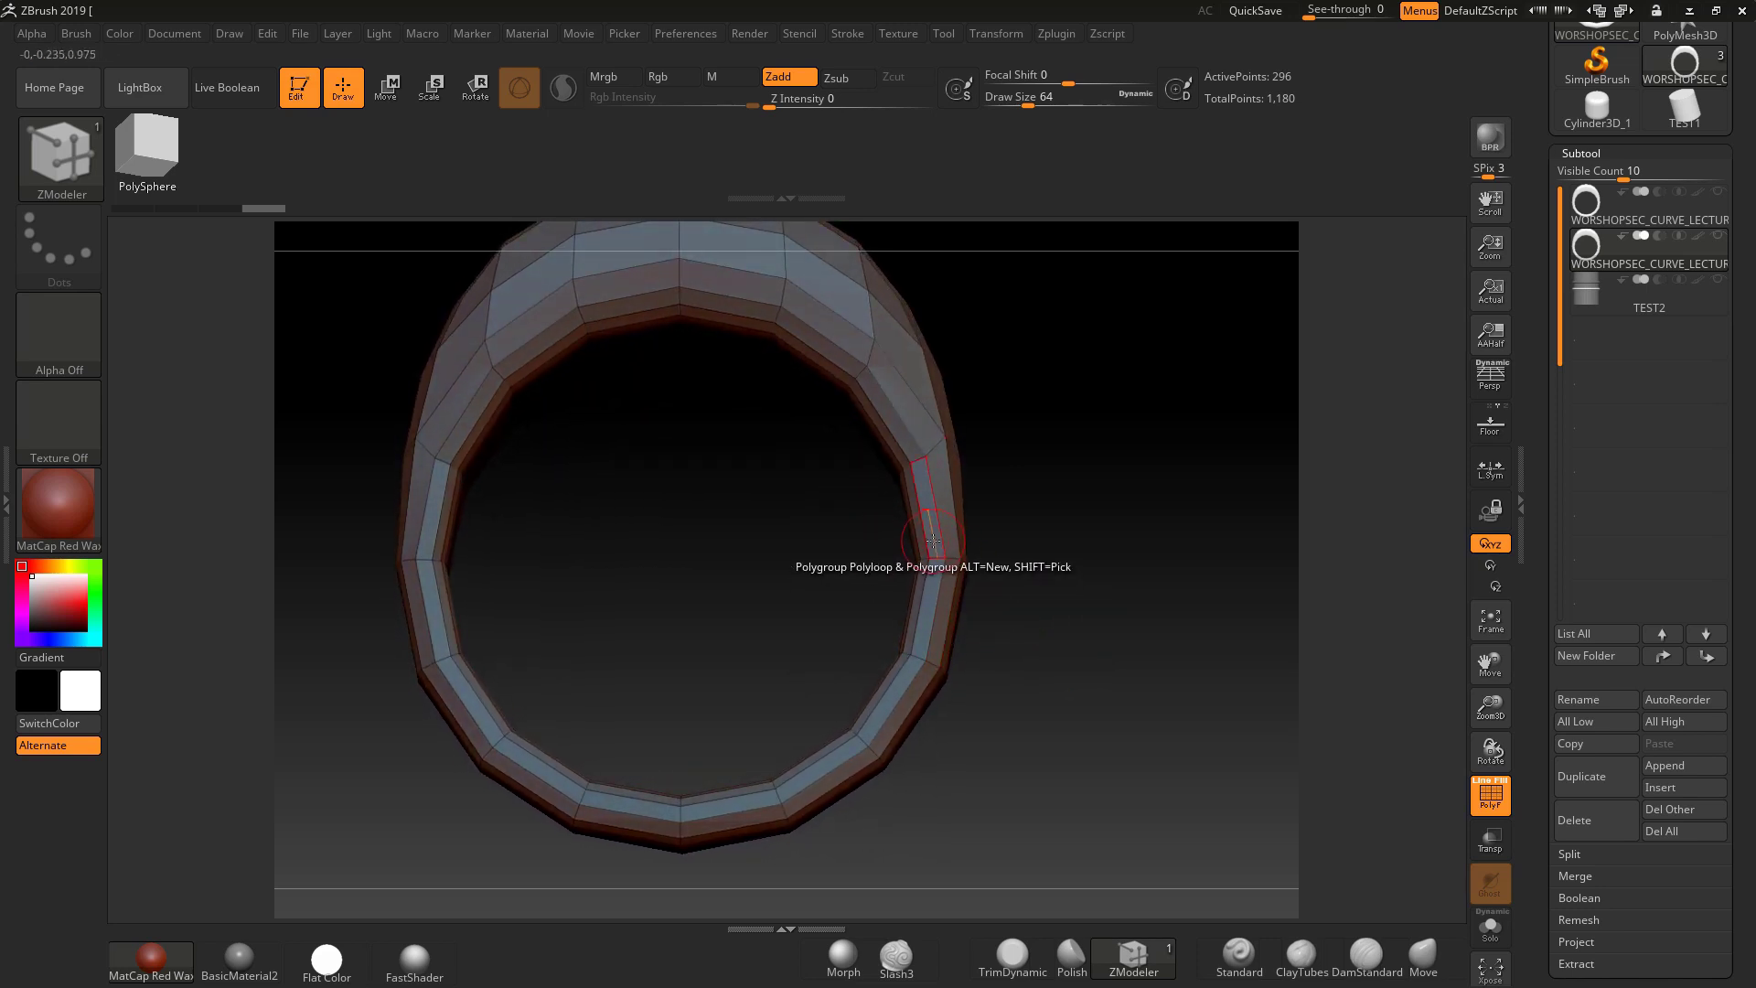
key("ctrl")
key("shift")
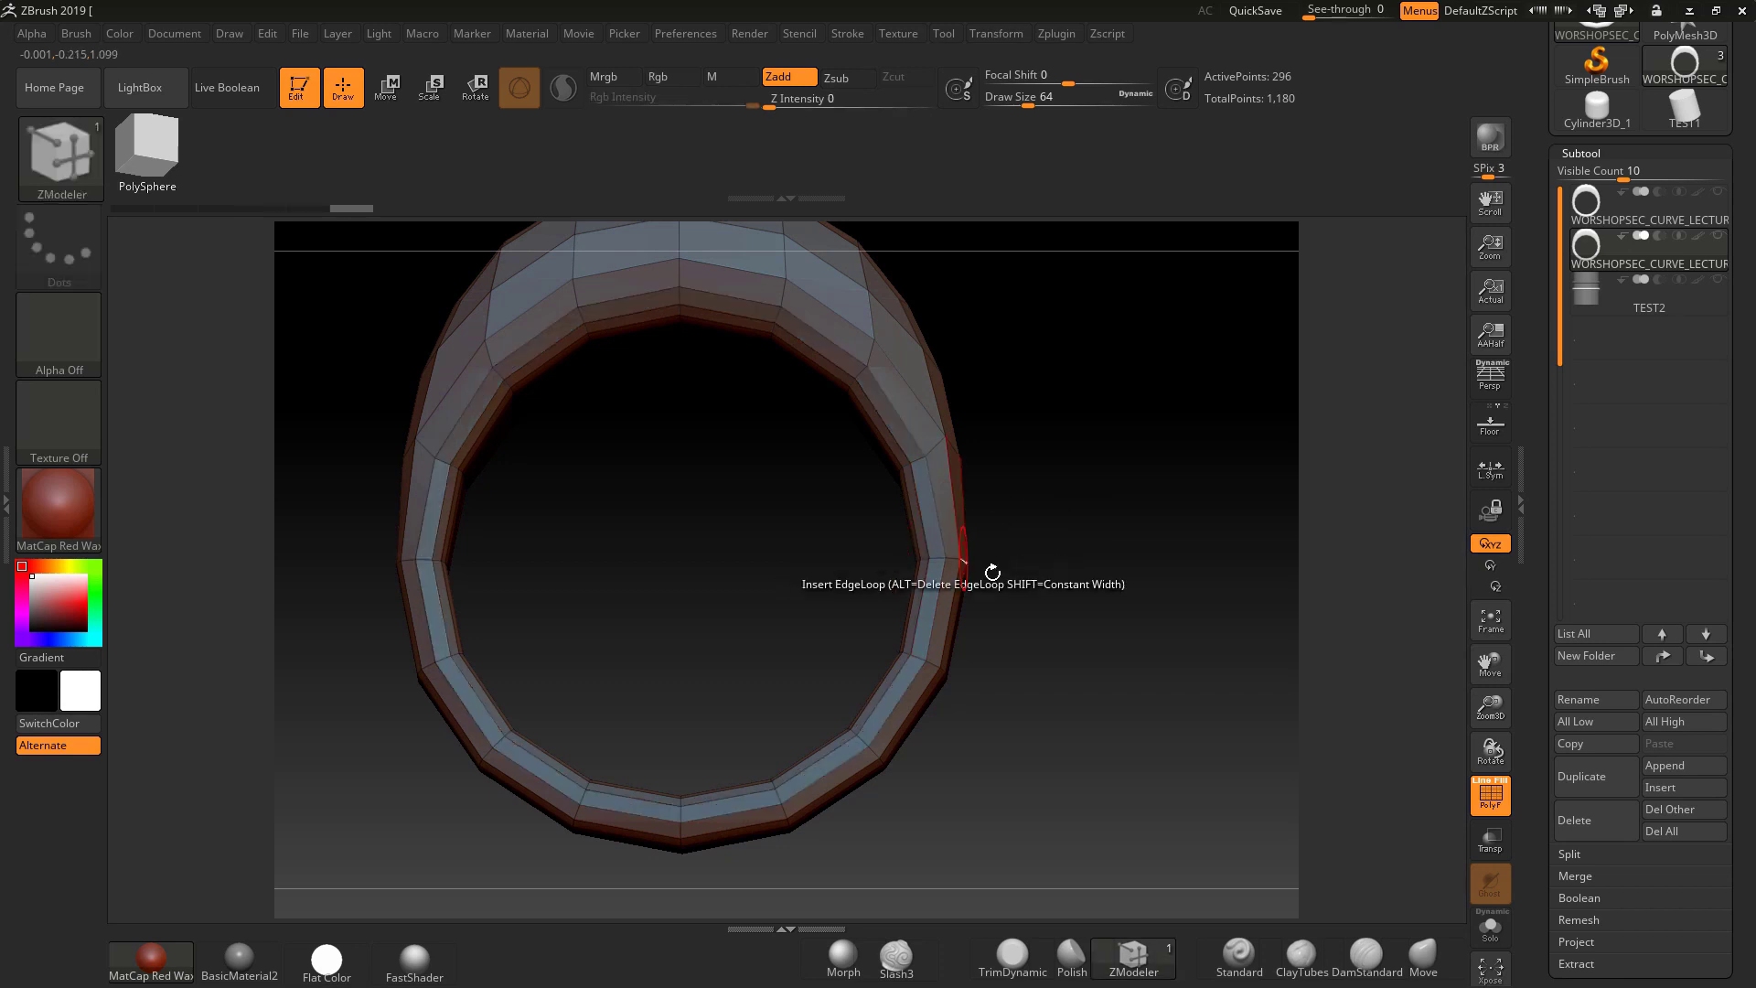
key("ctrl")
mouse_move(1094, 615)
left_mouse_down()
mouse_move(1125, 588)
mouse_move(1090, 596)
left_mouse_up()
key("ctrl+shift")
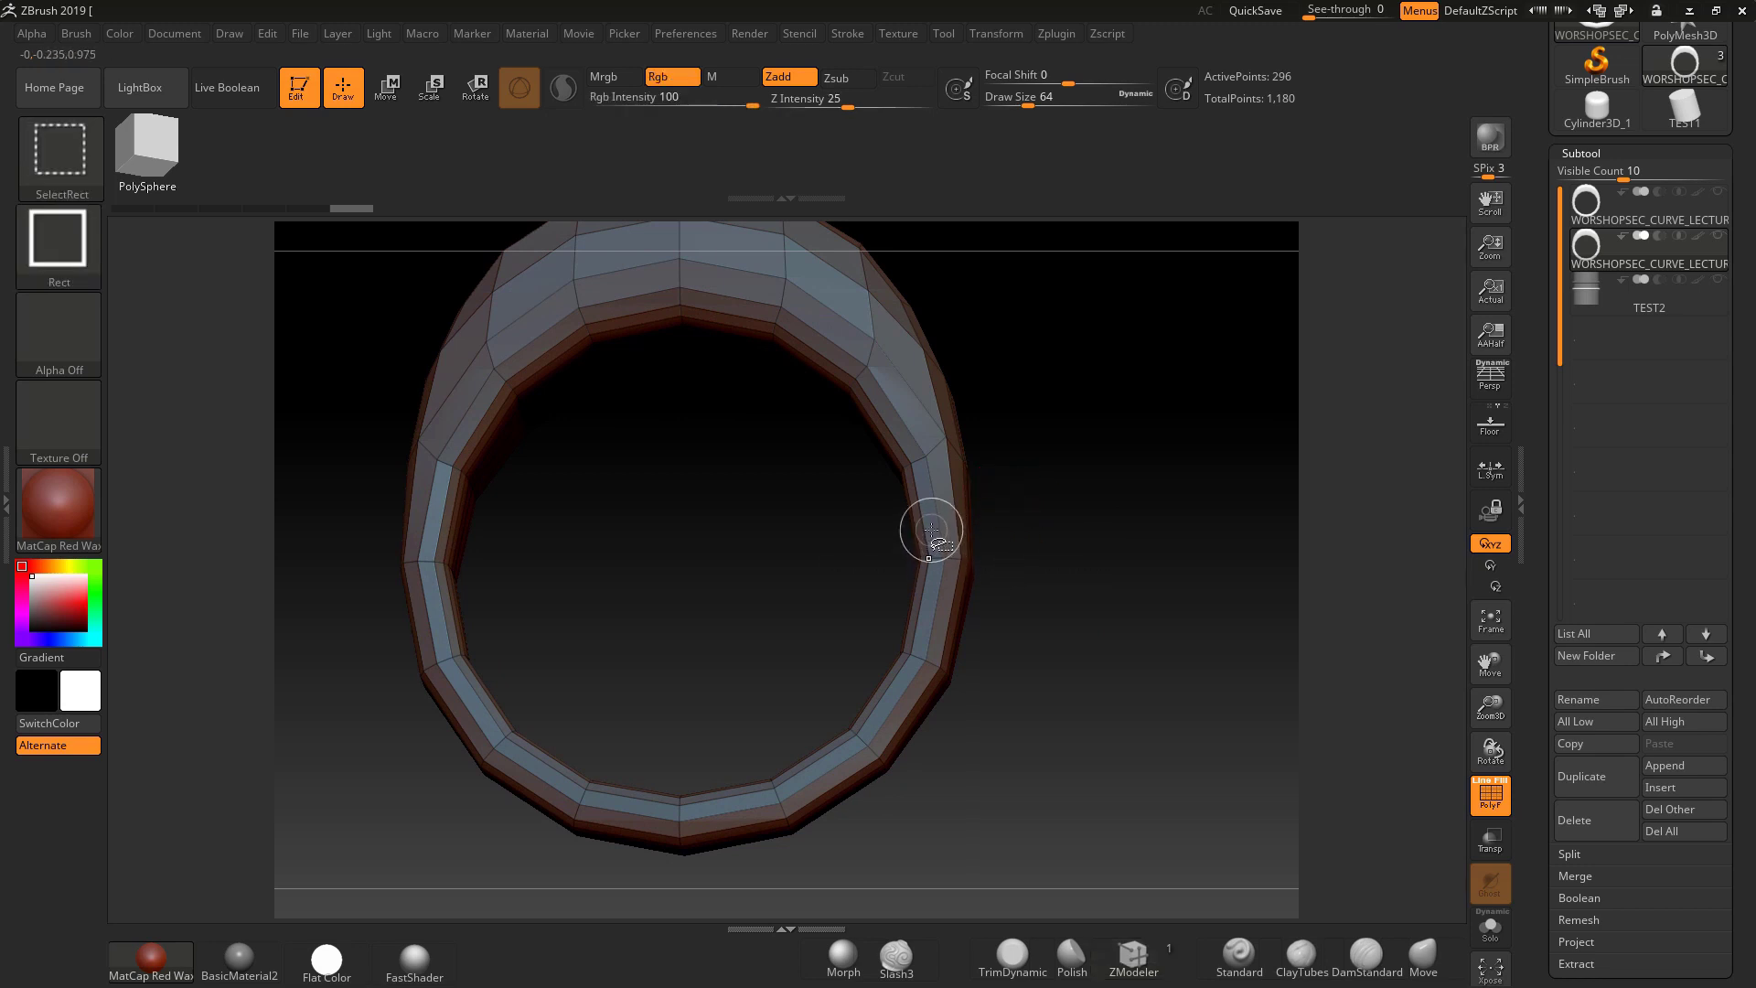
left_click(951, 527, "ctrl+shift")
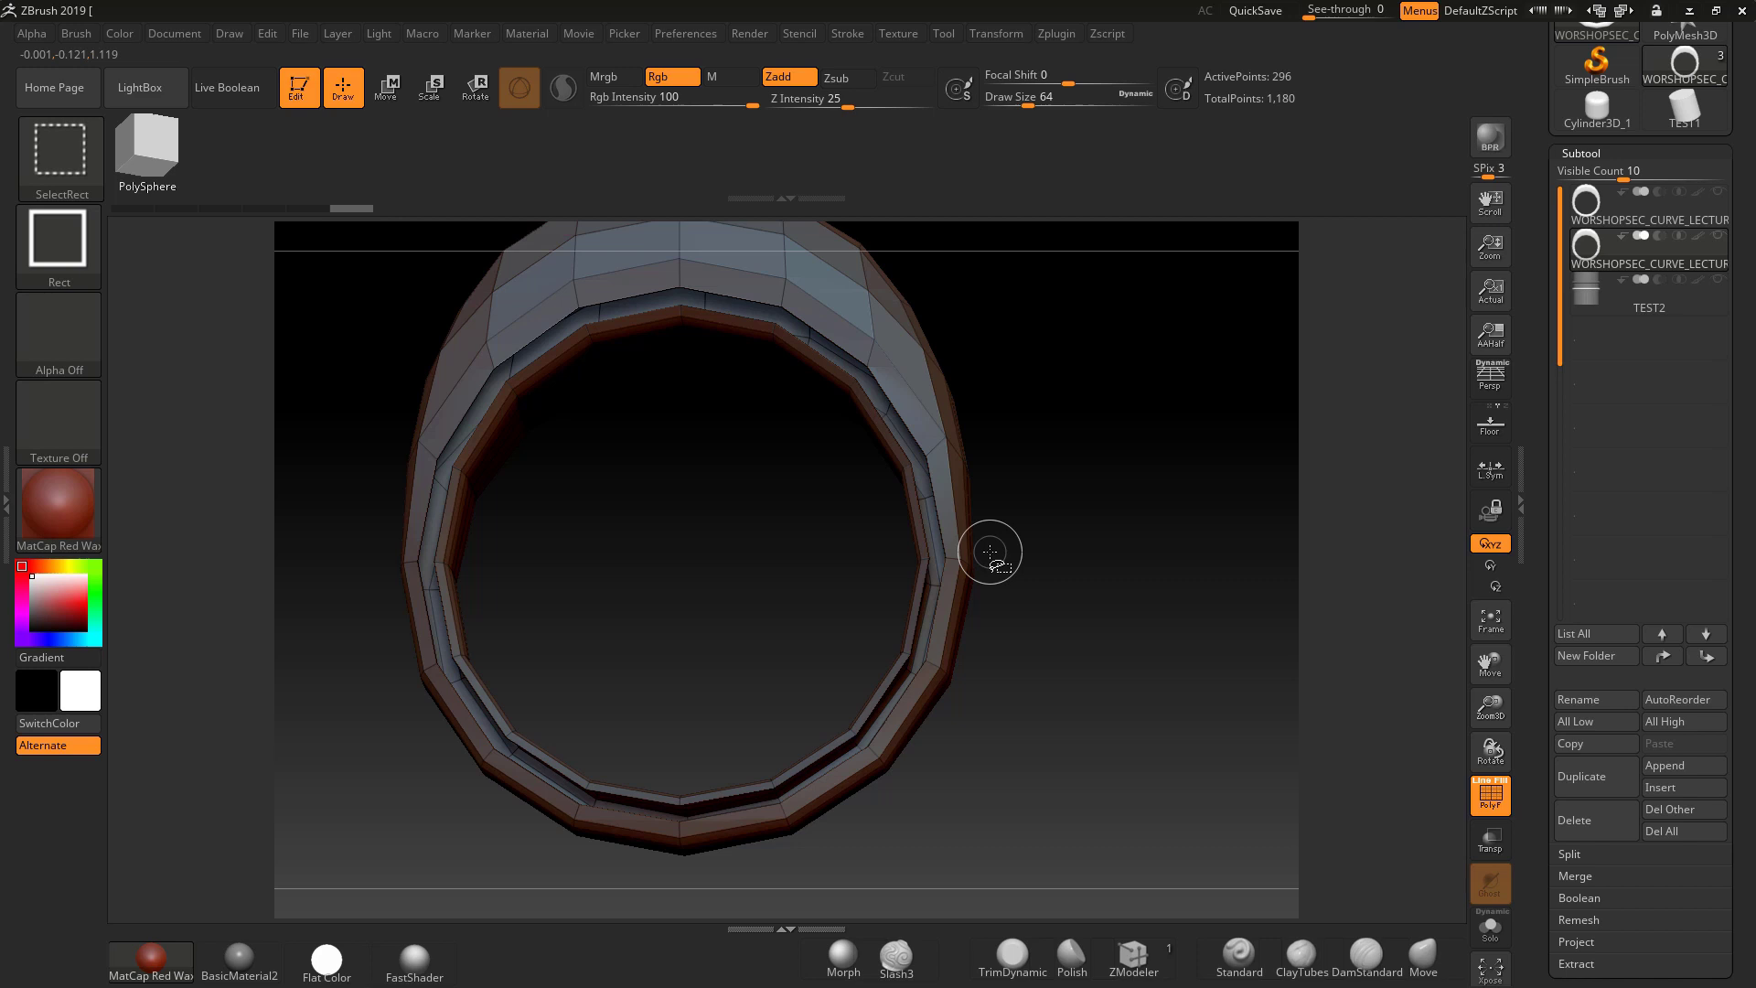
left_click_drag(1141, 431, 1181, 618, "ctrl+shift")
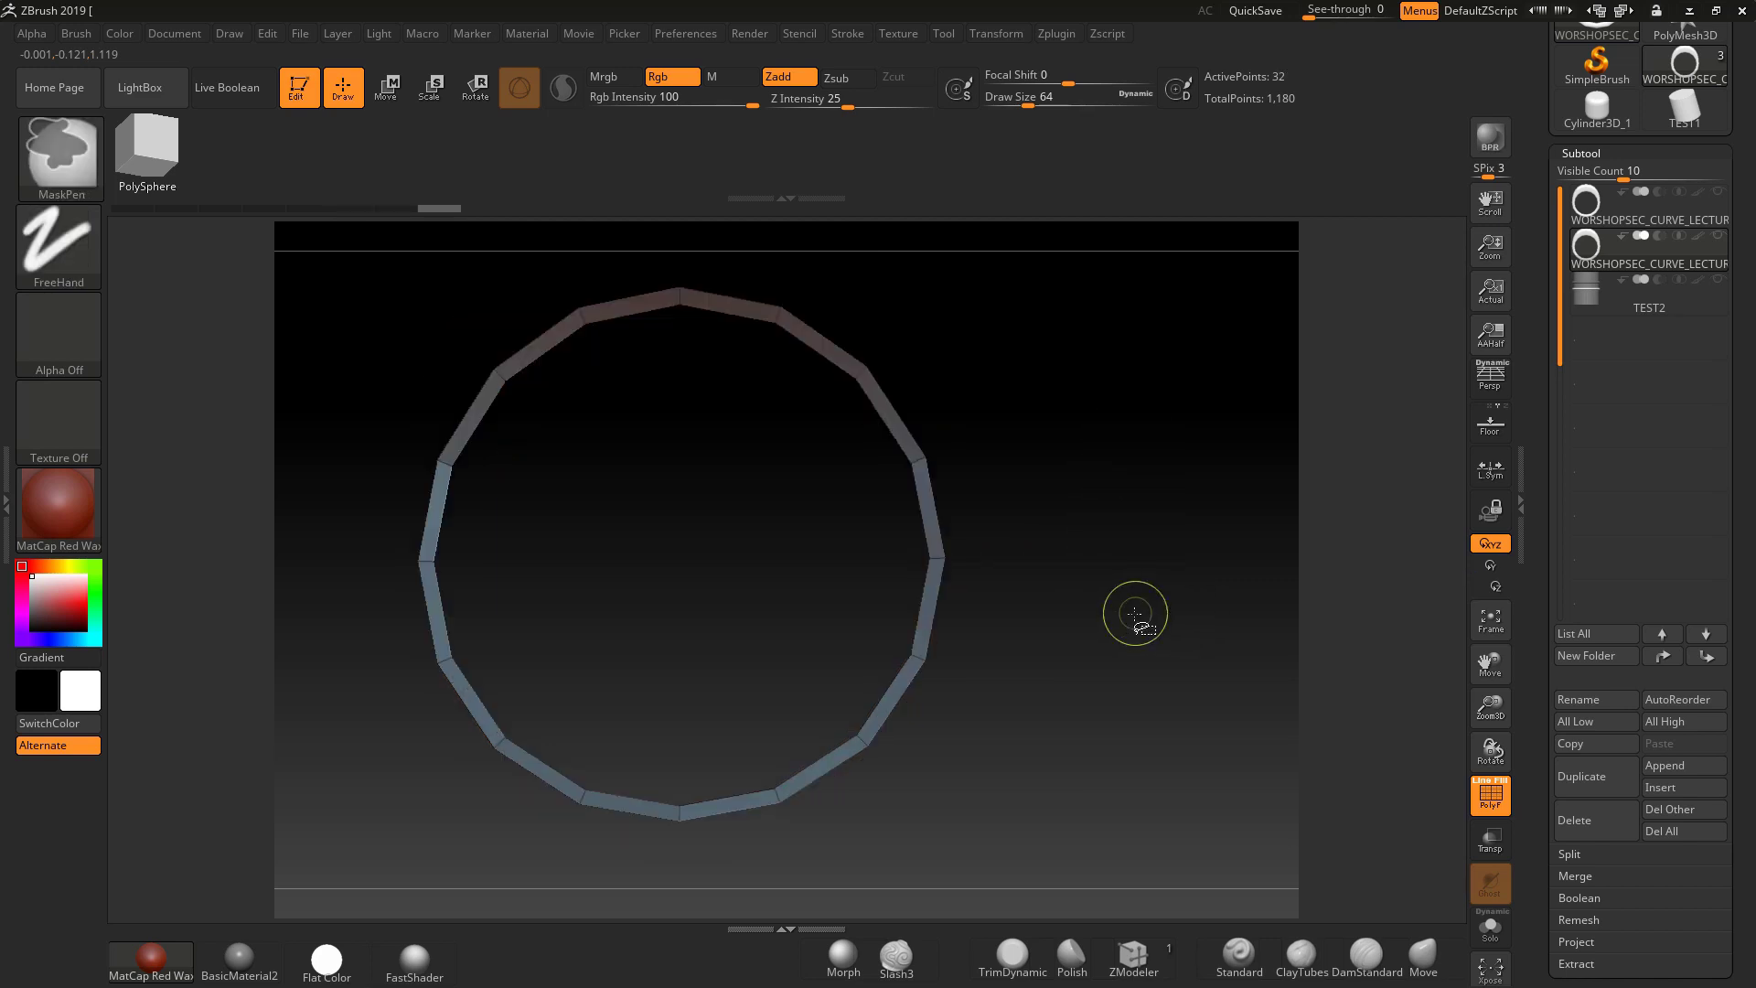
left_click(1178, 549, "ctrl+shift")
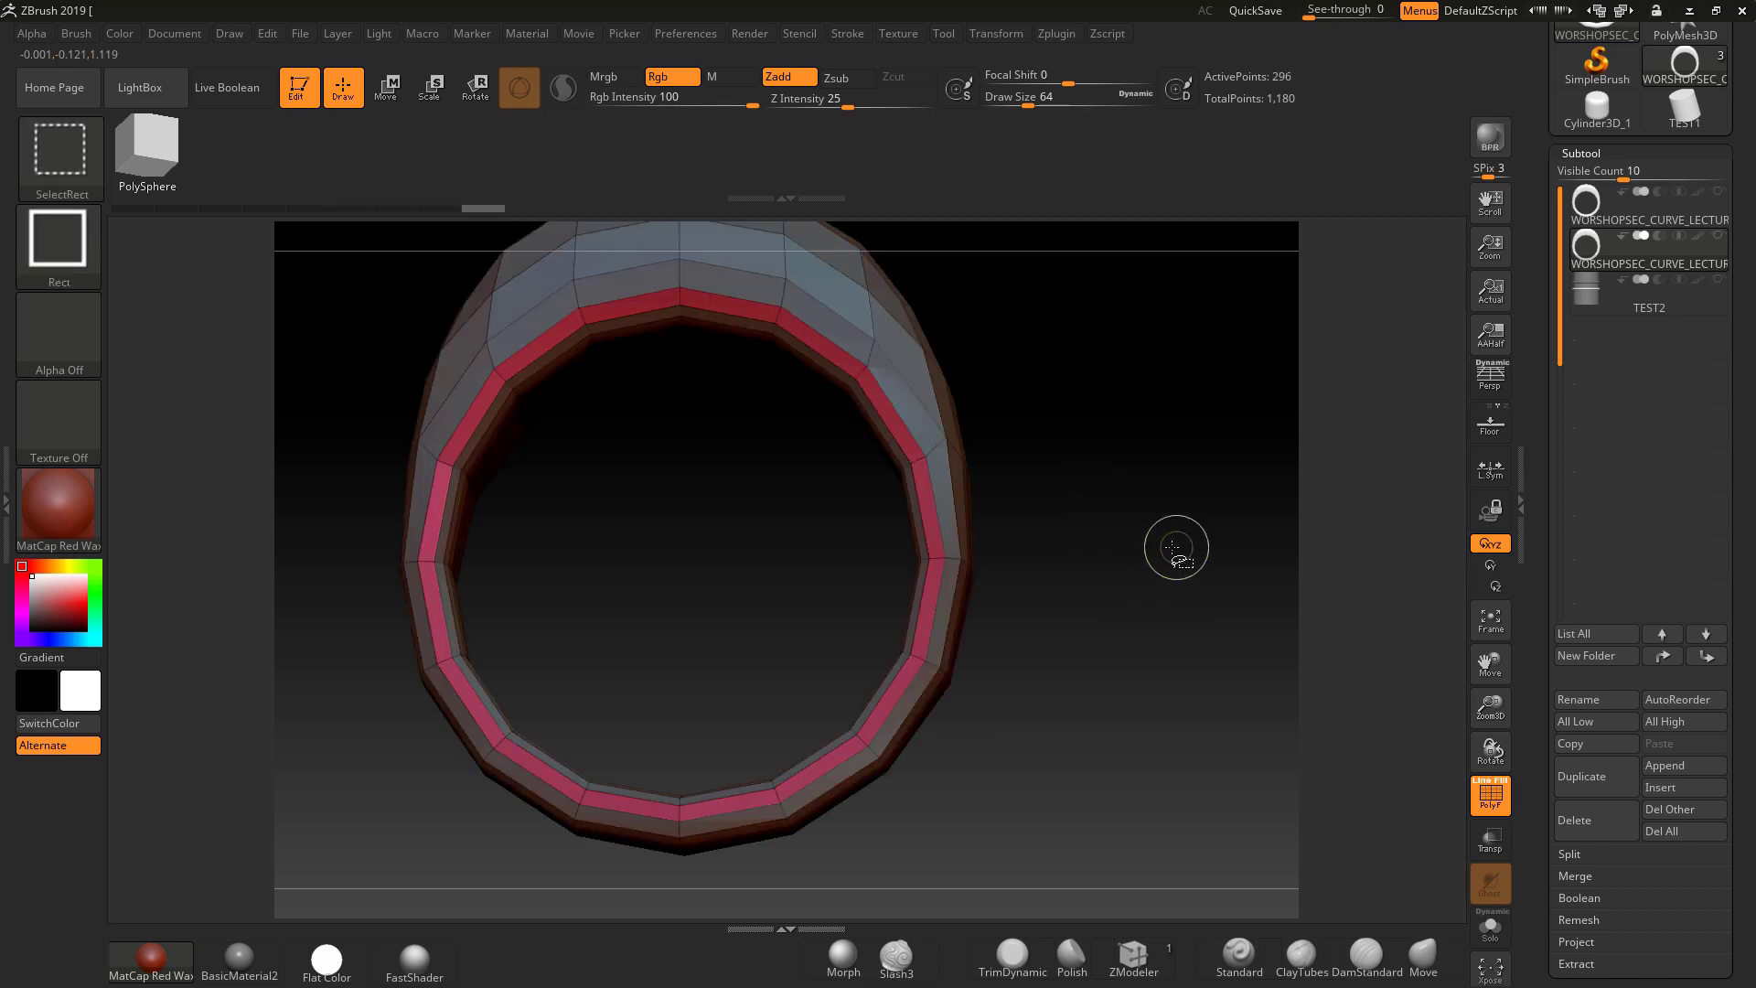
Recheck Polyloop & Polygroup as the target of the ZModeler PolyGroup action.
left_click_drag(1186, 572, 1167, 571)
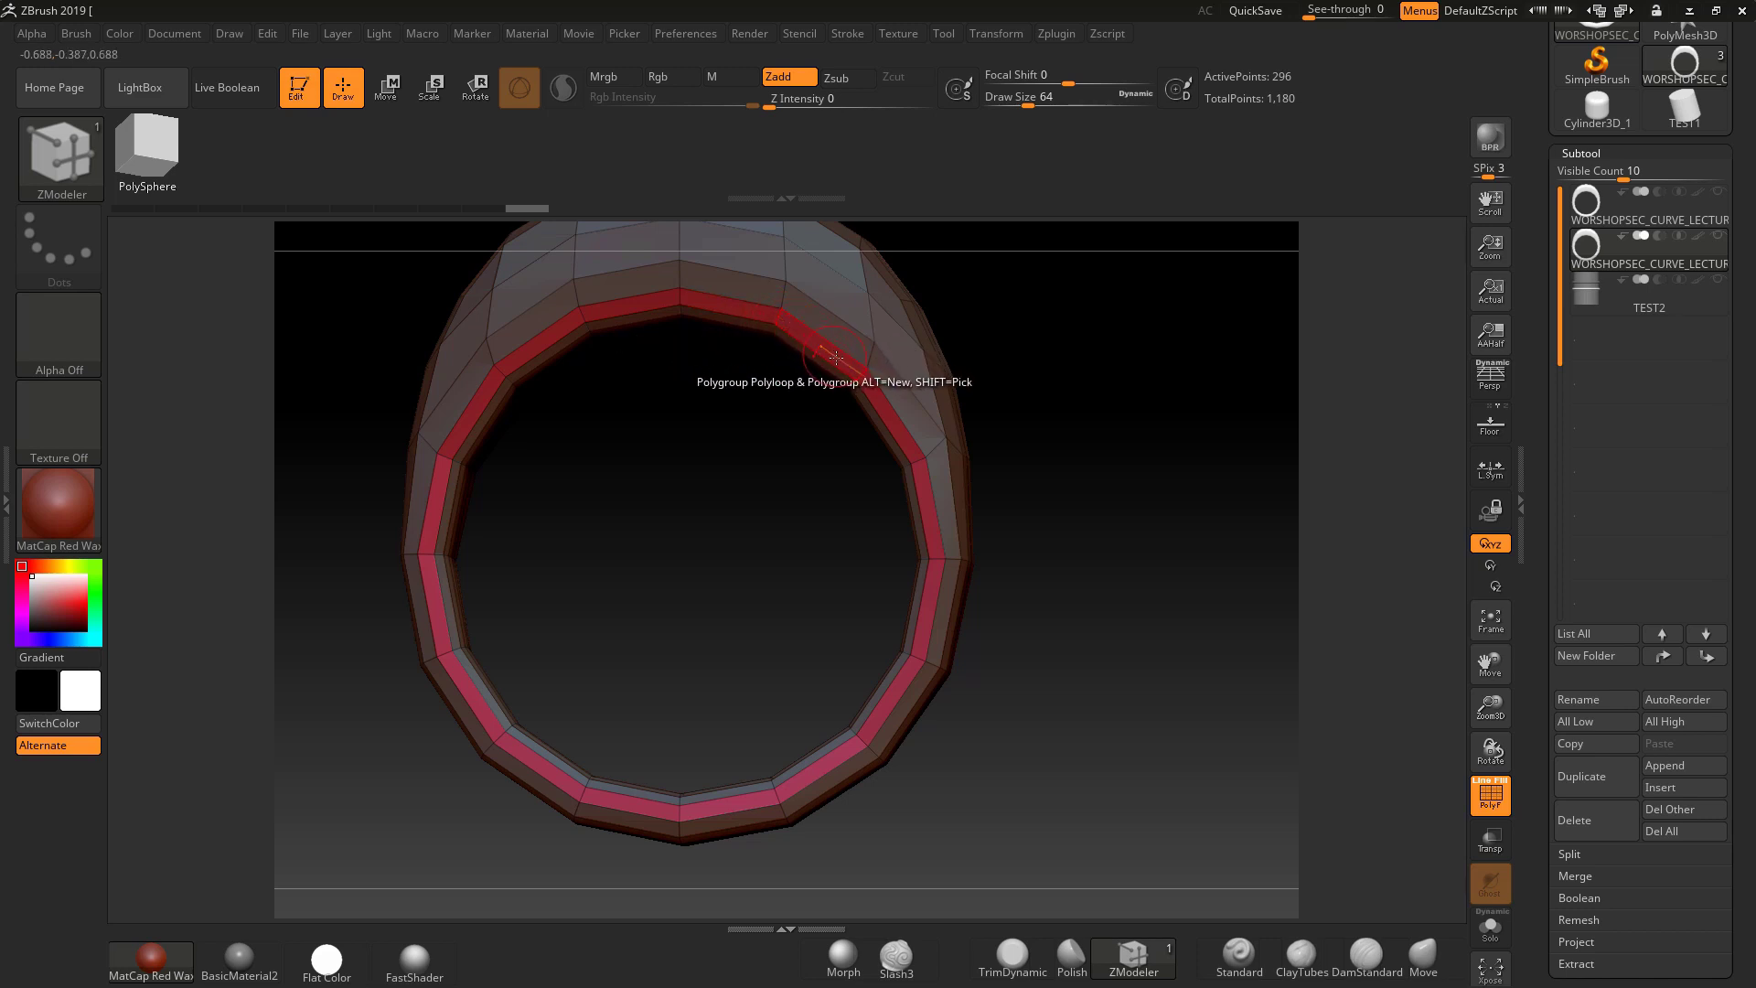
key("space")
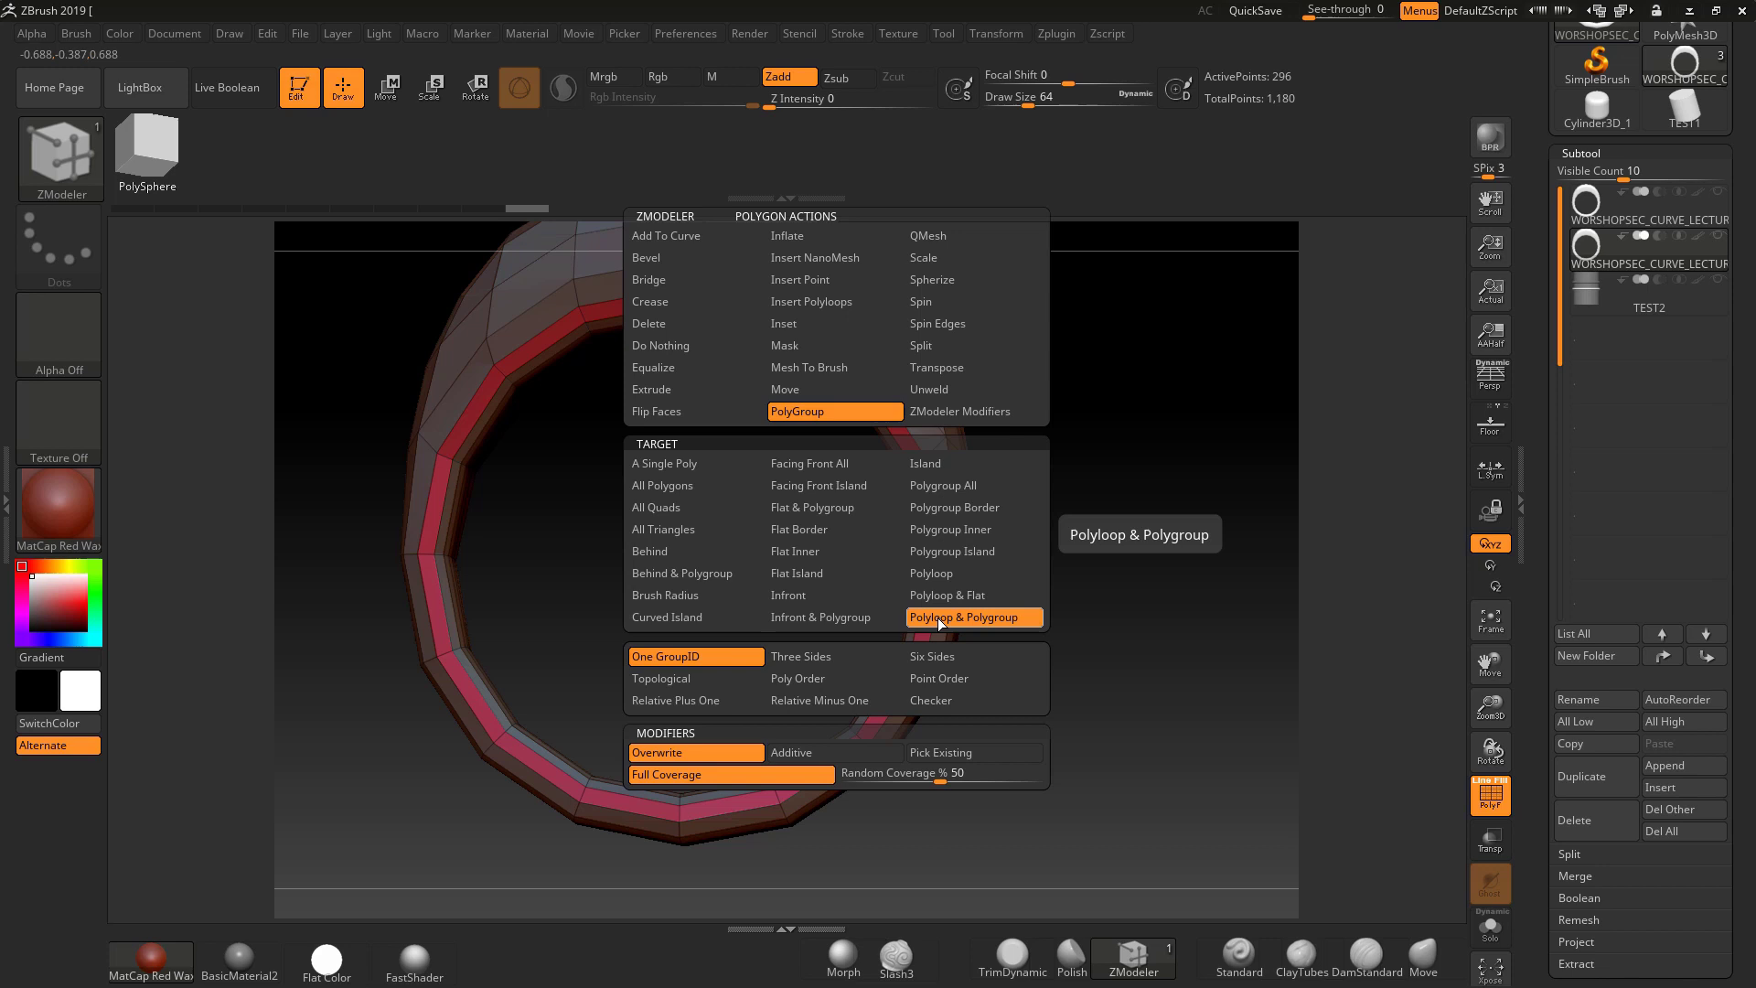
left_click(962, 617)
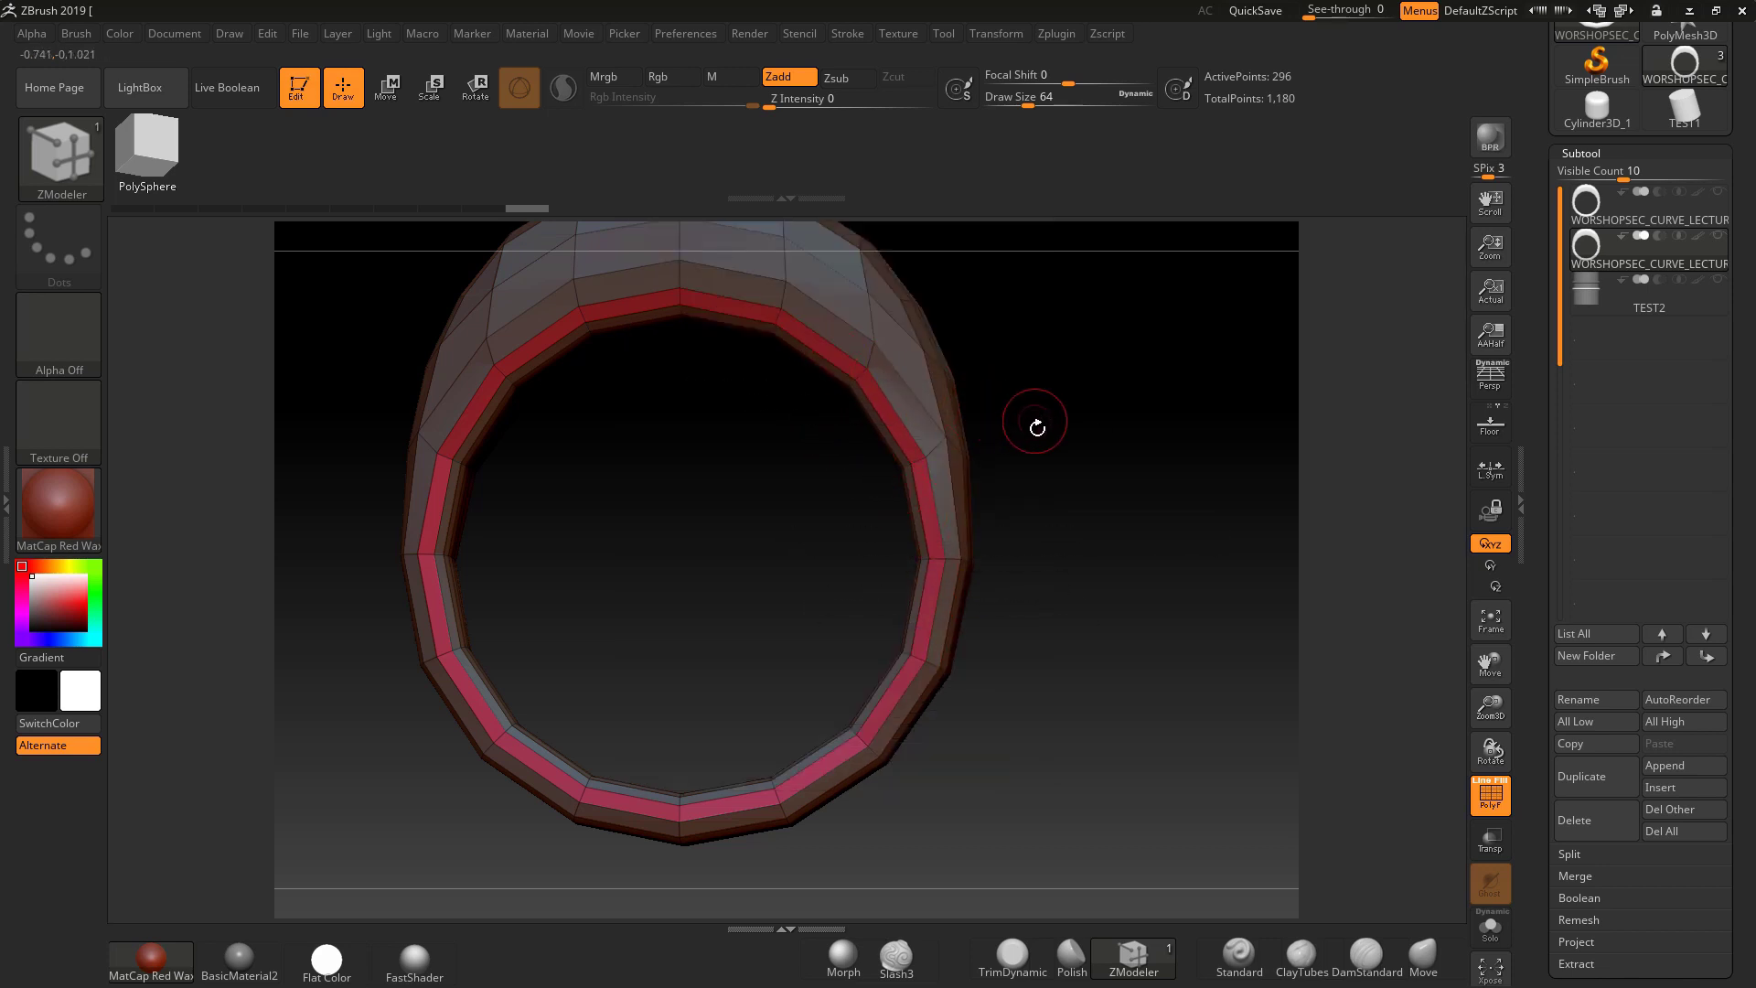
With the SQUARERIDGEC brush at draw size 39, run a SQR_RIDGEBEV ridge along the red polygroup's outer border around the ring's opening.
left_click_drag(1035, 426, 1051, 492, "alt")
left_click(64, 147)
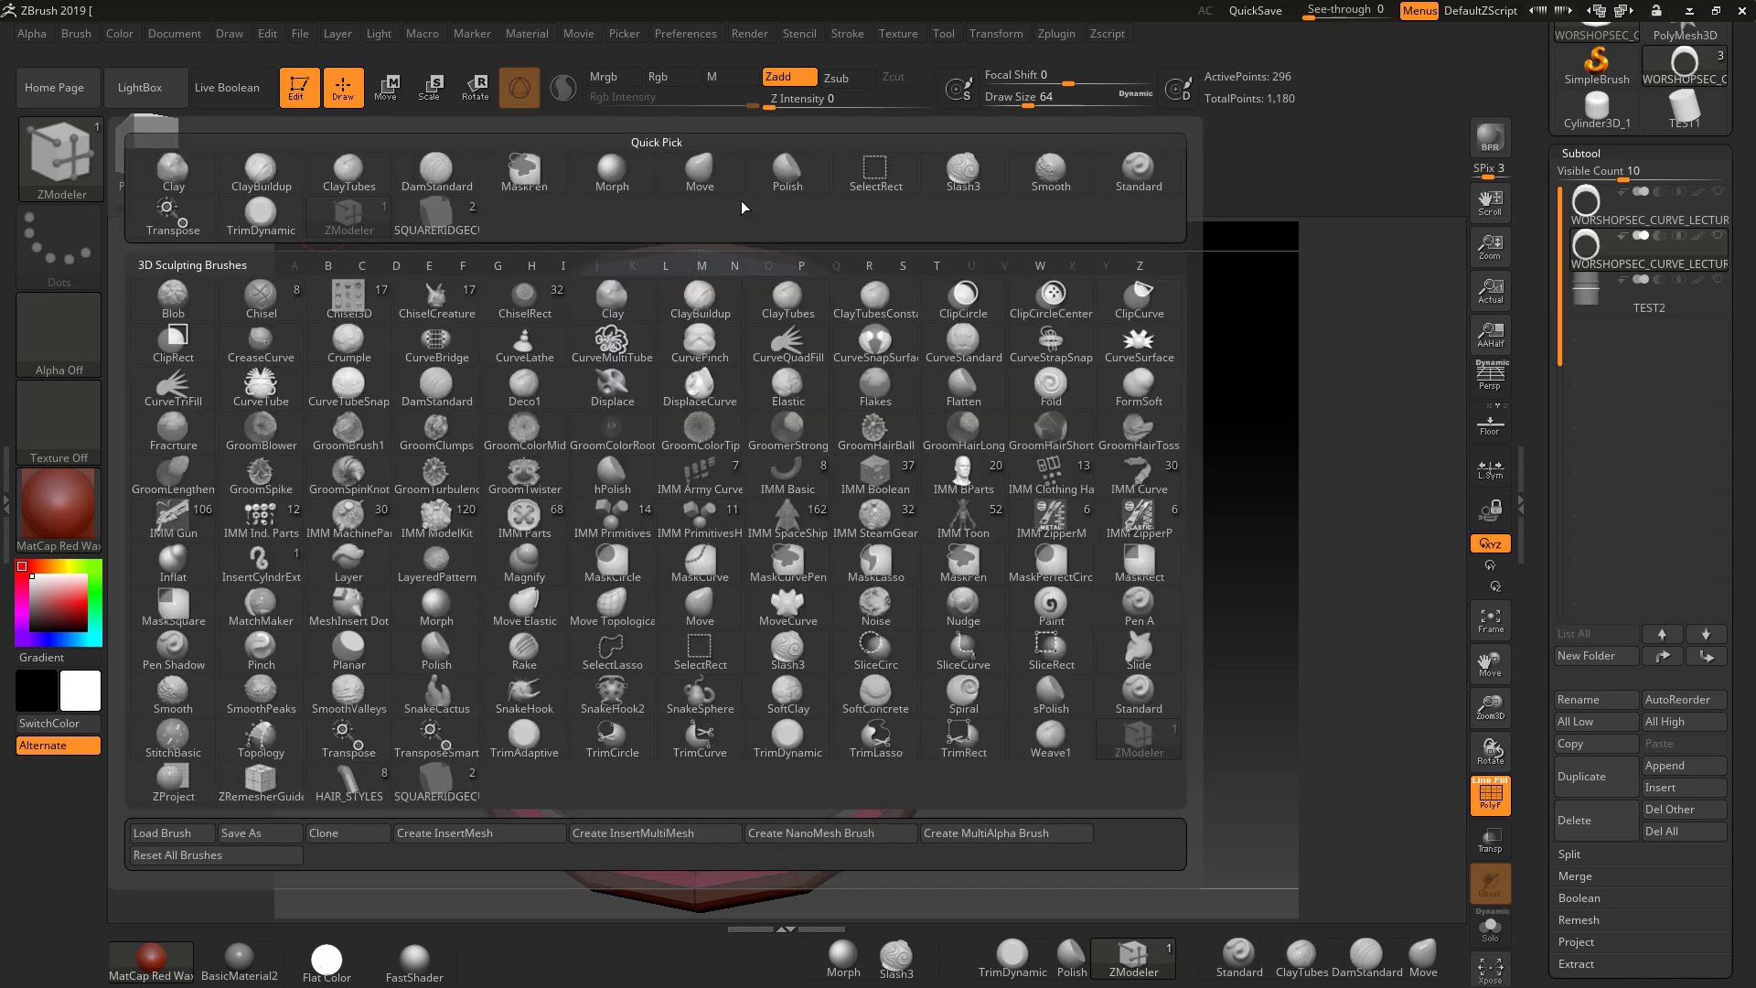
left_click(439, 216)
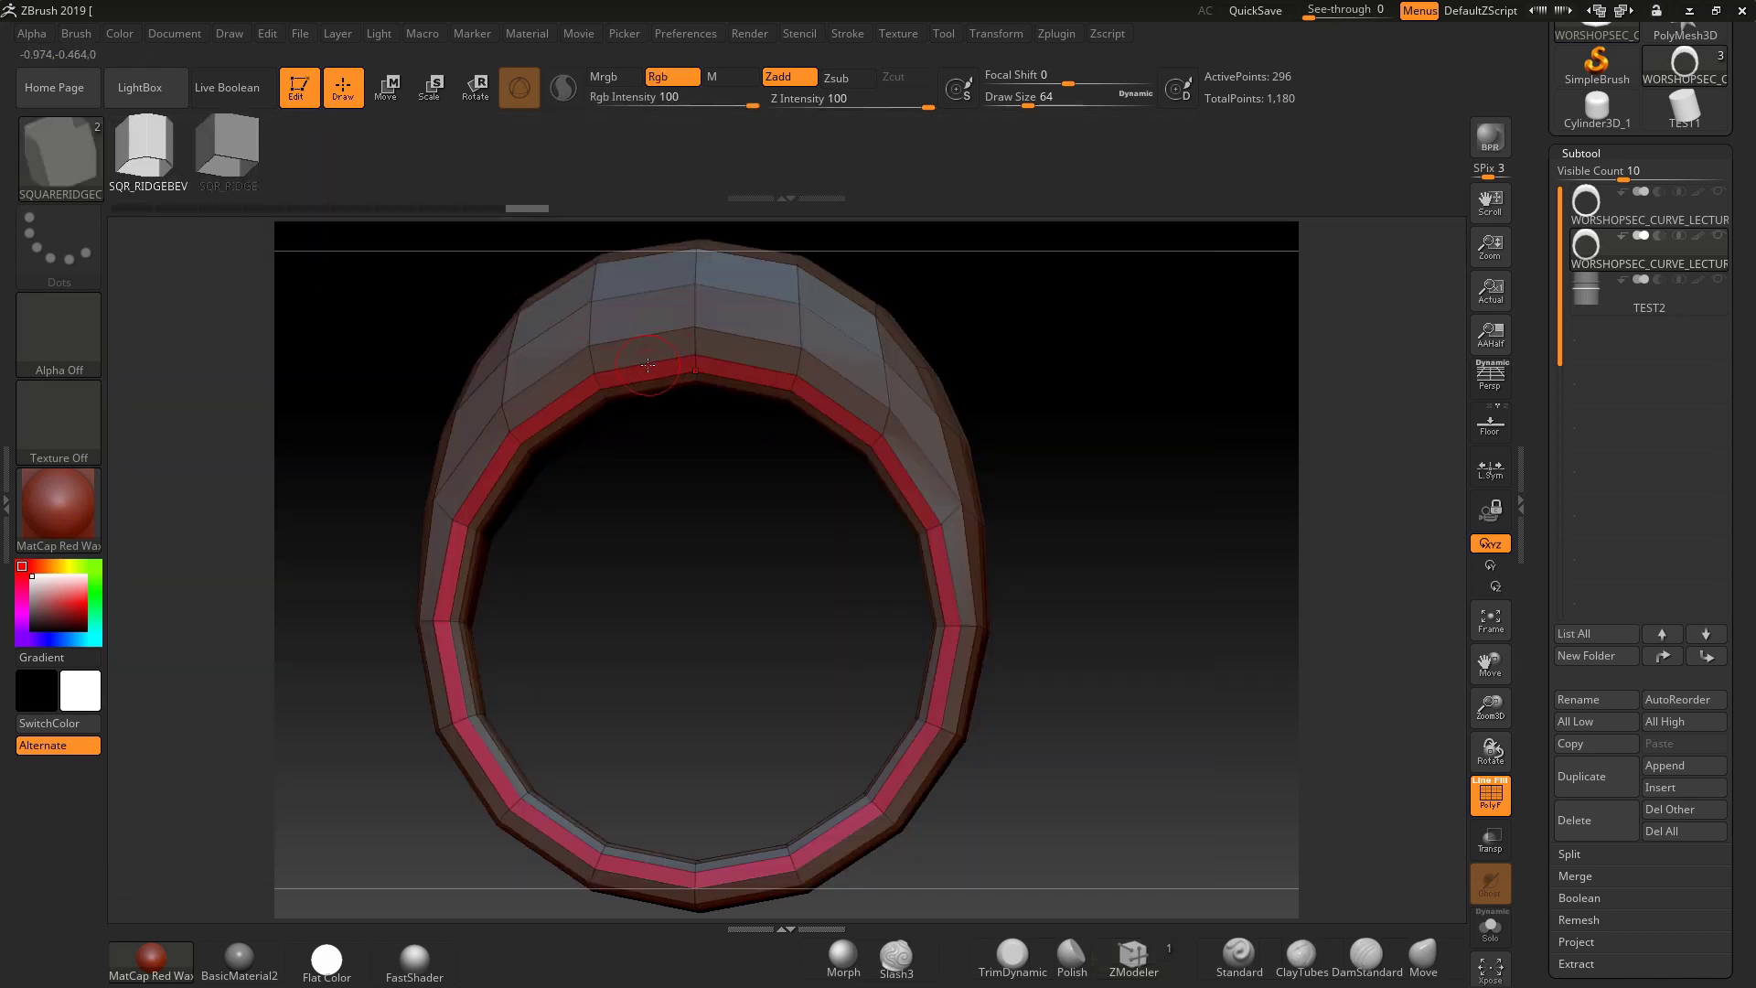
key("space")
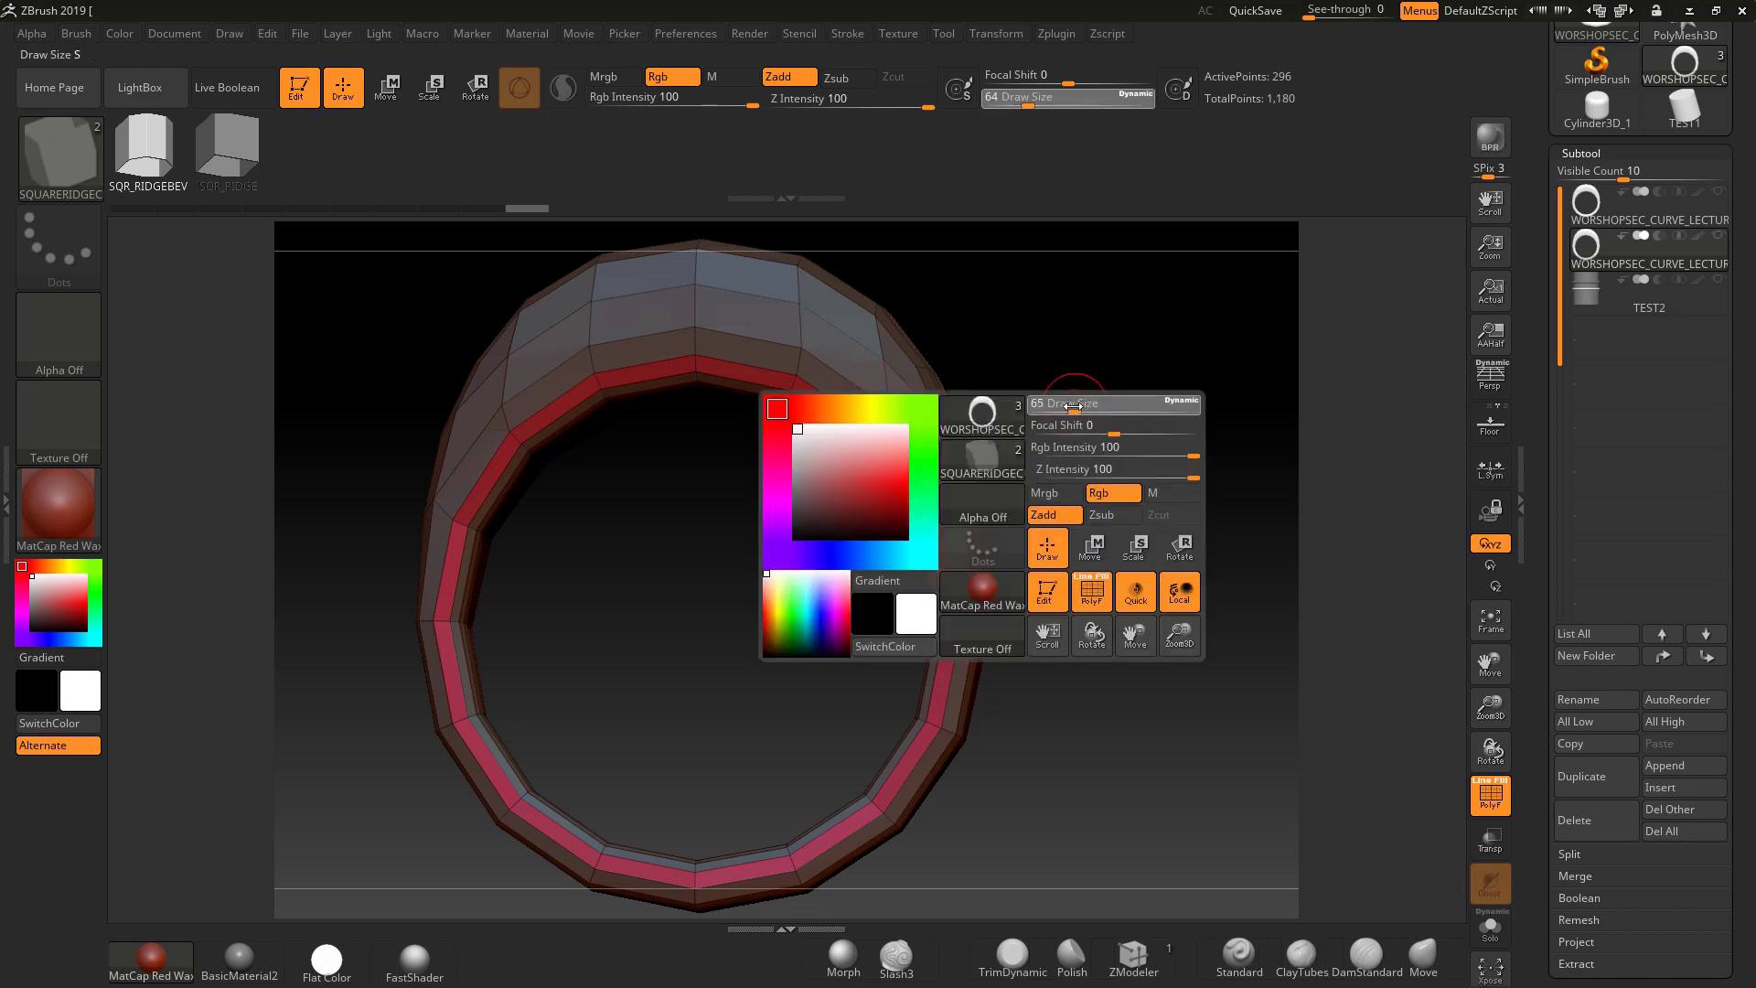
mouse_move(1068, 406)
left_mouse_down()
mouse_move(1110, 380)
mouse_move(1348, 604)
left_mouse_up()
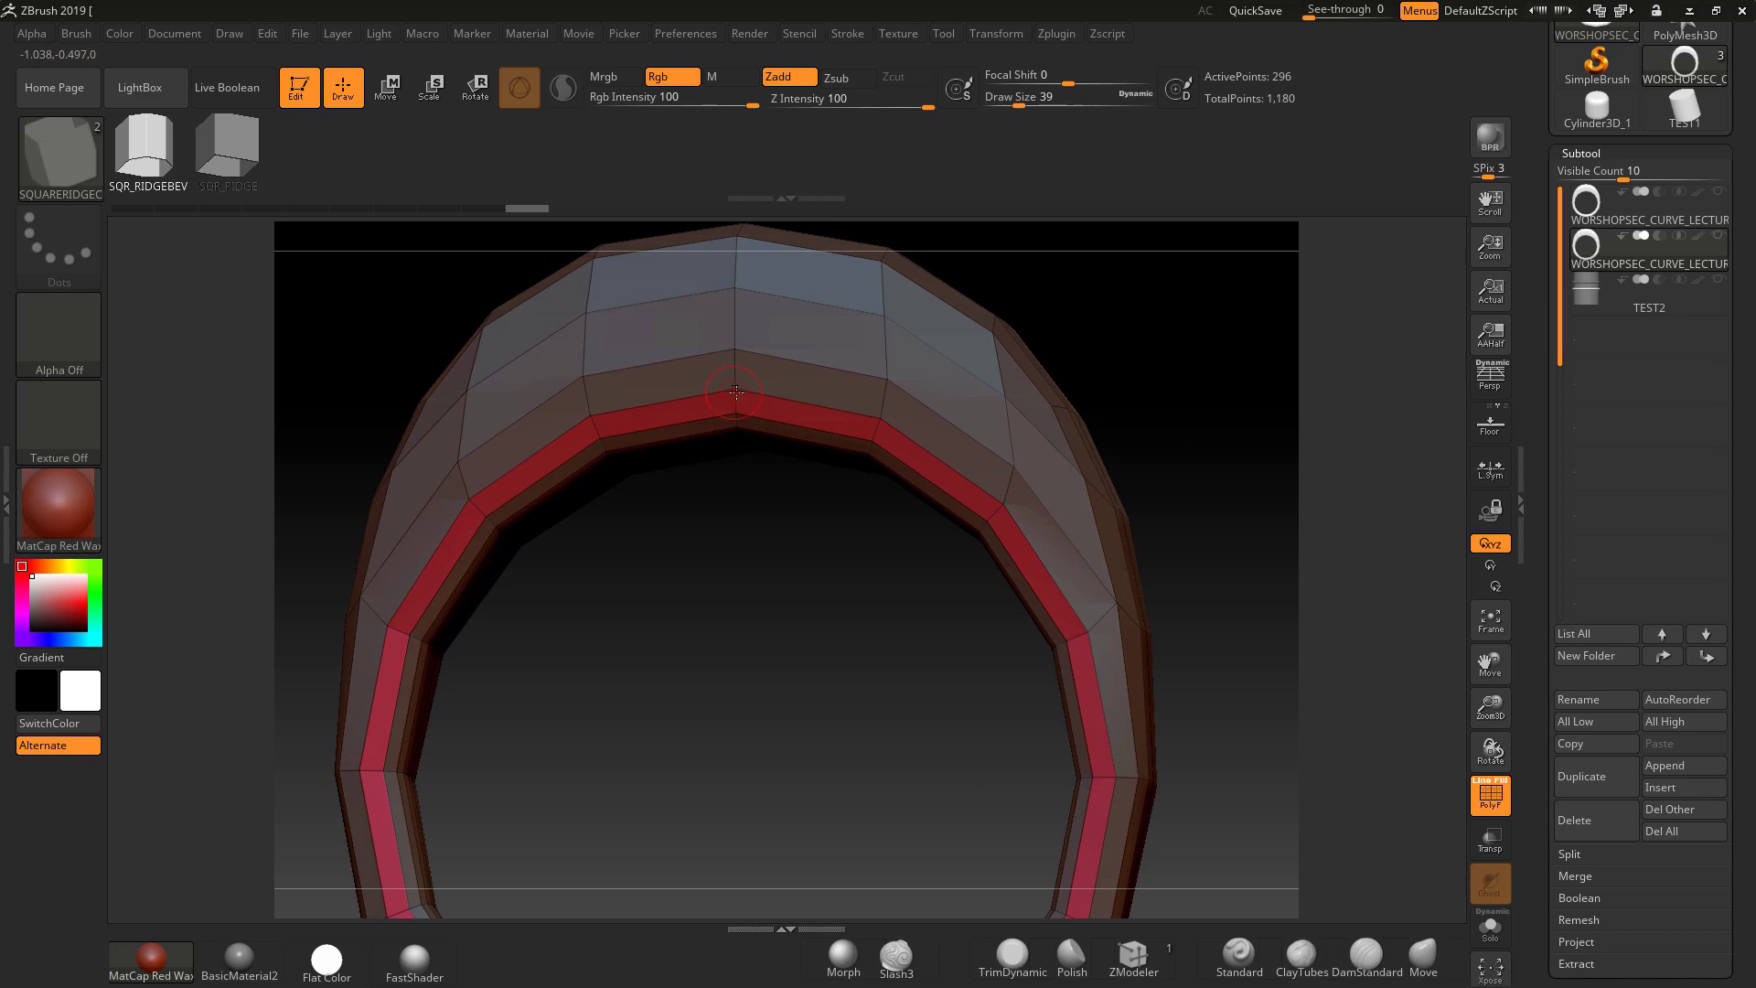
left_click(877, 409)
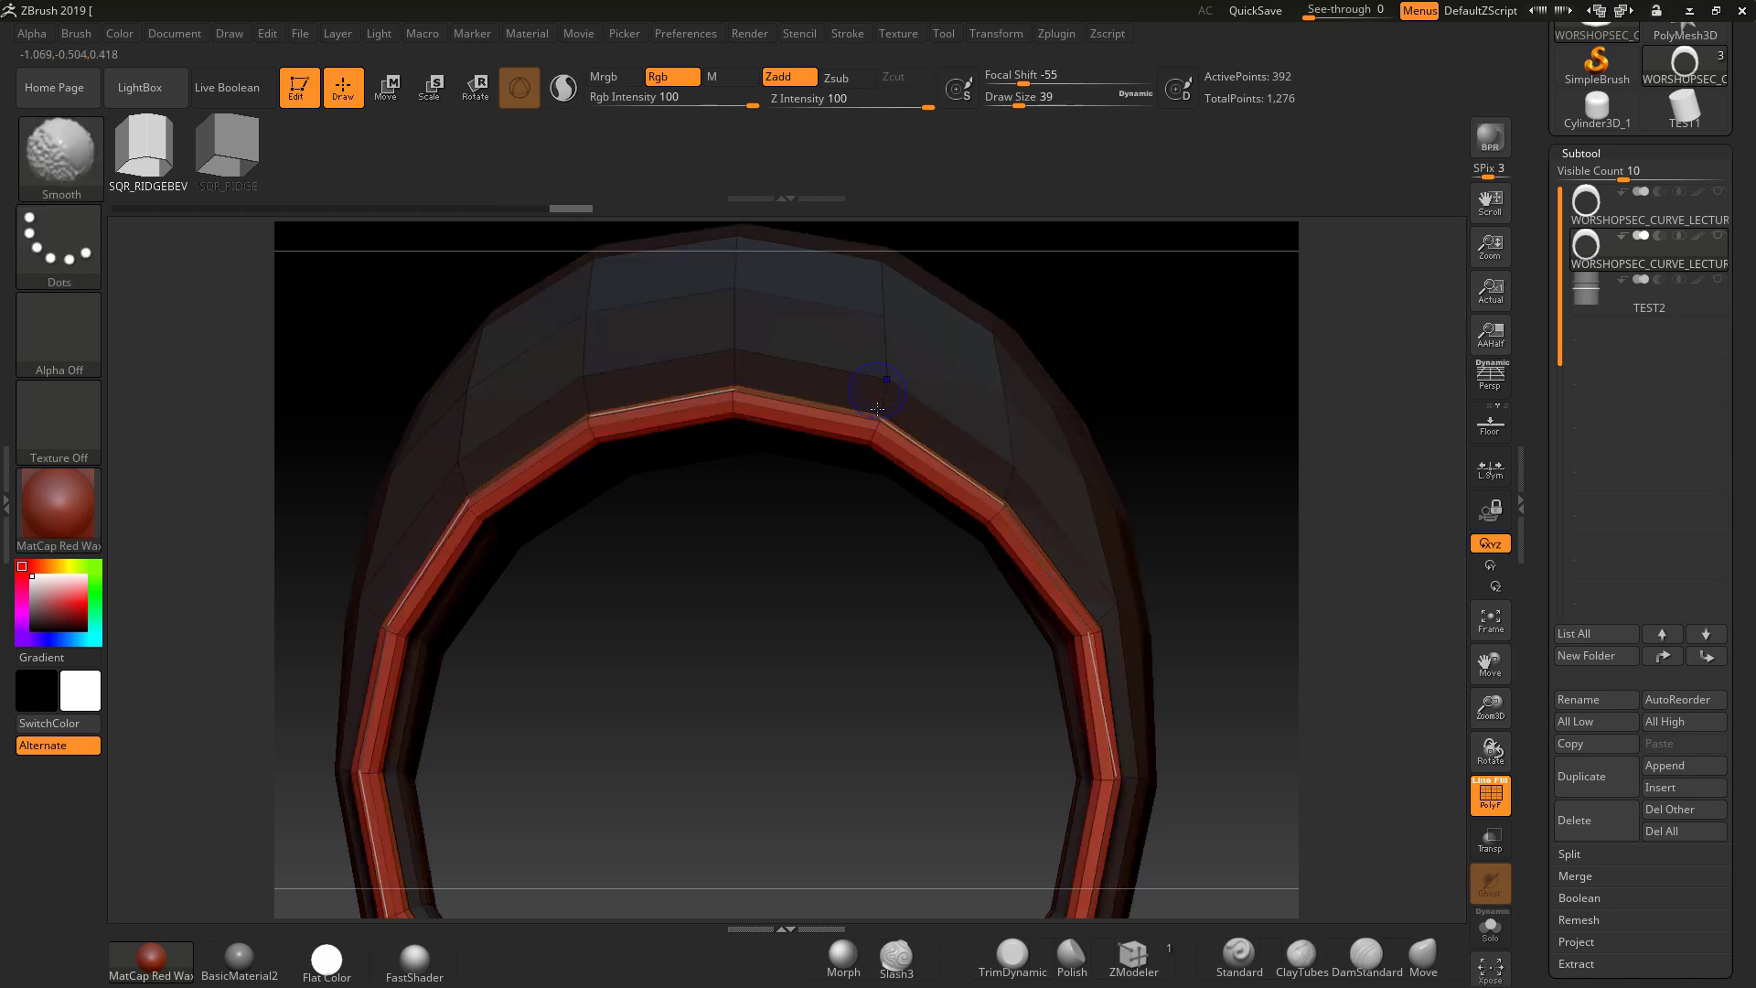
Smooth the ridge curve around the ring's opening and rebuild the ridge at draw size 33.
mouse_move(1231, 447)
left_mouse_down("alt")
mouse_move(1192, 427)
mouse_move(1132, 471)
mouse_move(1103, 447)
mouse_move(1082, 470)
left_mouse_up("alt")
key("space")
left_click(870, 423)
left_click(870, 423)
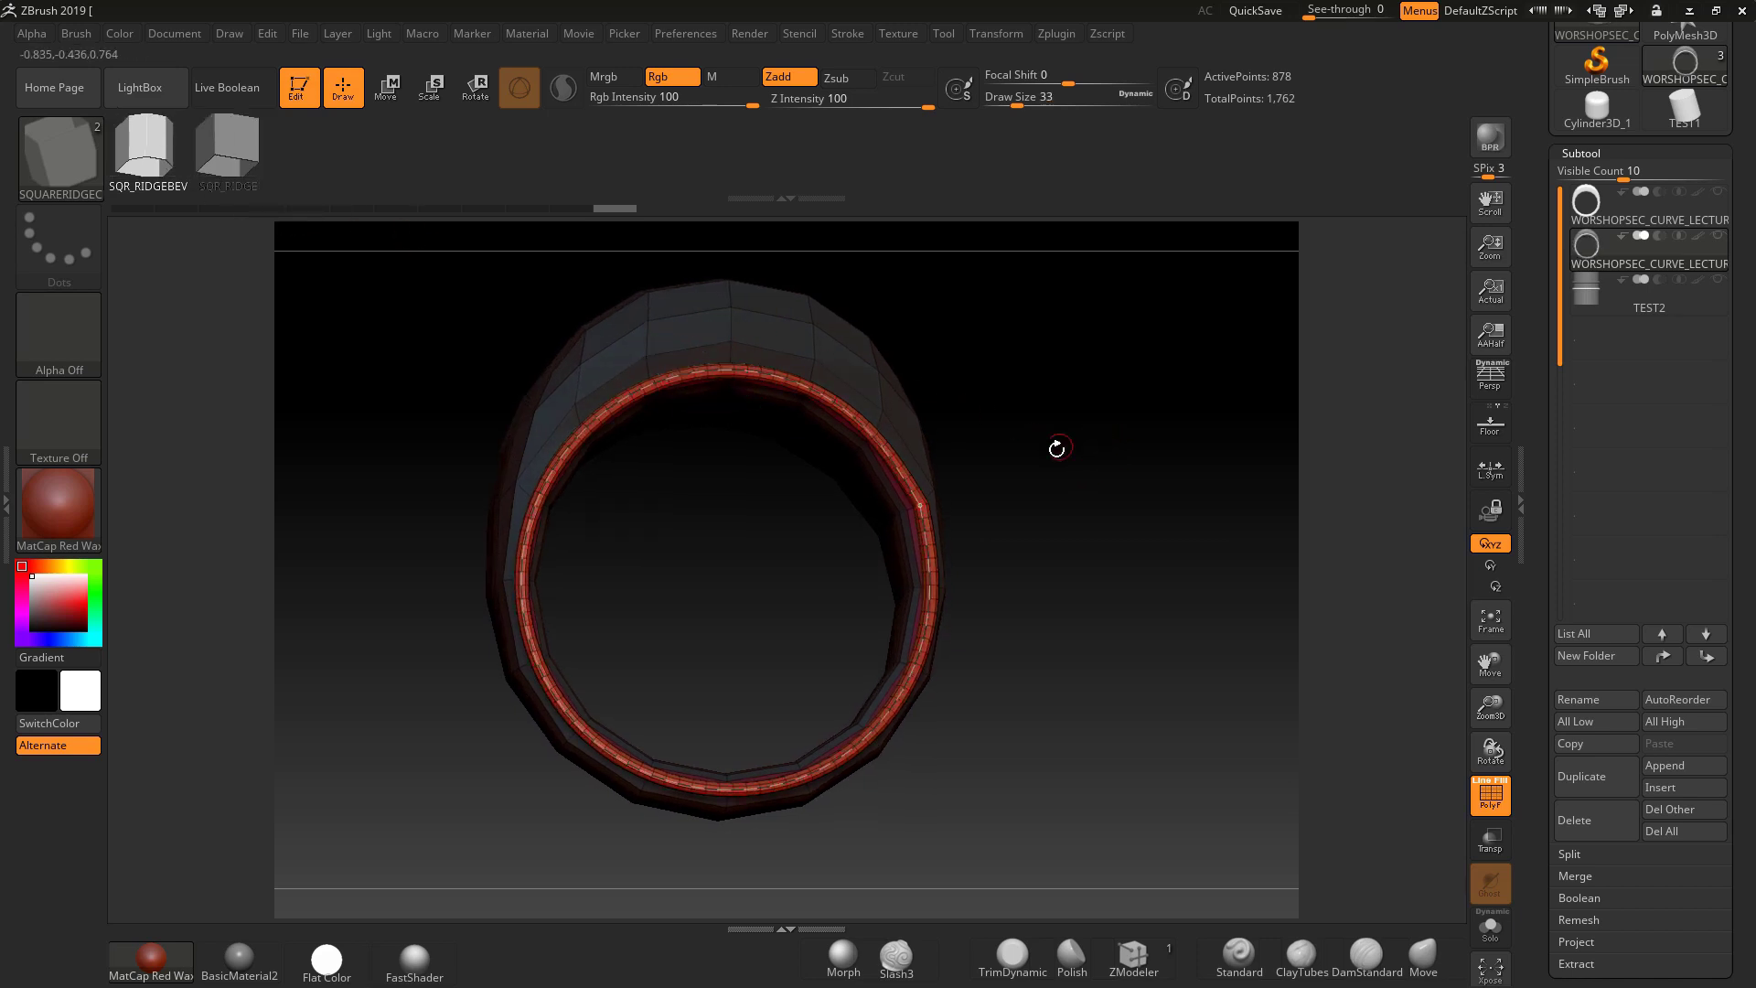
Clear the mask, turn off the polyframe display and inspect the ridge around the ring's opening.
left_click_drag(1070, 439, 1415, 751)
left_click(1490, 794)
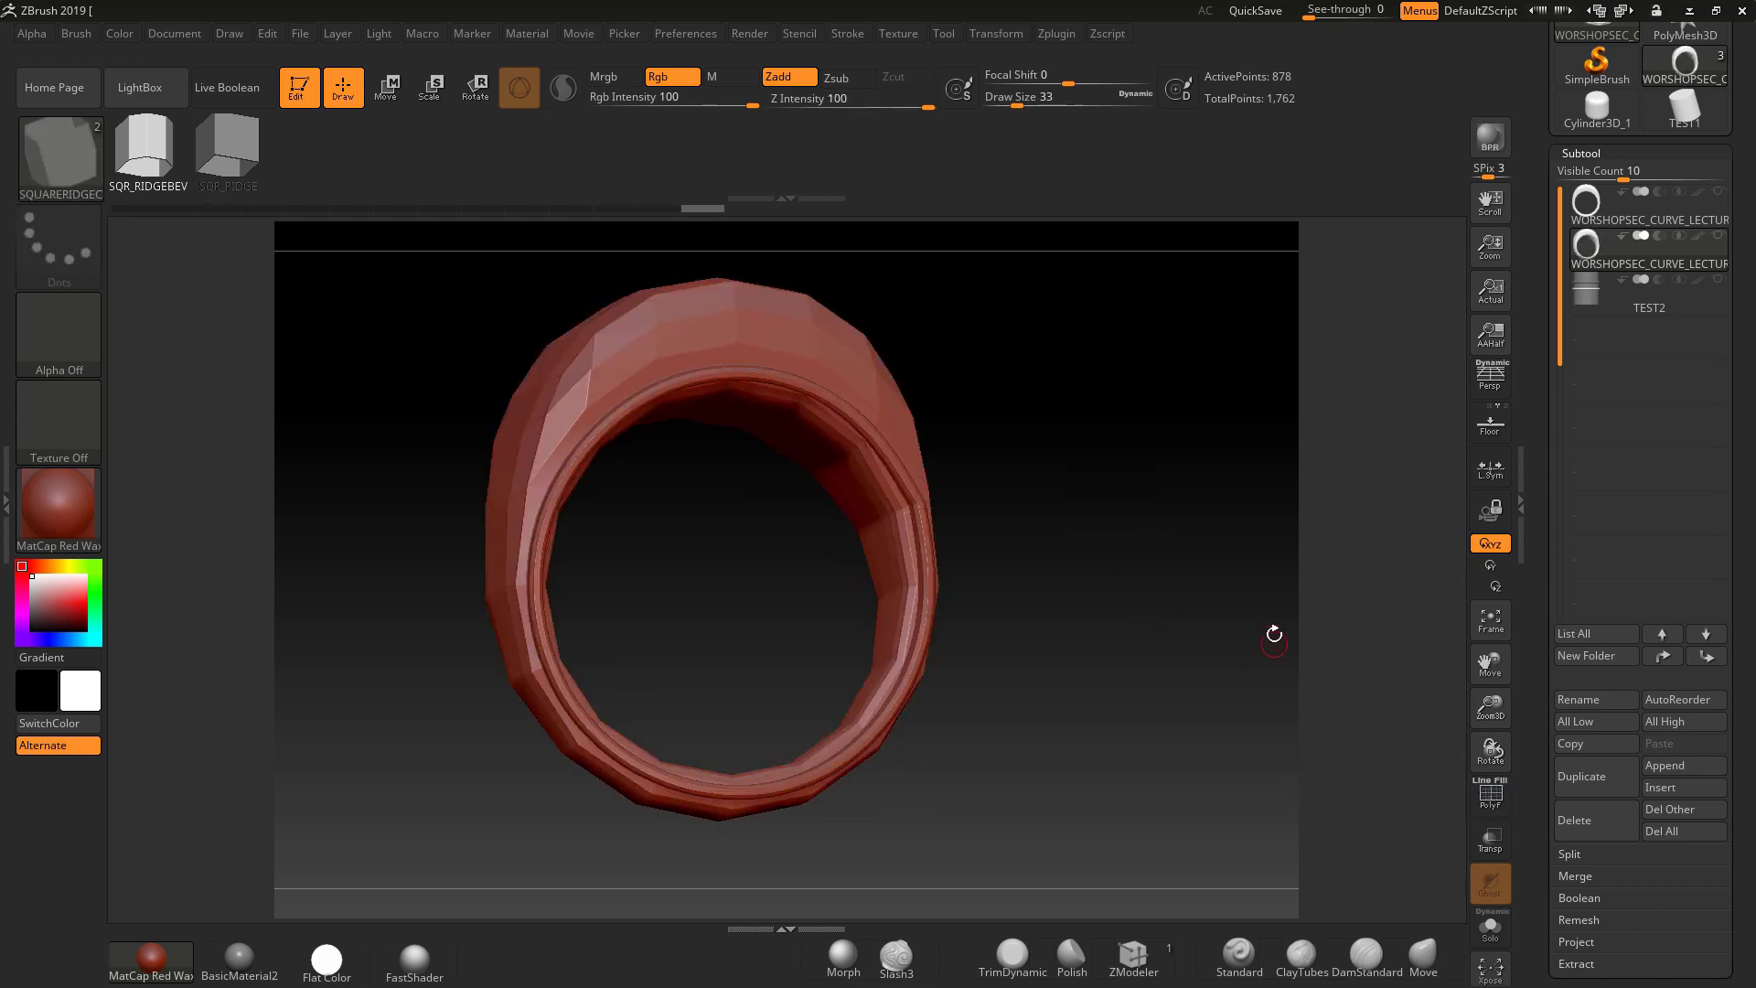
left_click_drag(1275, 632, 1260, 663)
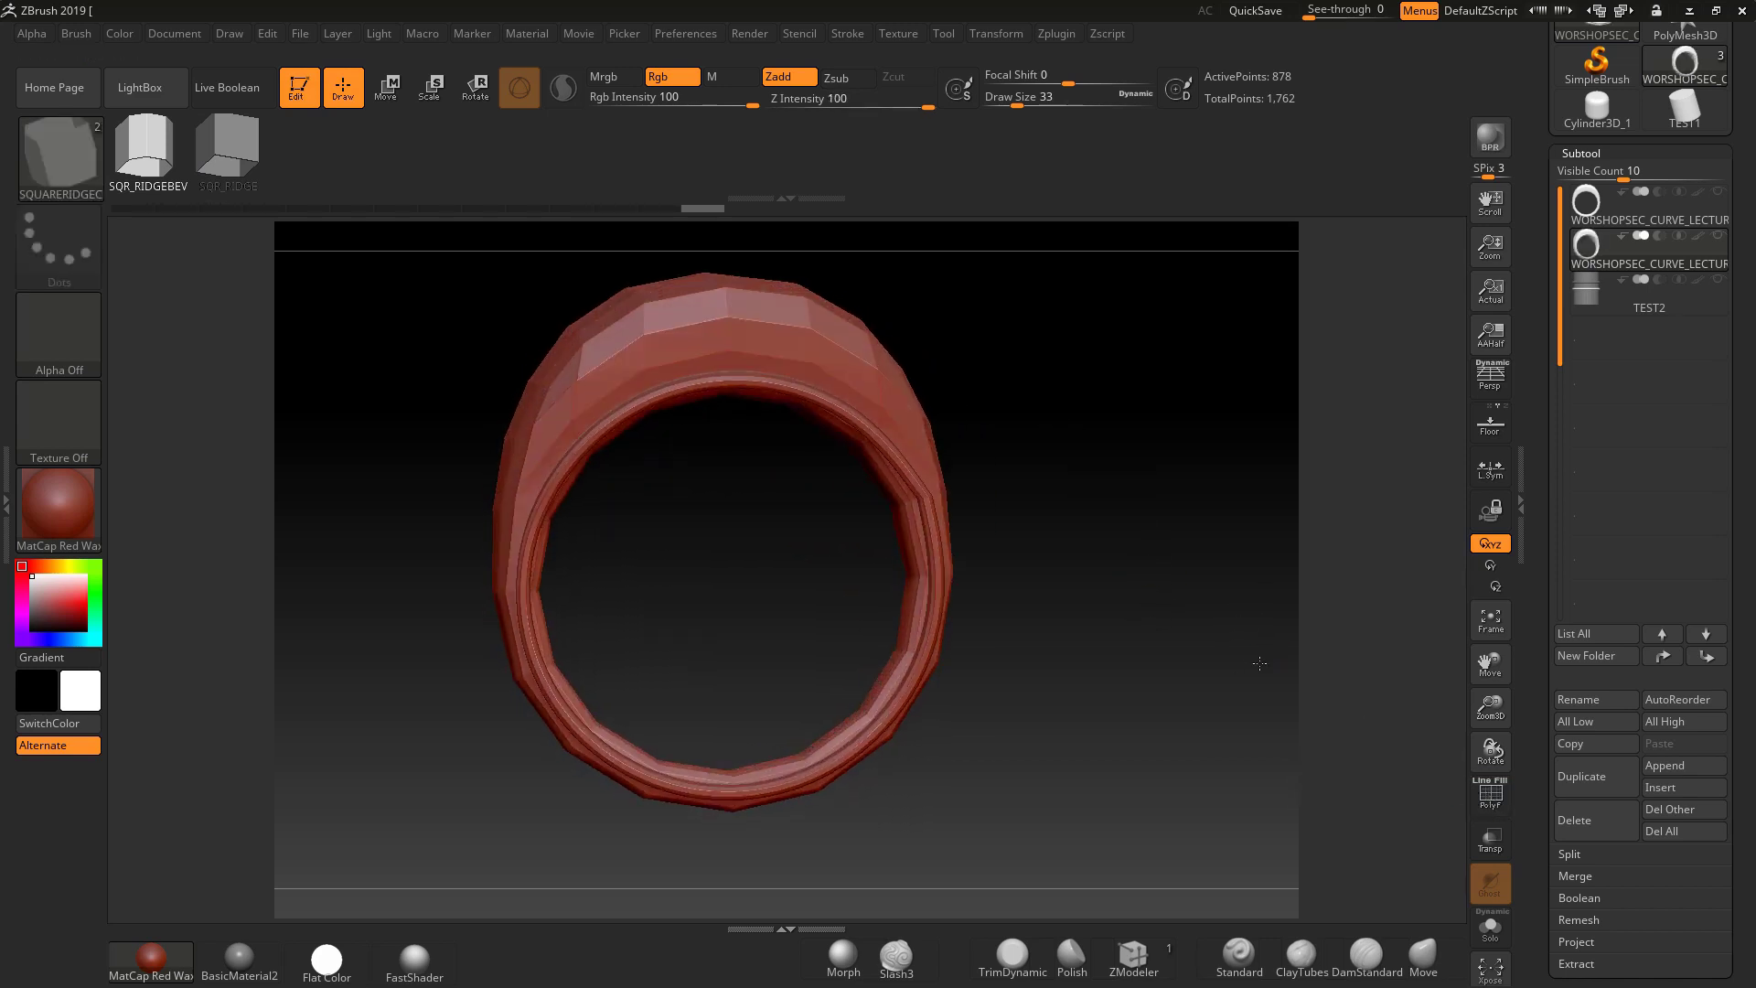
left_click_drag(1179, 474, 1223, 552)
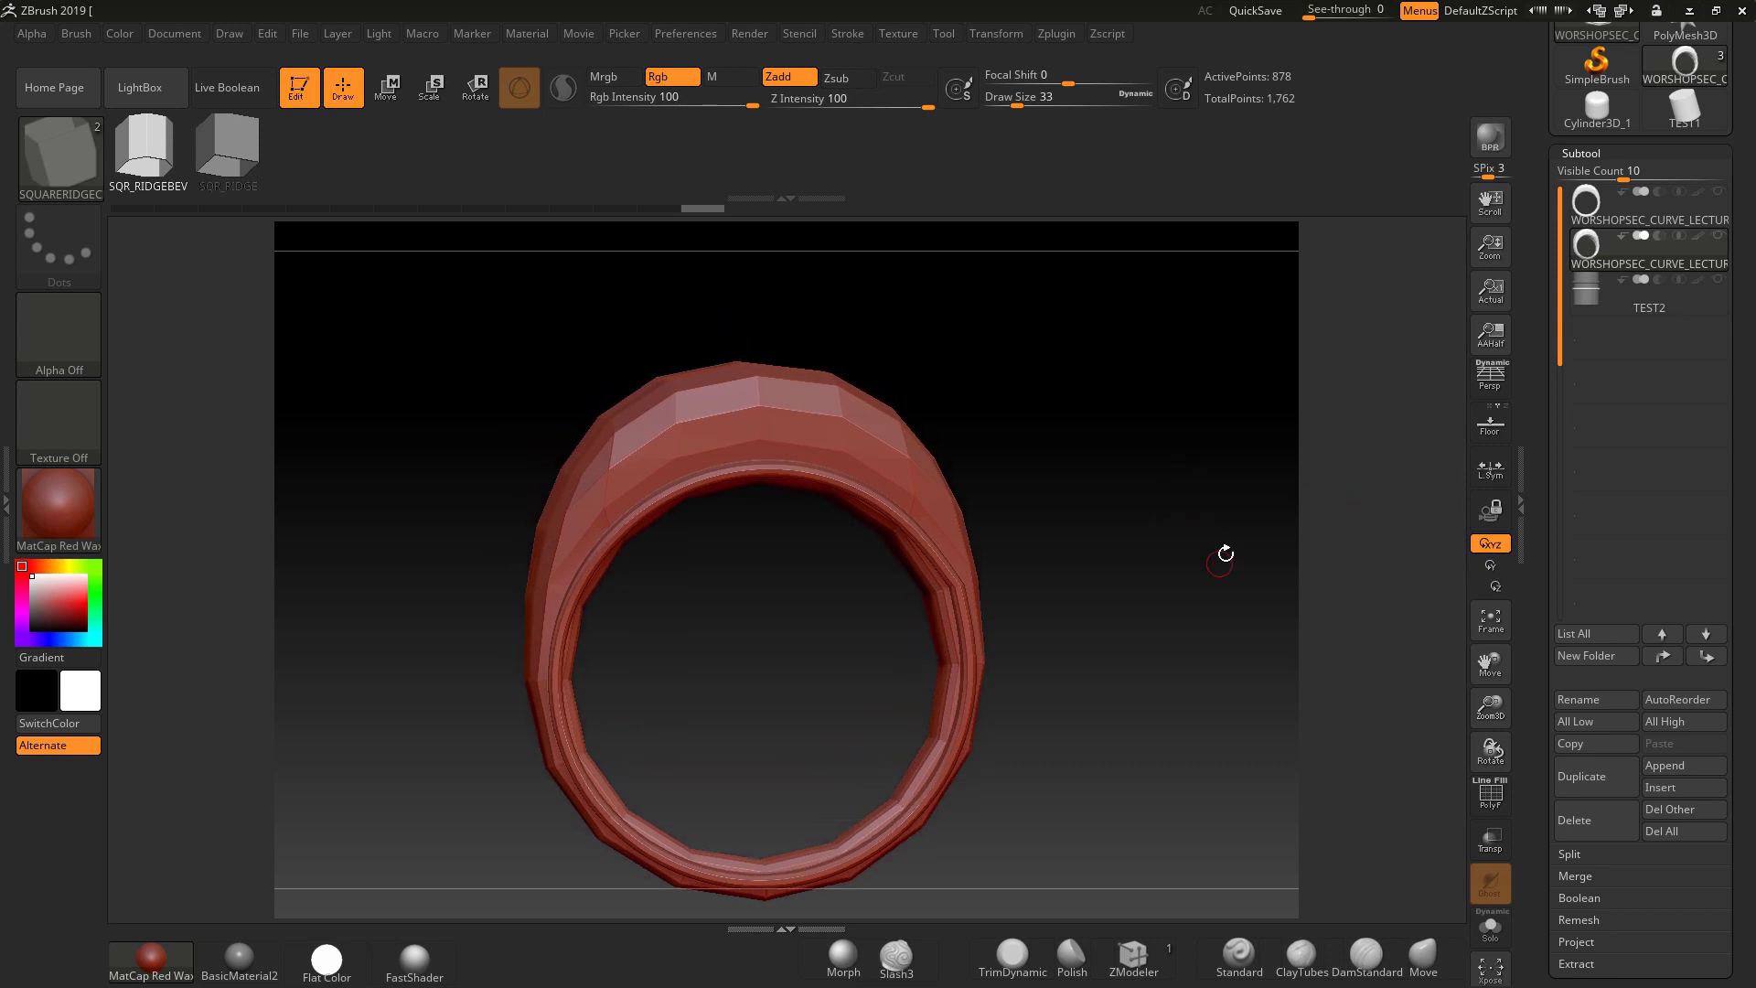
Make the WORSHOPSEC_CURVE_LECTURE ring active with polyframe on, and run a SQR_RIDGEBEV ridge along the crown's lower polygroup border.
left_click(1578, 200)
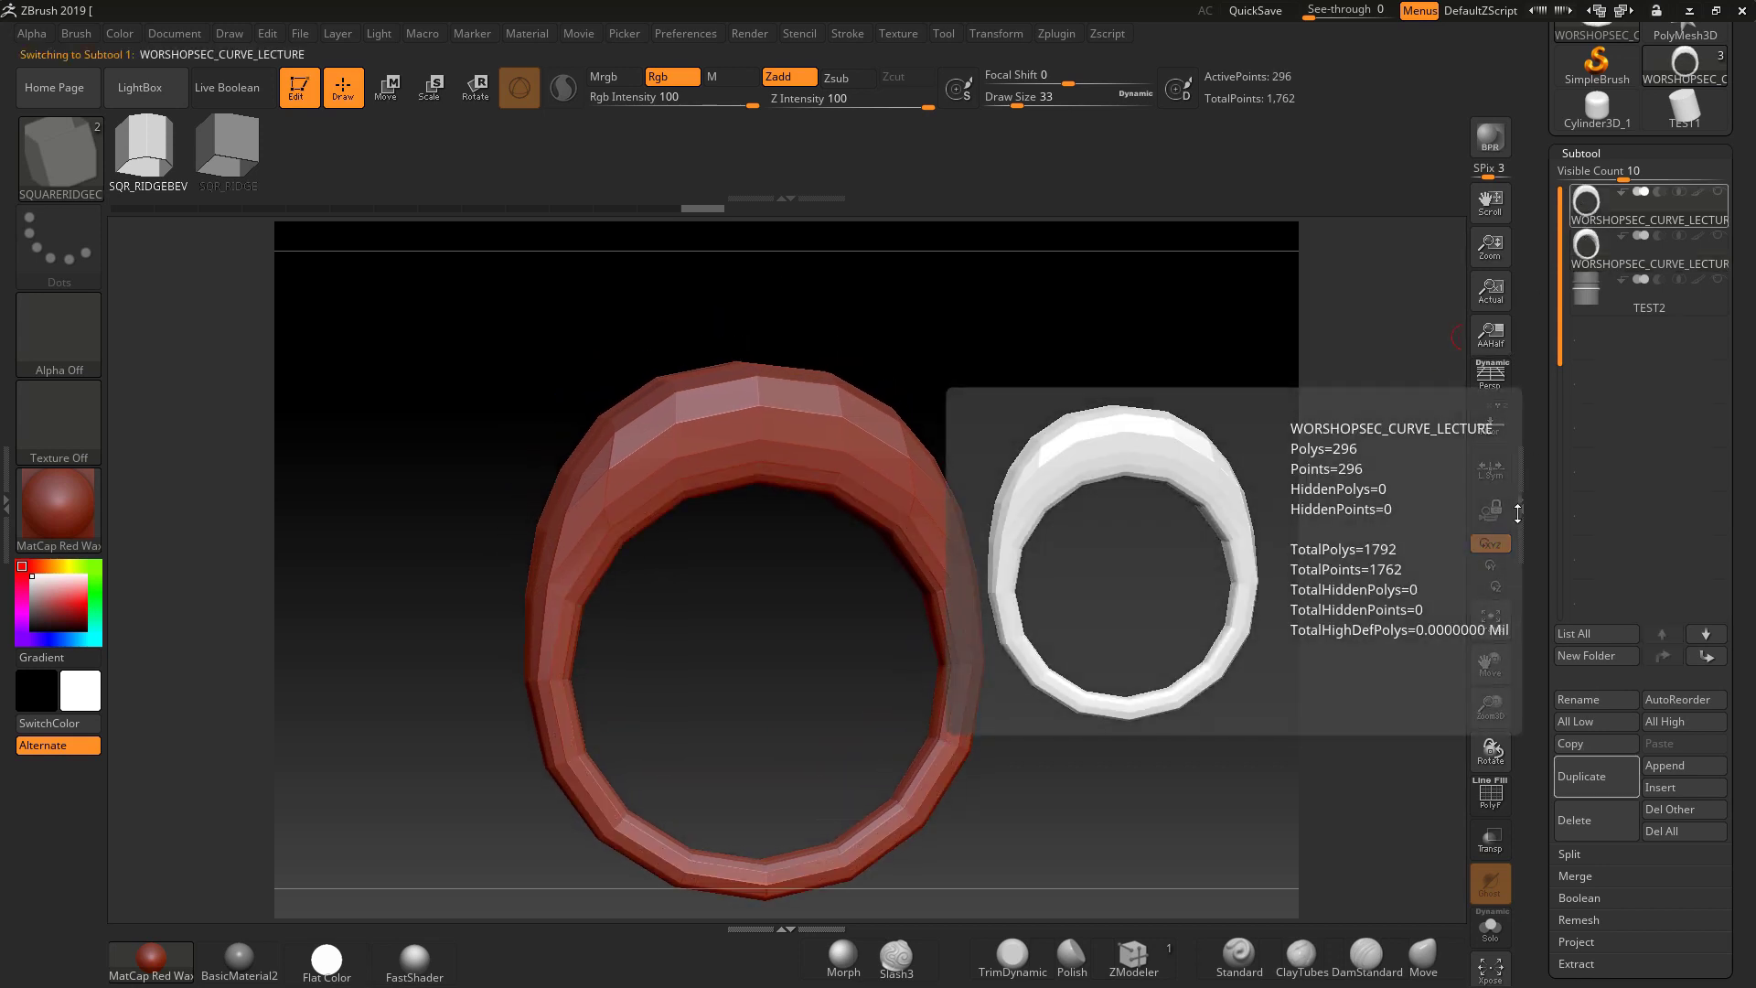
left_click(1490, 794)
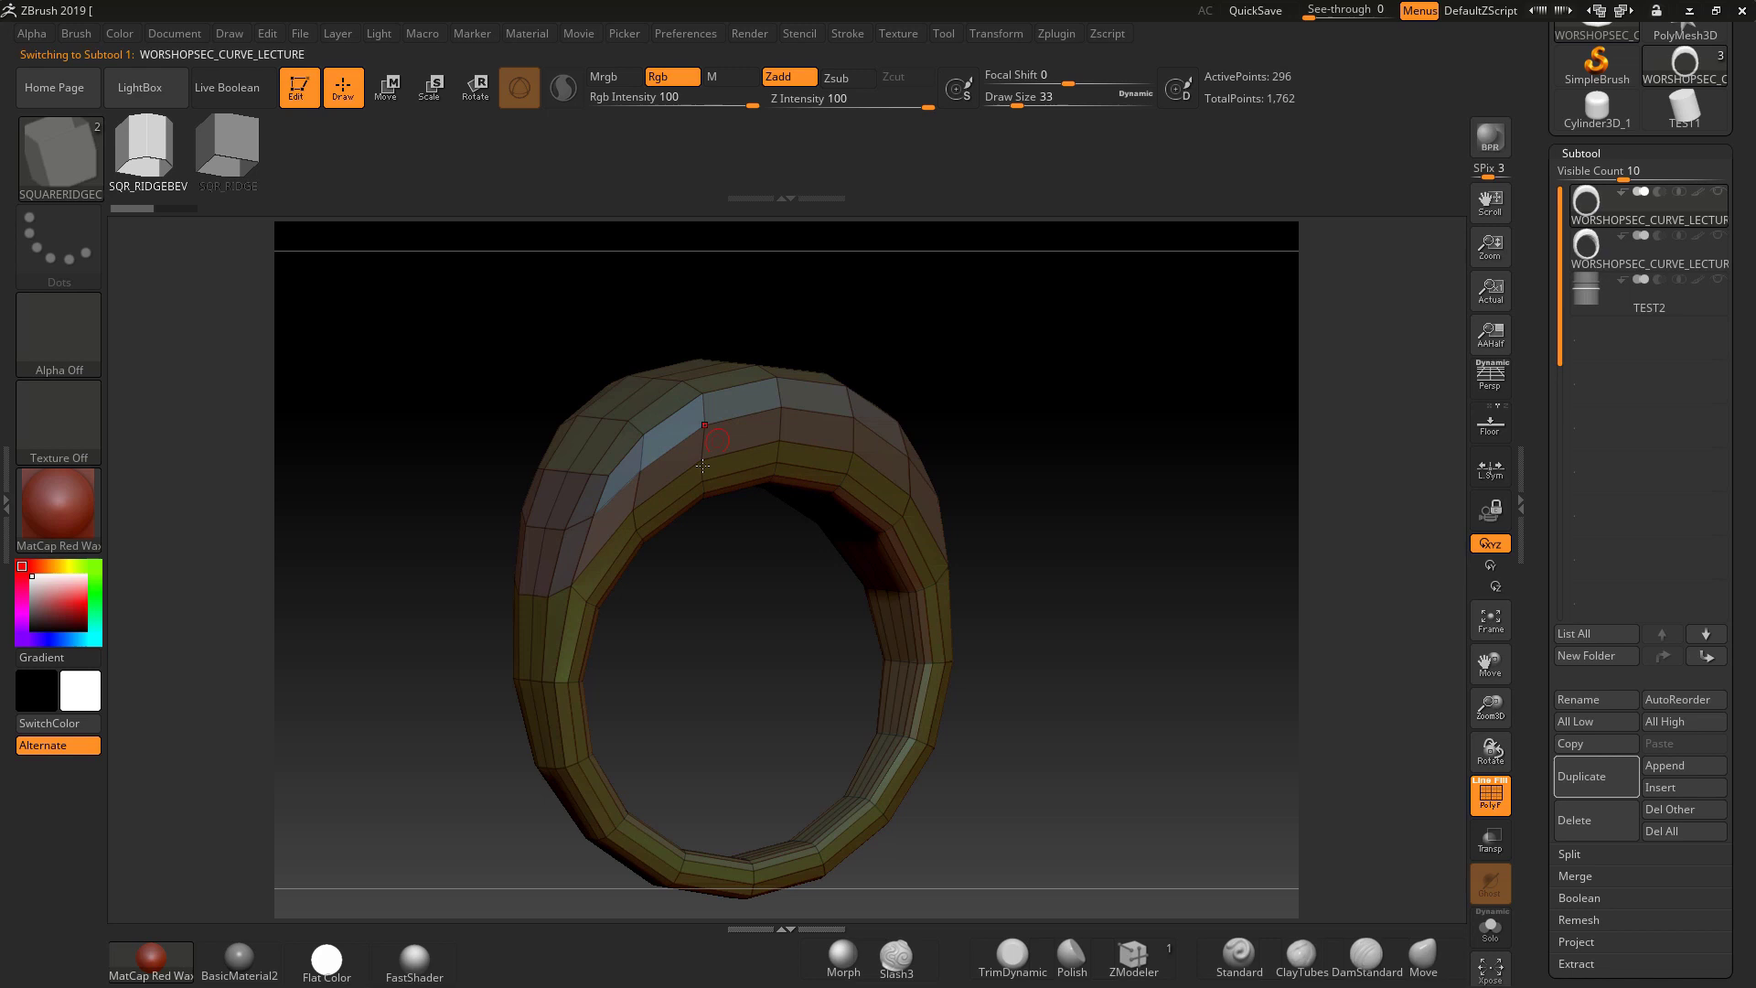
left_click_drag(1022, 495, 968, 421)
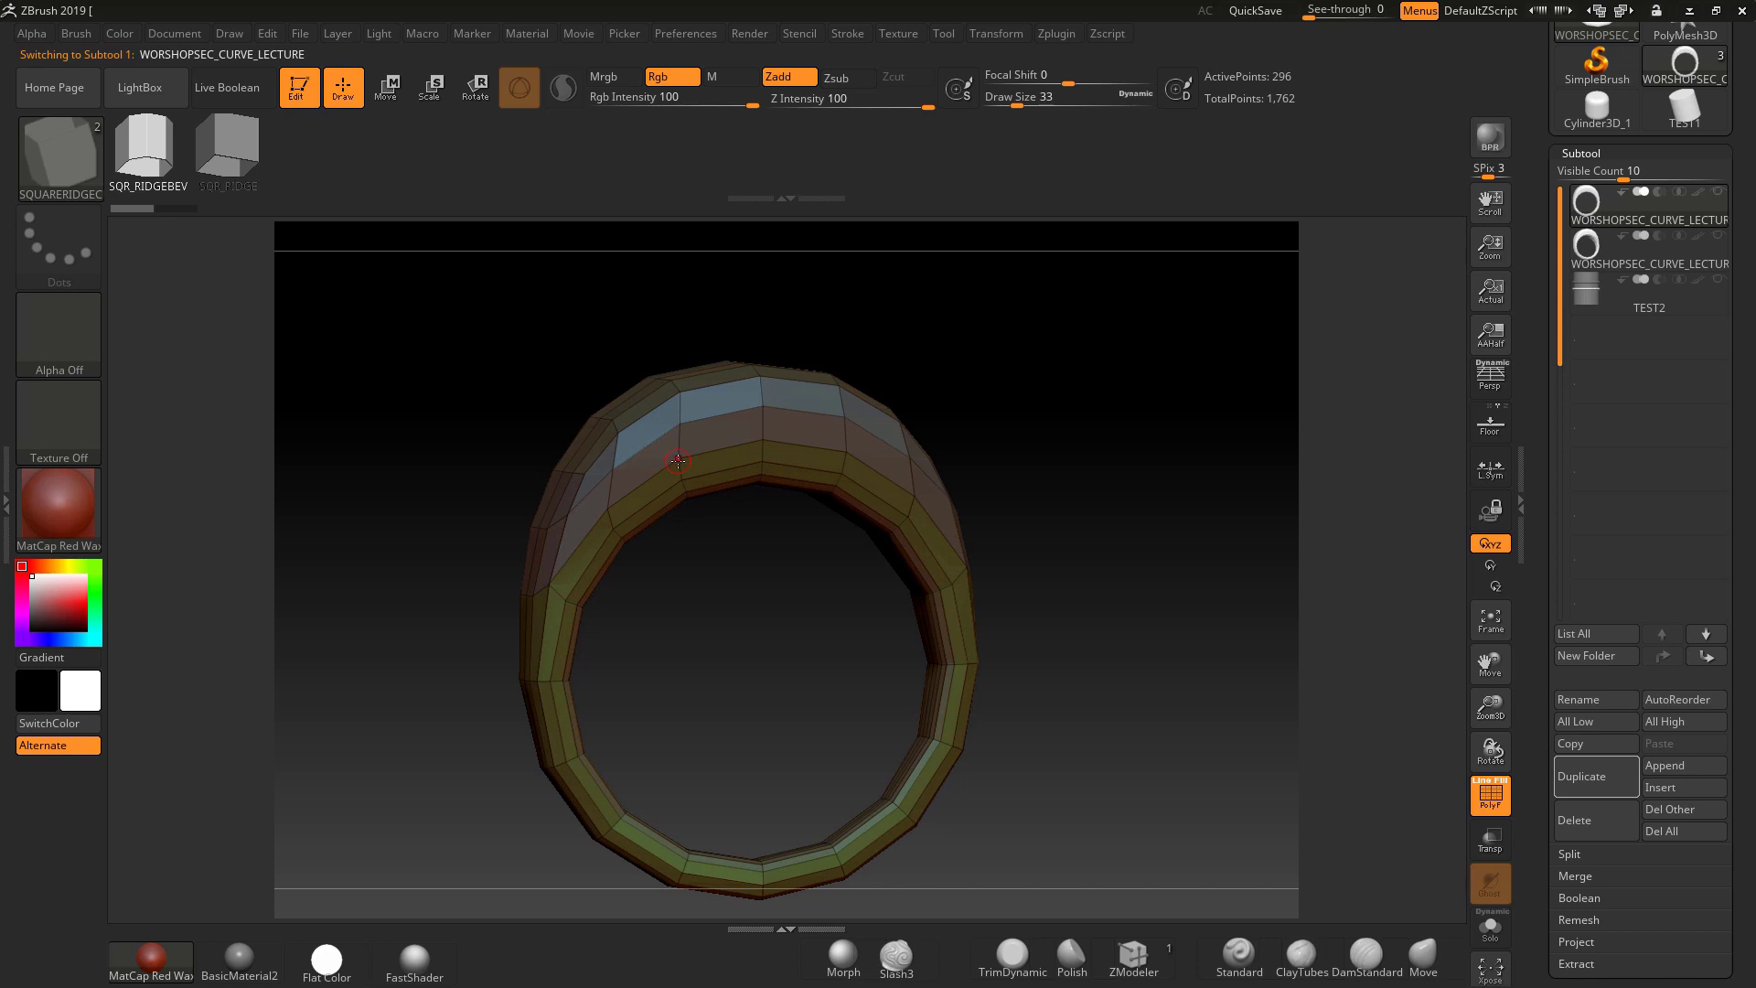
mouse_move(840, 382)
left_mouse_down()
mouse_move(561, 463)
mouse_move(541, 508)
left_mouse_up()
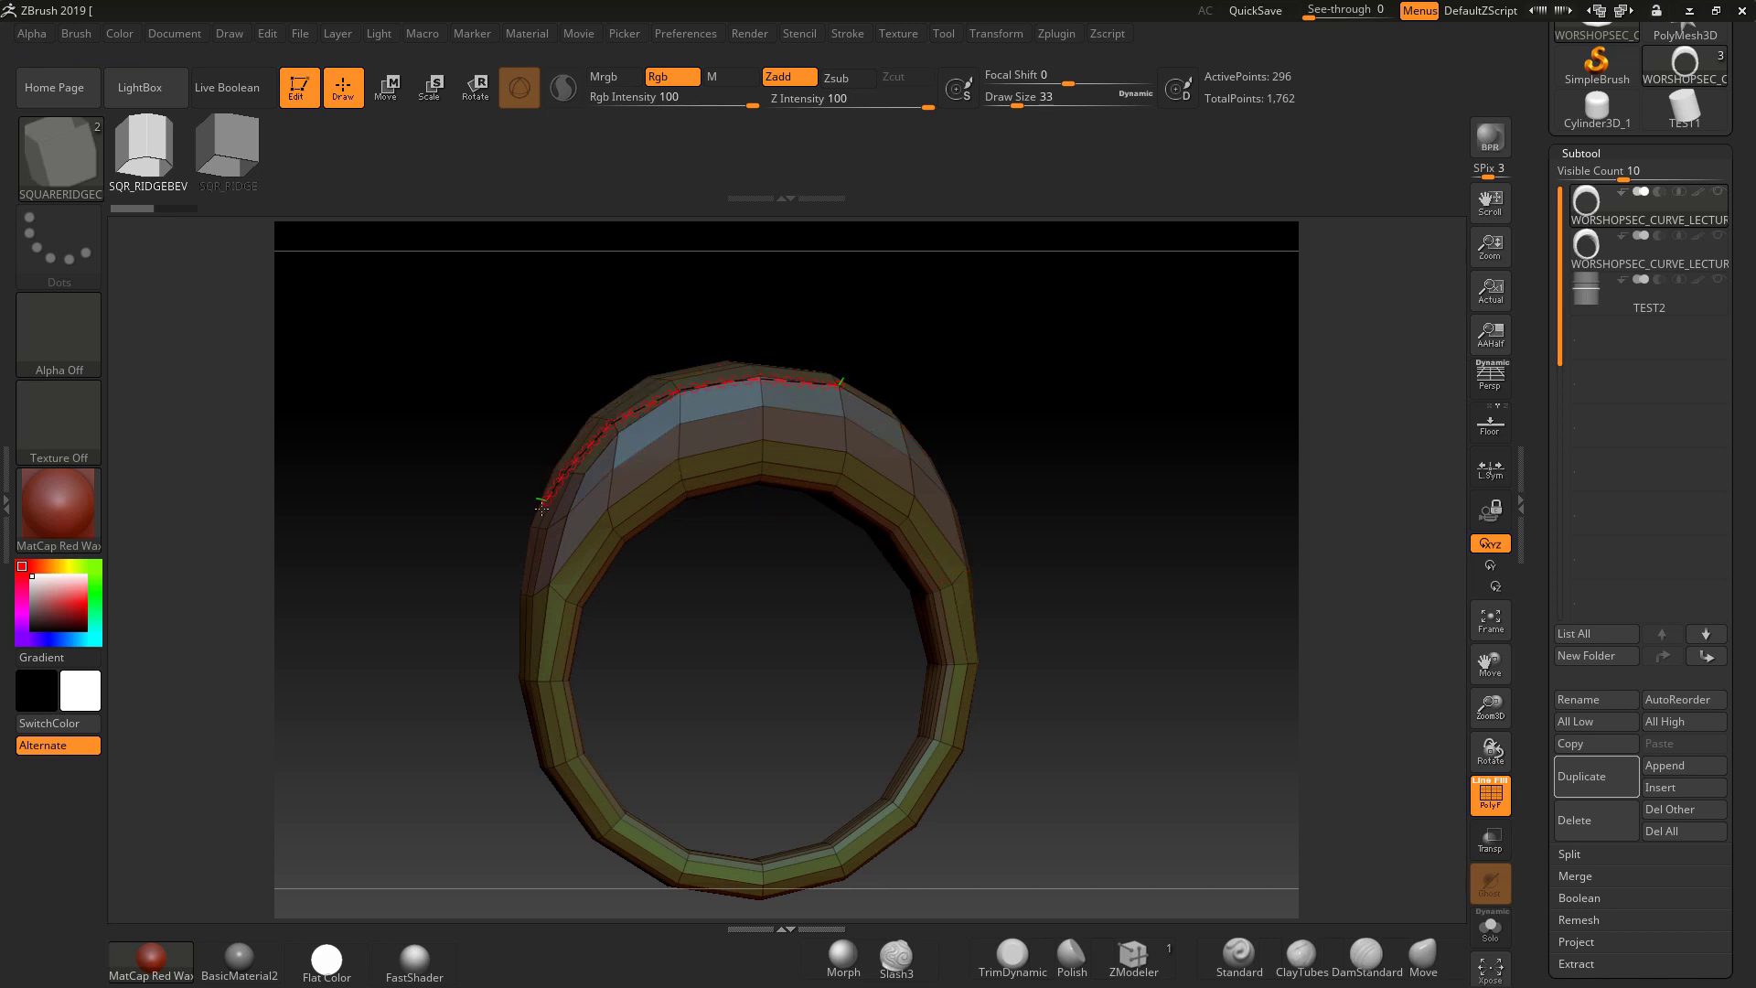
left_click_drag(537, 577, 546, 597)
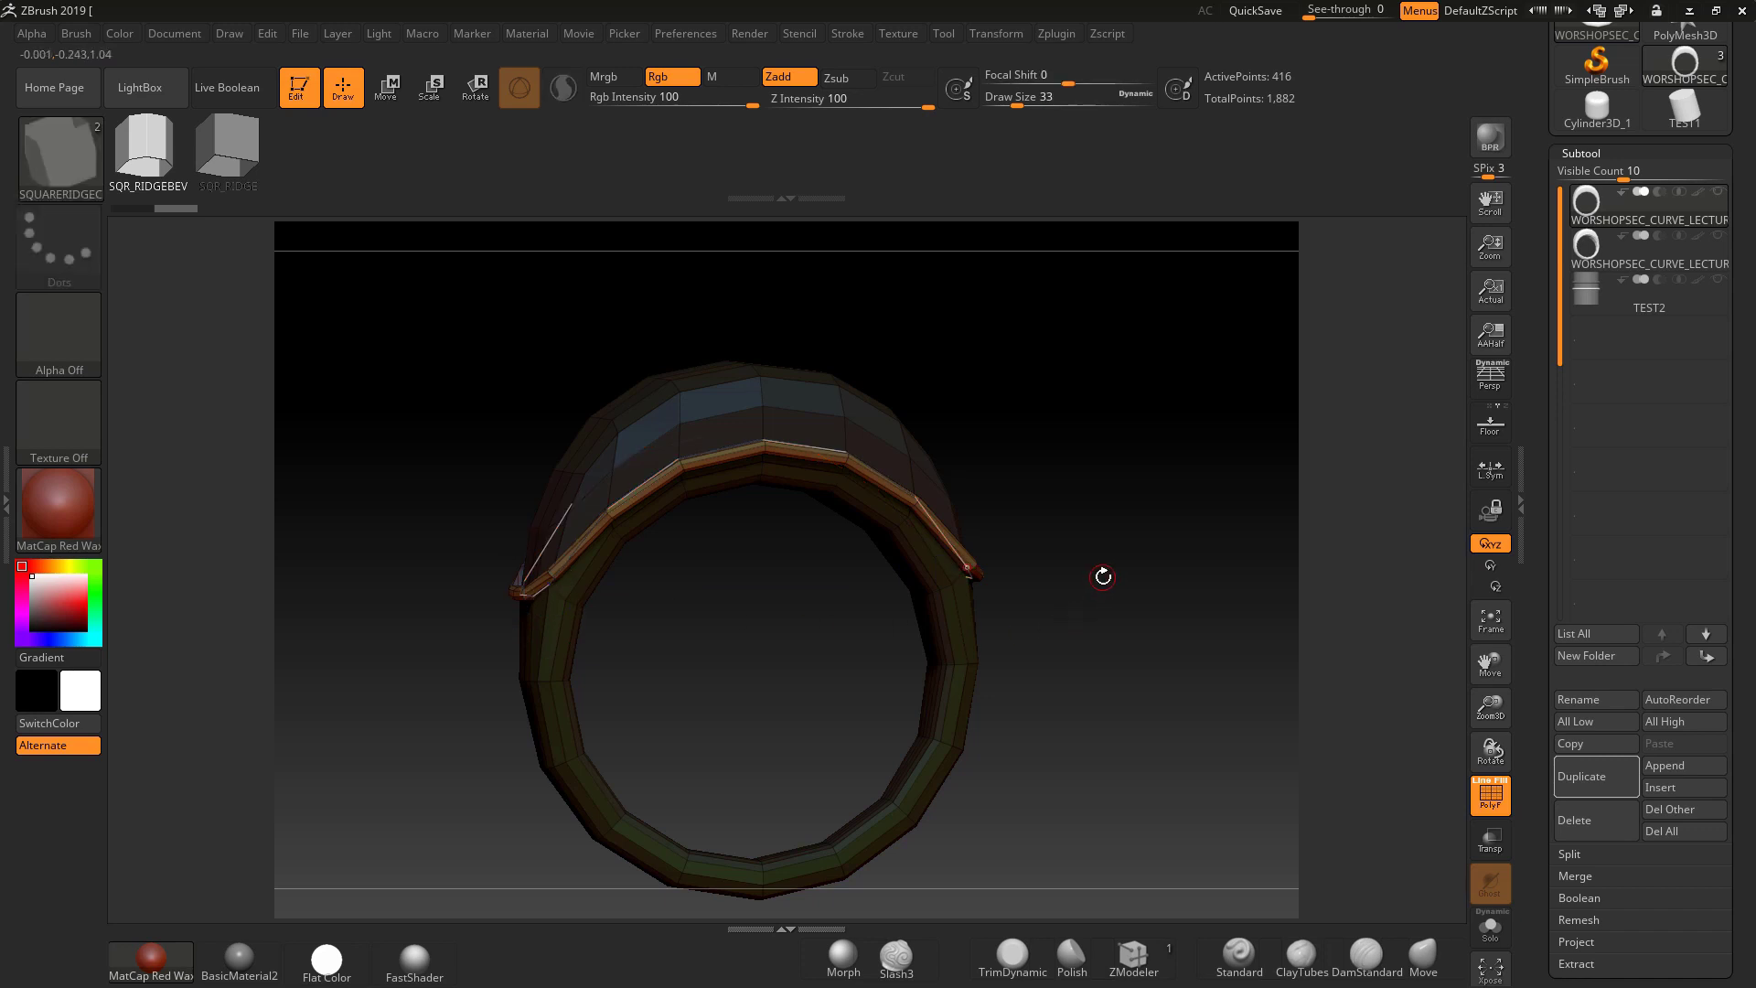
Rebuild the crown ridge at draw size 59 and clear the mask.
key("space")
mouse_move(1100, 548)
left_mouse_down()
mouse_move(1137, 502)
mouse_move(1118, 476)
left_mouse_up()
left_click(906, 497)
left_click_drag(1083, 392, 1133, 495, "ctrl")
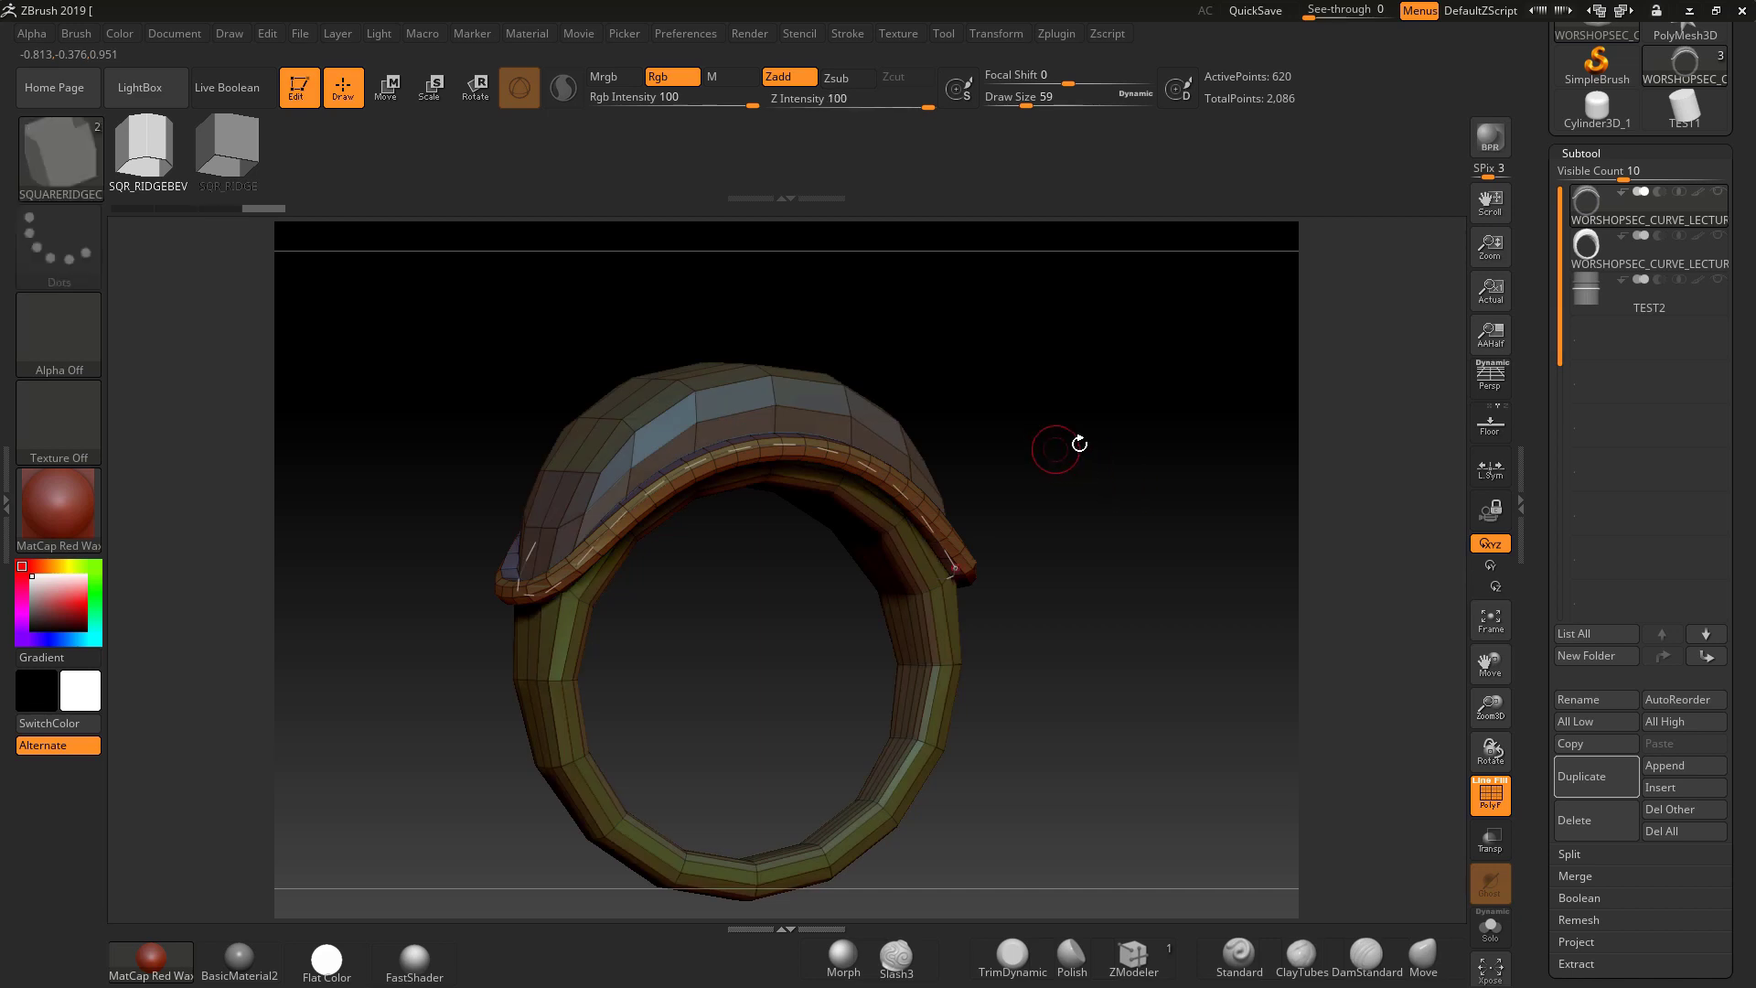
Run a SQR_RIDGEBEV ridge along the border of the crown's top polygroup at draw size 59 and clear the mask.
left_click(894, 416)
left_click_drag(1068, 424, 1078, 489)
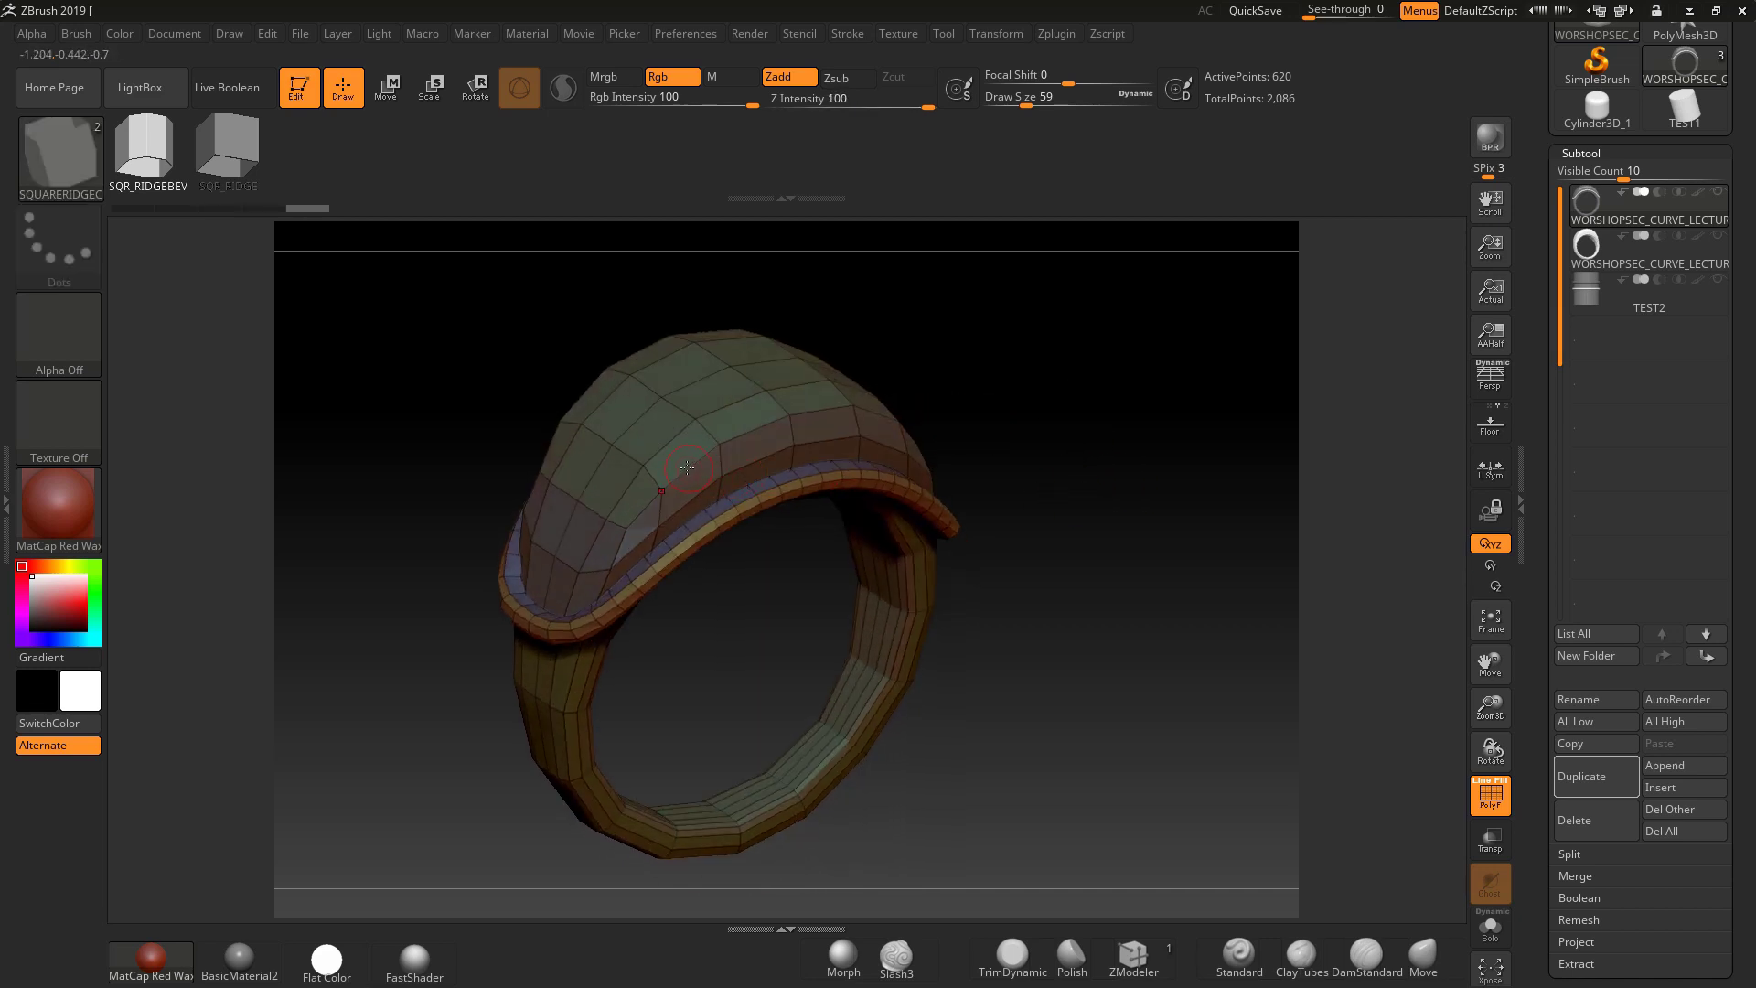
key("ctrl+f")
left_click(695, 472)
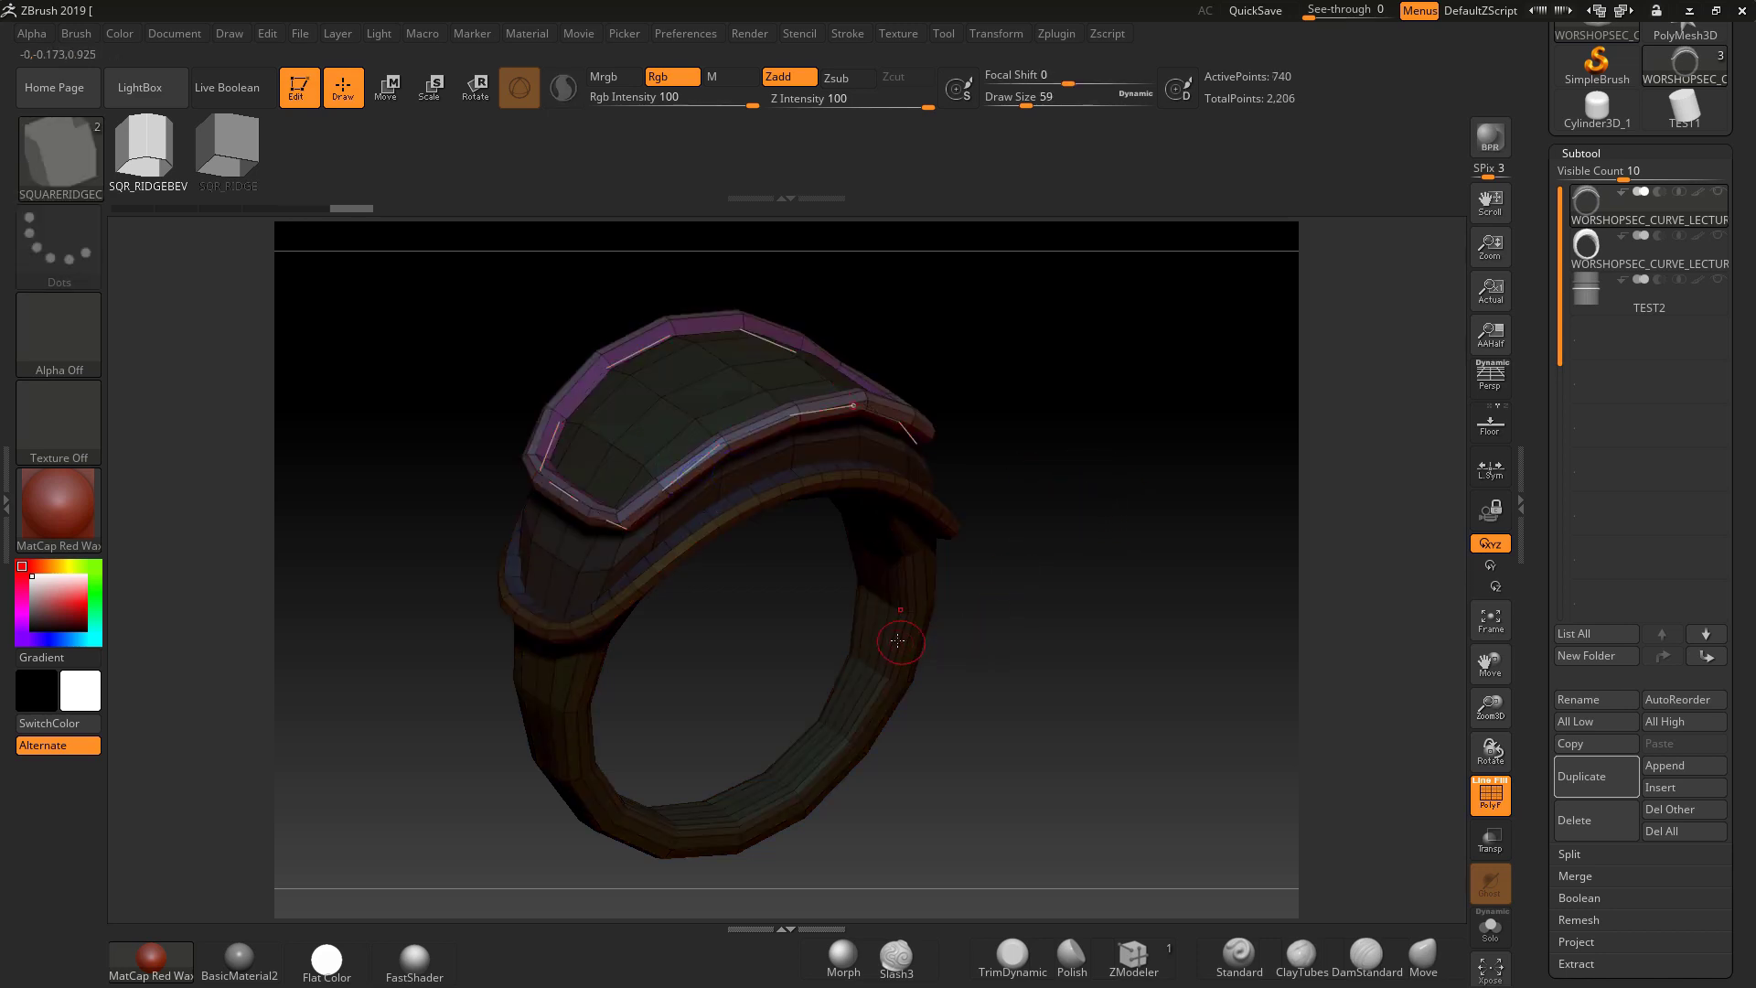
left_click_drag(1156, 596, 1086, 600, "shift")
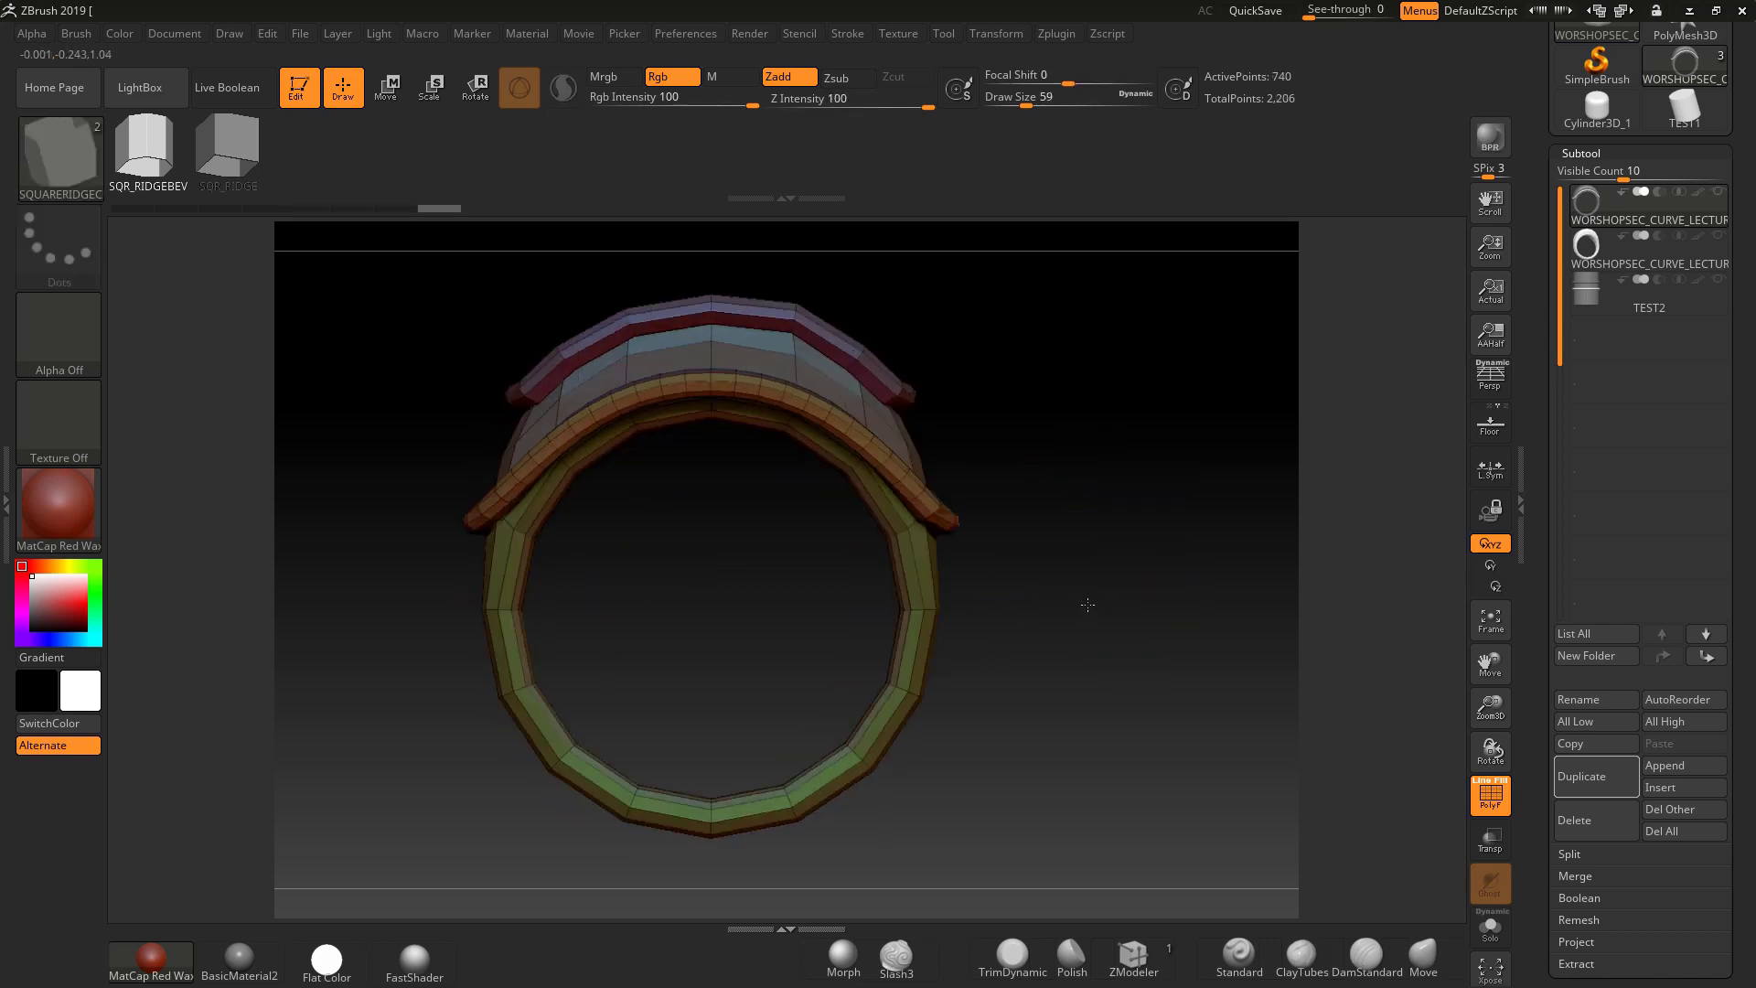
left_click_drag(1161, 557, 1100, 644)
left_click_drag(1082, 726, 1105, 687)
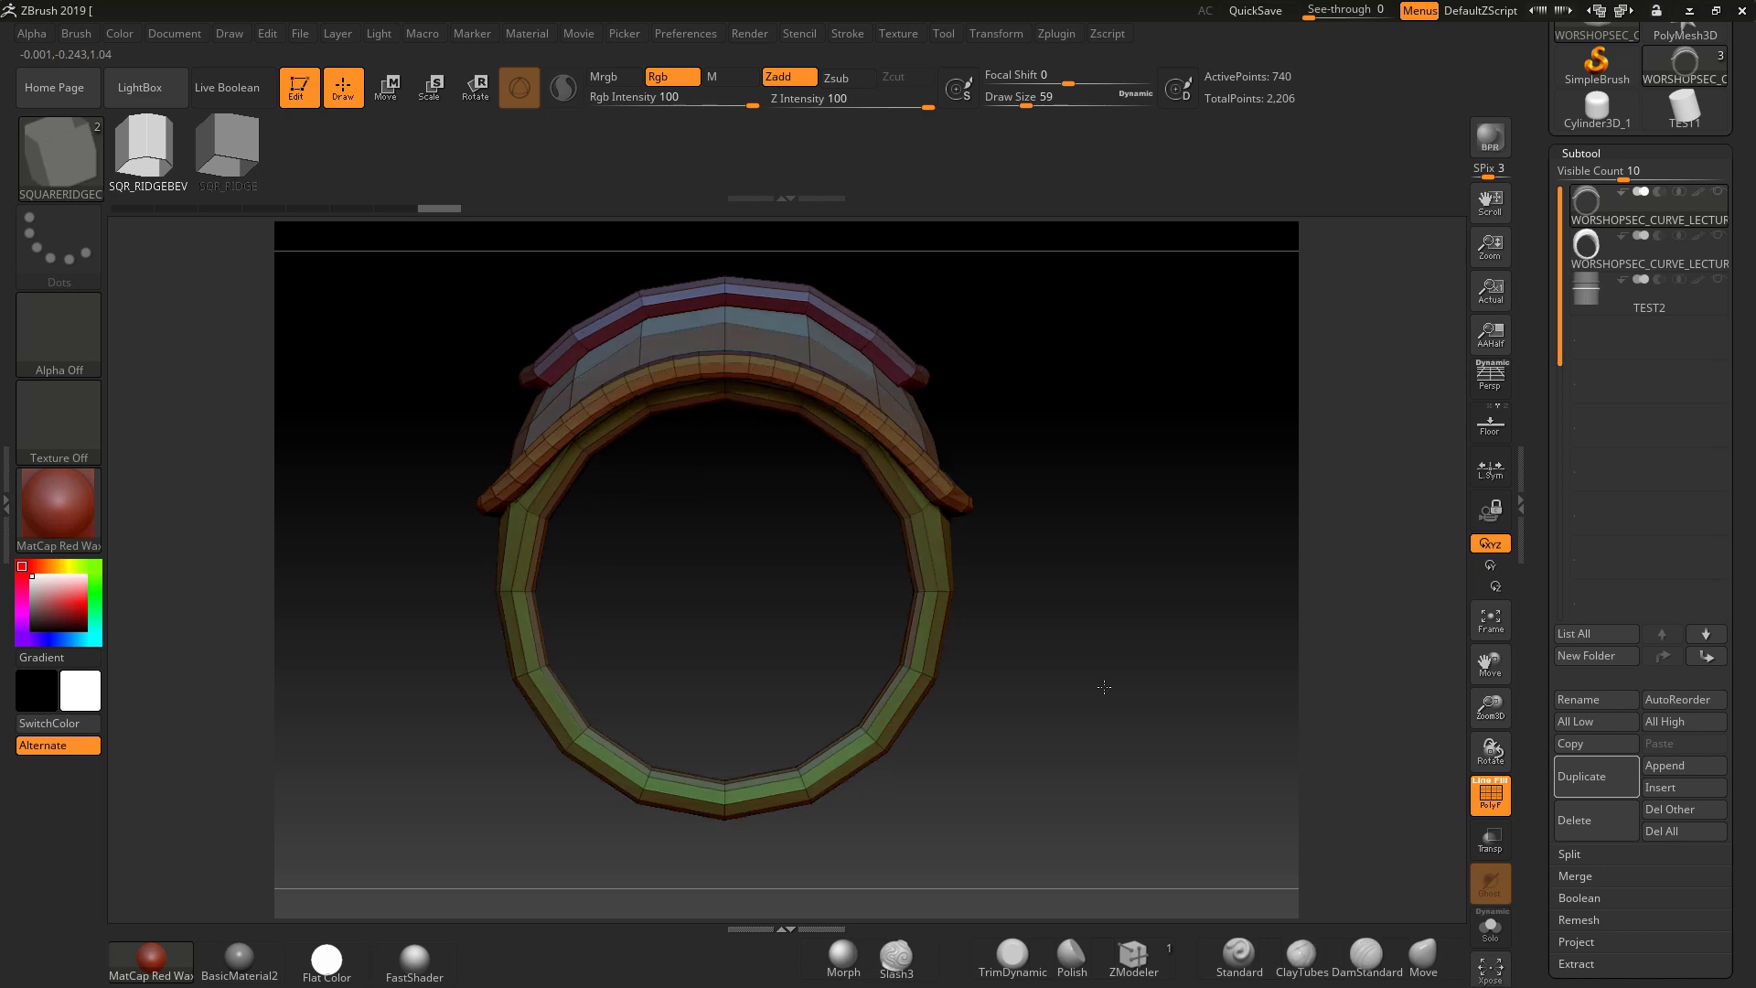
Assign a new polygroup to the polyloop on the side face of the ring's band with ZModeler.
left_click(1133, 956)
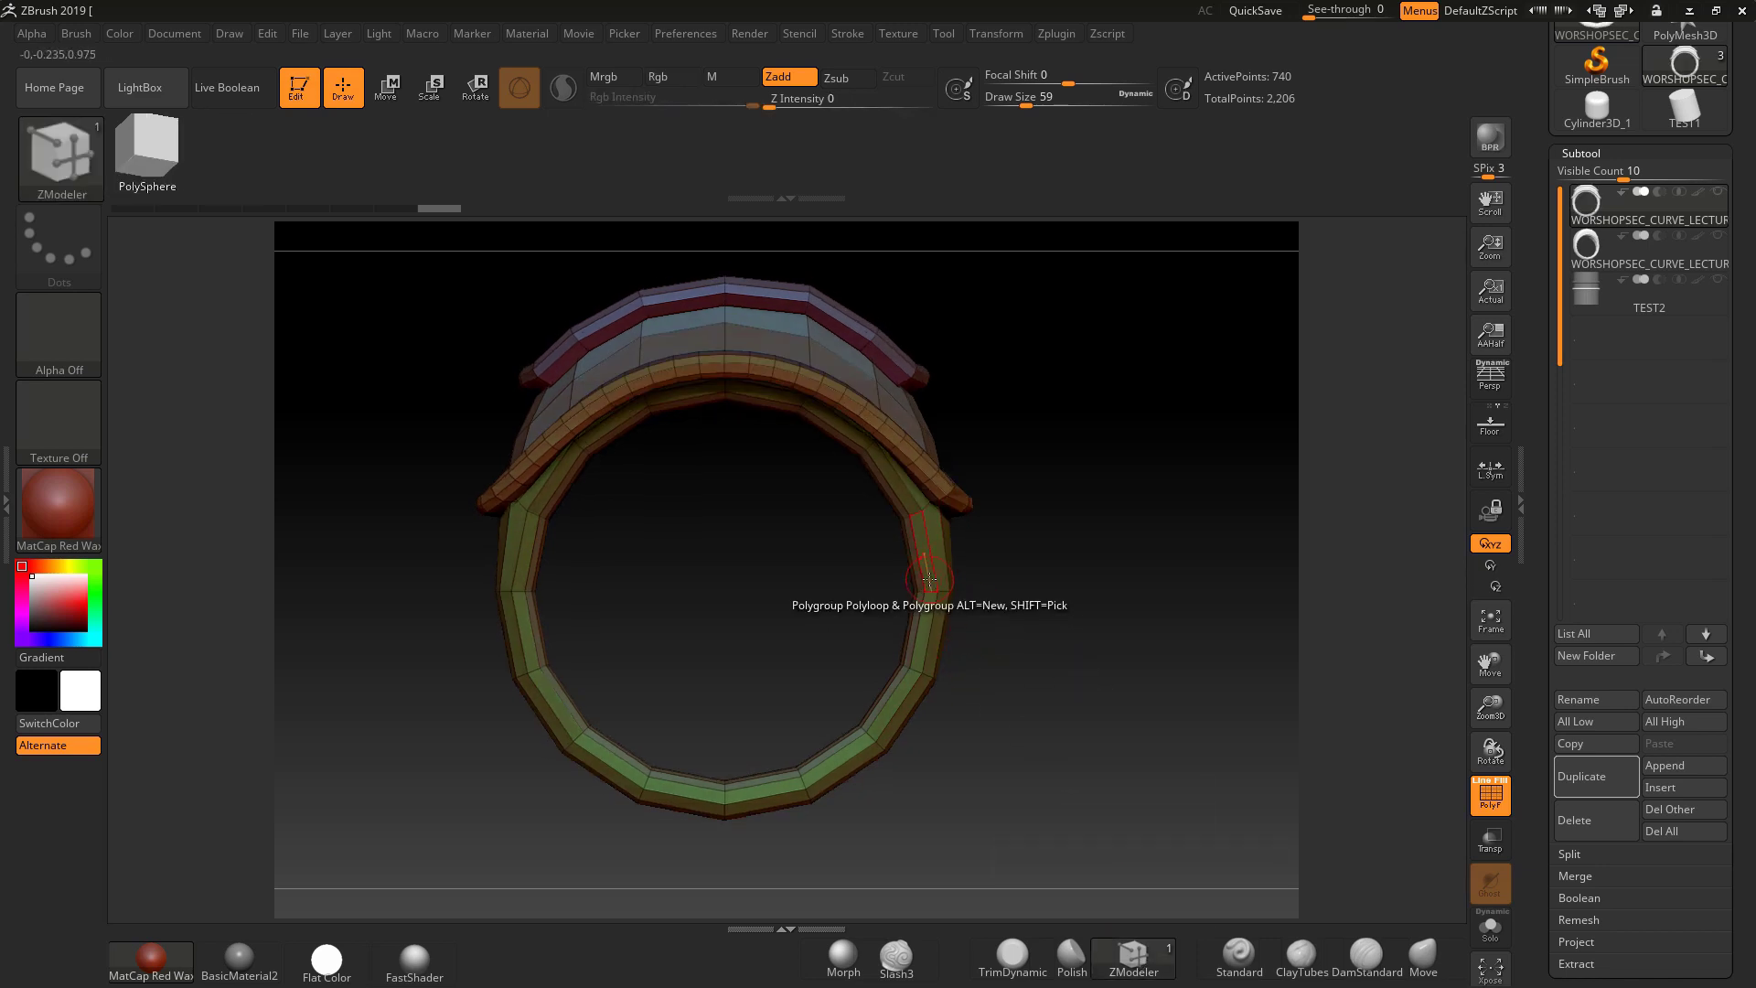
key("space")
left_click(930, 579)
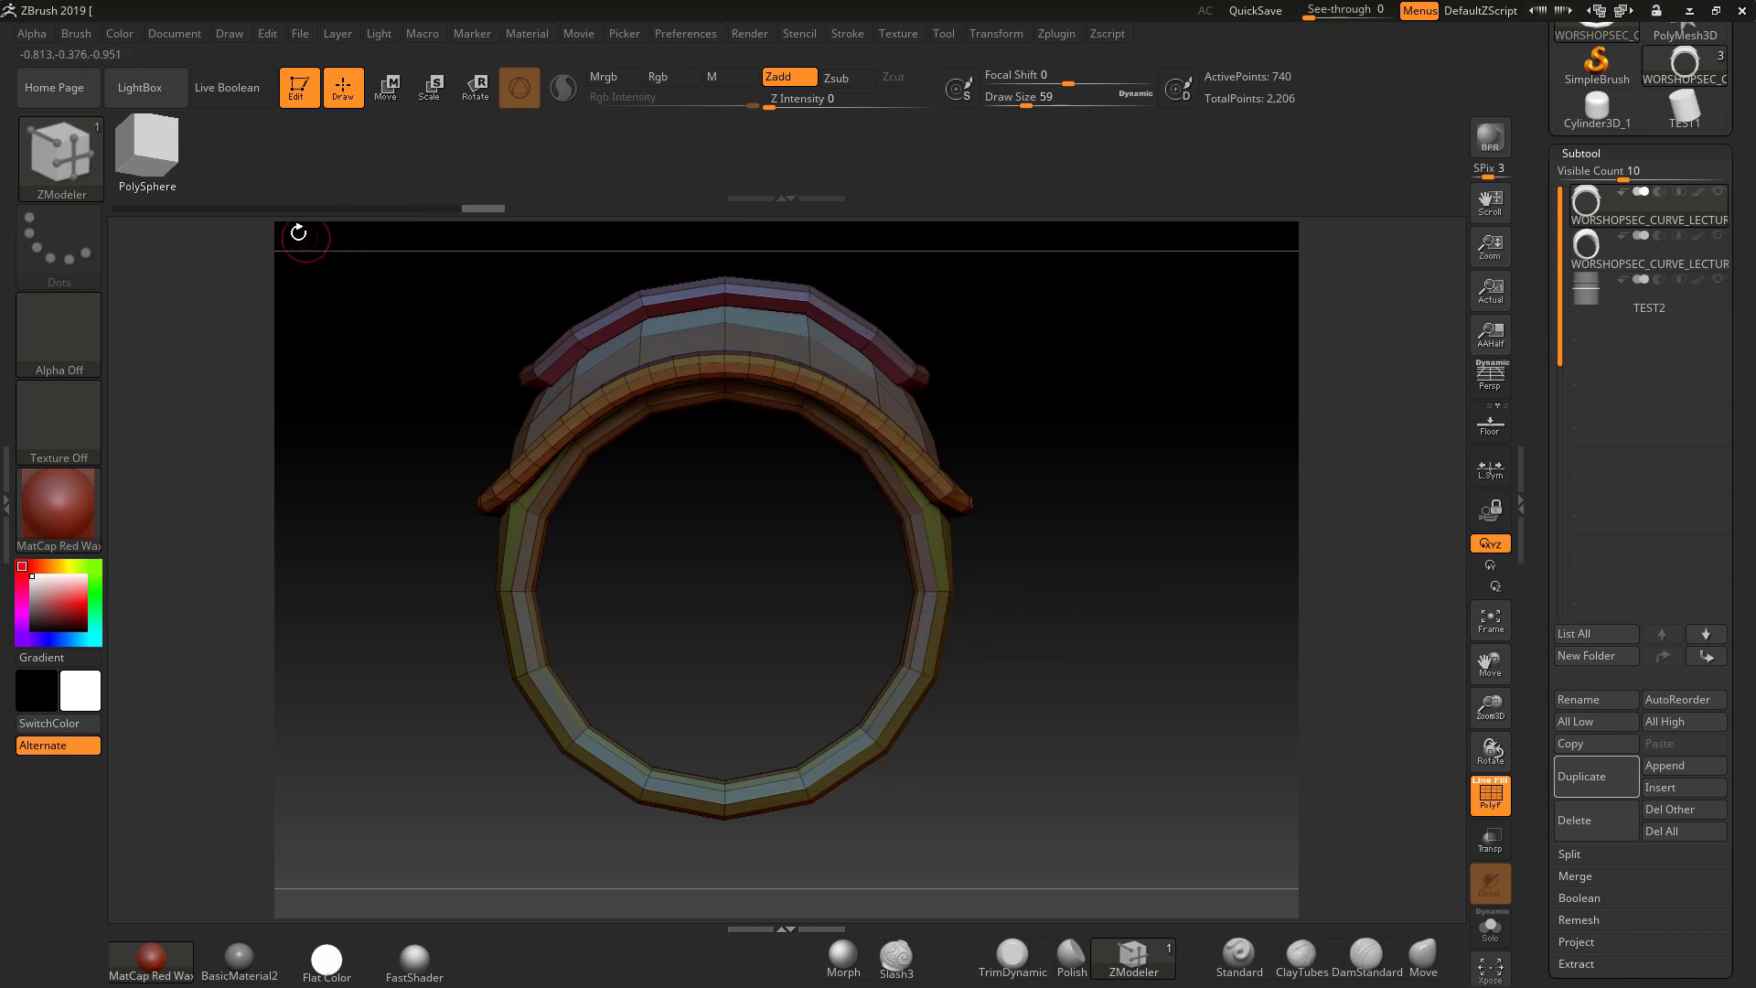
Run a SQR_RIDGEBEV ridge around the ring's opening along the new polygroup's border.
left_click(61, 155)
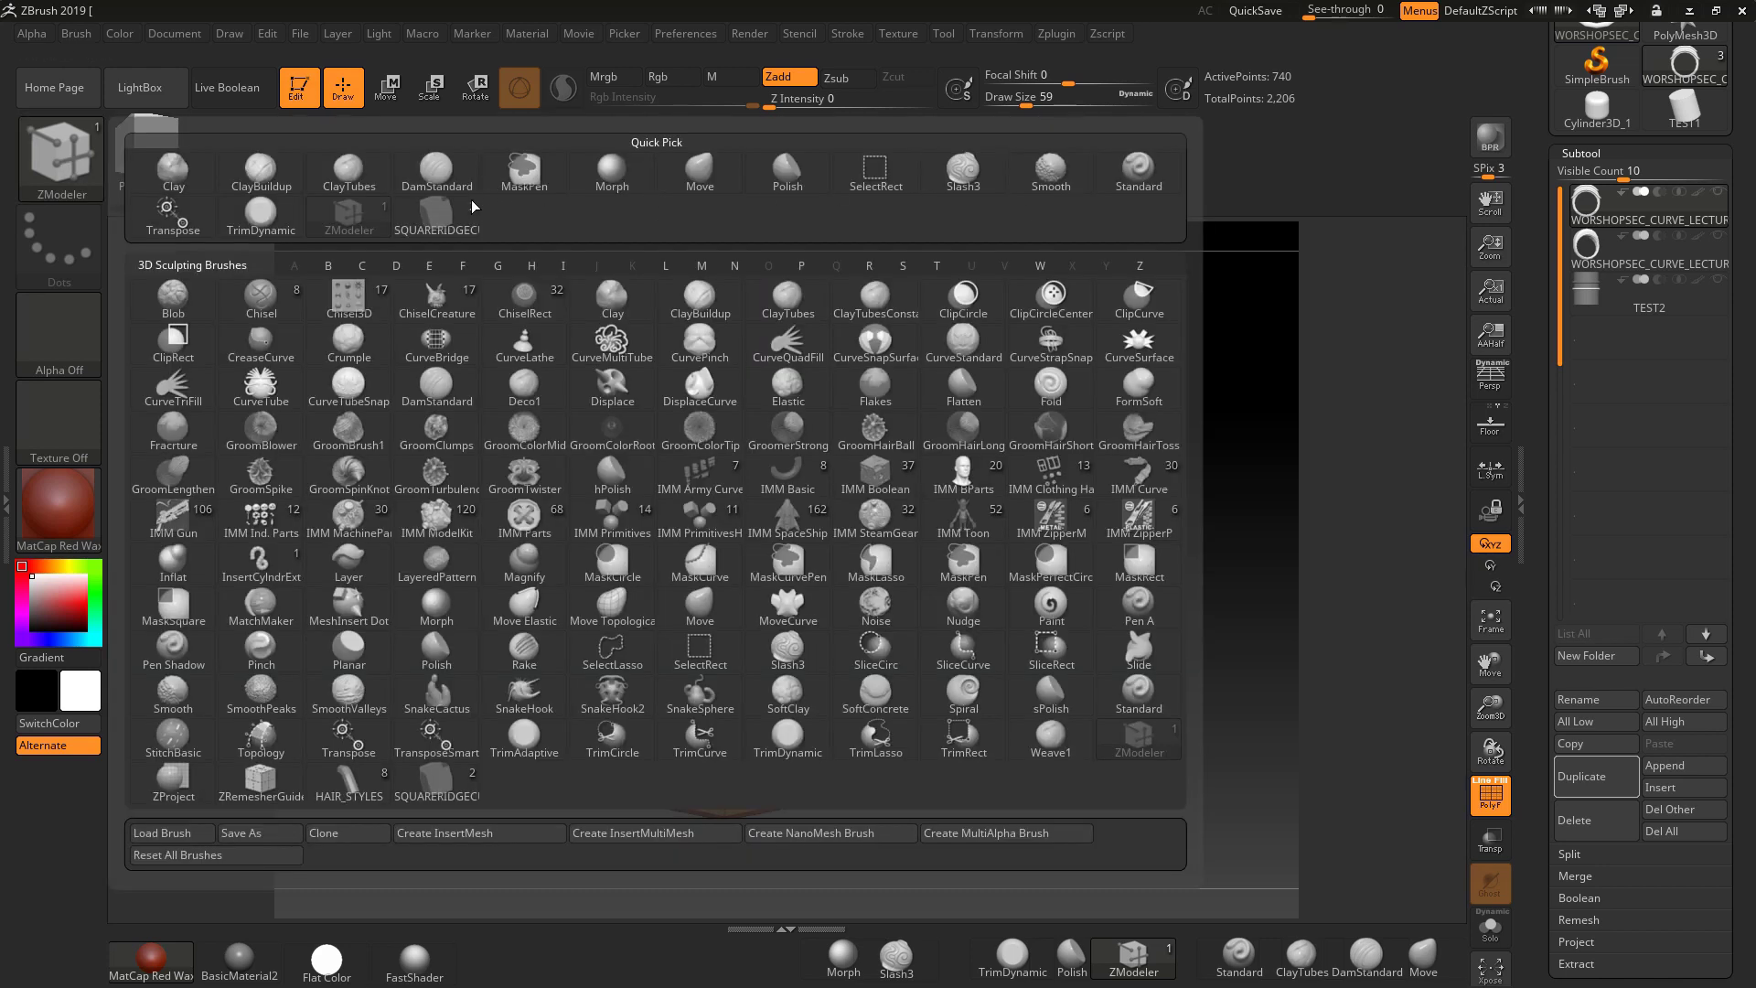
left_click(430, 217)
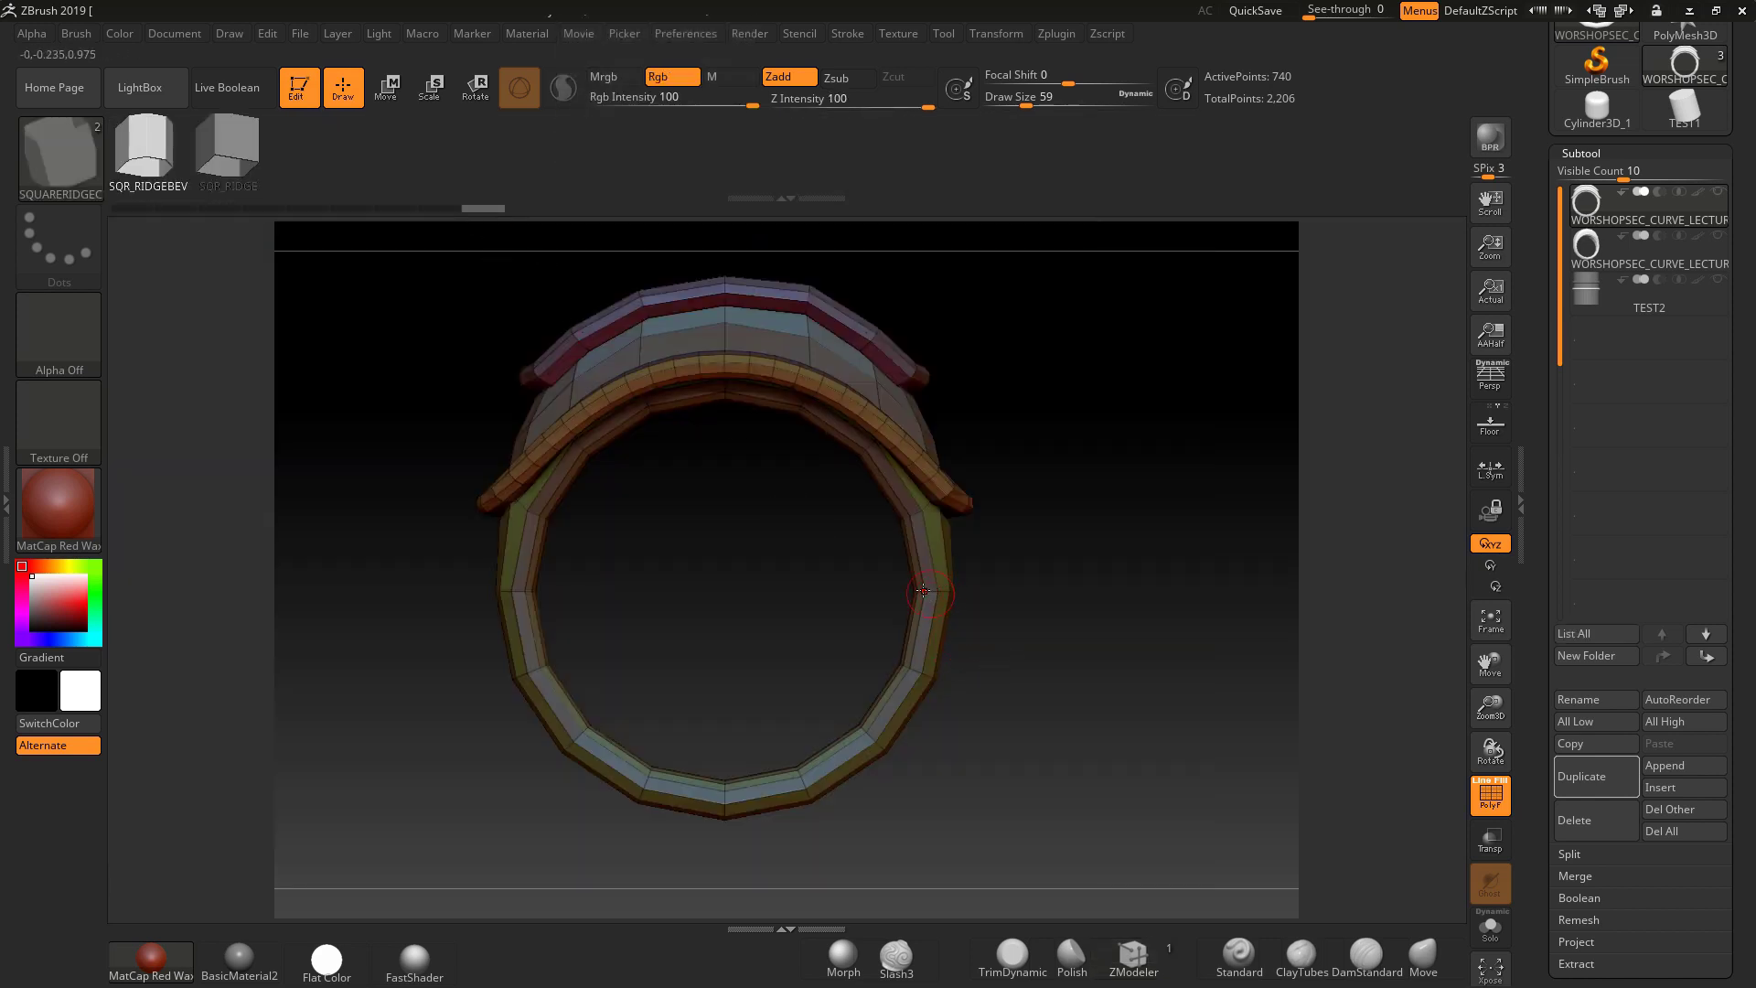
left_click(915, 678)
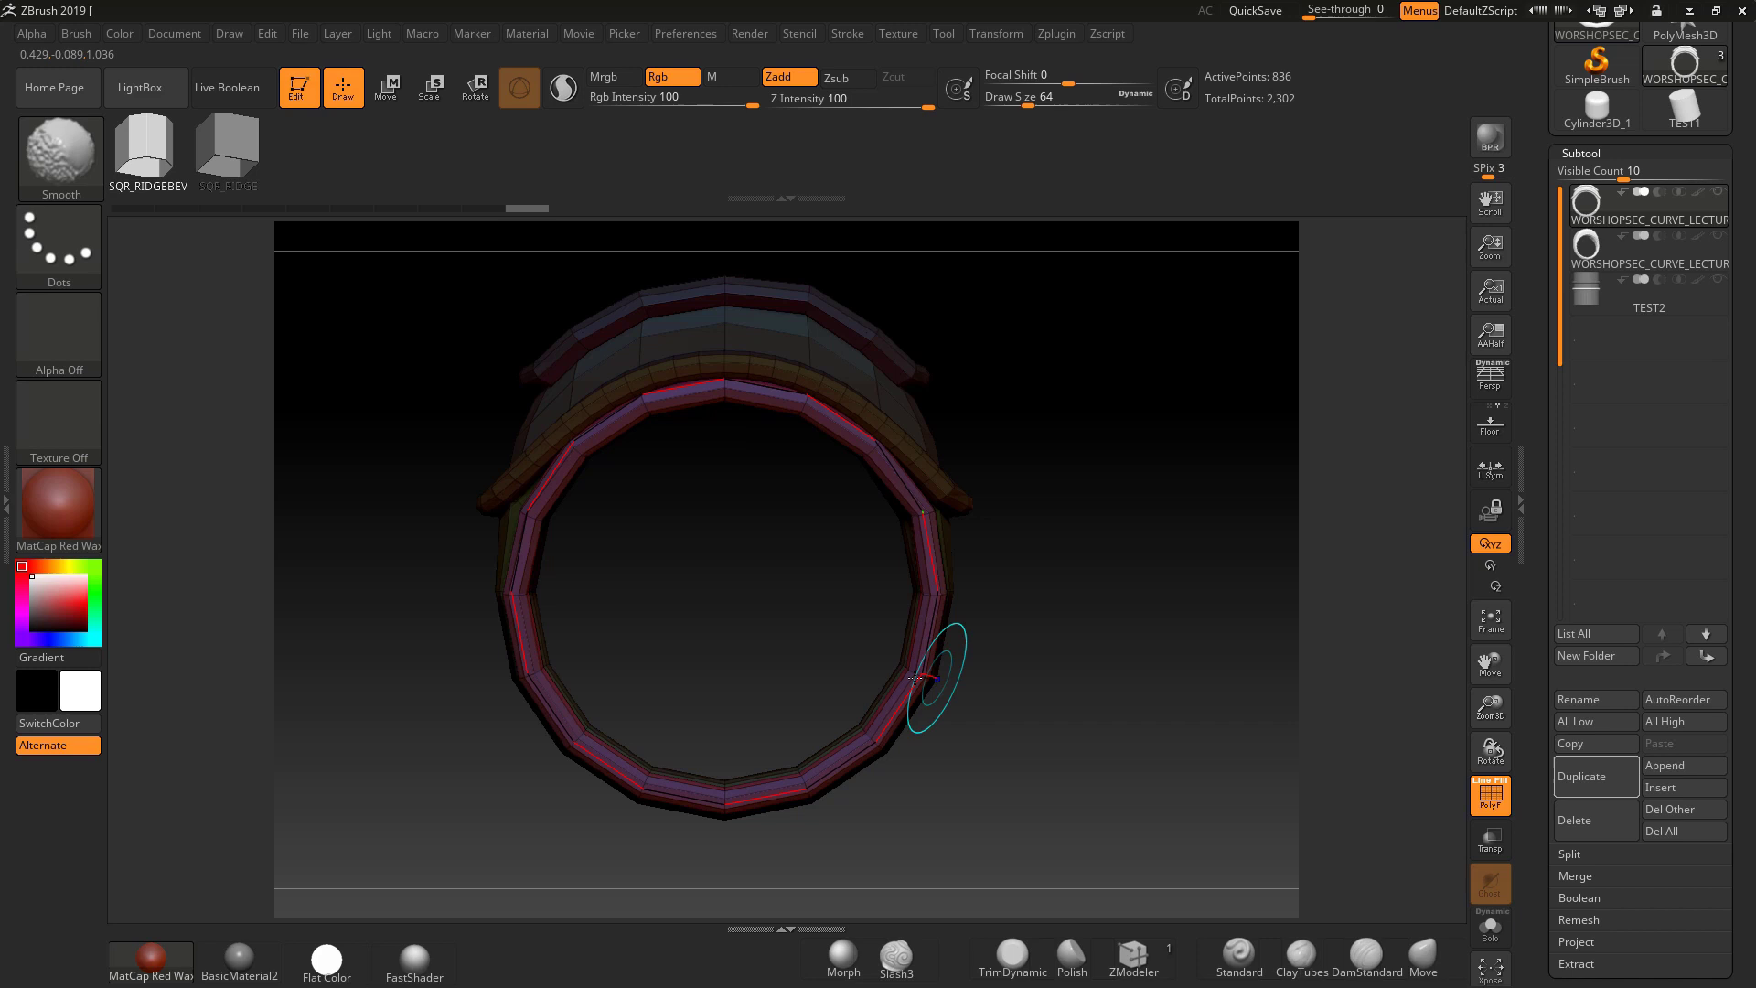
Rebuild the smoothed opening ridge at draw size 33 and clear the mask.
key("space")
left_click_drag(1103, 638, 1109, 638)
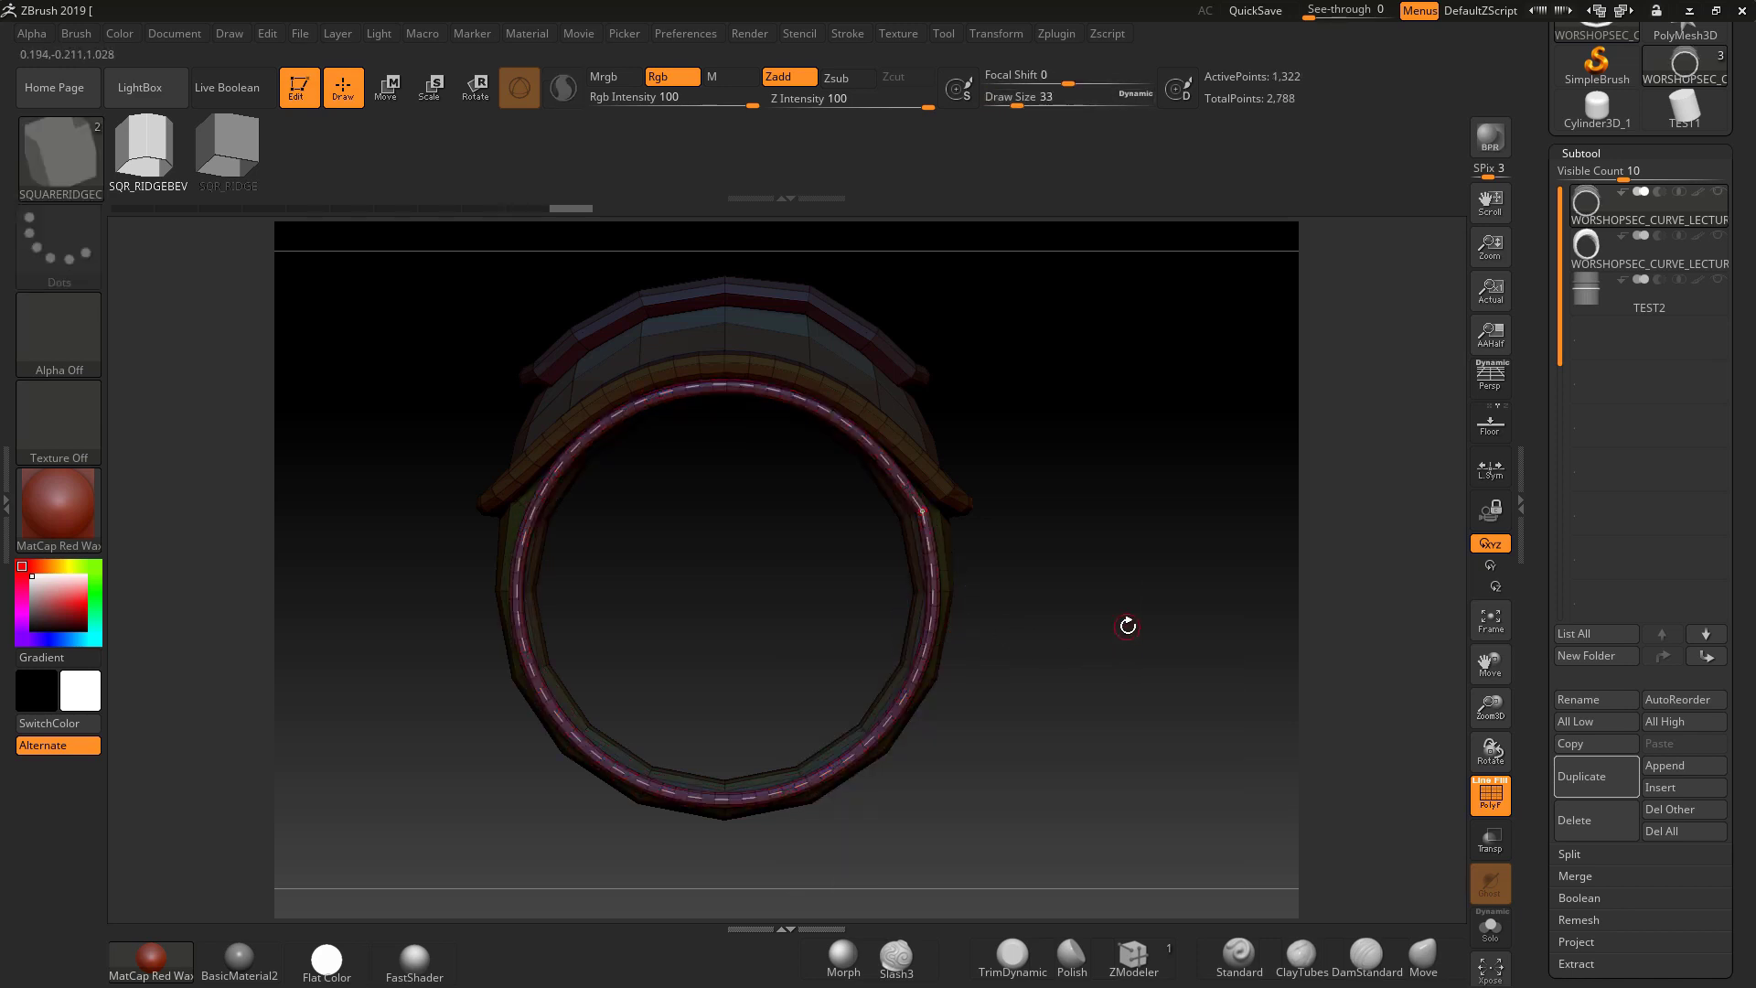
left_click(885, 382)
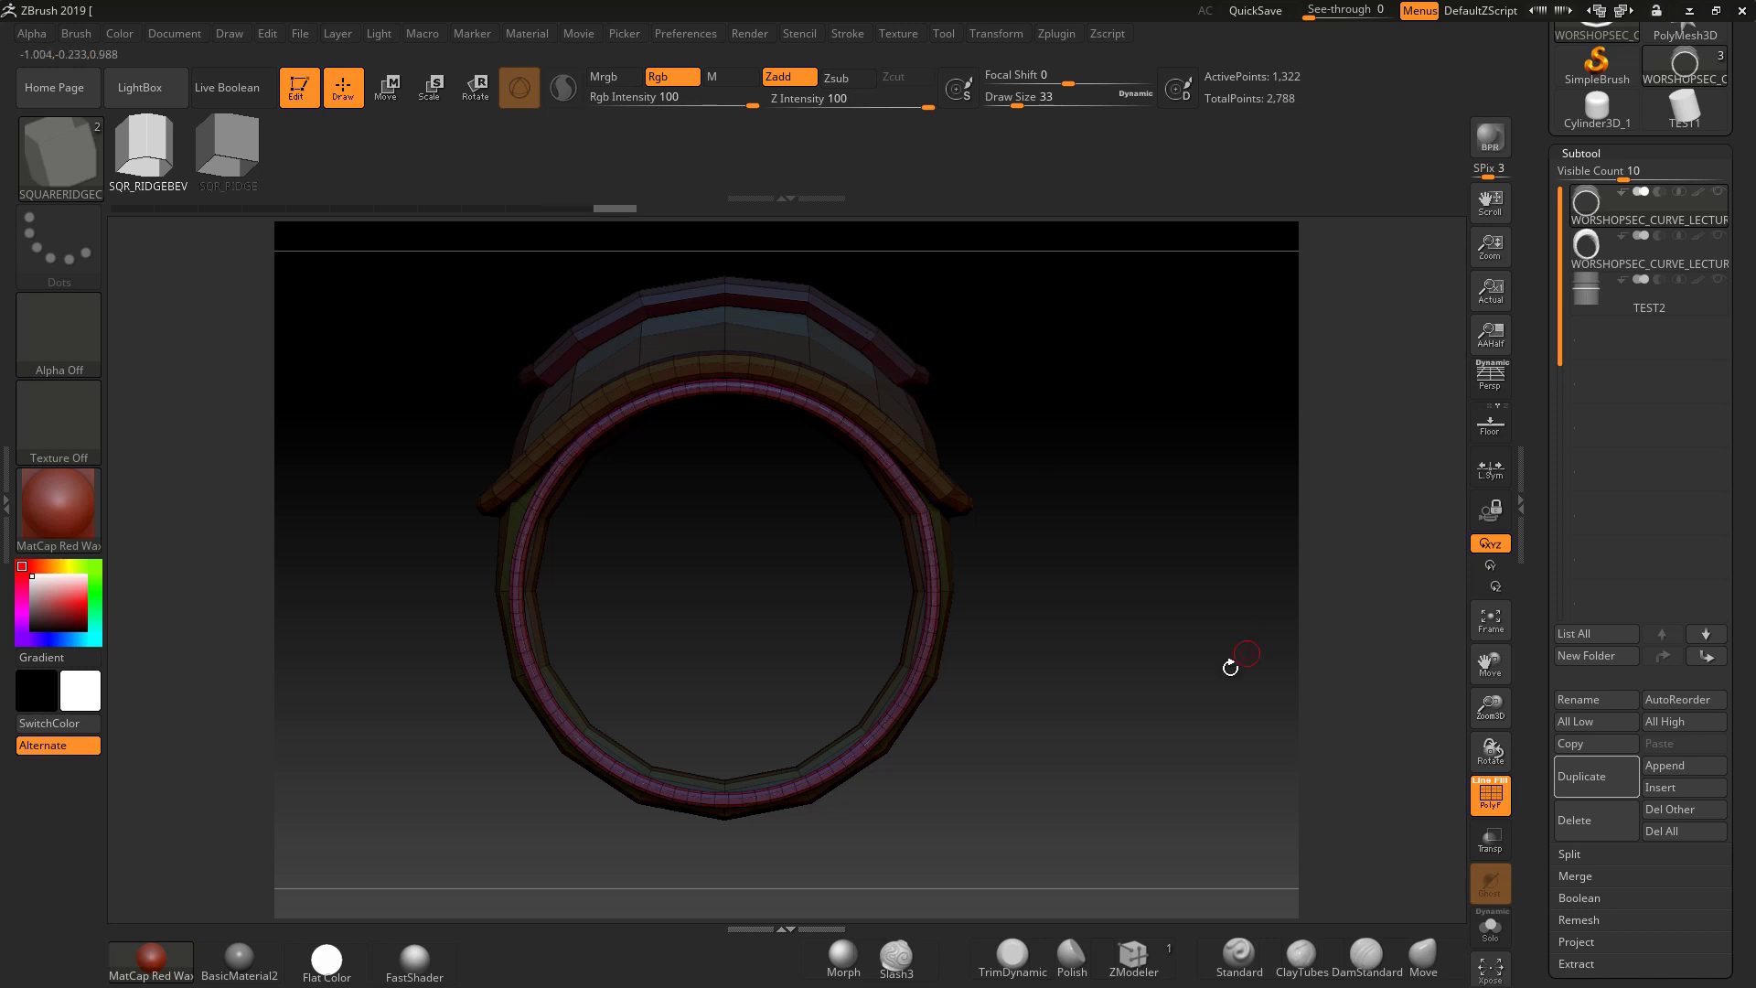
left_click_drag(1132, 517, 1297, 821, "ctrl")
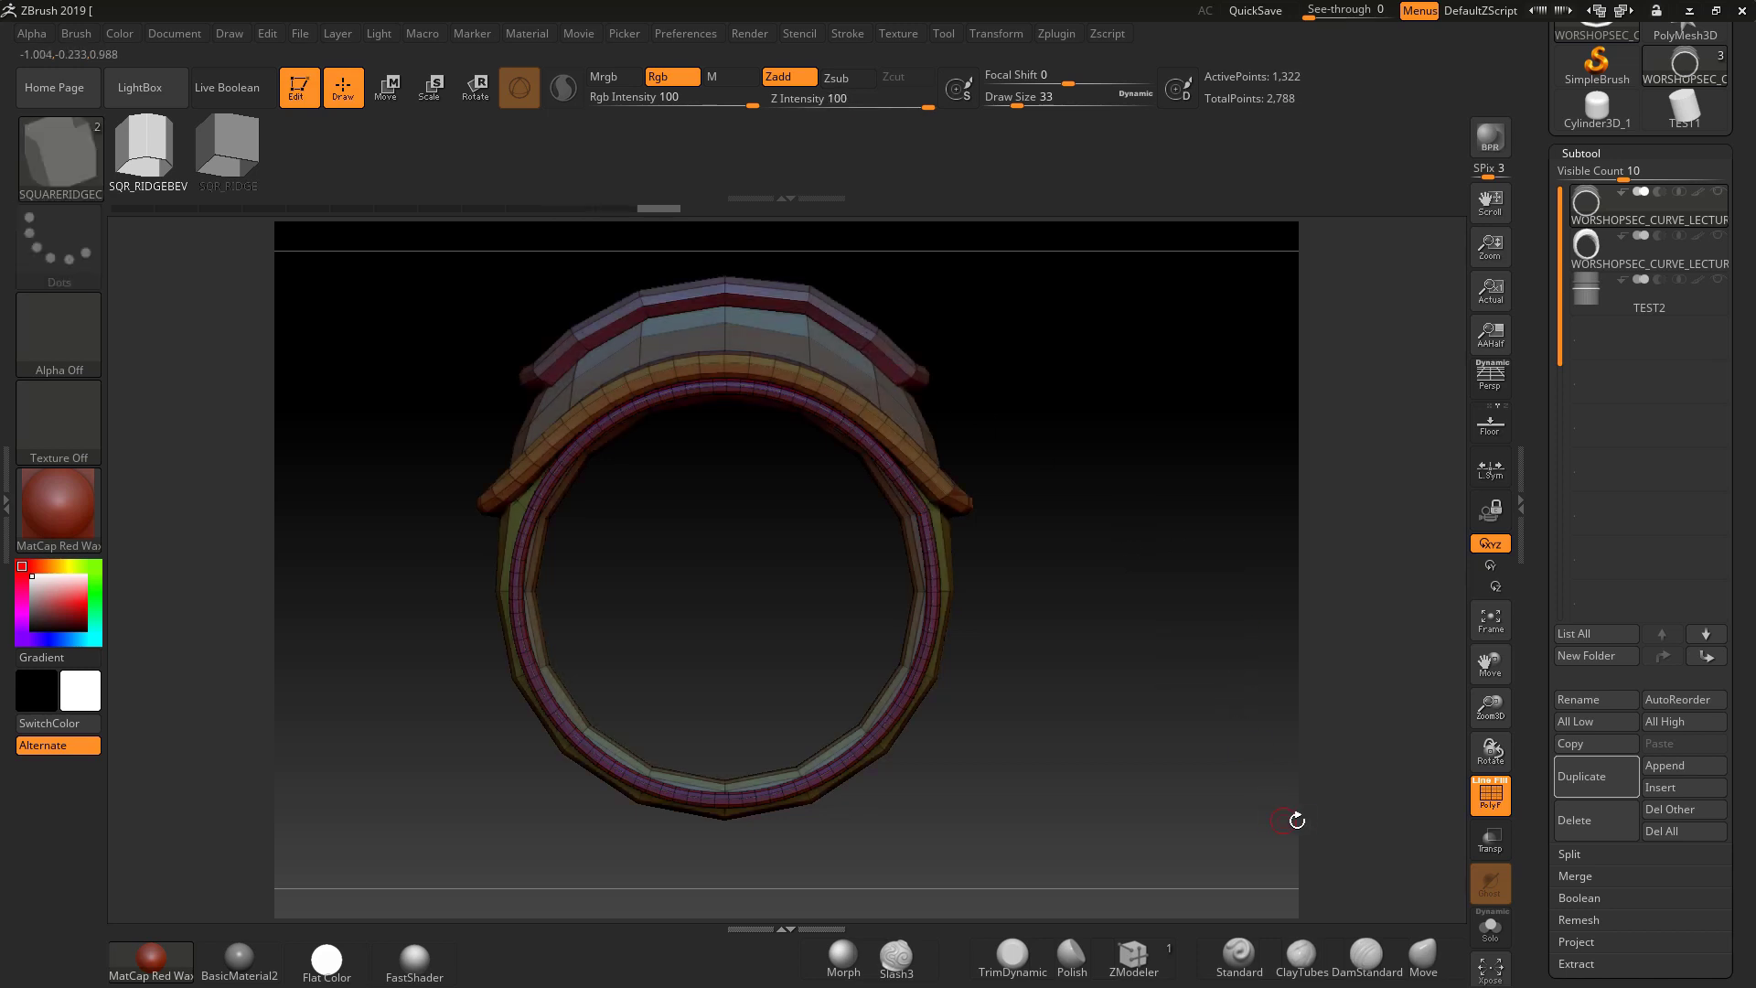
Turn off the polyframe display and inspect the ridges on the crown and around the ring's opening.
left_click(1484, 796)
left_click_drag(1242, 705, 1087, 700, "alt")
mouse_move(1156, 577)
left_mouse_down("alt")
mouse_move(1084, 664)
mouse_move(1126, 565)
left_mouse_up("alt")
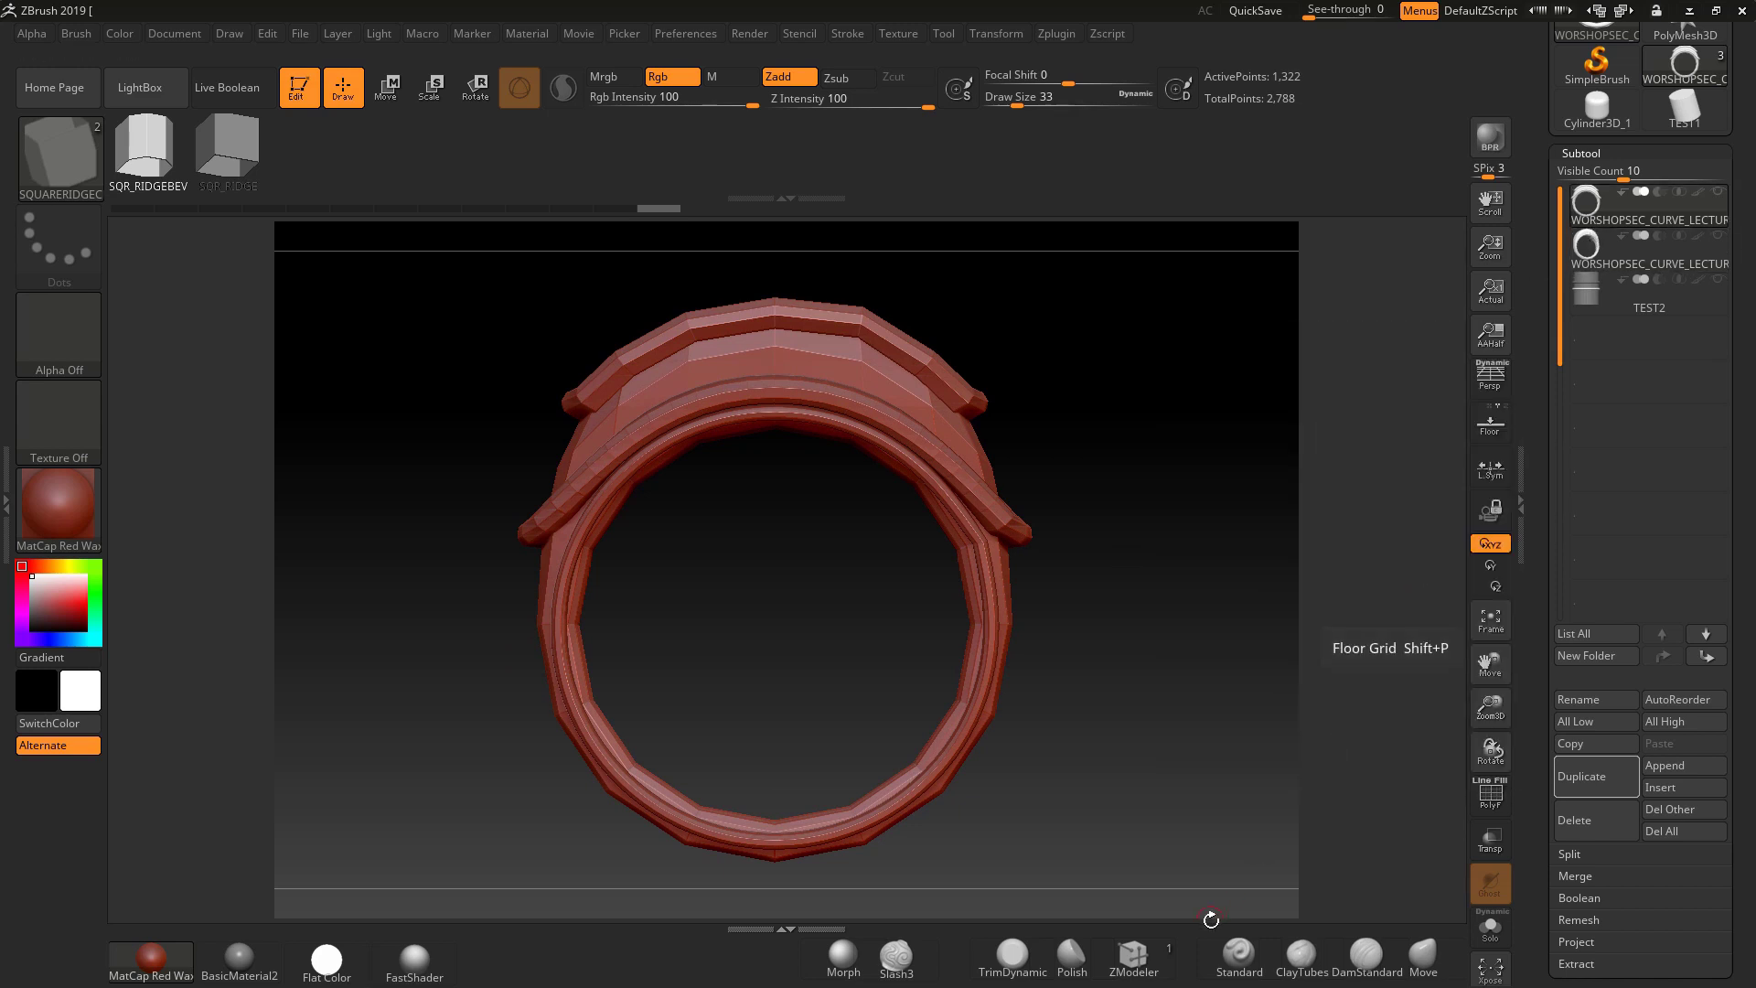
left_click(1135, 954)
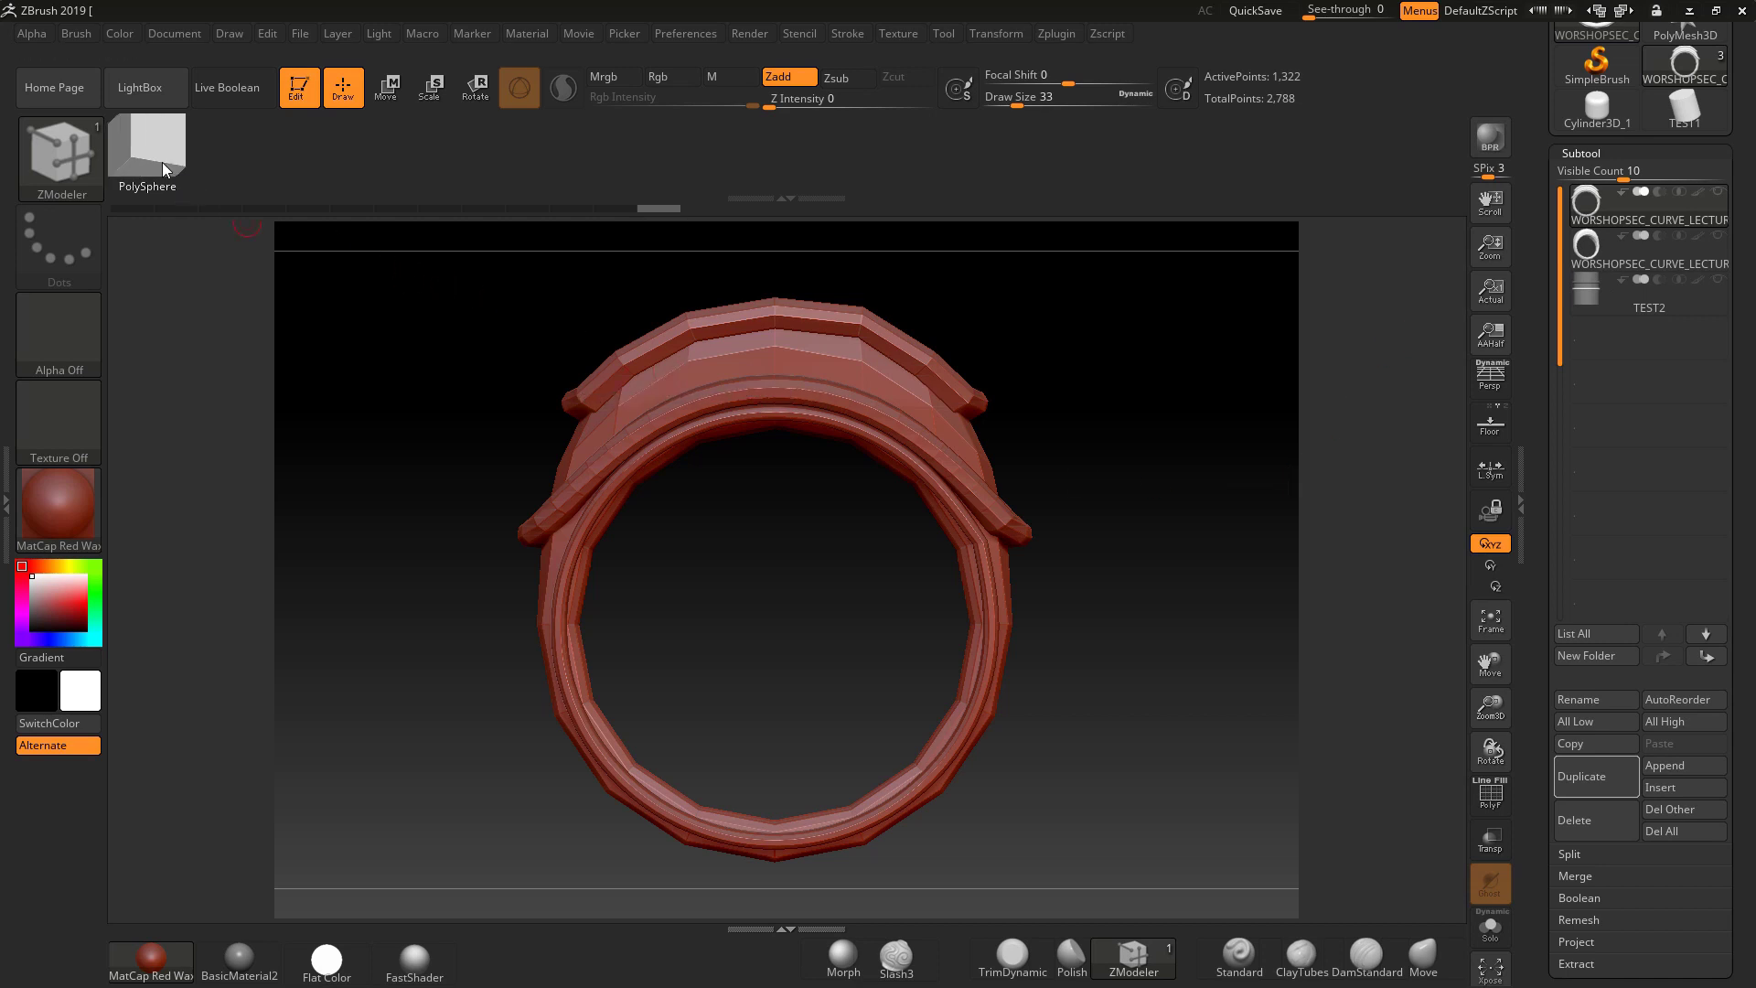
left_click(52, 130)
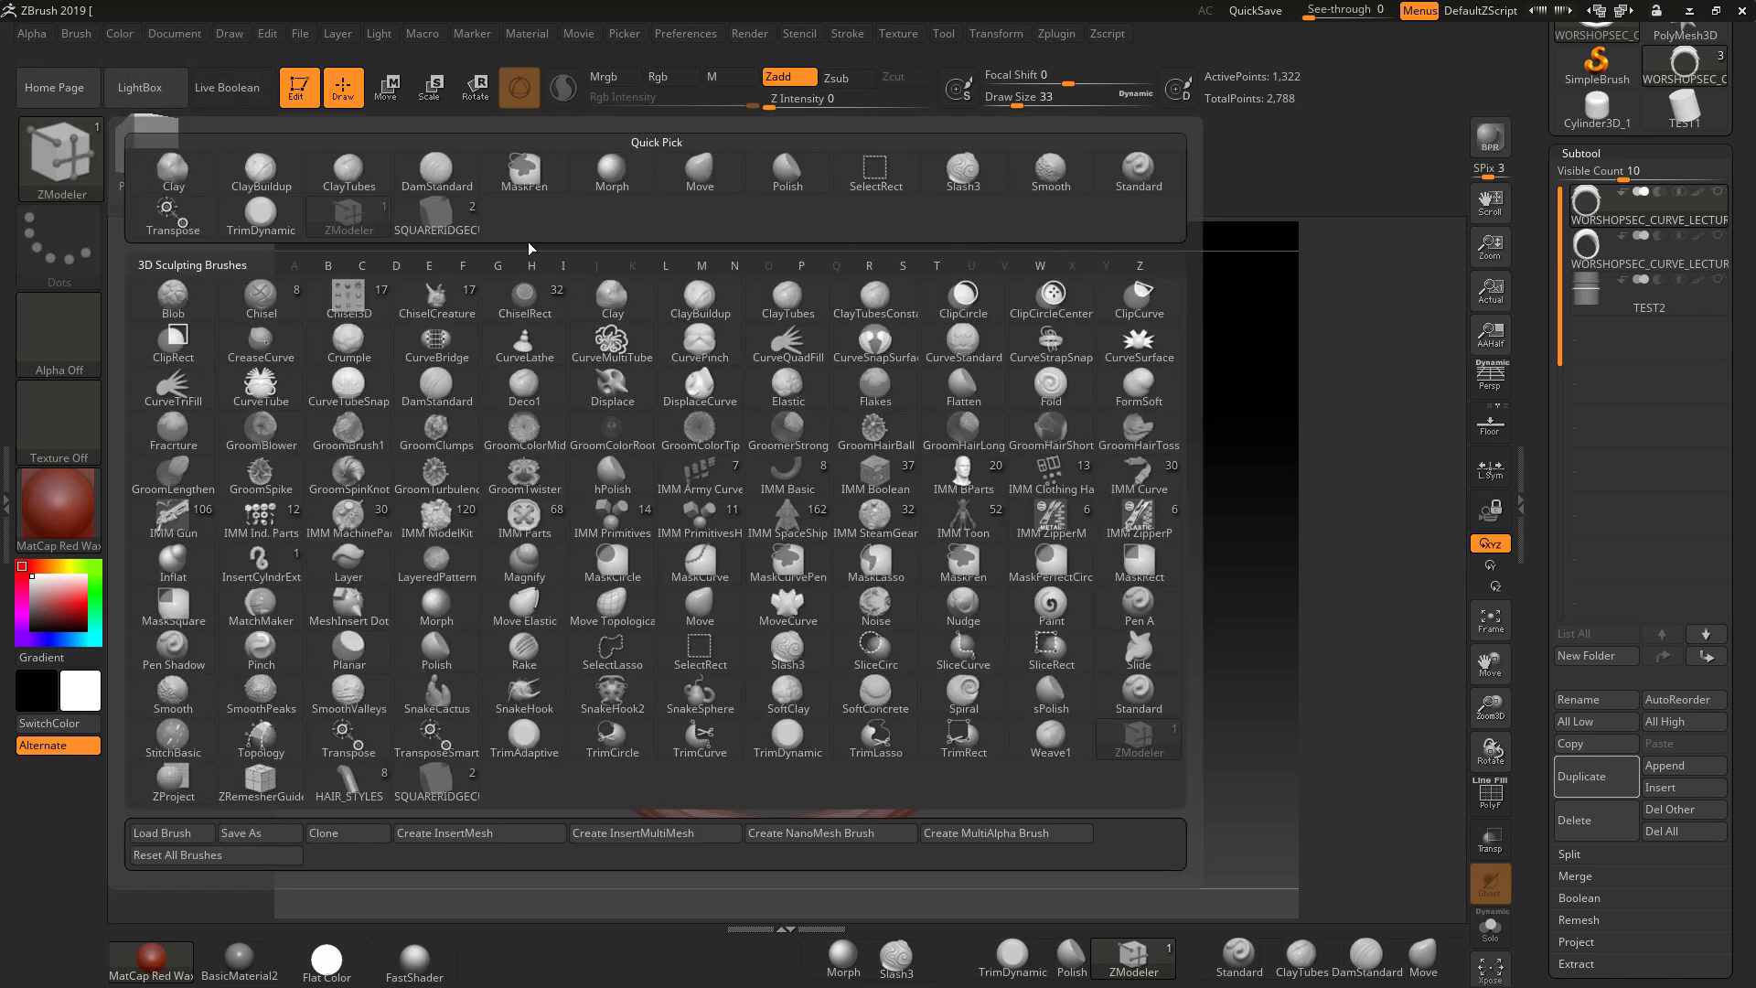
left_click(432, 211)
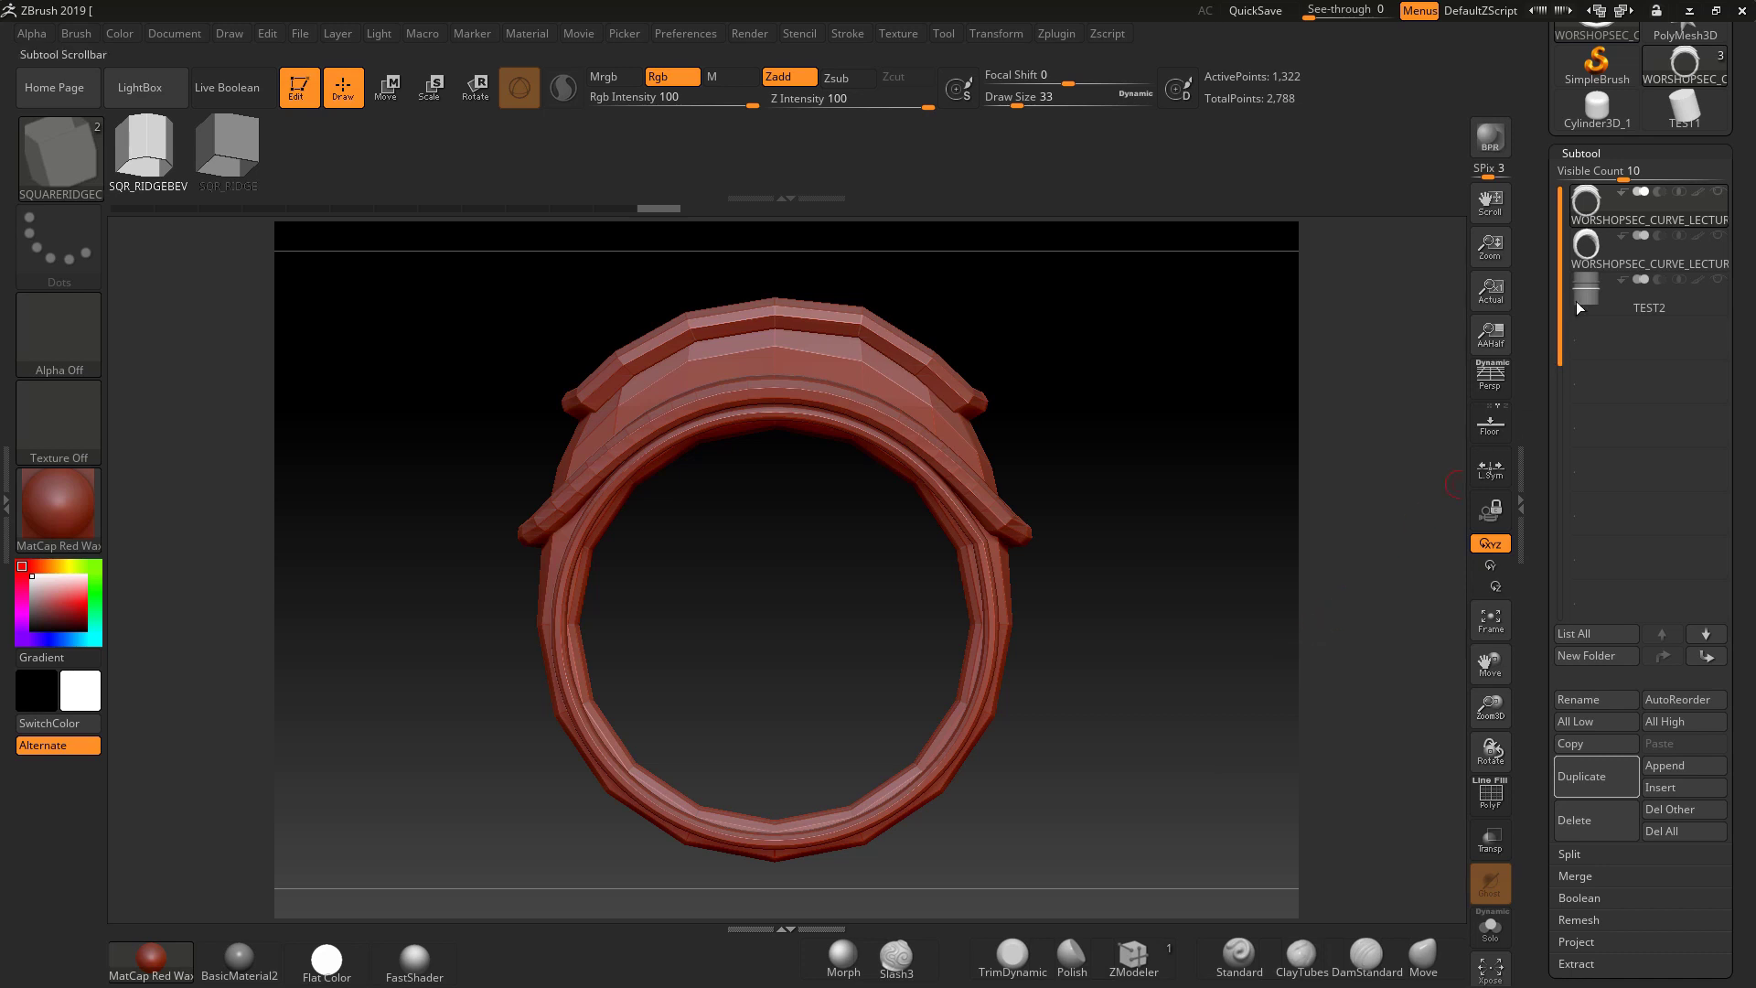
Make the WORSHOPSEC_CURVE_LECTURE1 ring active with polyframe on and revert it to undo history step 2, before the ridge.
left_click(1590, 240)
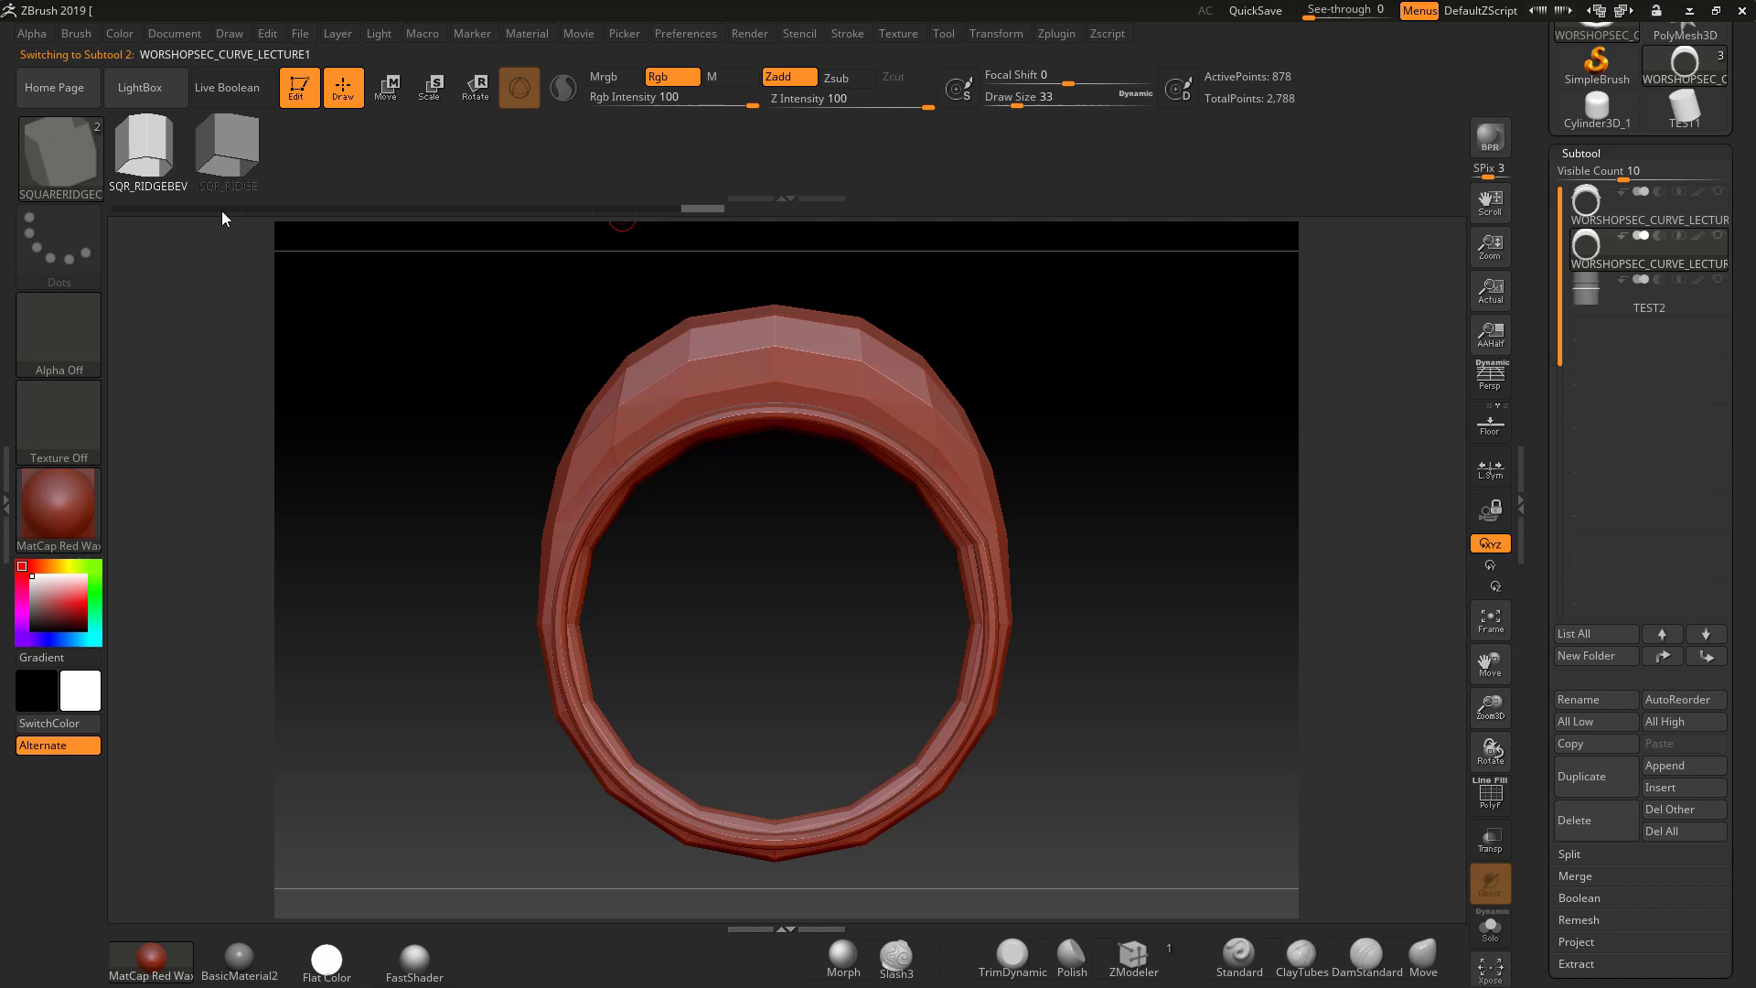
left_click(174, 203)
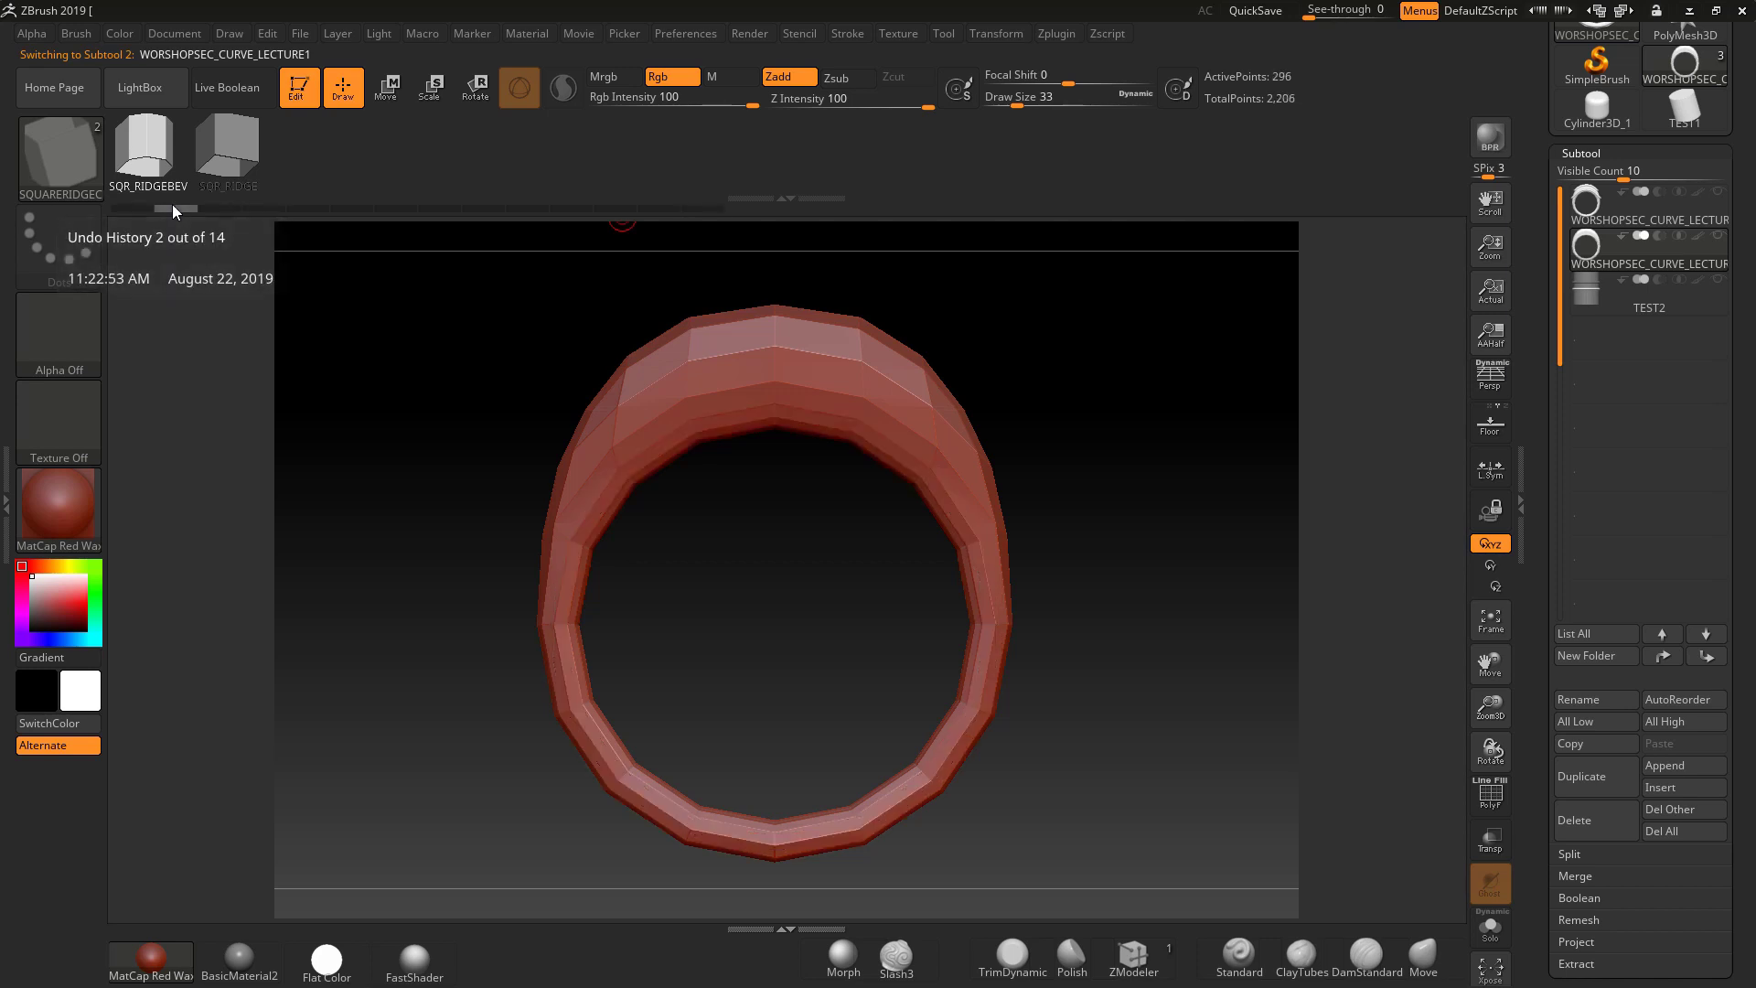
left_click(1493, 795)
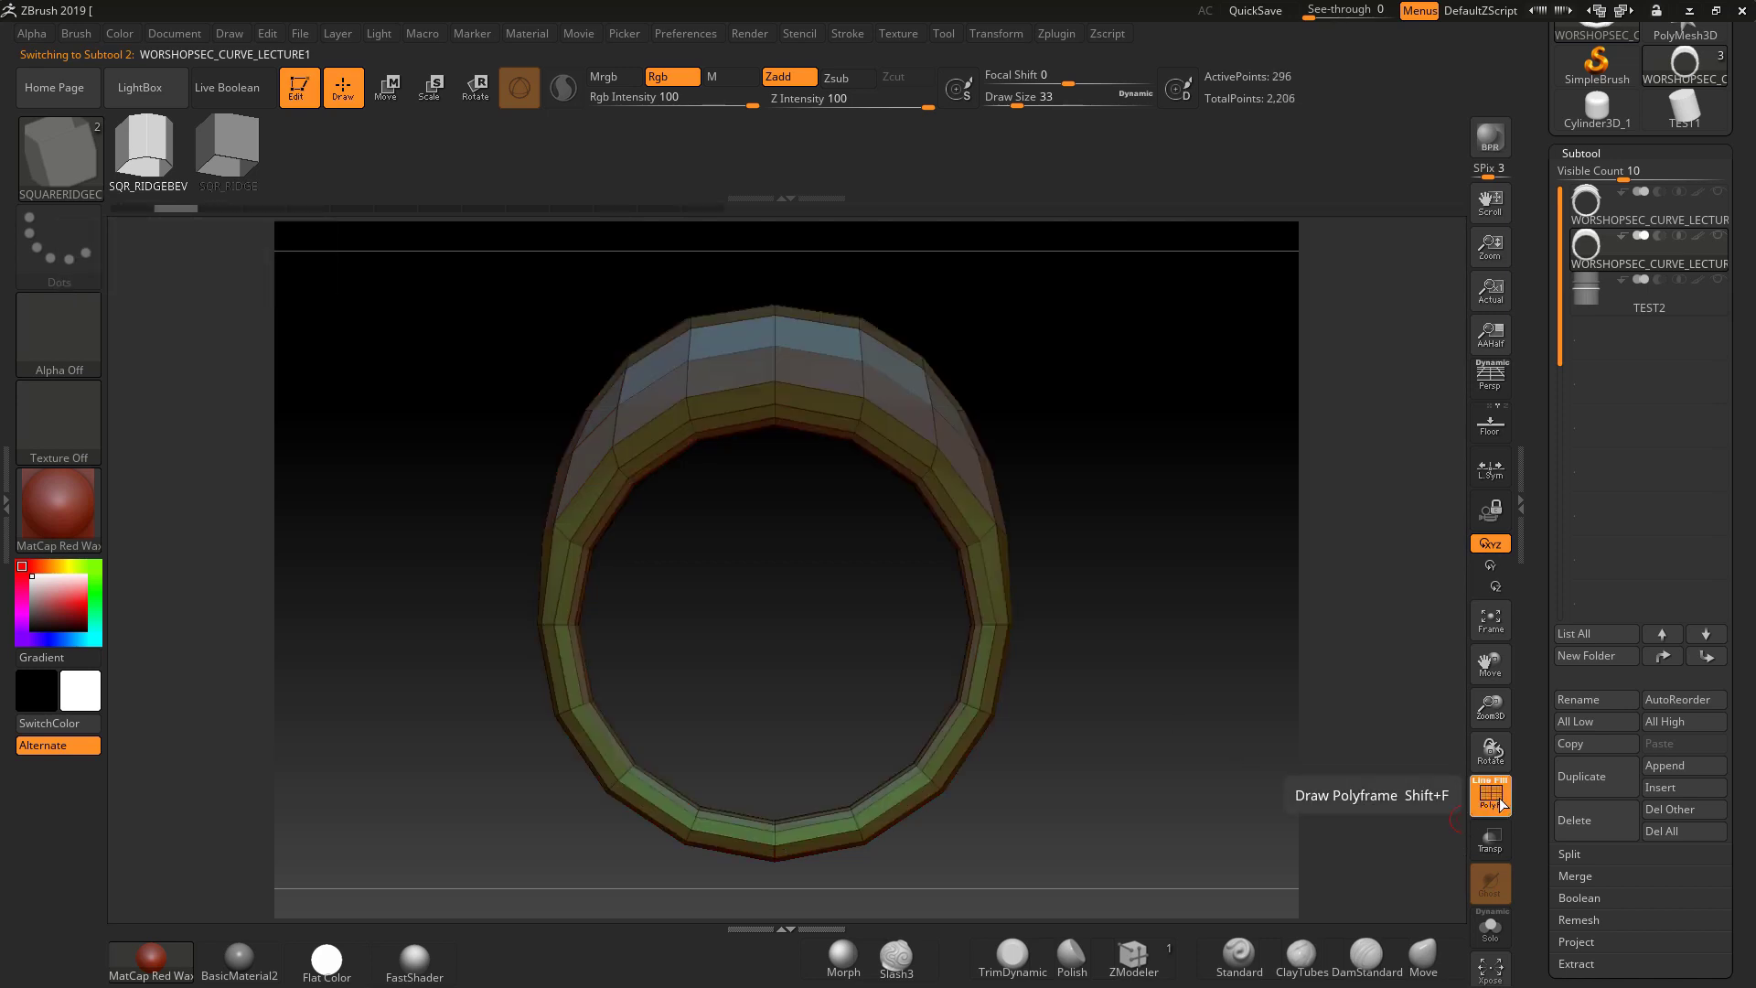
left_click(300, 209)
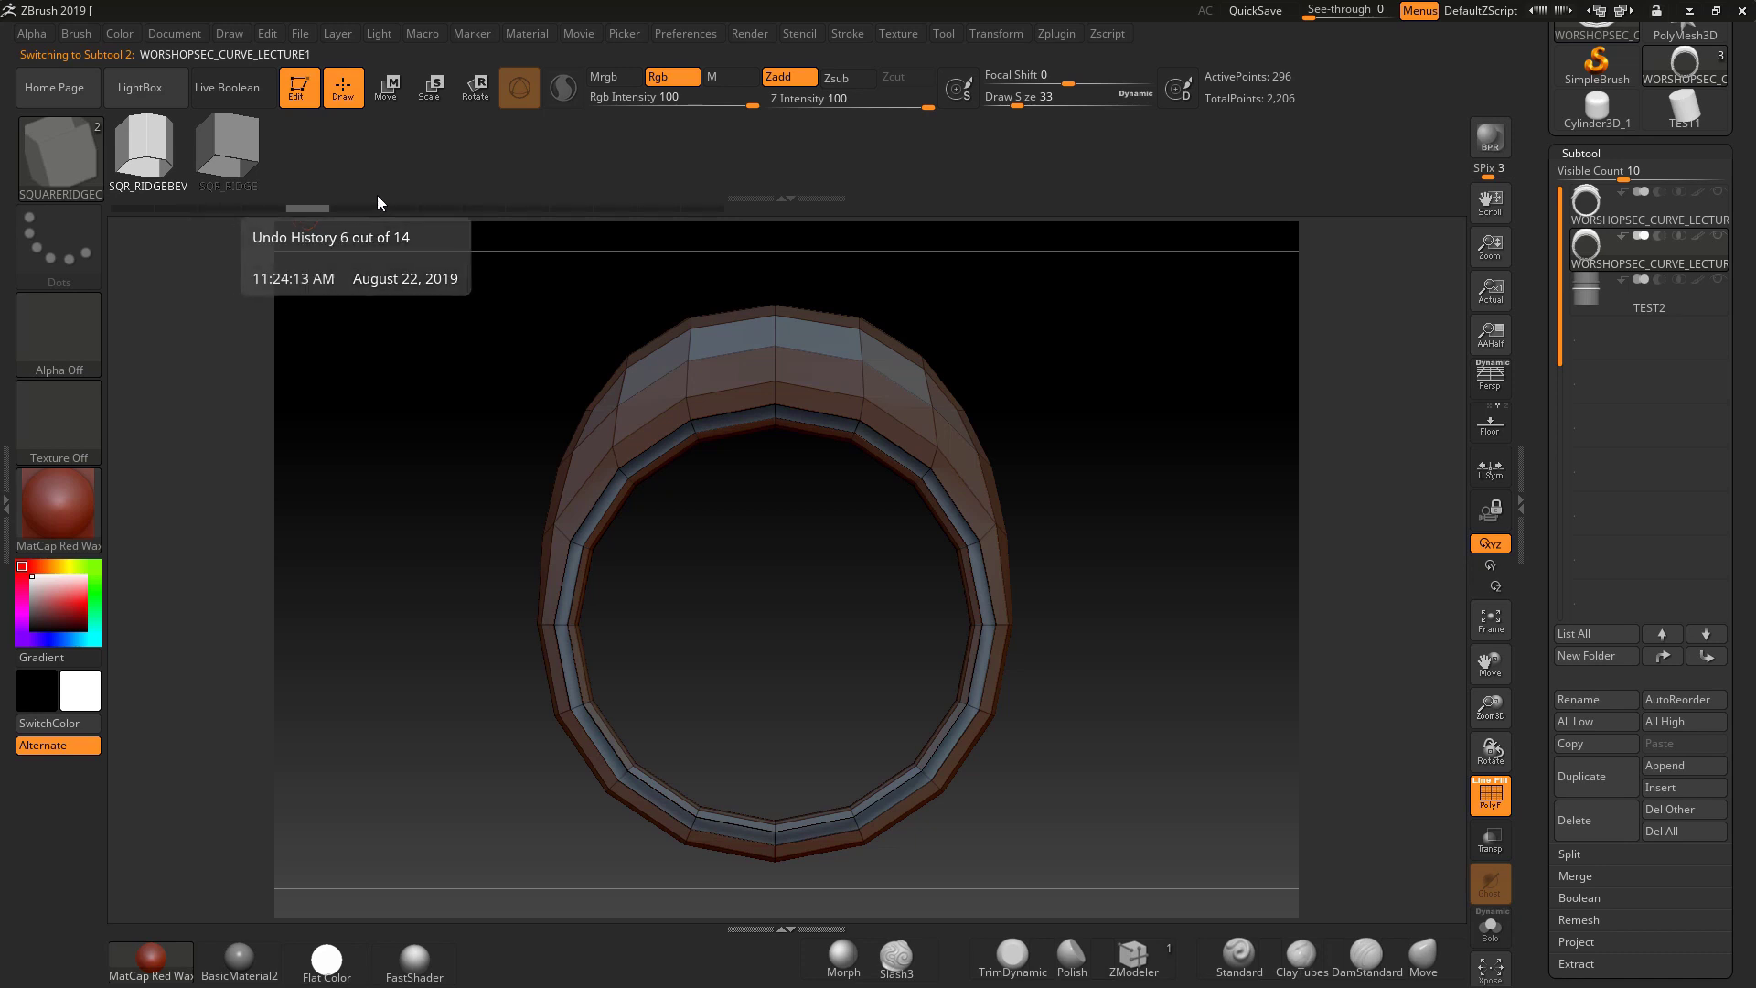
left_click(440, 208)
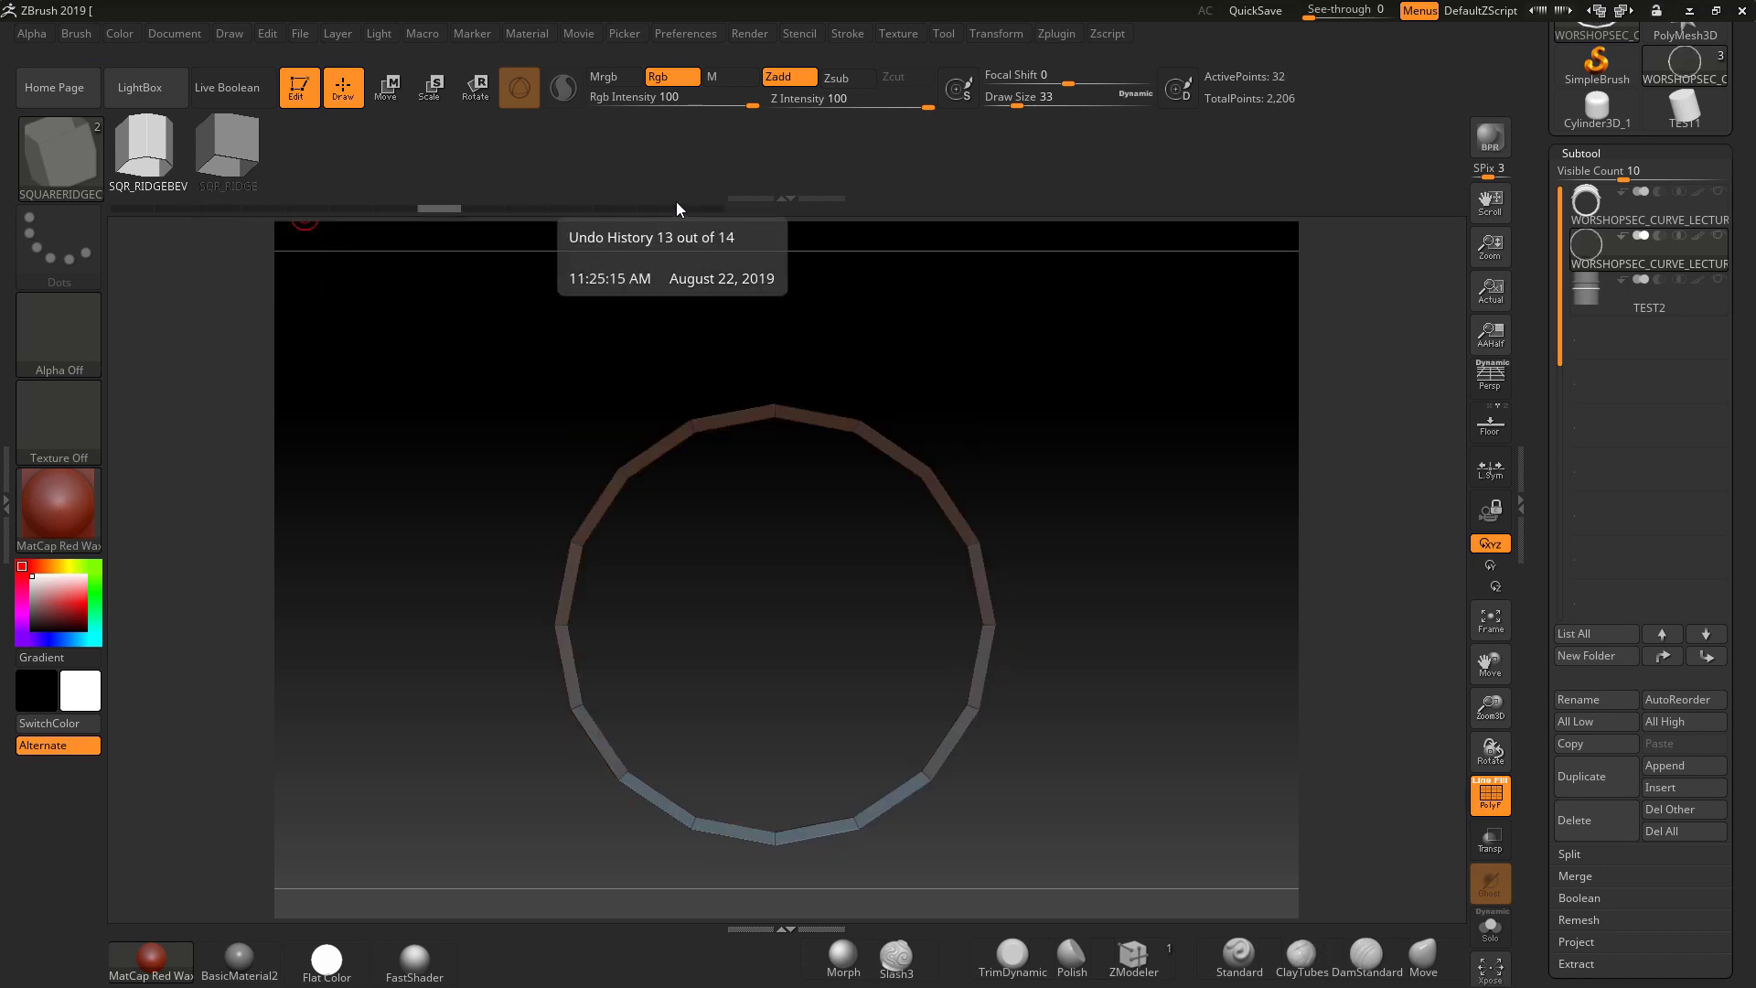
left_click(256, 207)
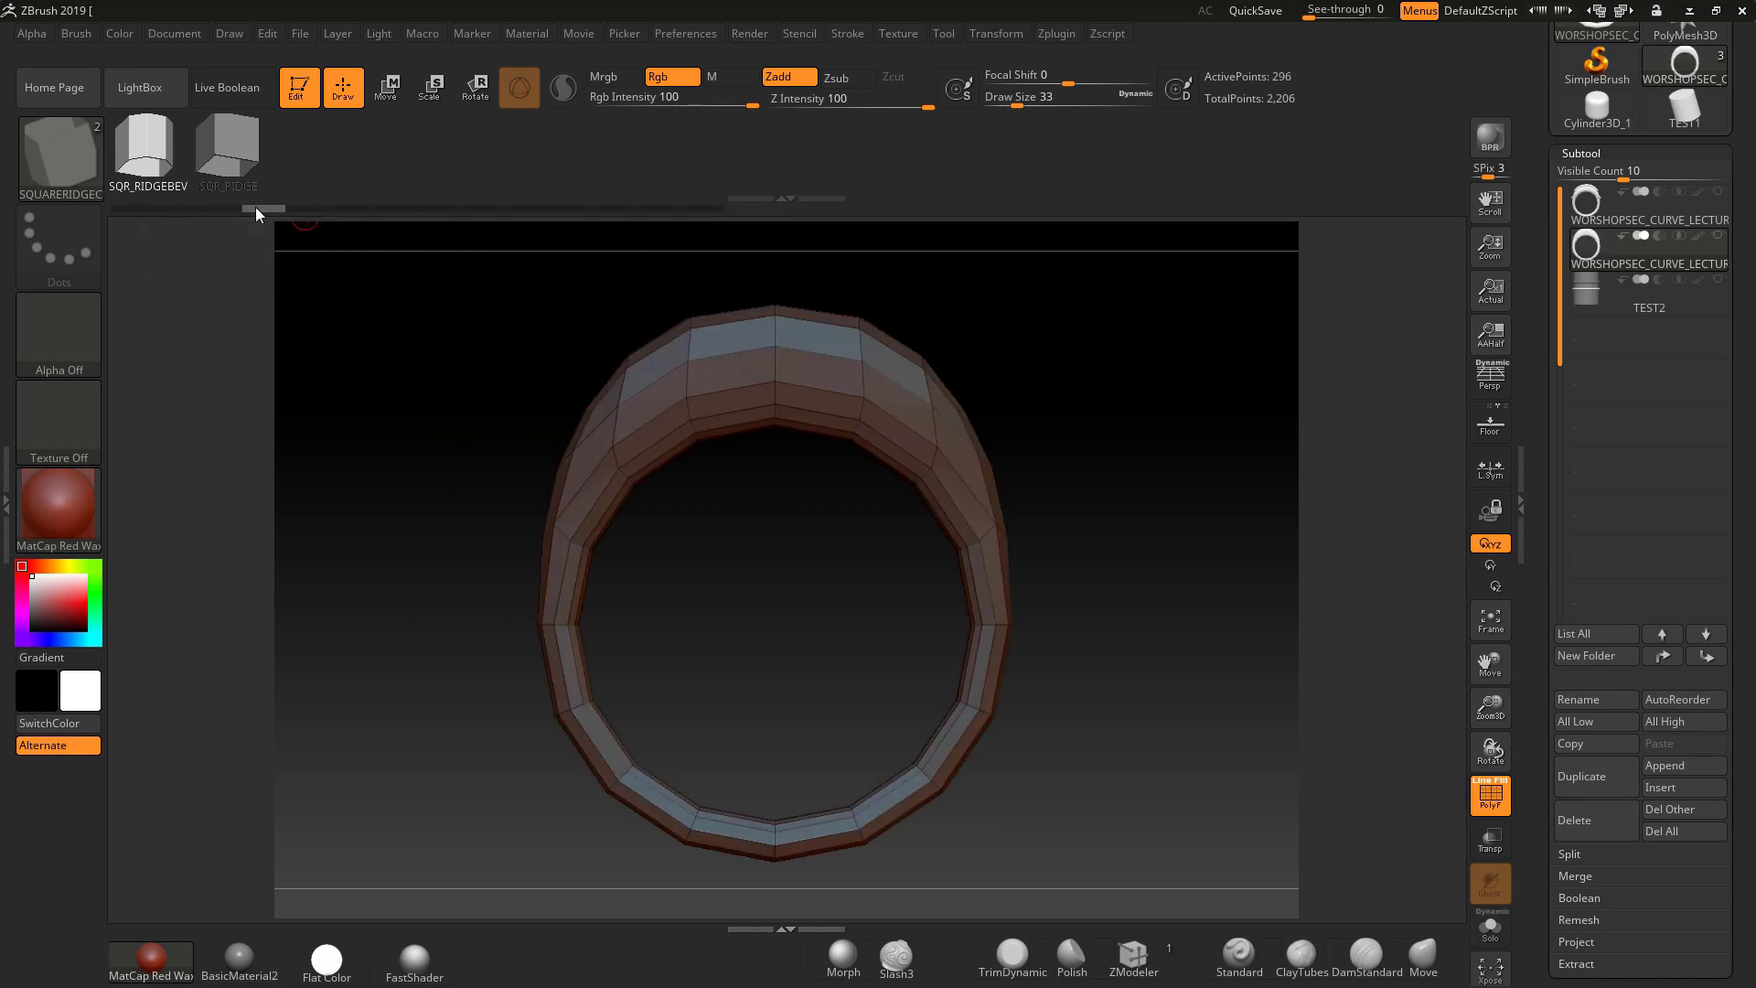
left_click(176, 207)
Group the whole ring into a single polygroup.
key("ctrl+w")
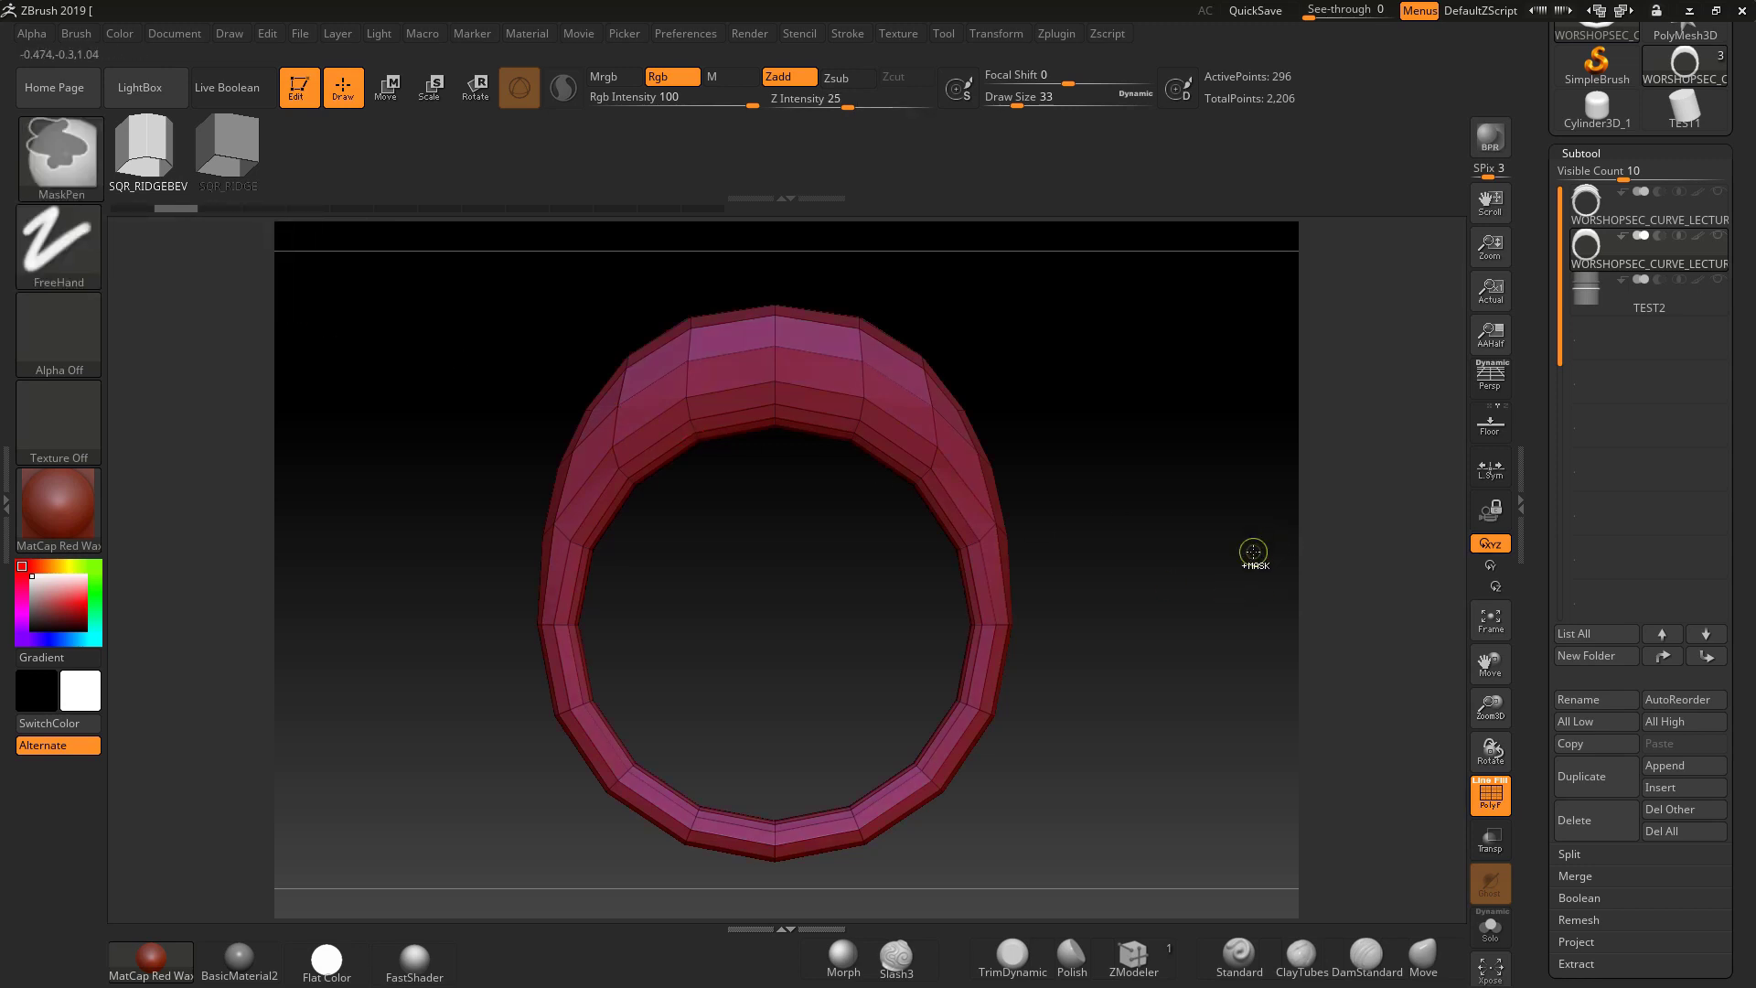
left_click_drag(1161, 600, 1131, 585, "alt")
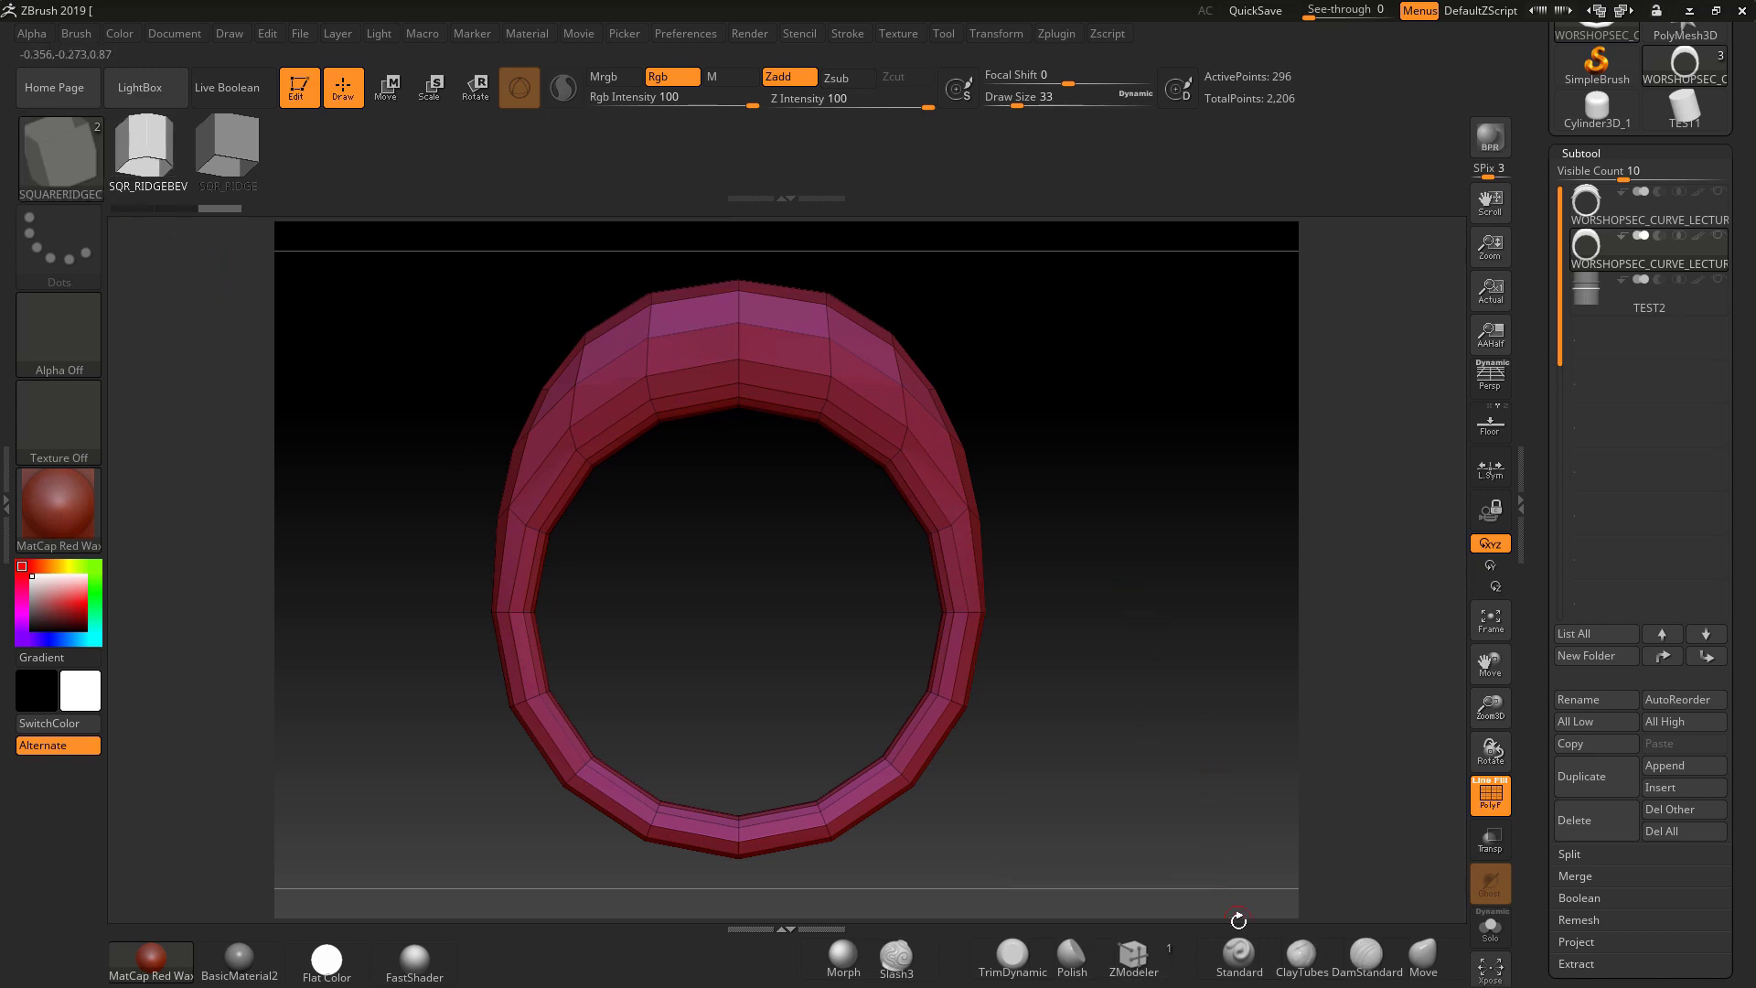
left_click(1239, 960)
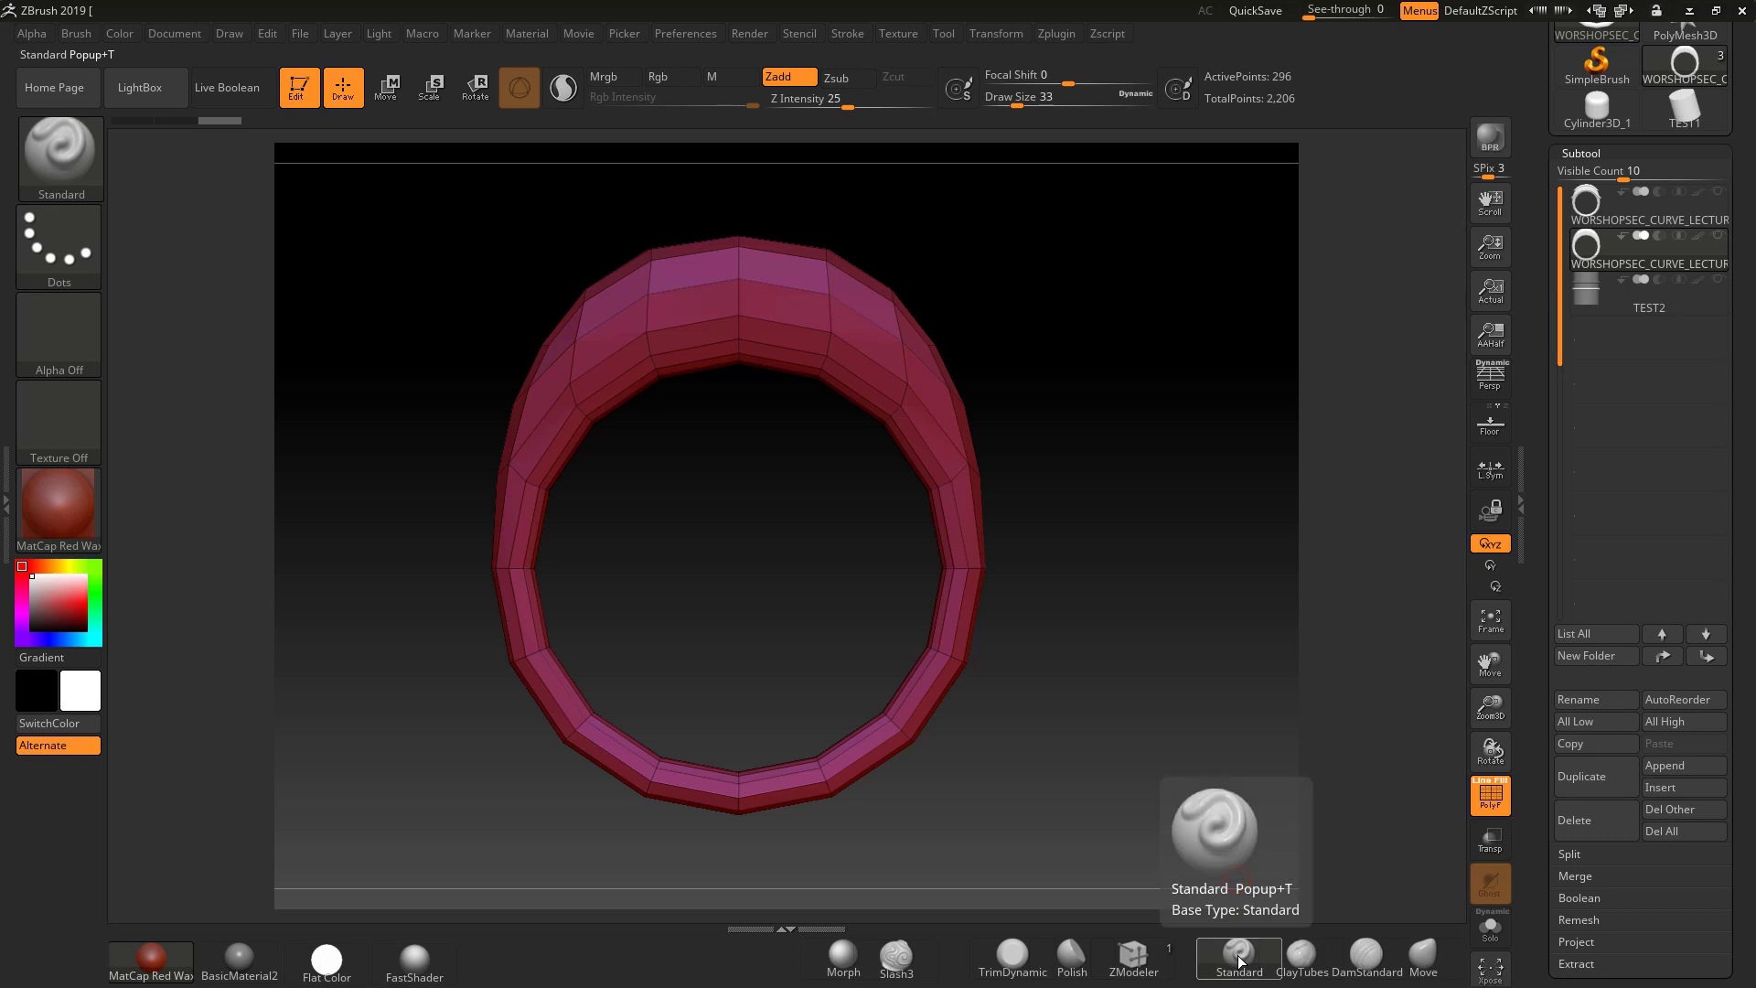
Set ZModeler's edge action to Add To Curve with the Edge target.
left_click(1134, 956)
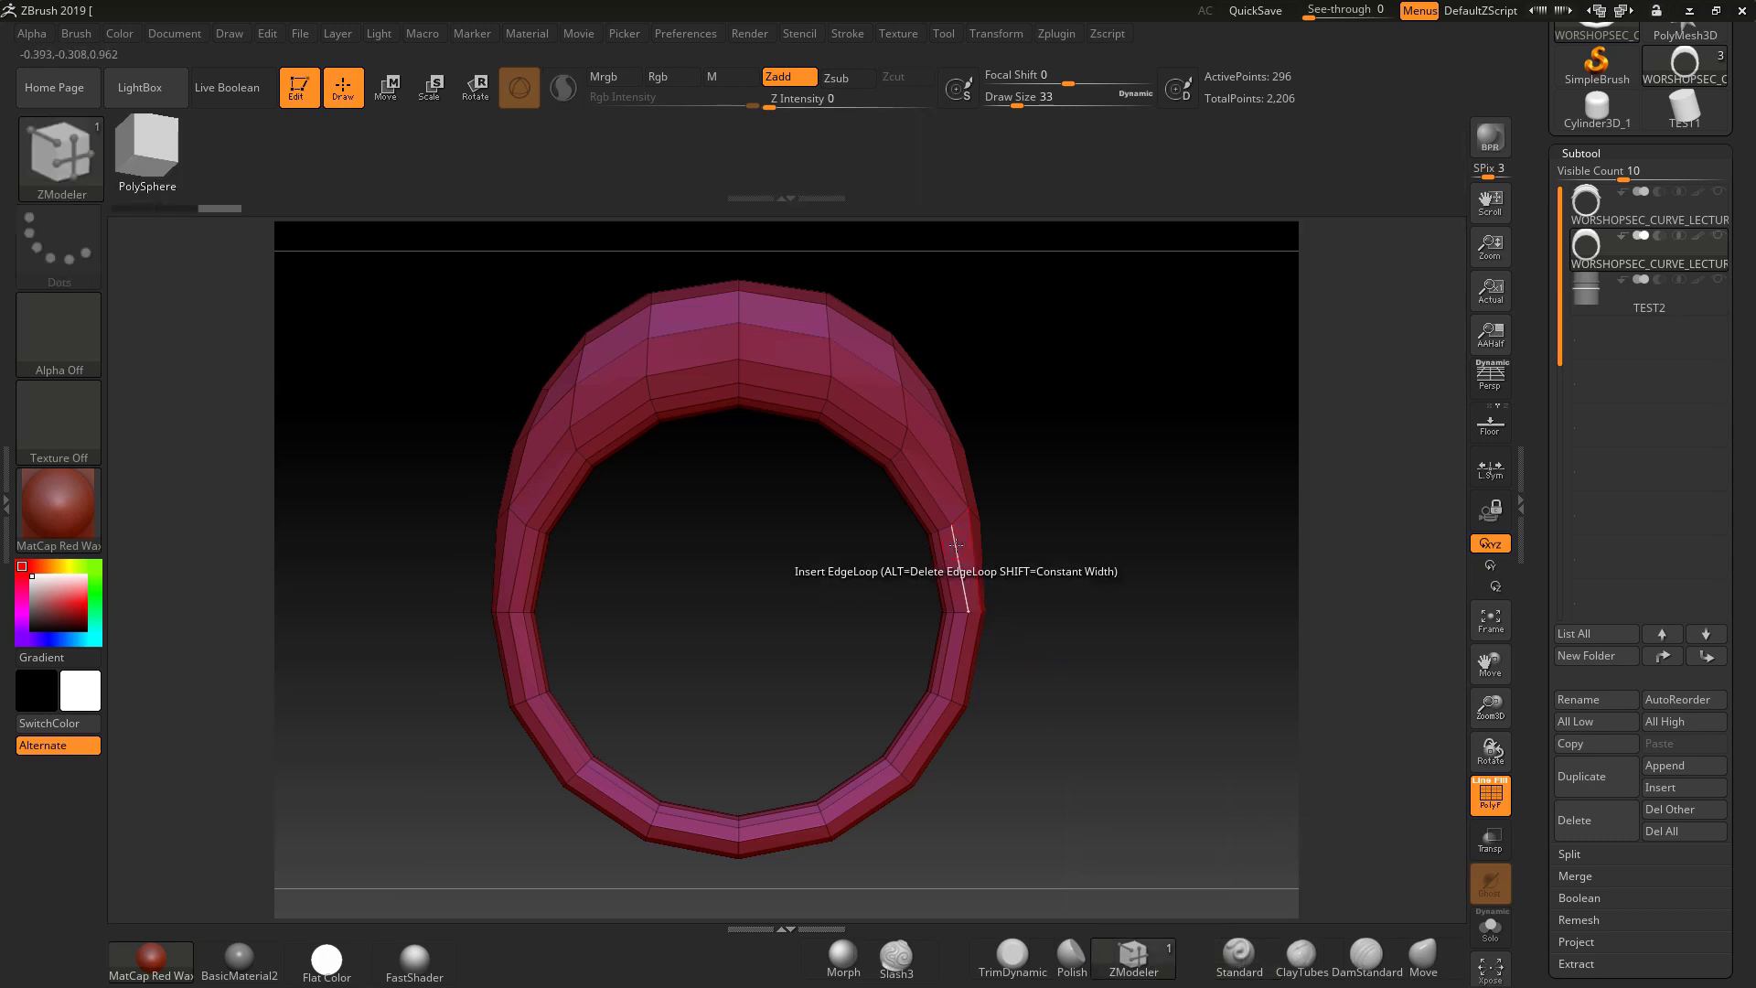
key("space")
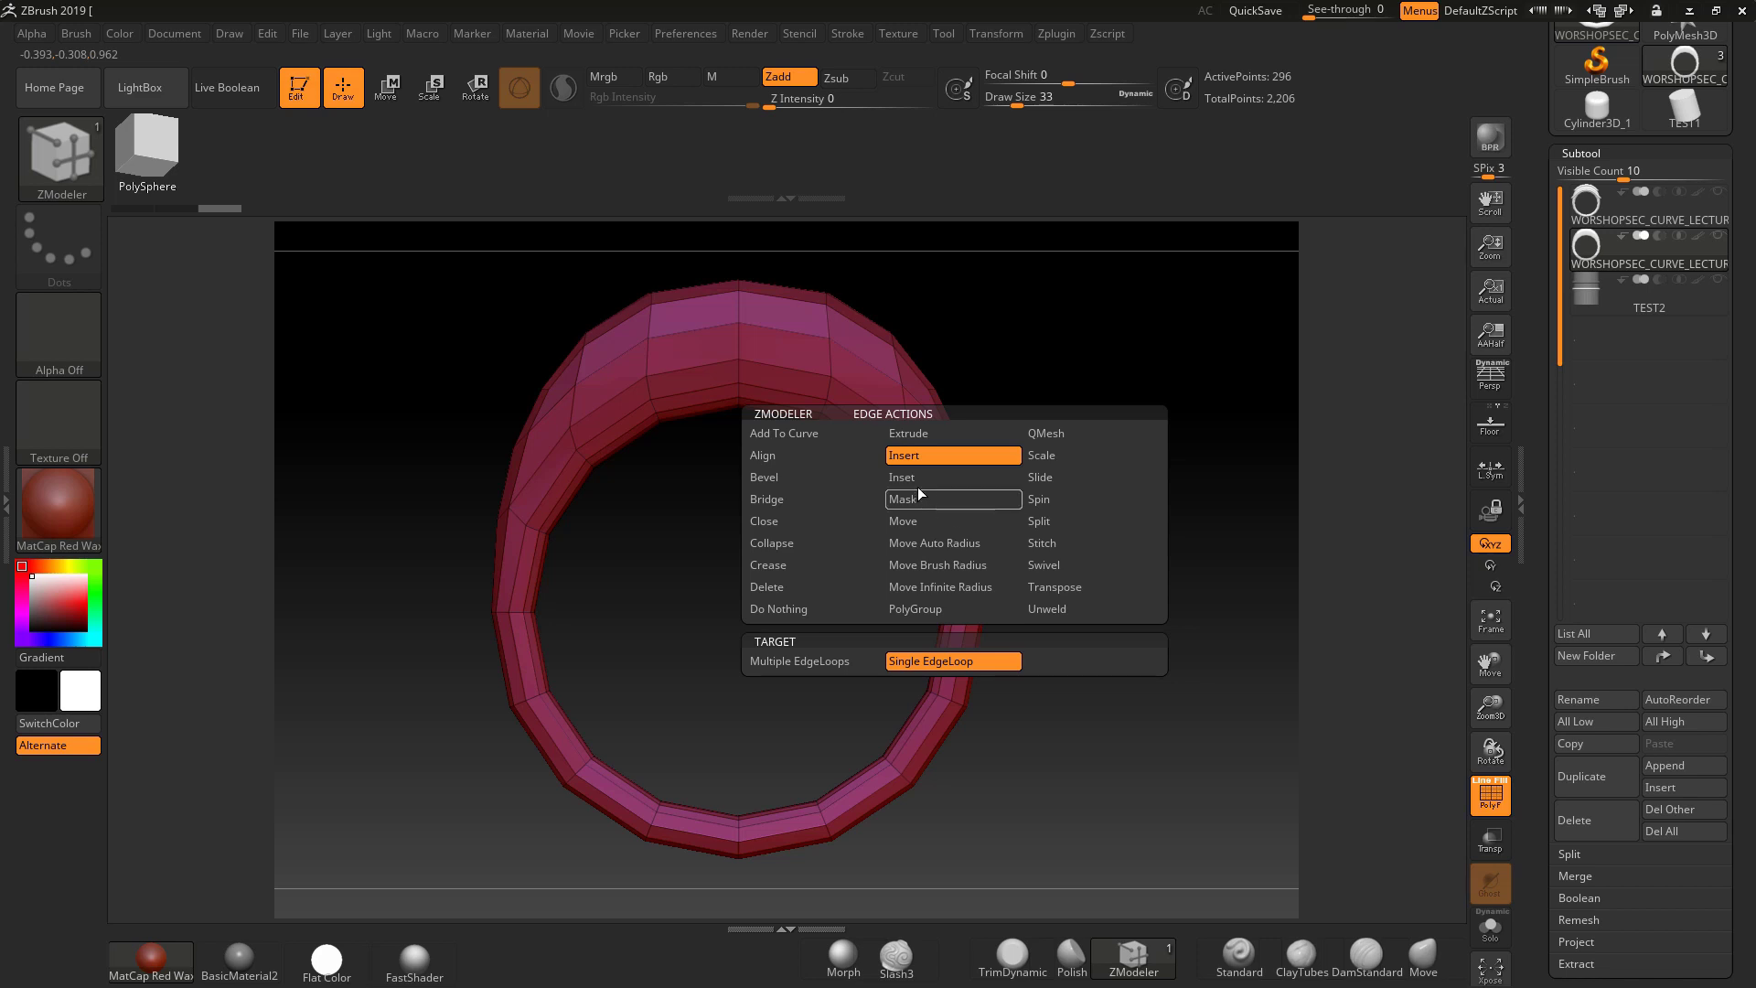
left_click(810, 430)
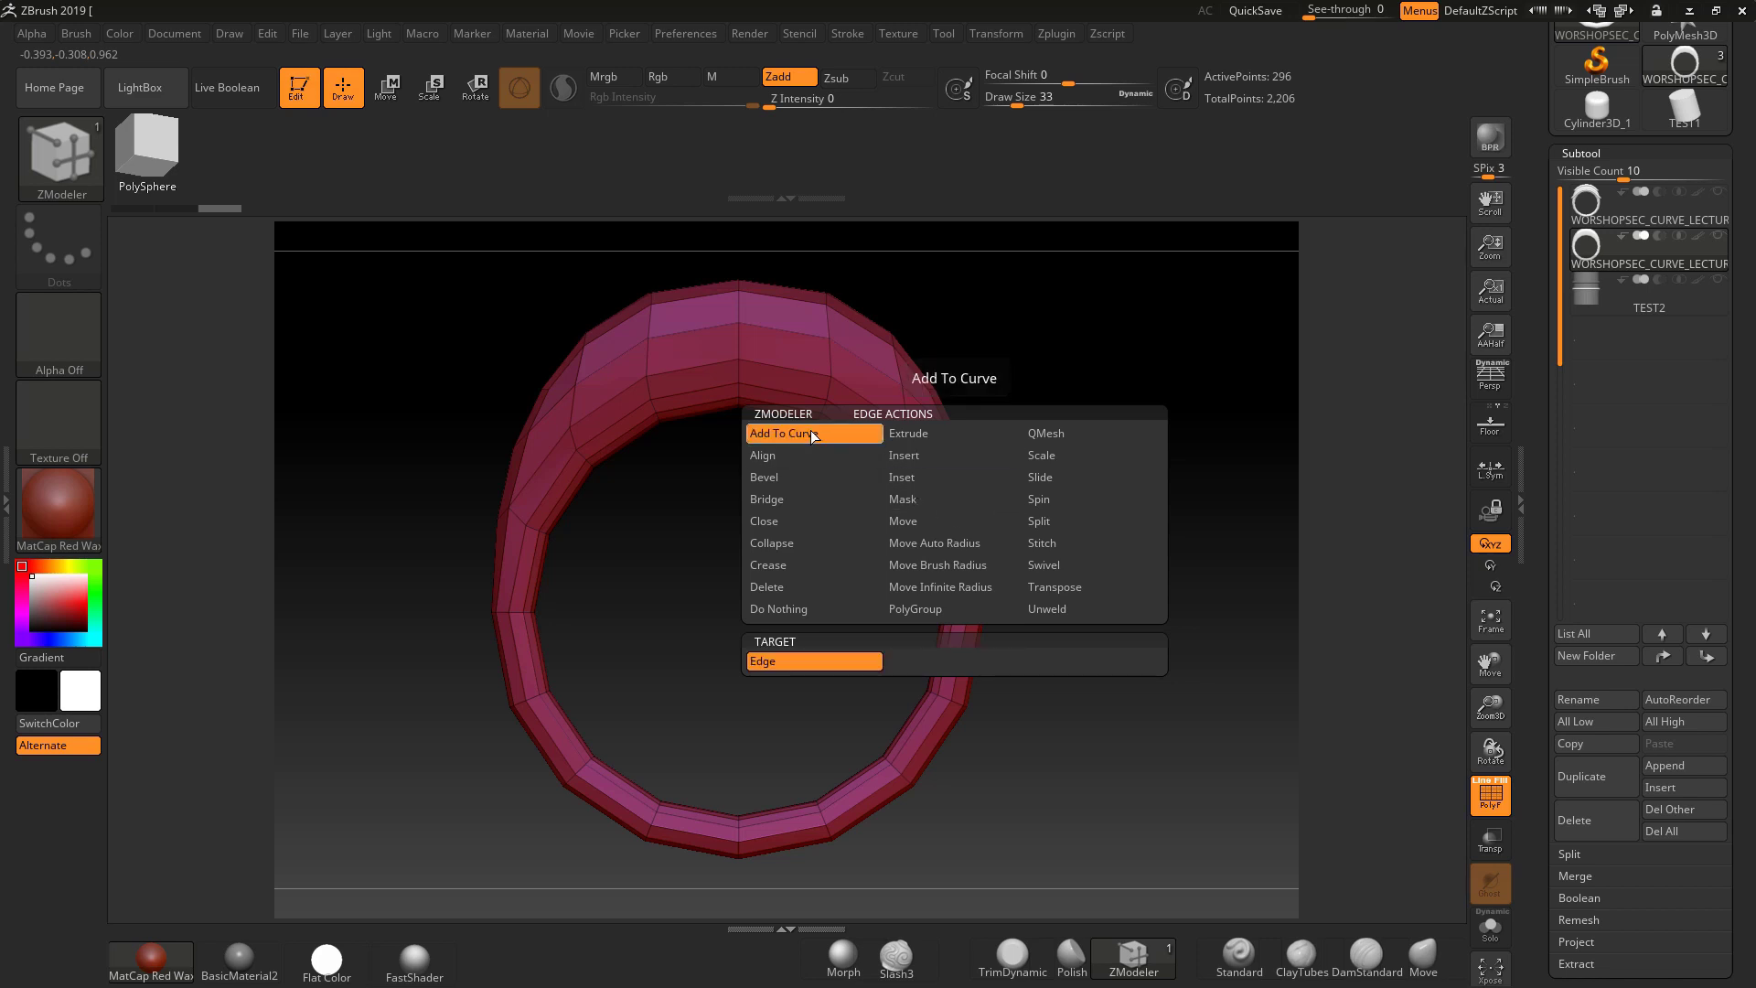
left_click(792, 659)
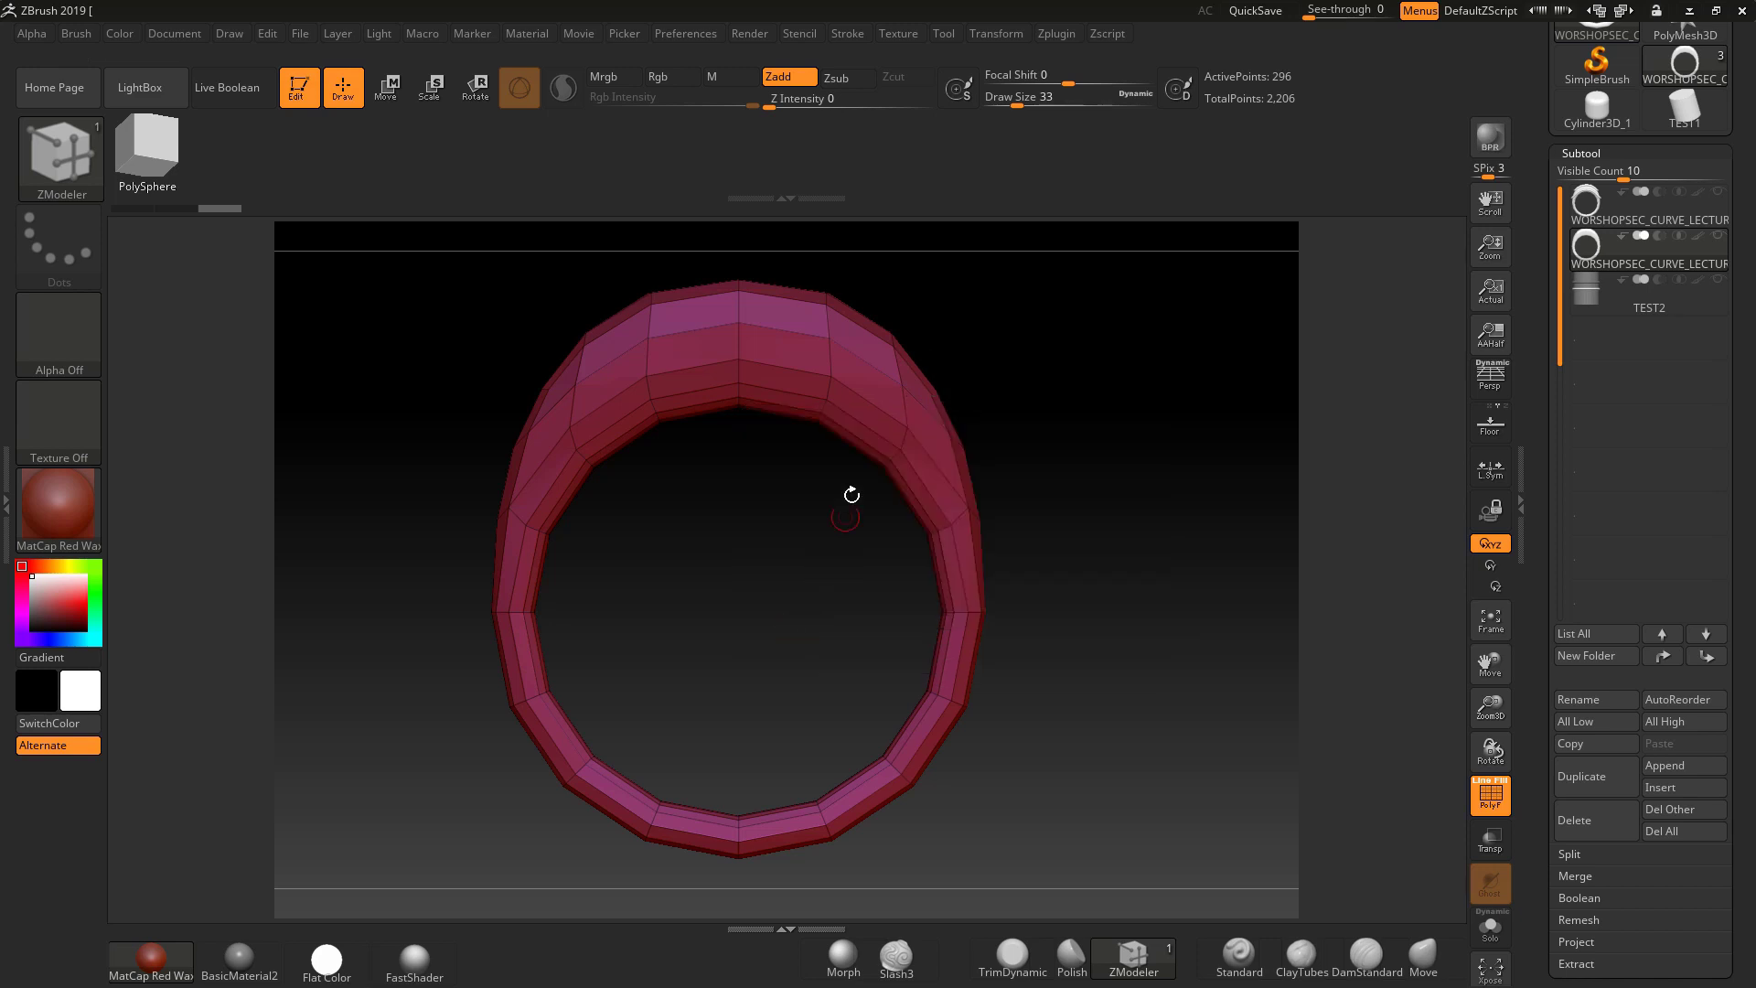
Add the edges running all the way around the ring's front opening to one closed curve with ZModeler.
left_click(875, 432)
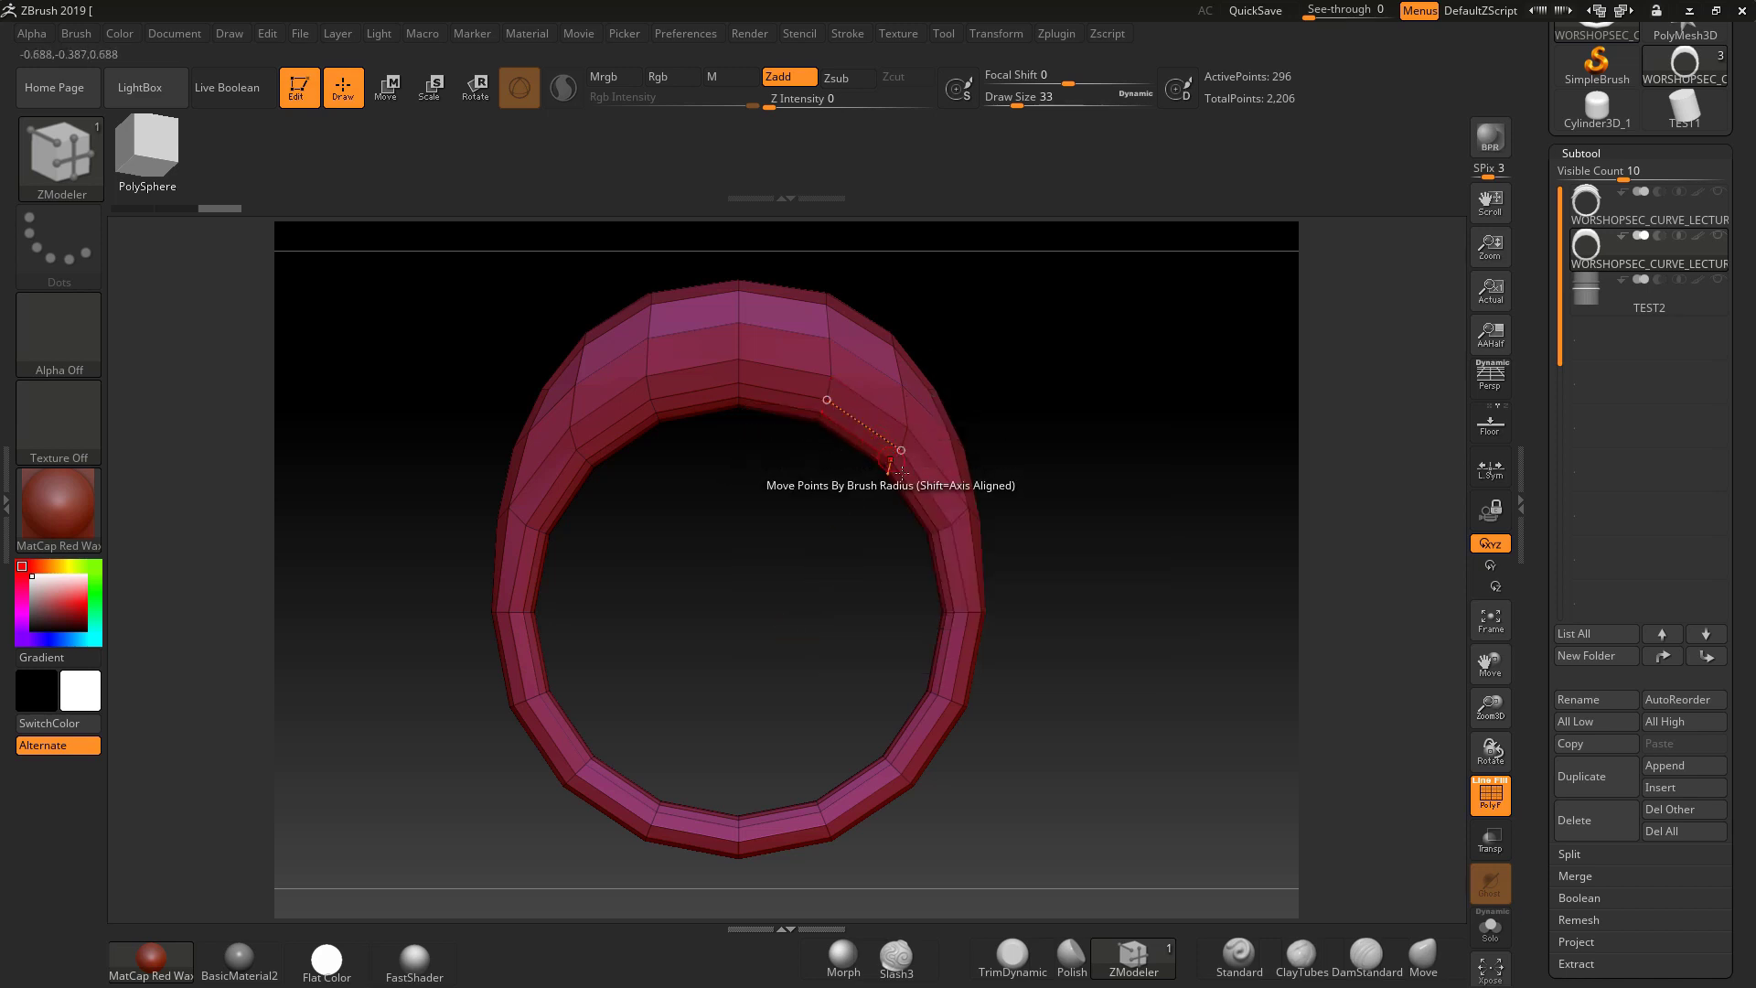
left_click(924, 485)
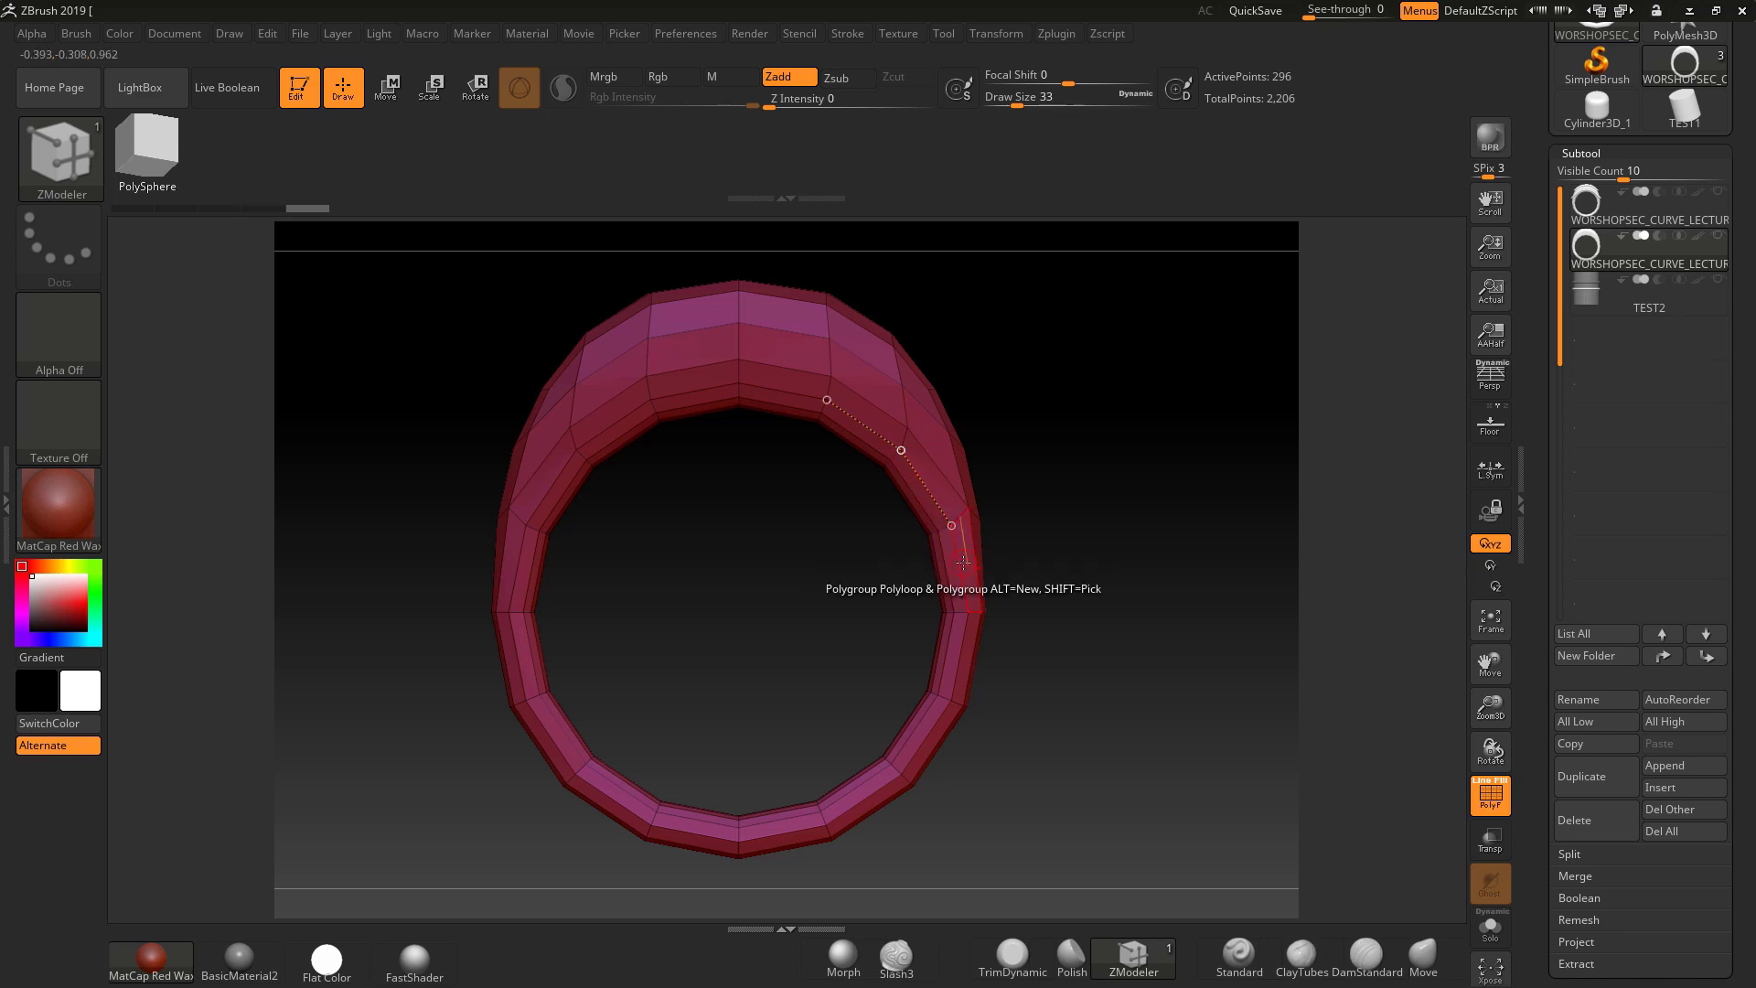
left_click(969, 612)
left_click(952, 701)
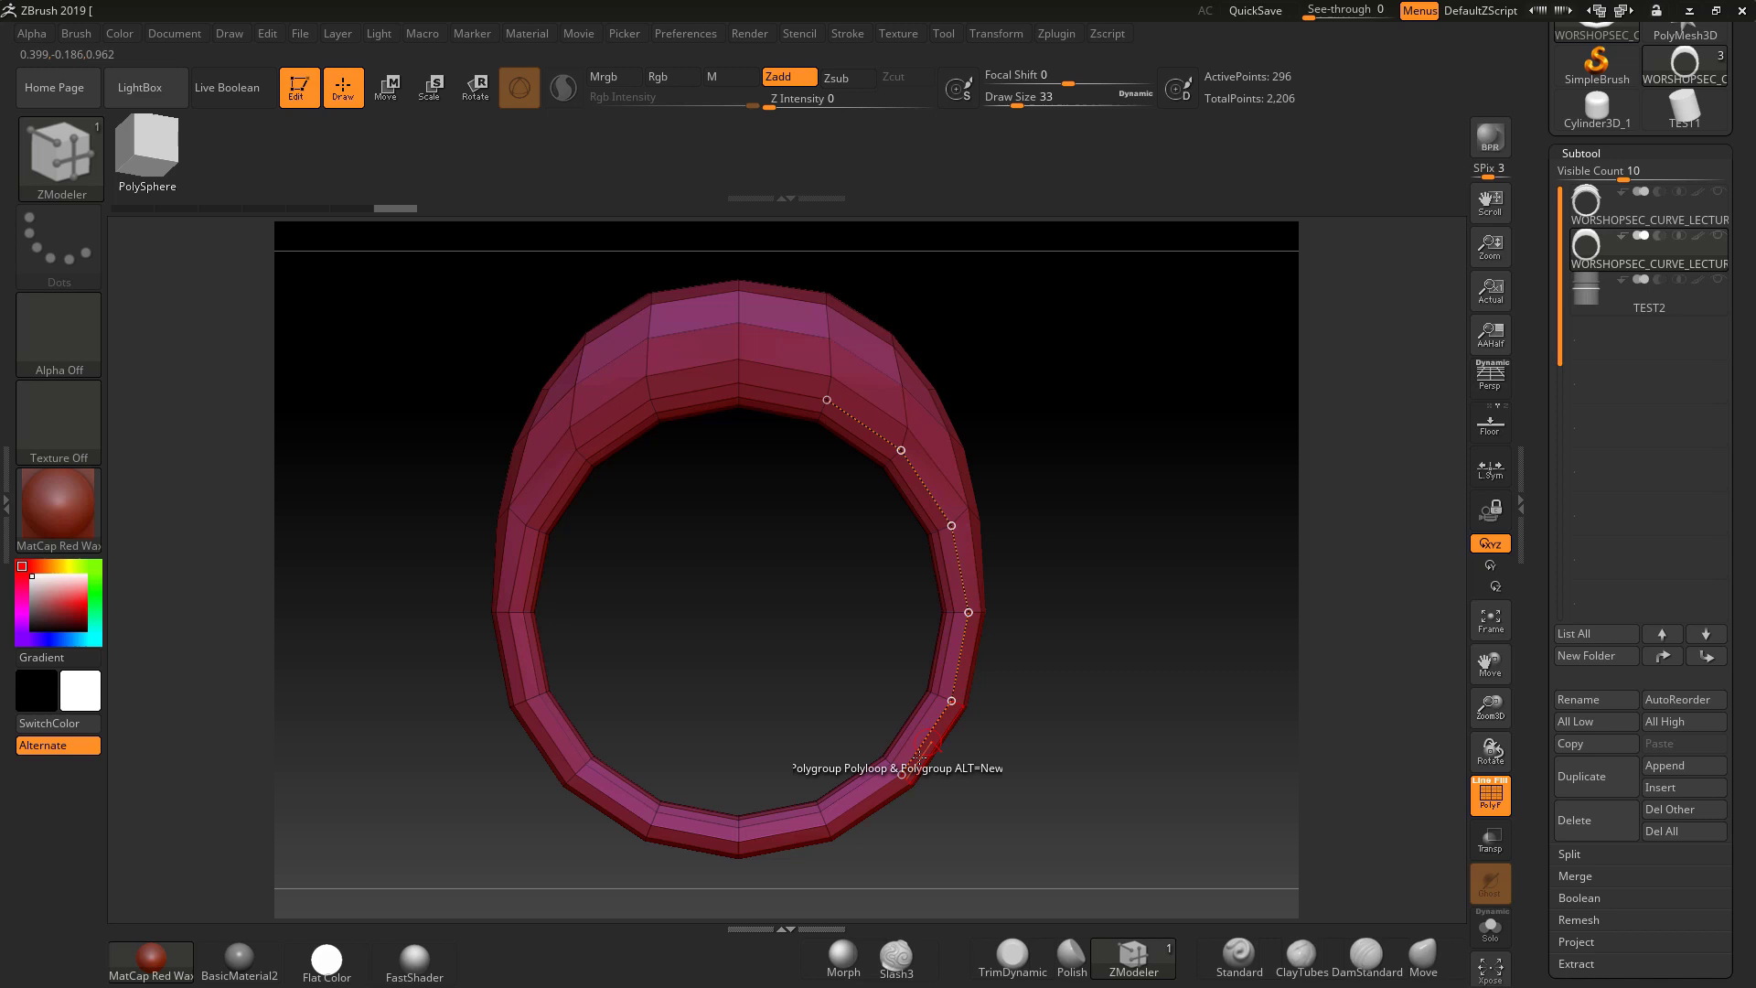
left_click(896, 779)
left_click(824, 825)
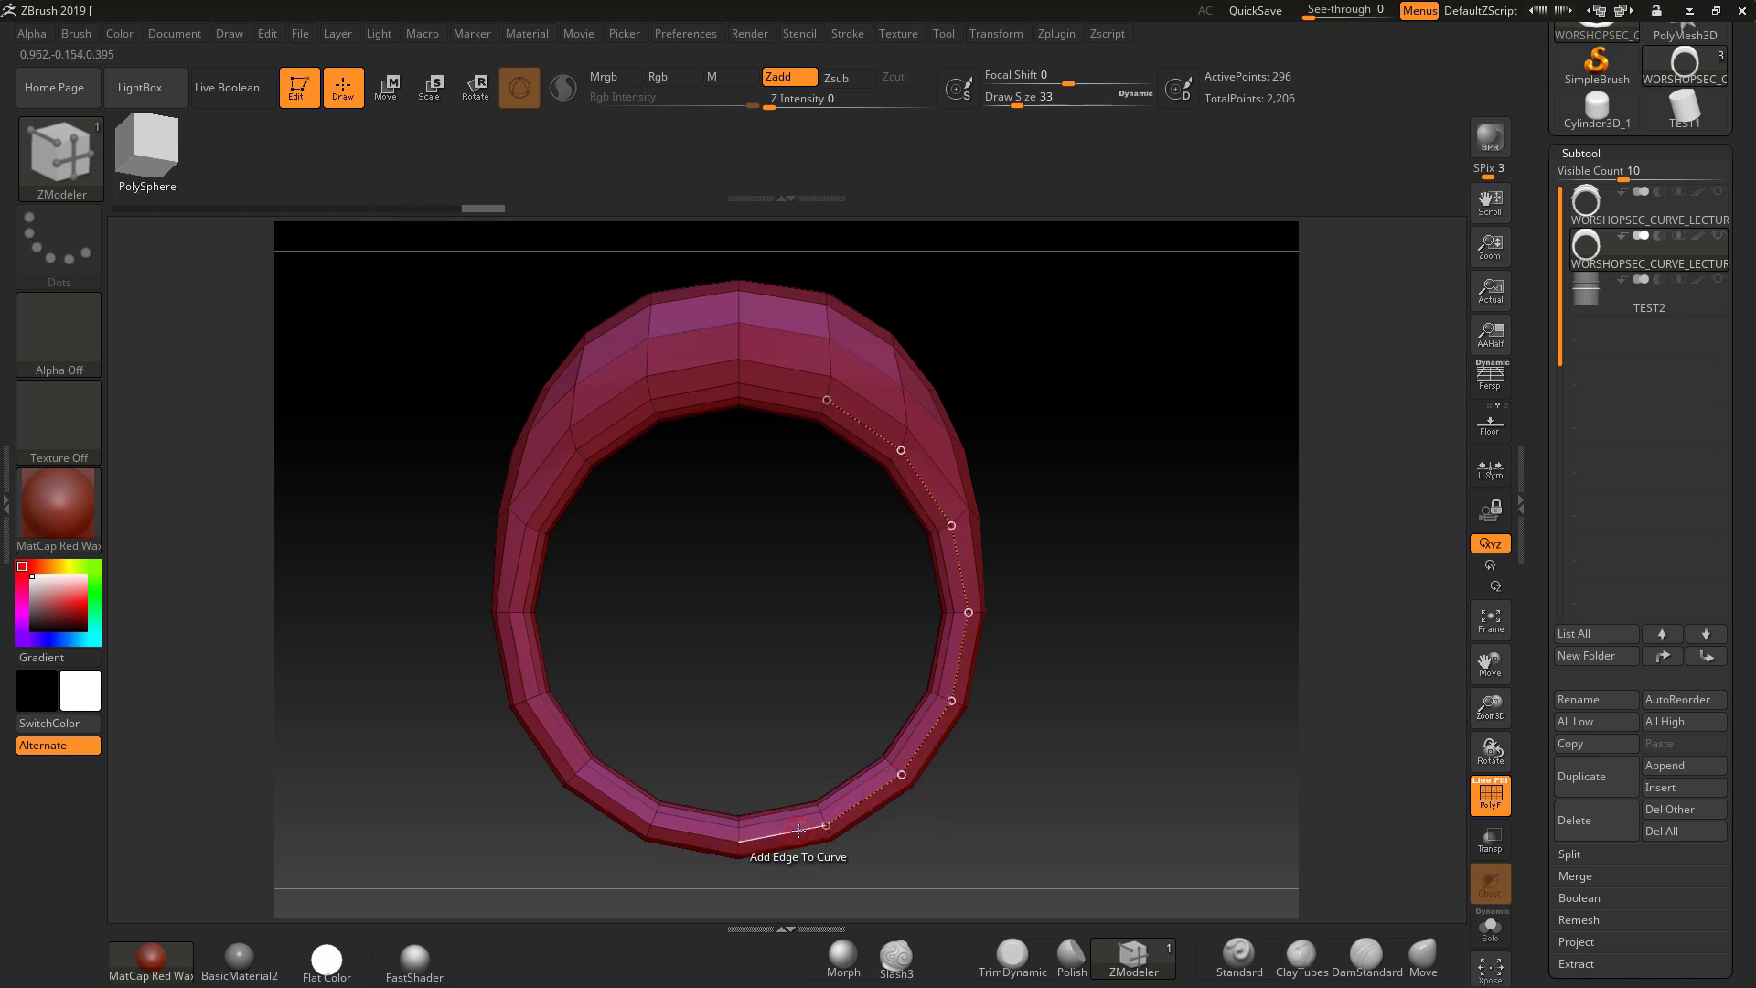
left_click(727, 837)
left_click(715, 834)
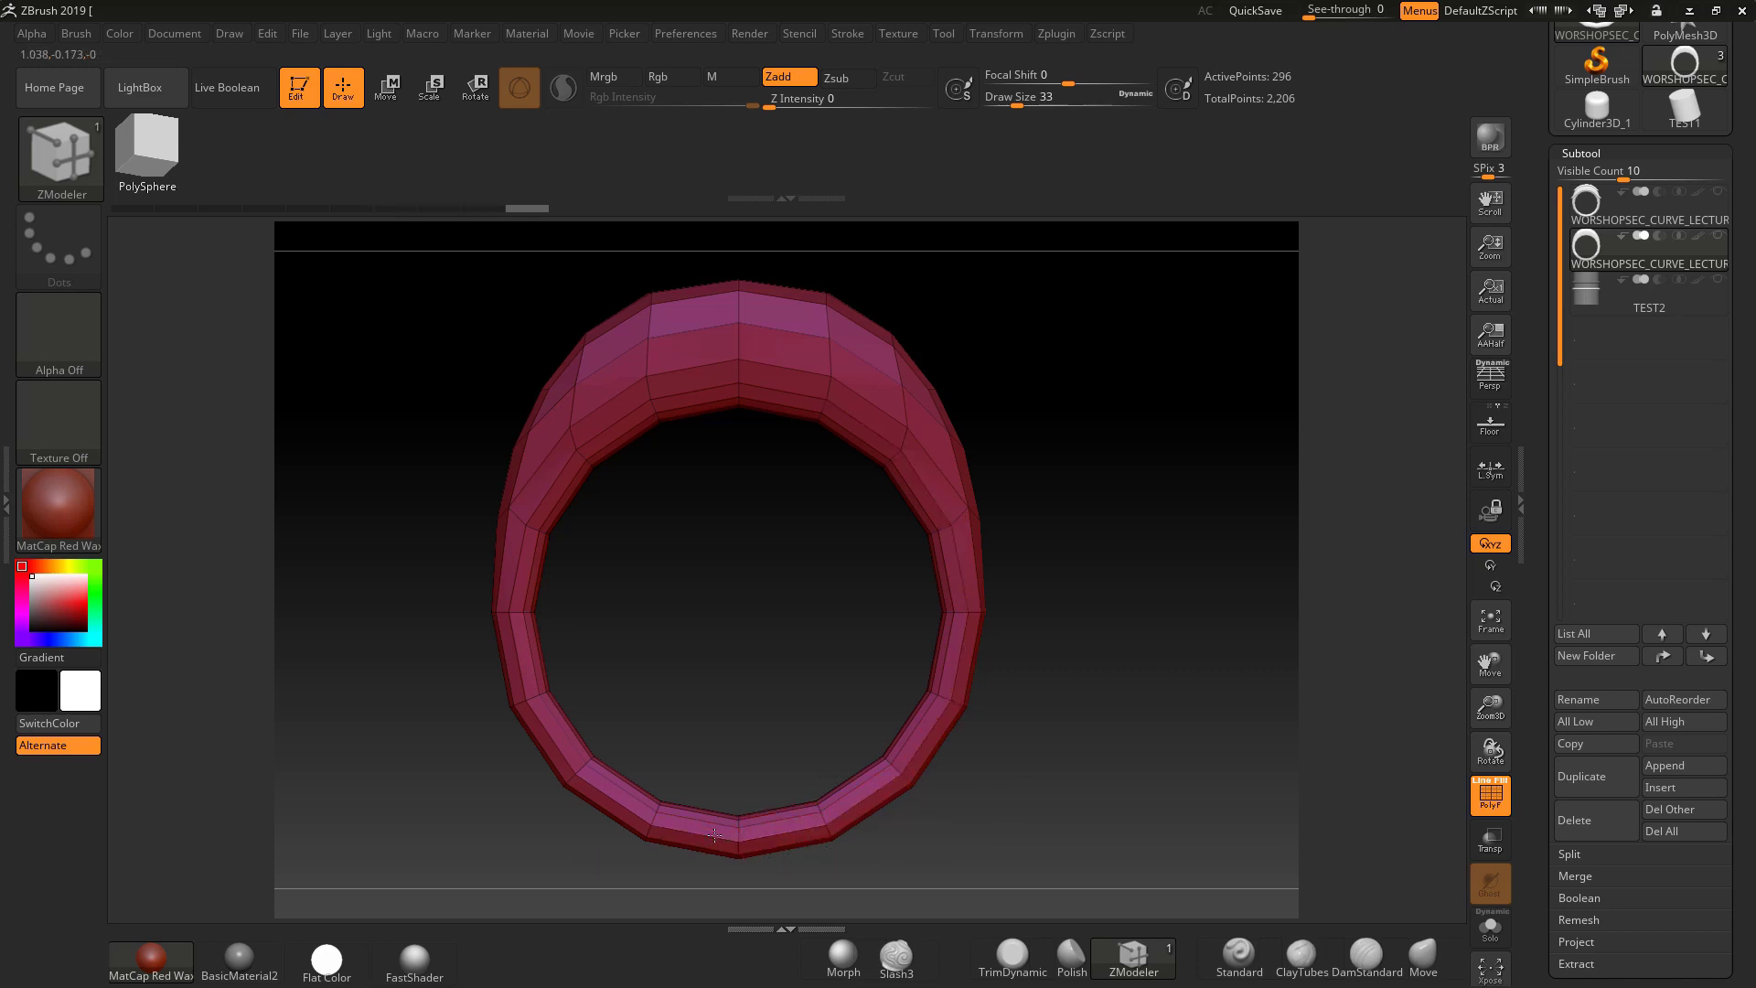
left_click(622, 803)
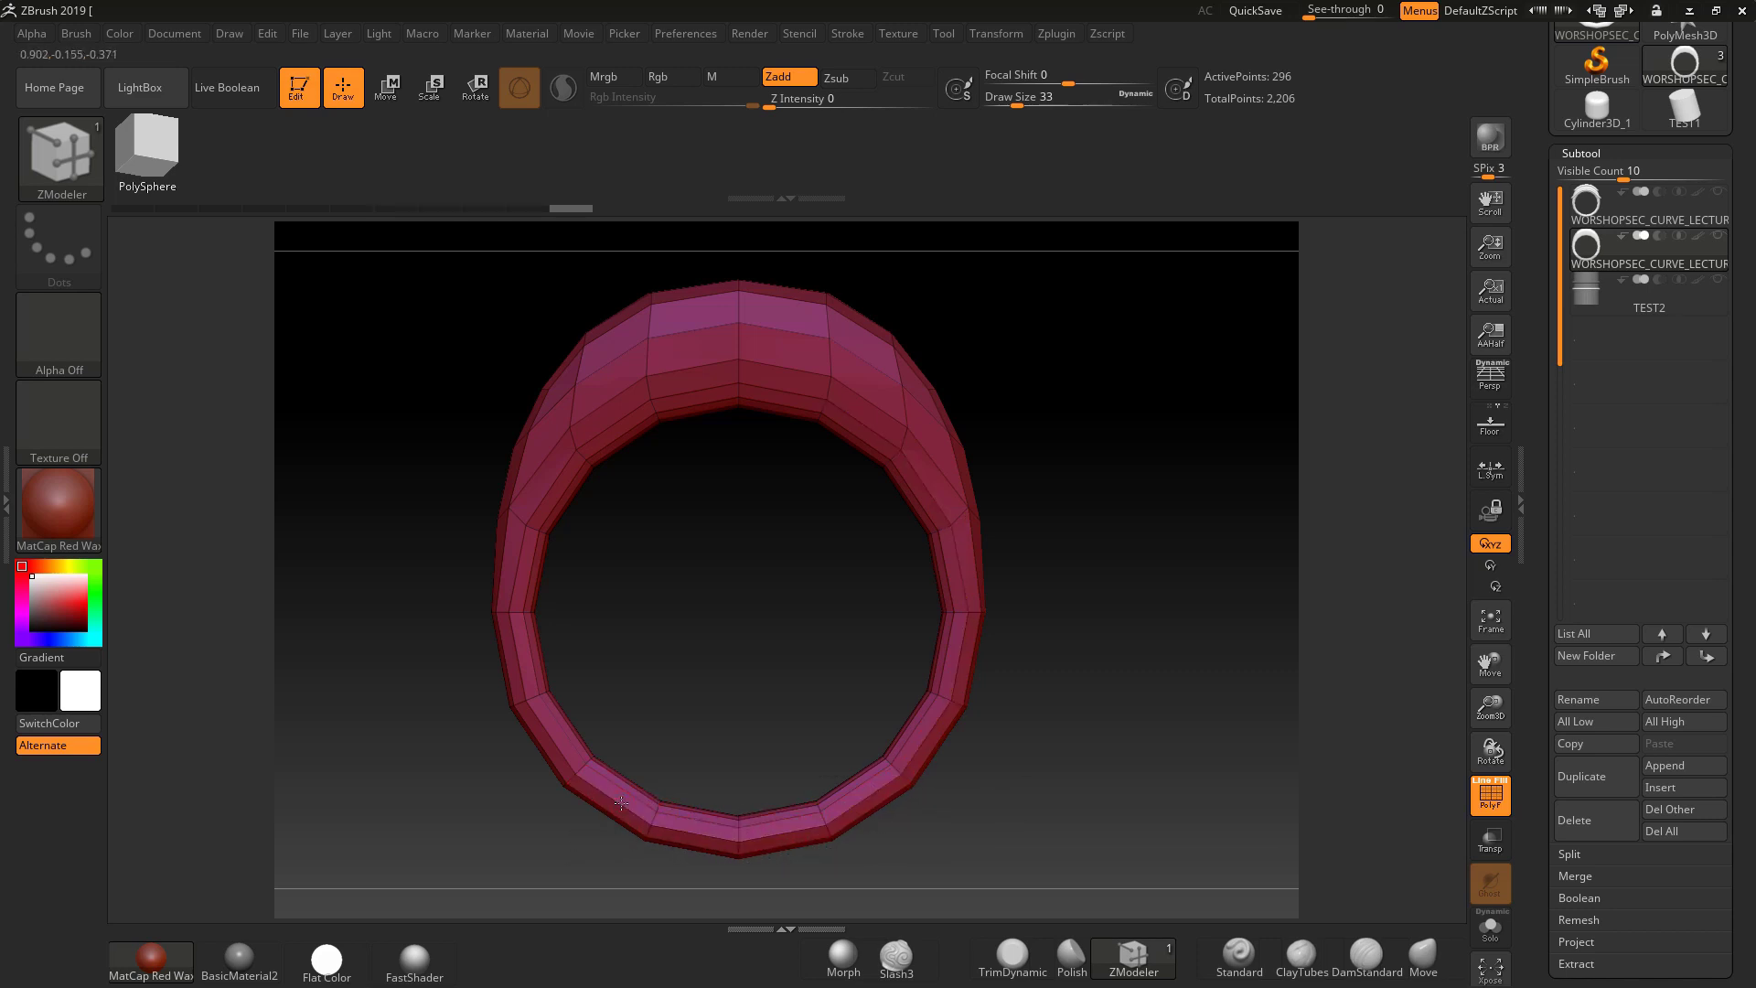
left_click(559, 746)
left_click(520, 660)
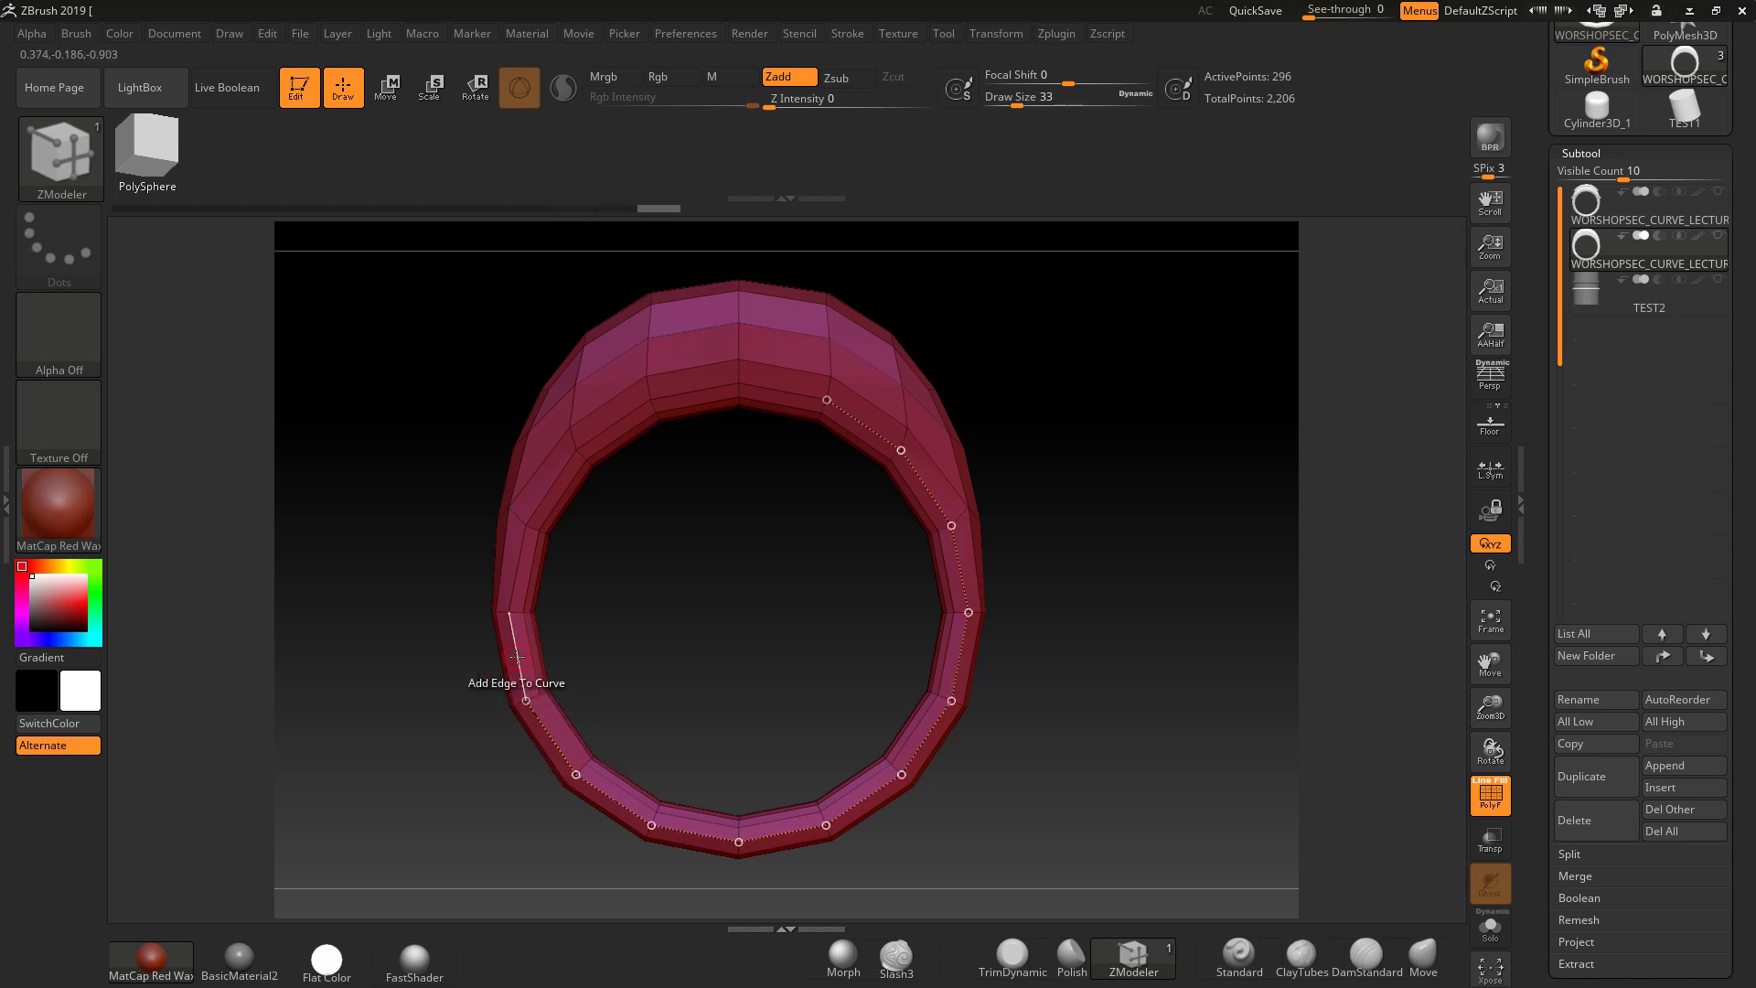
left_click(512, 585)
left_click(528, 529)
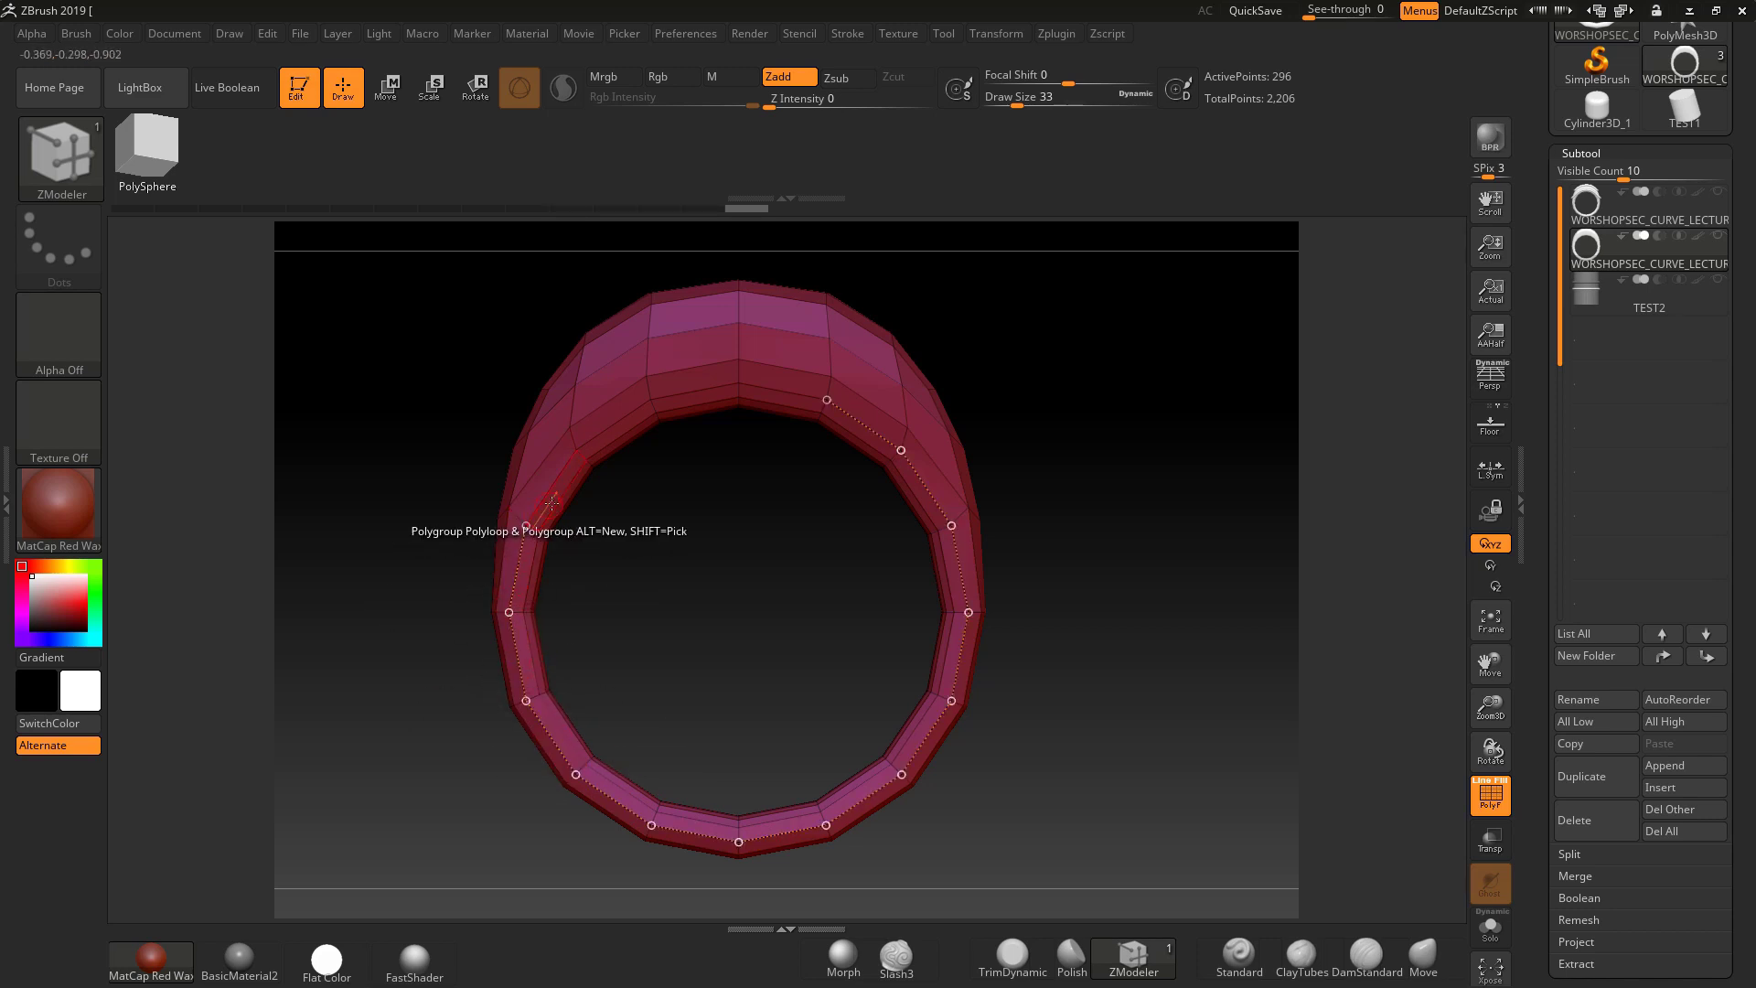
left_click(615, 427)
left_click(694, 393)
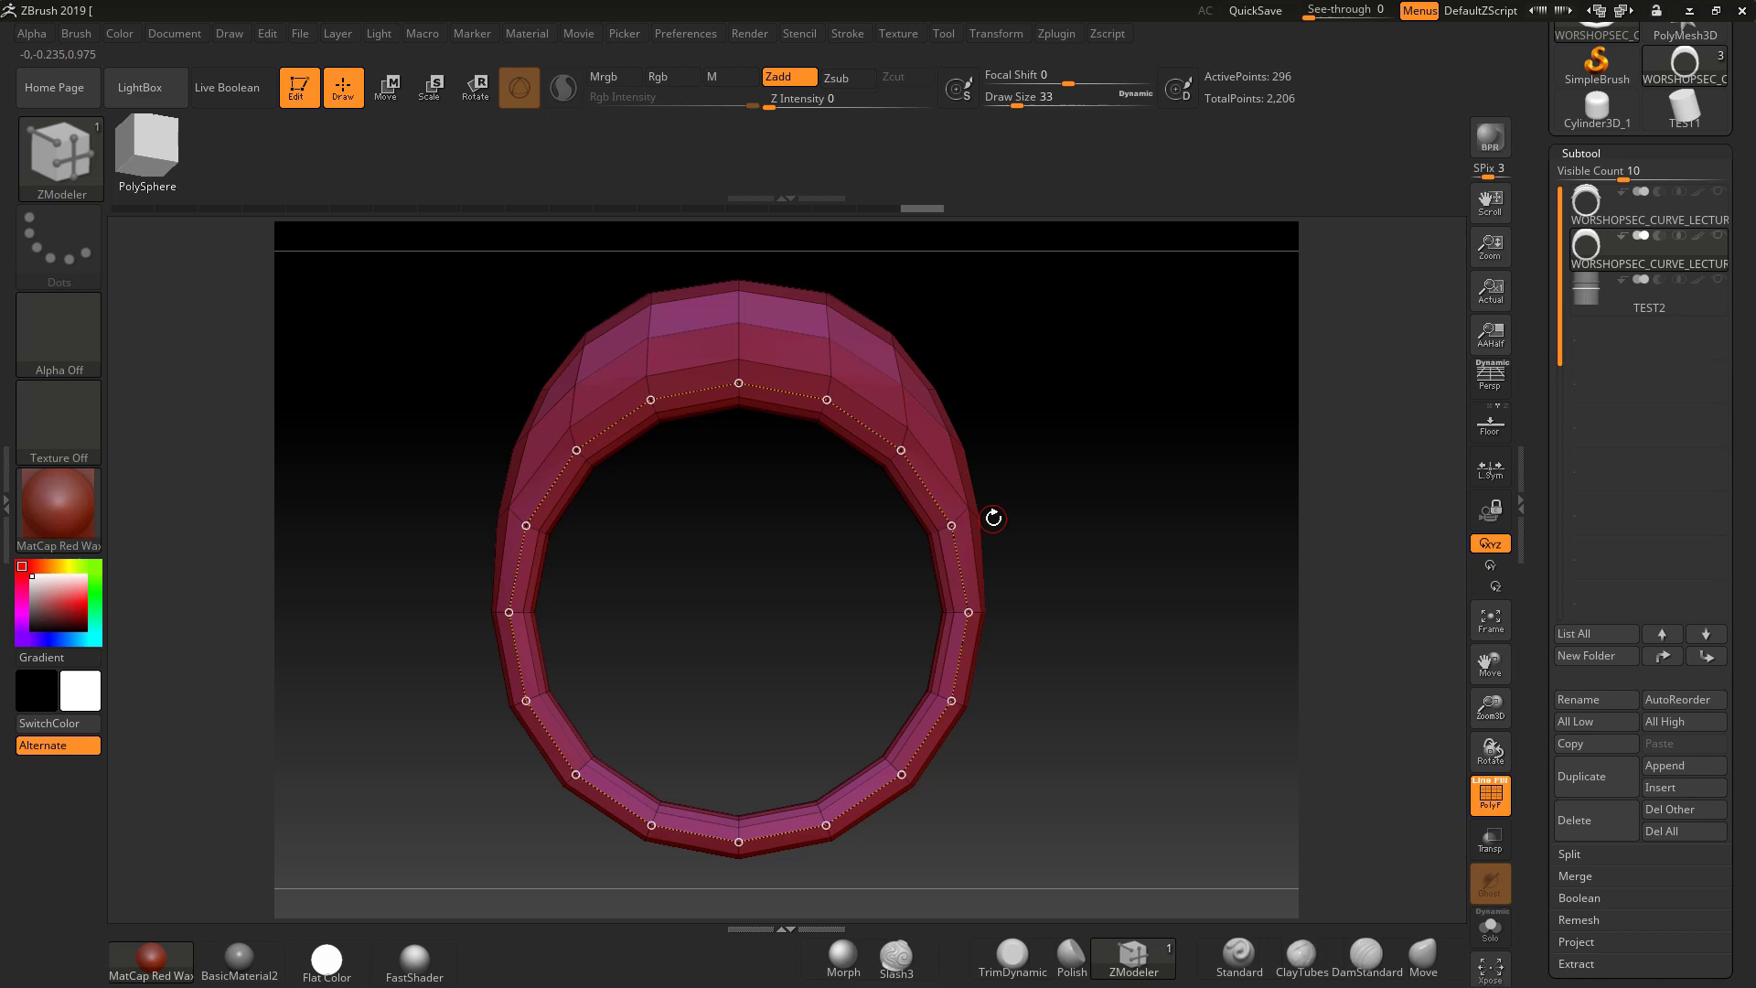
Apply the SQUARERIDGECURVE brush's SQR_RIDGEBEV ridge along the curve around the ring's opening.
left_click(51, 149)
left_click(437, 213)
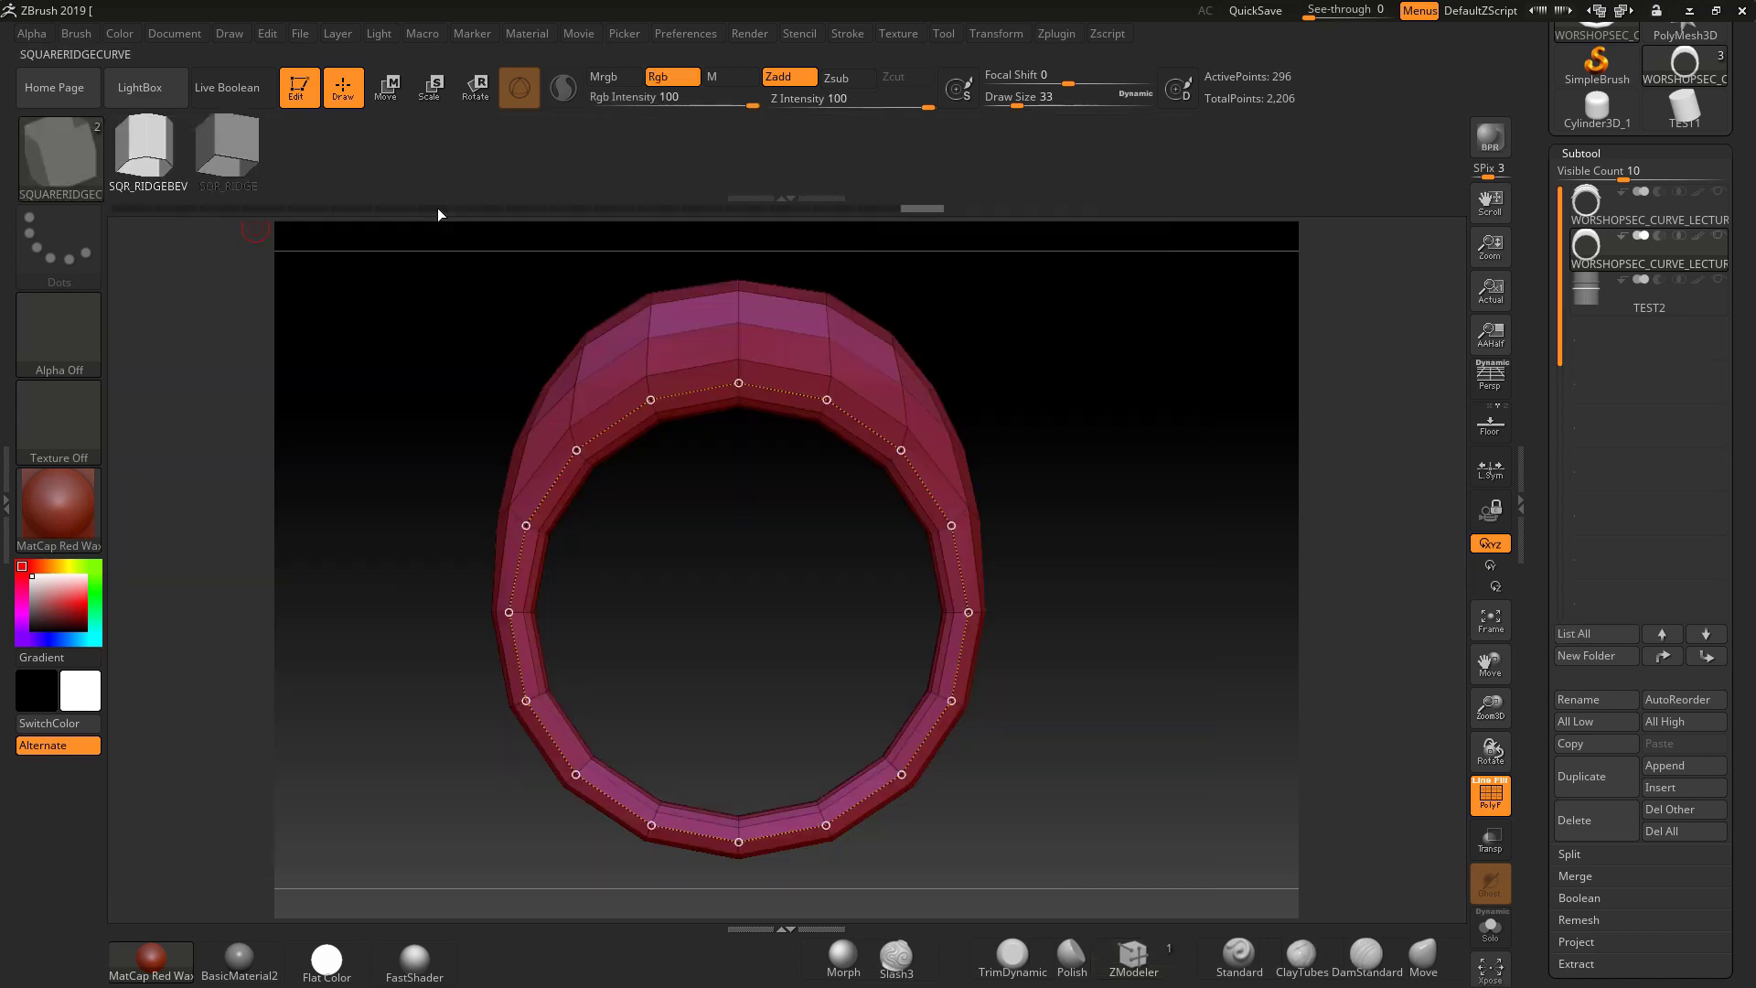
left_click(608, 426)
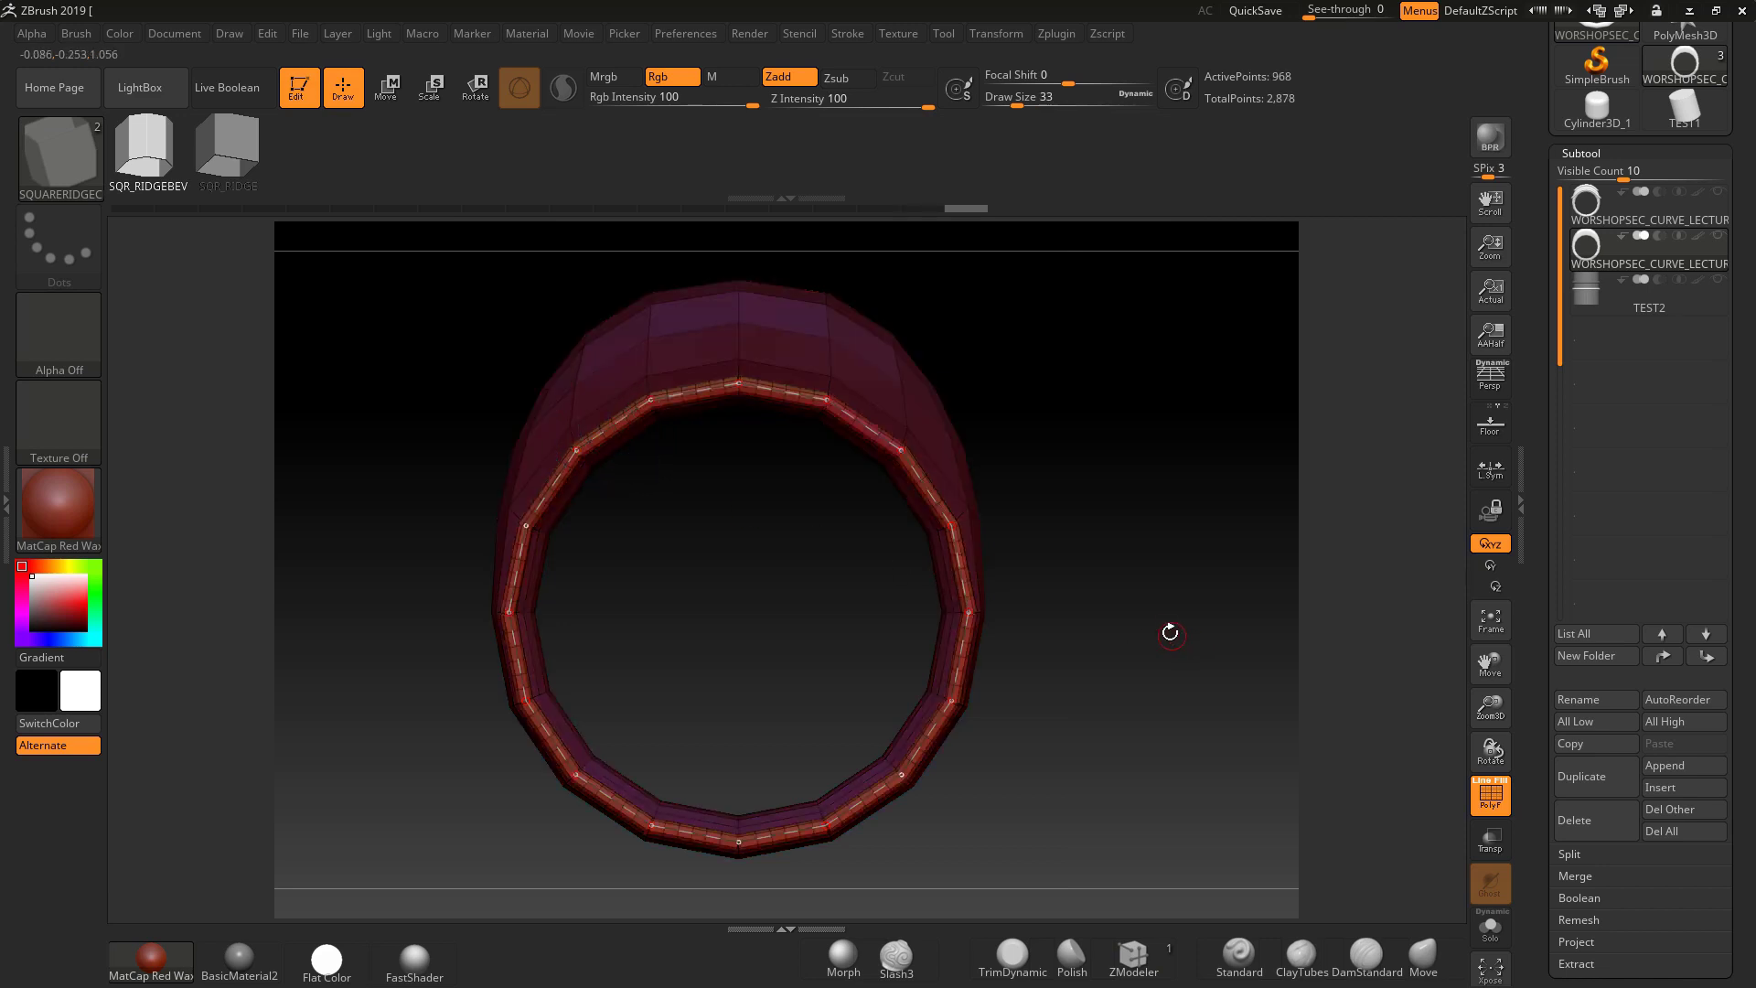
left_click_drag(1167, 620, 1184, 549)
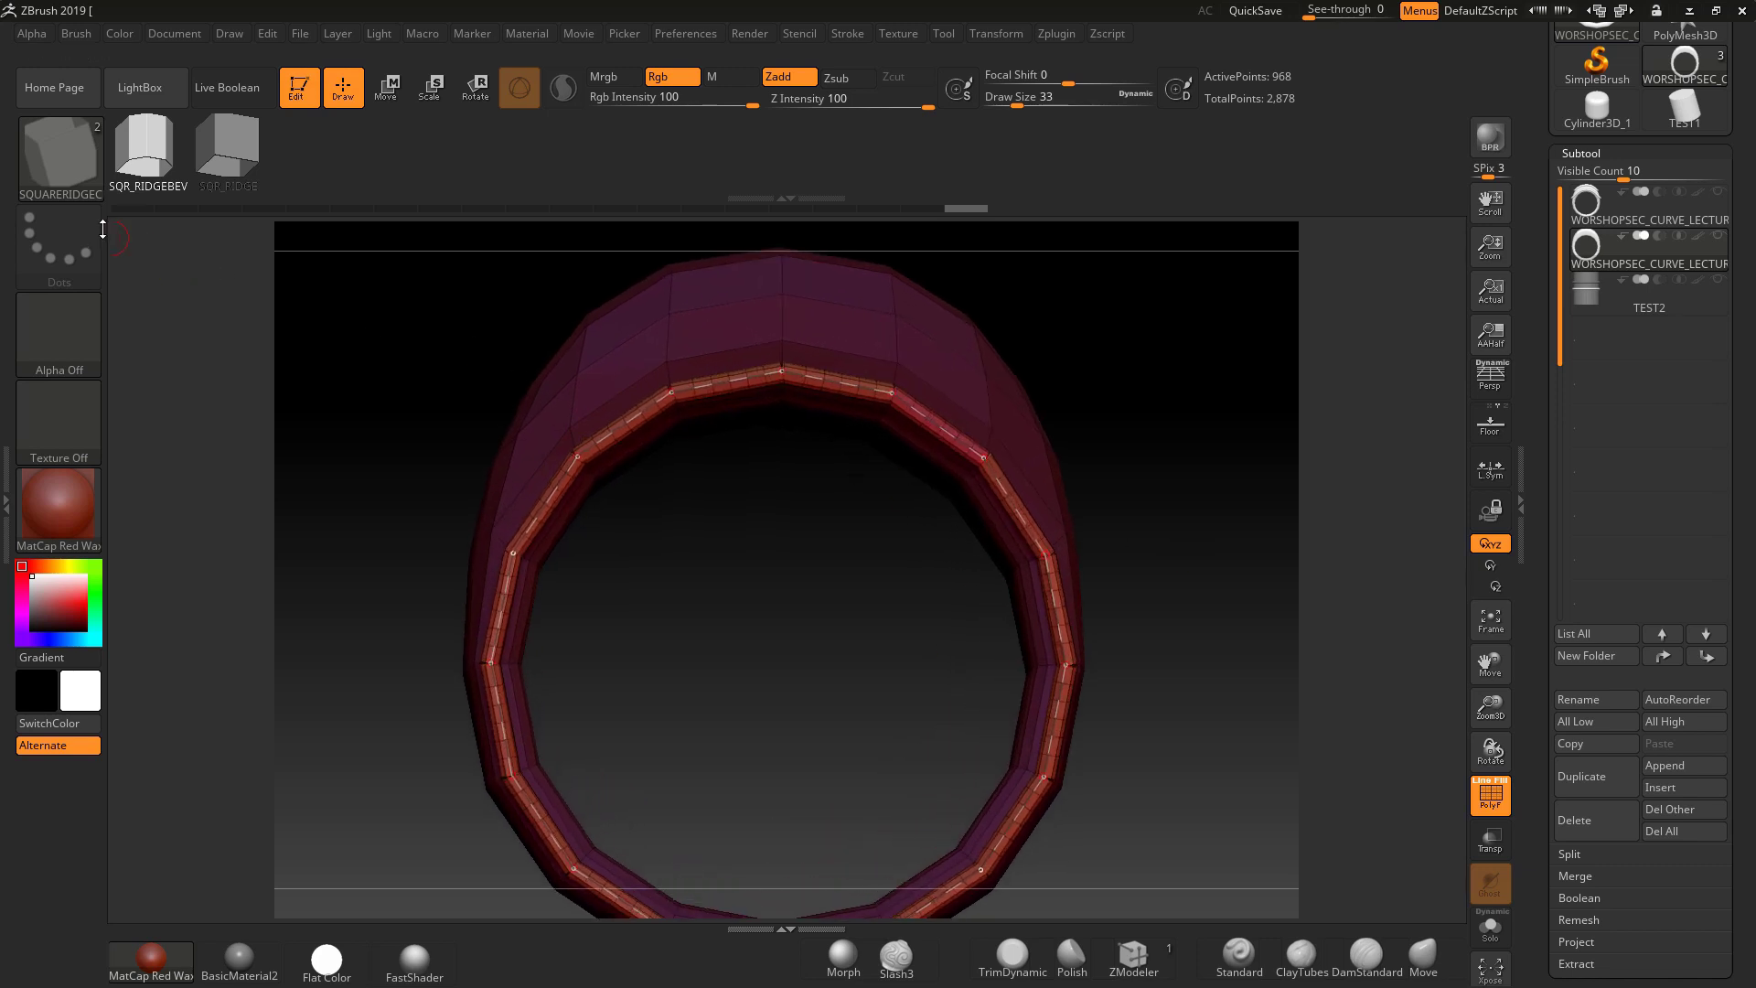
Load the SWIRL.ZBP brush preset from the CUSTOM BRUSHES folder inside the Jewellery Design in ZBrush 2019 Next Generation Techniques folder.
left_click(71, 33)
left_click(103, 73)
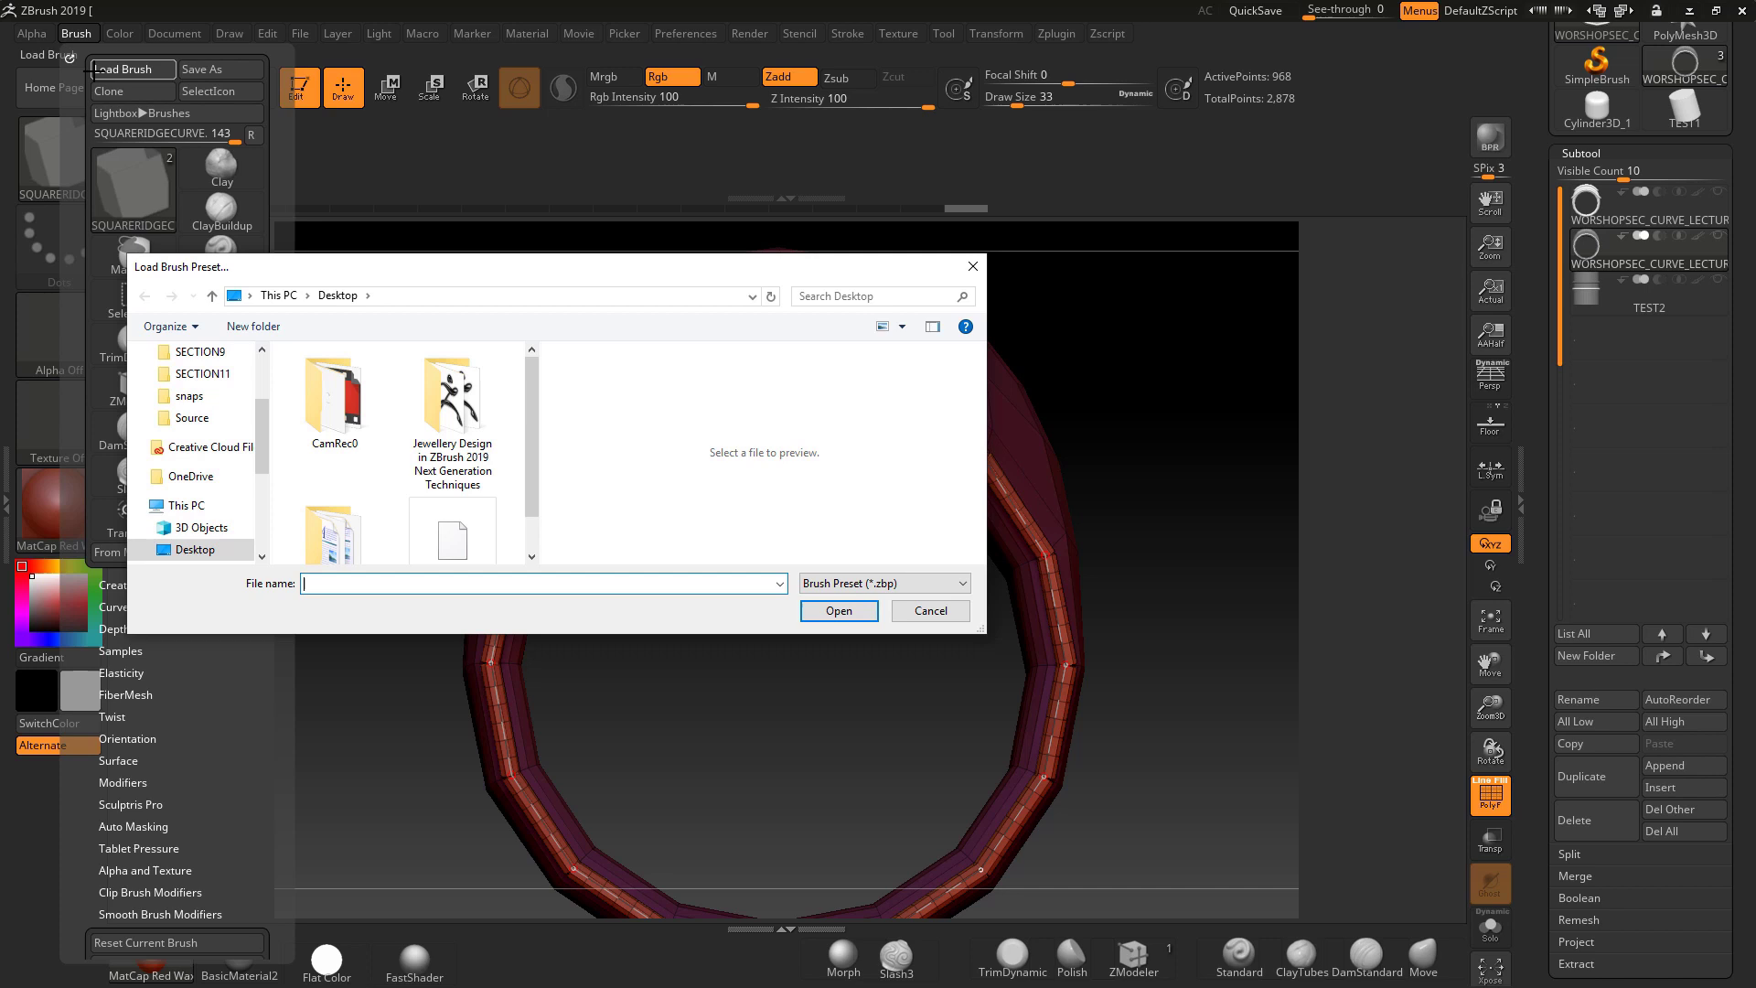
scroll(530, 427, "down", 1)
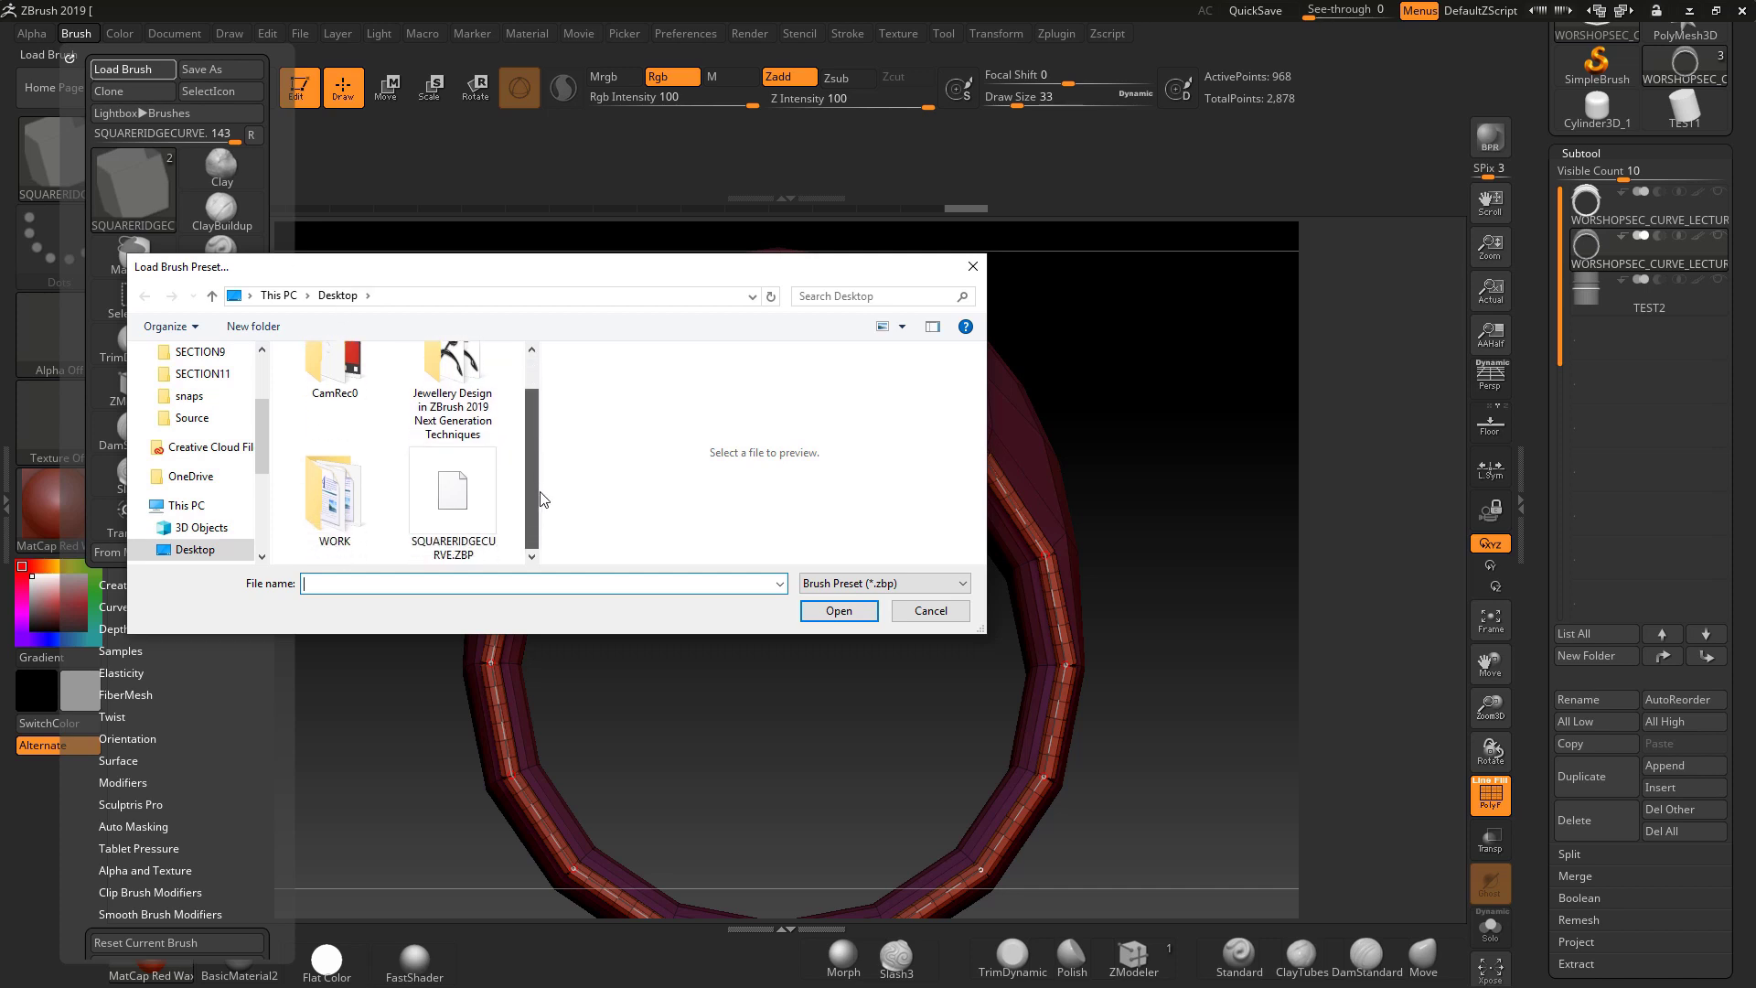
double_click(452, 379)
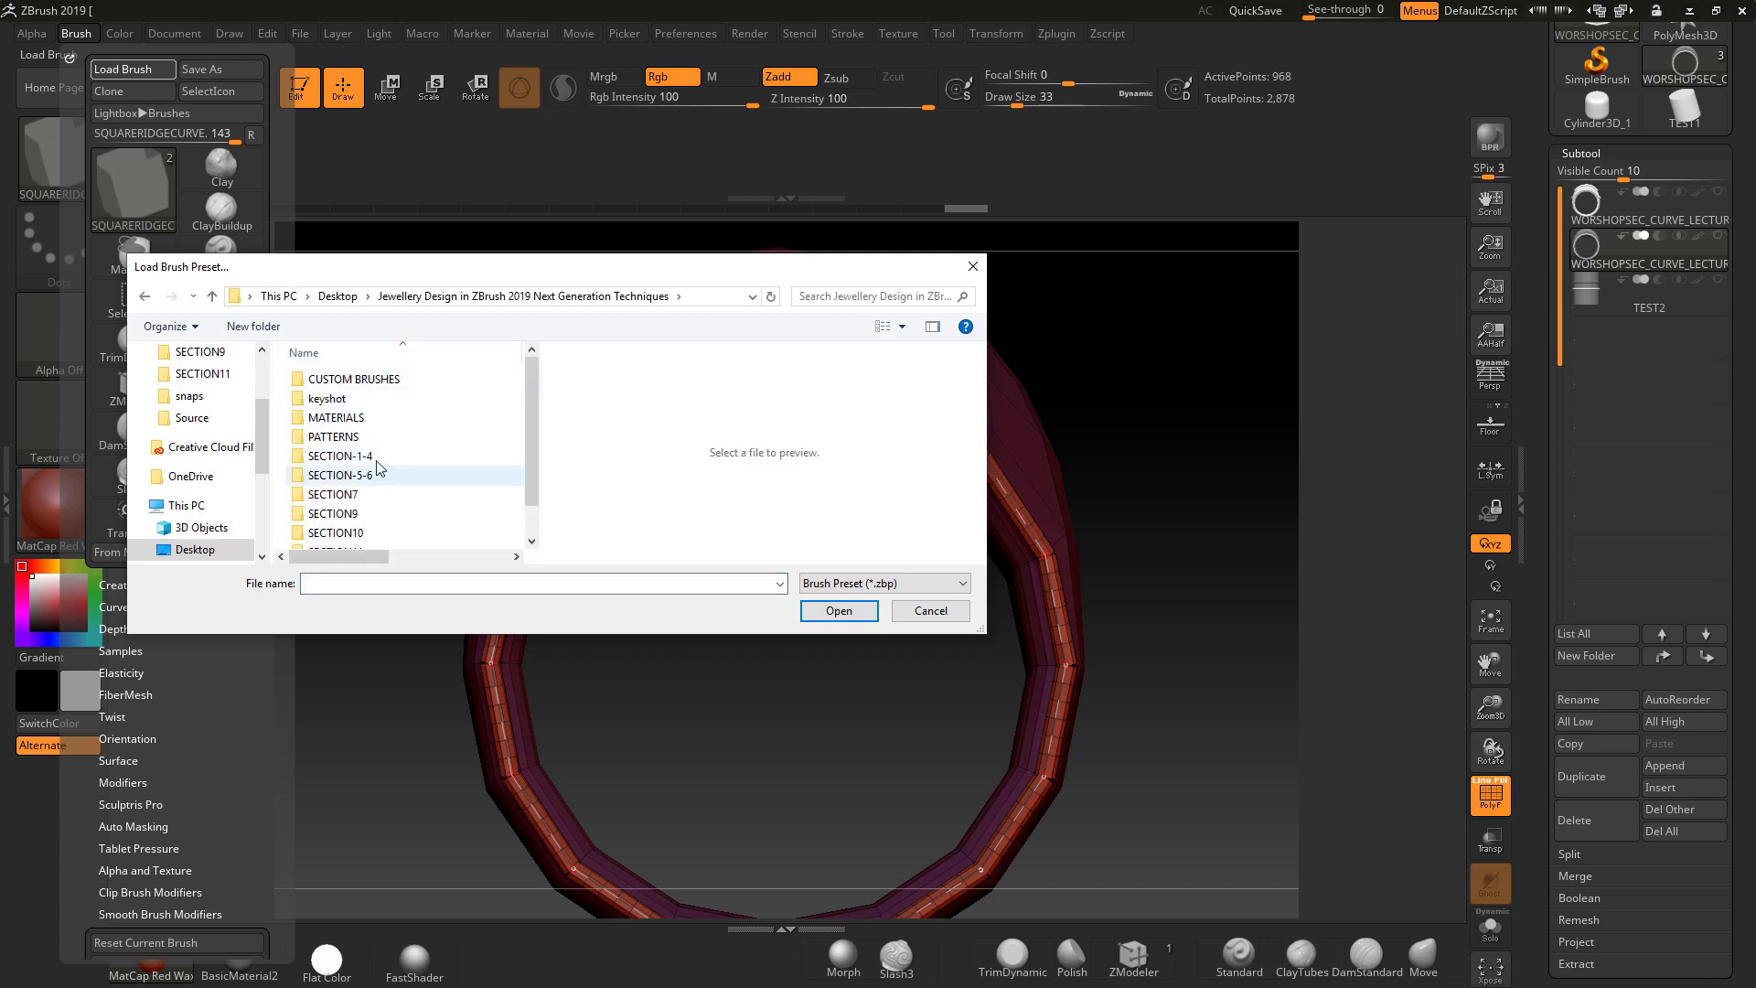
double_click(353, 377)
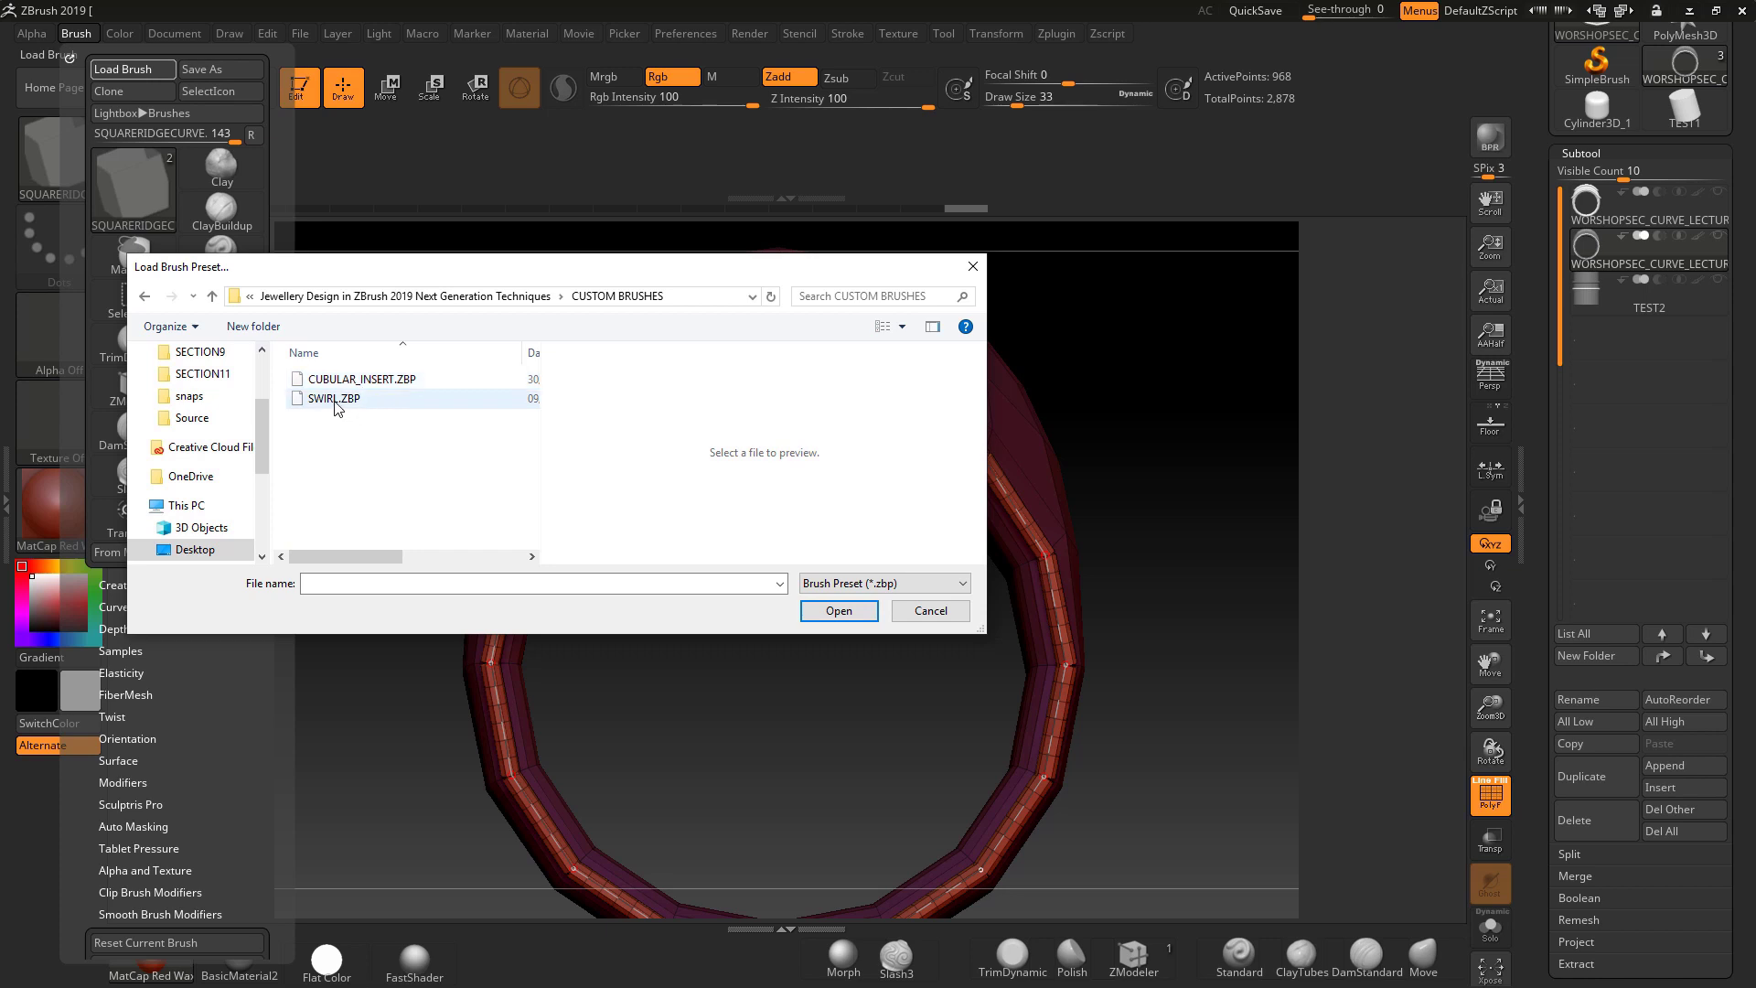
left_click(333, 403)
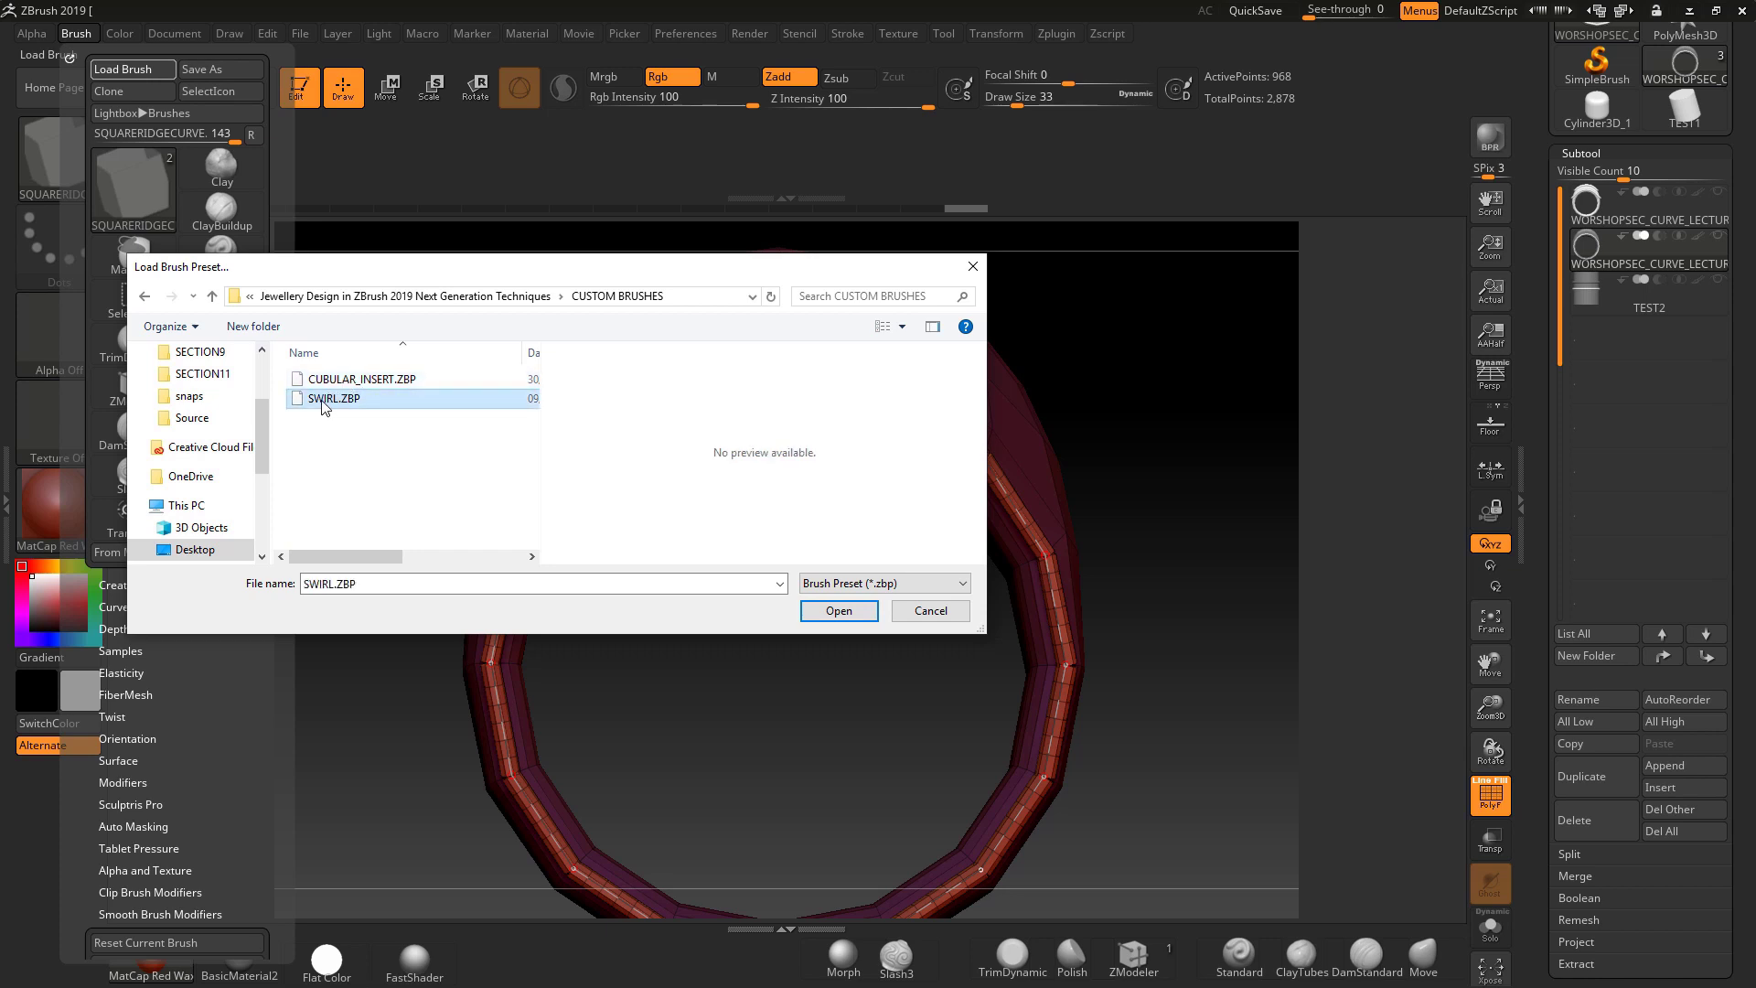
double_click(322, 401)
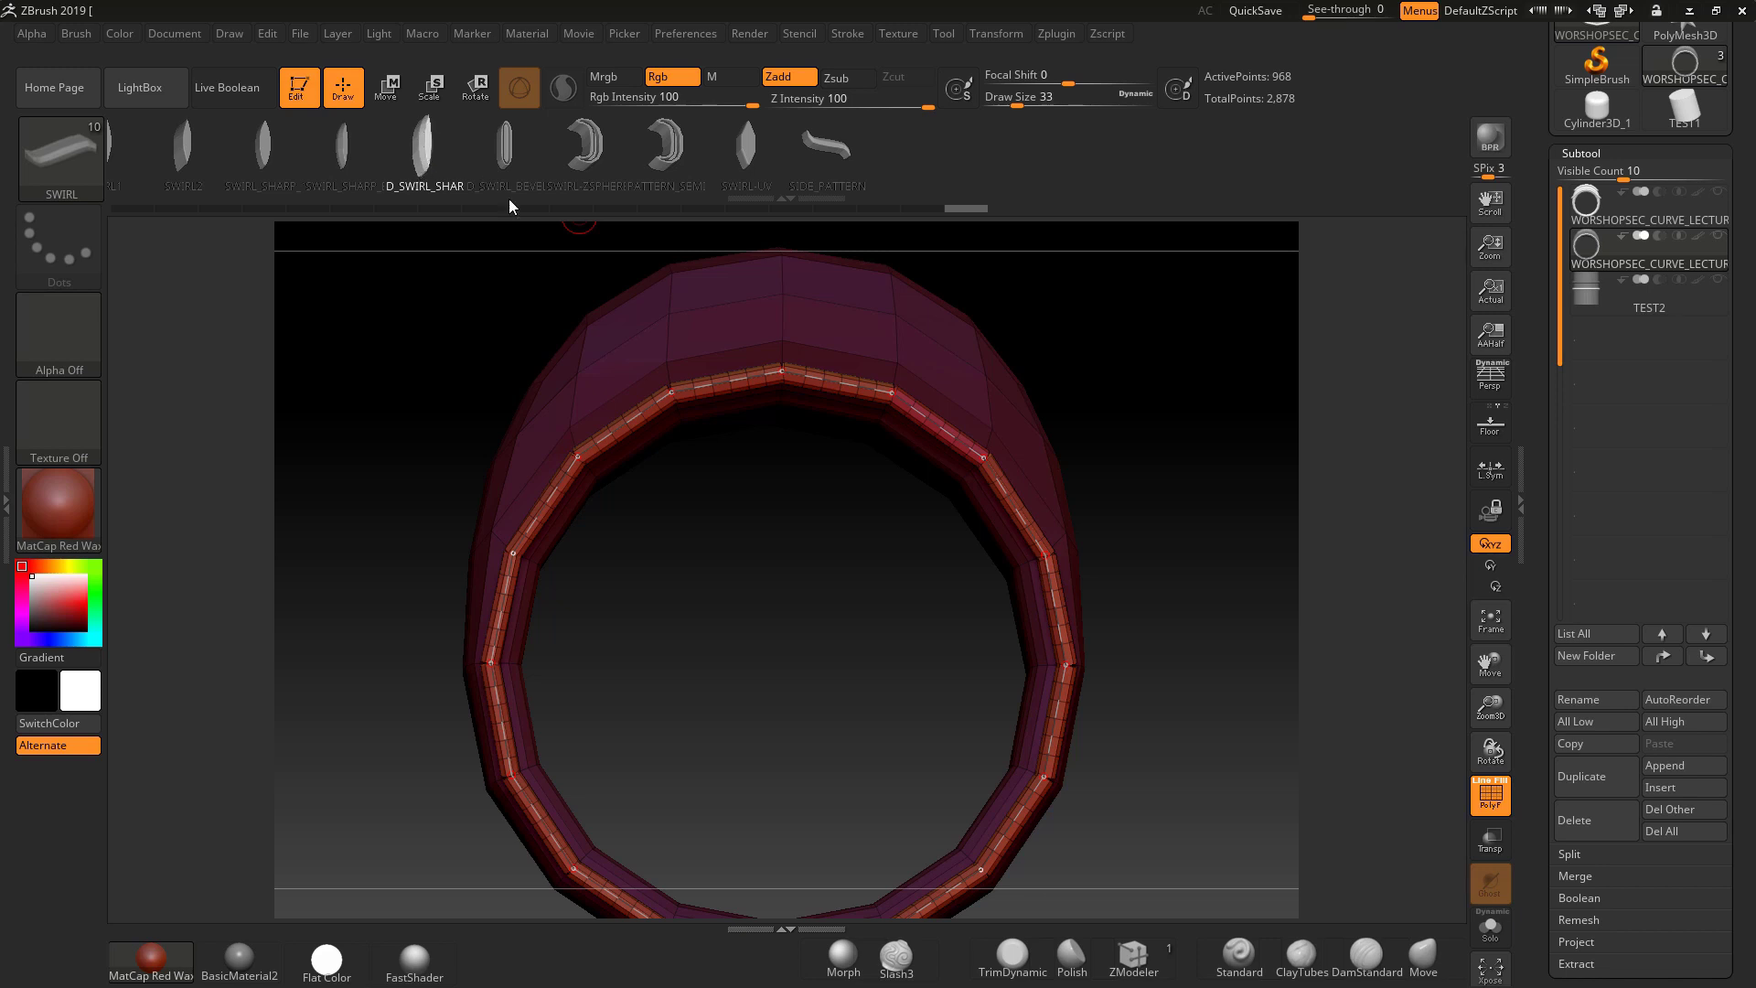
Apply the D_SWIRL_SHAR swirl along the existing curve in place of the square ridge.
key("bracketright")
key("bracketright")
key("bracketright")
left_click(695, 388)
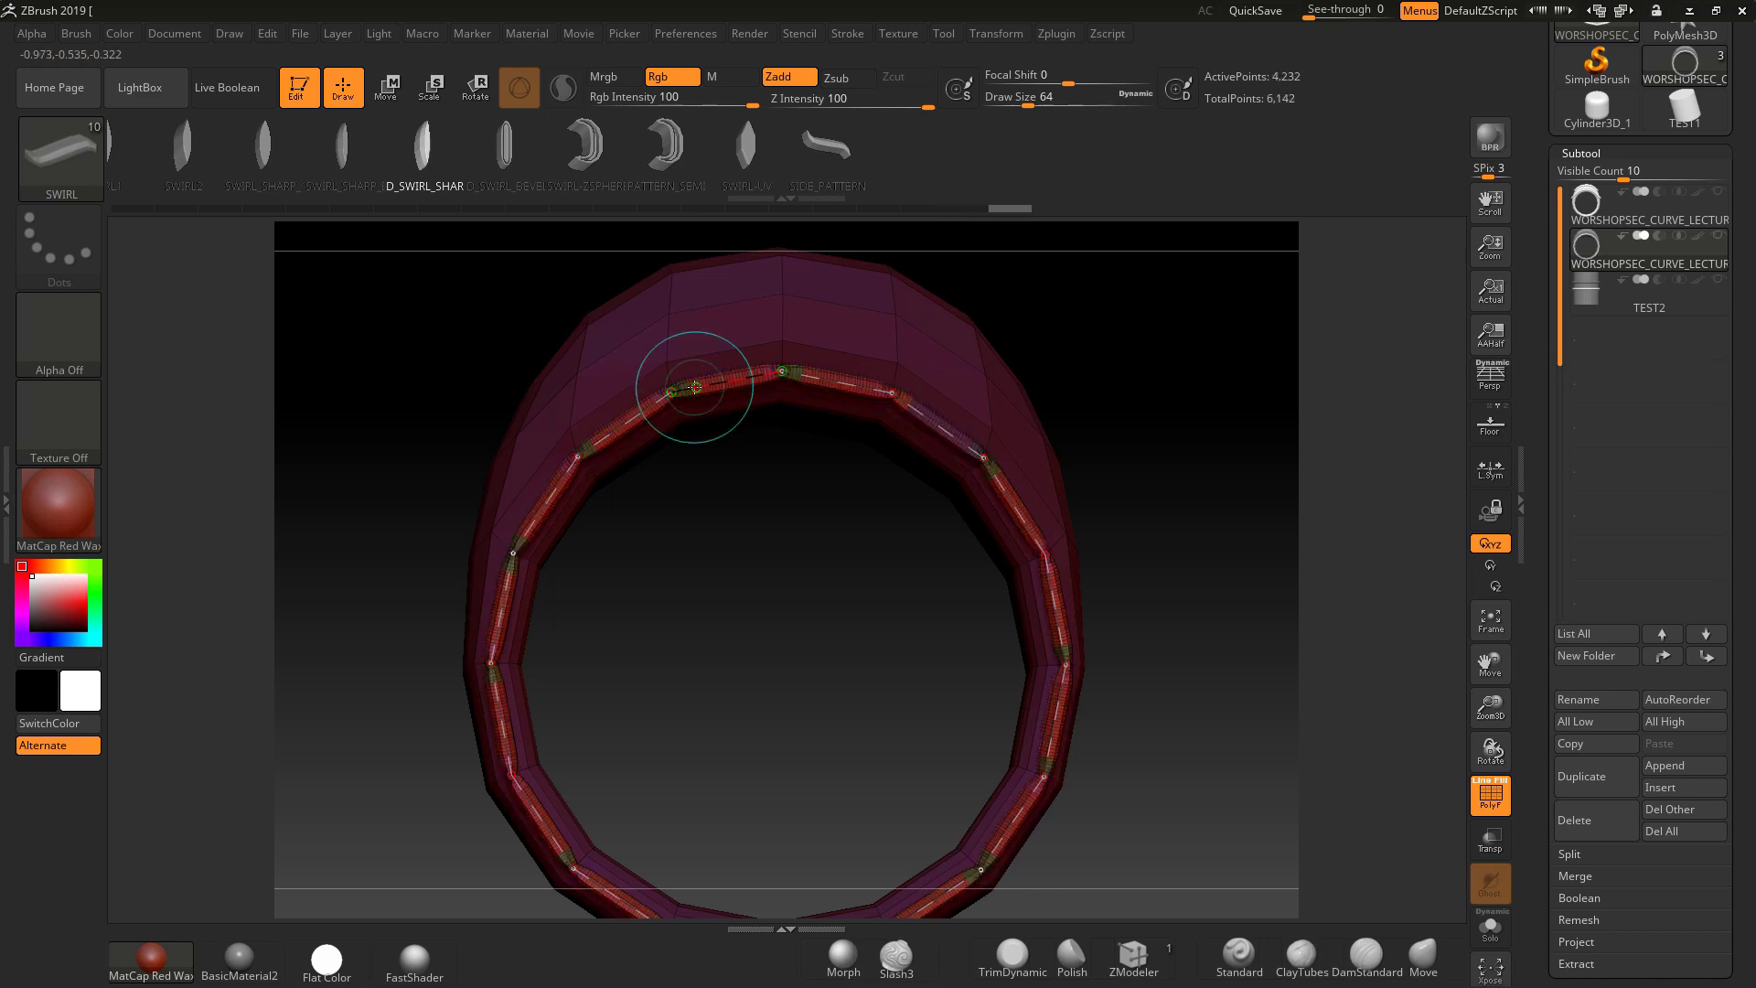
Examine the joints between the swirl segments around the opening and release the curve from the finished swirl.
key("bracketleft")
key("bracketleft")
key("bracketleft")
mouse_move(1159, 472)
left_mouse_down()
mouse_move(1179, 465)
mouse_move(1157, 451)
mouse_move(1199, 498)
left_mouse_up()
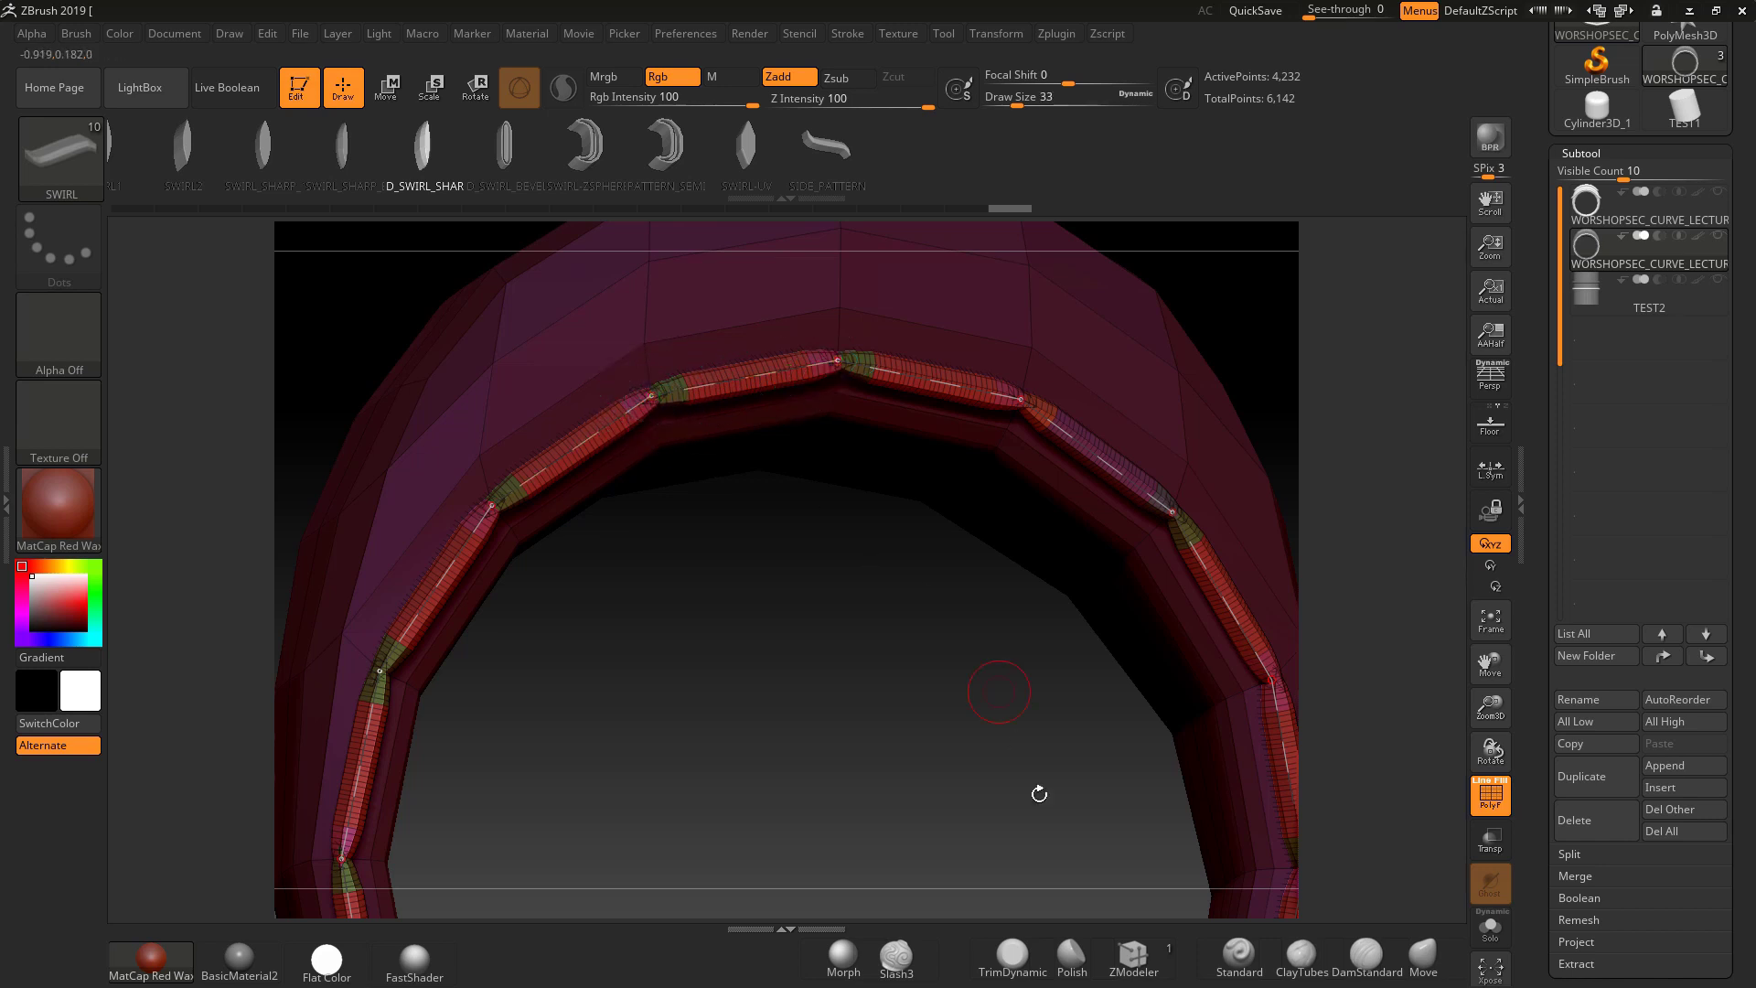
left_click(1144, 972)
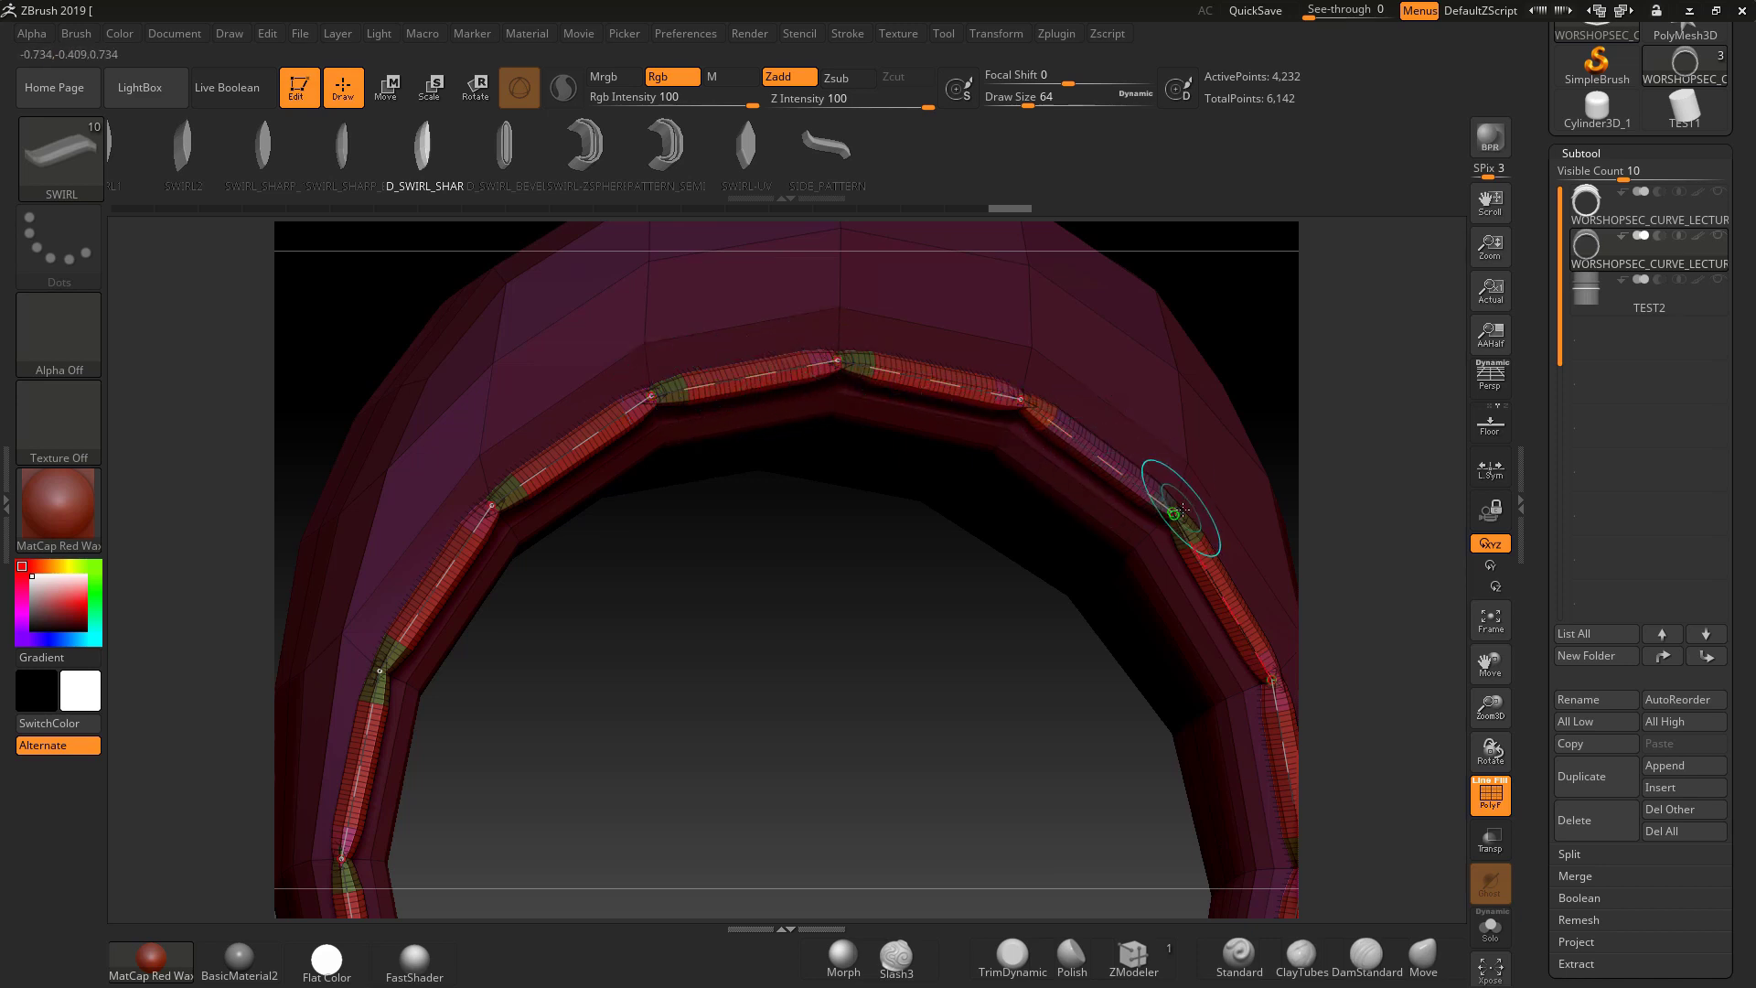
left_click_drag(1314, 458, 1138, 458, "alt")
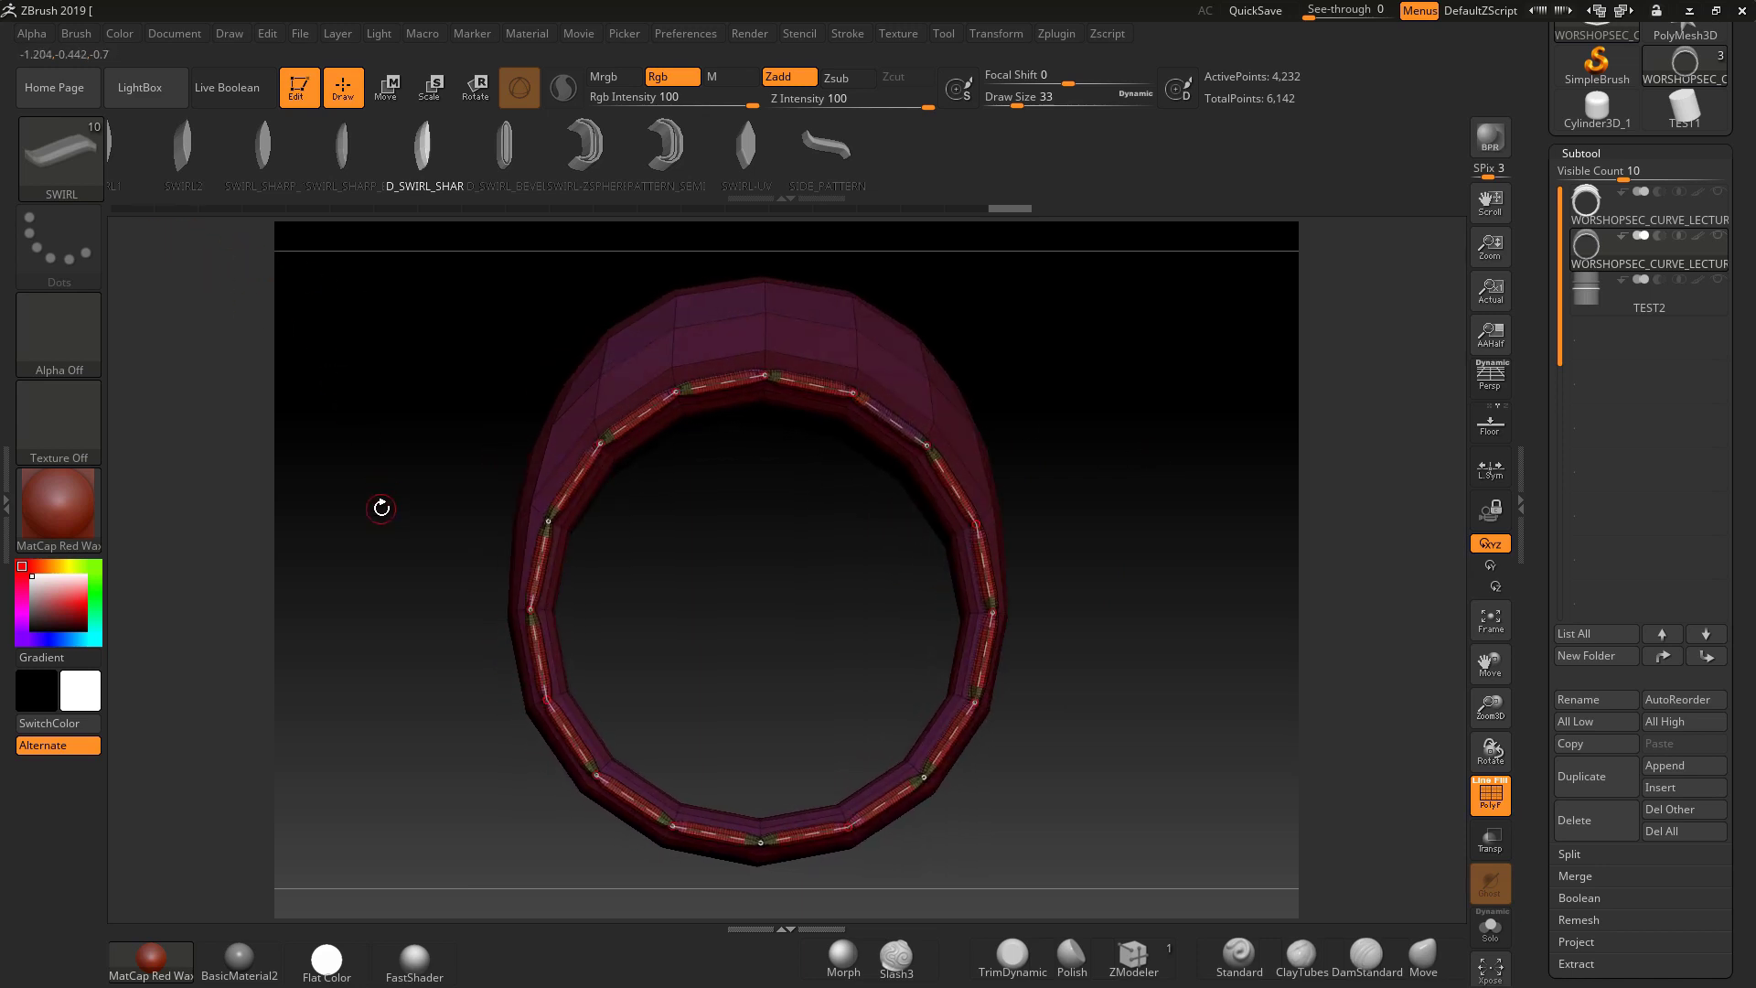
left_click(984, 478)
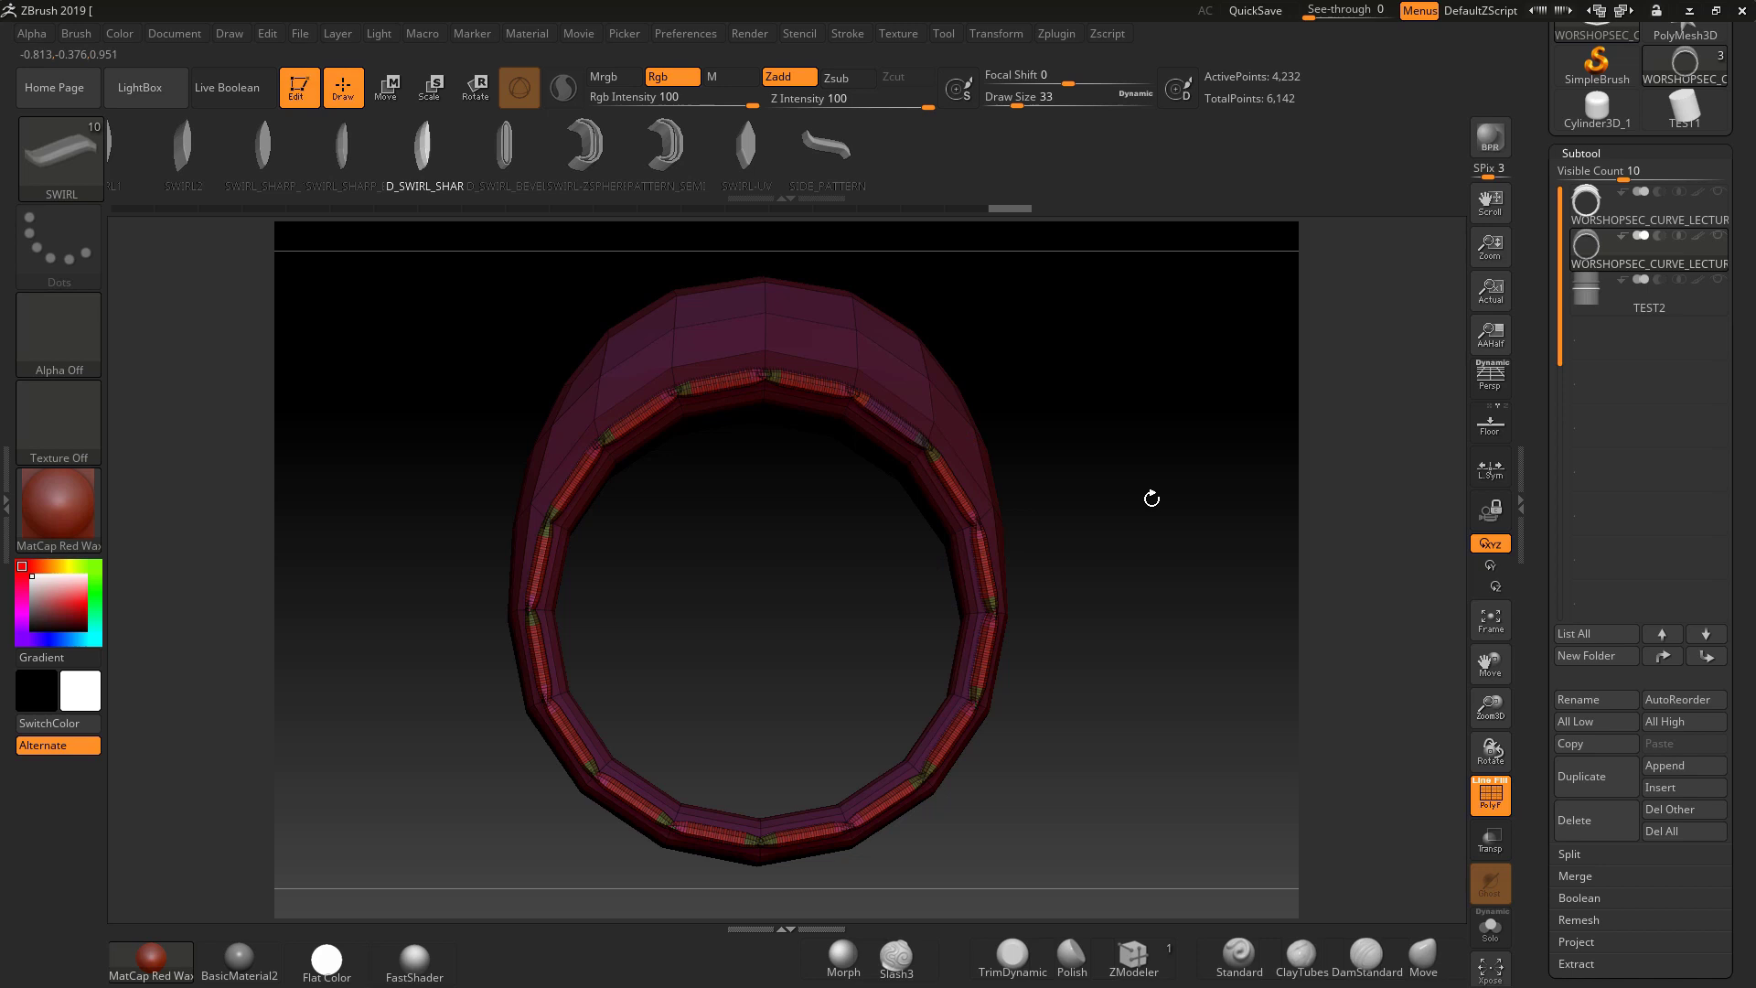
Draw a freehand S-shaped swirl across the ring's crown and examine its tapered ends.
left_click_drag(1140, 555, 1048, 650)
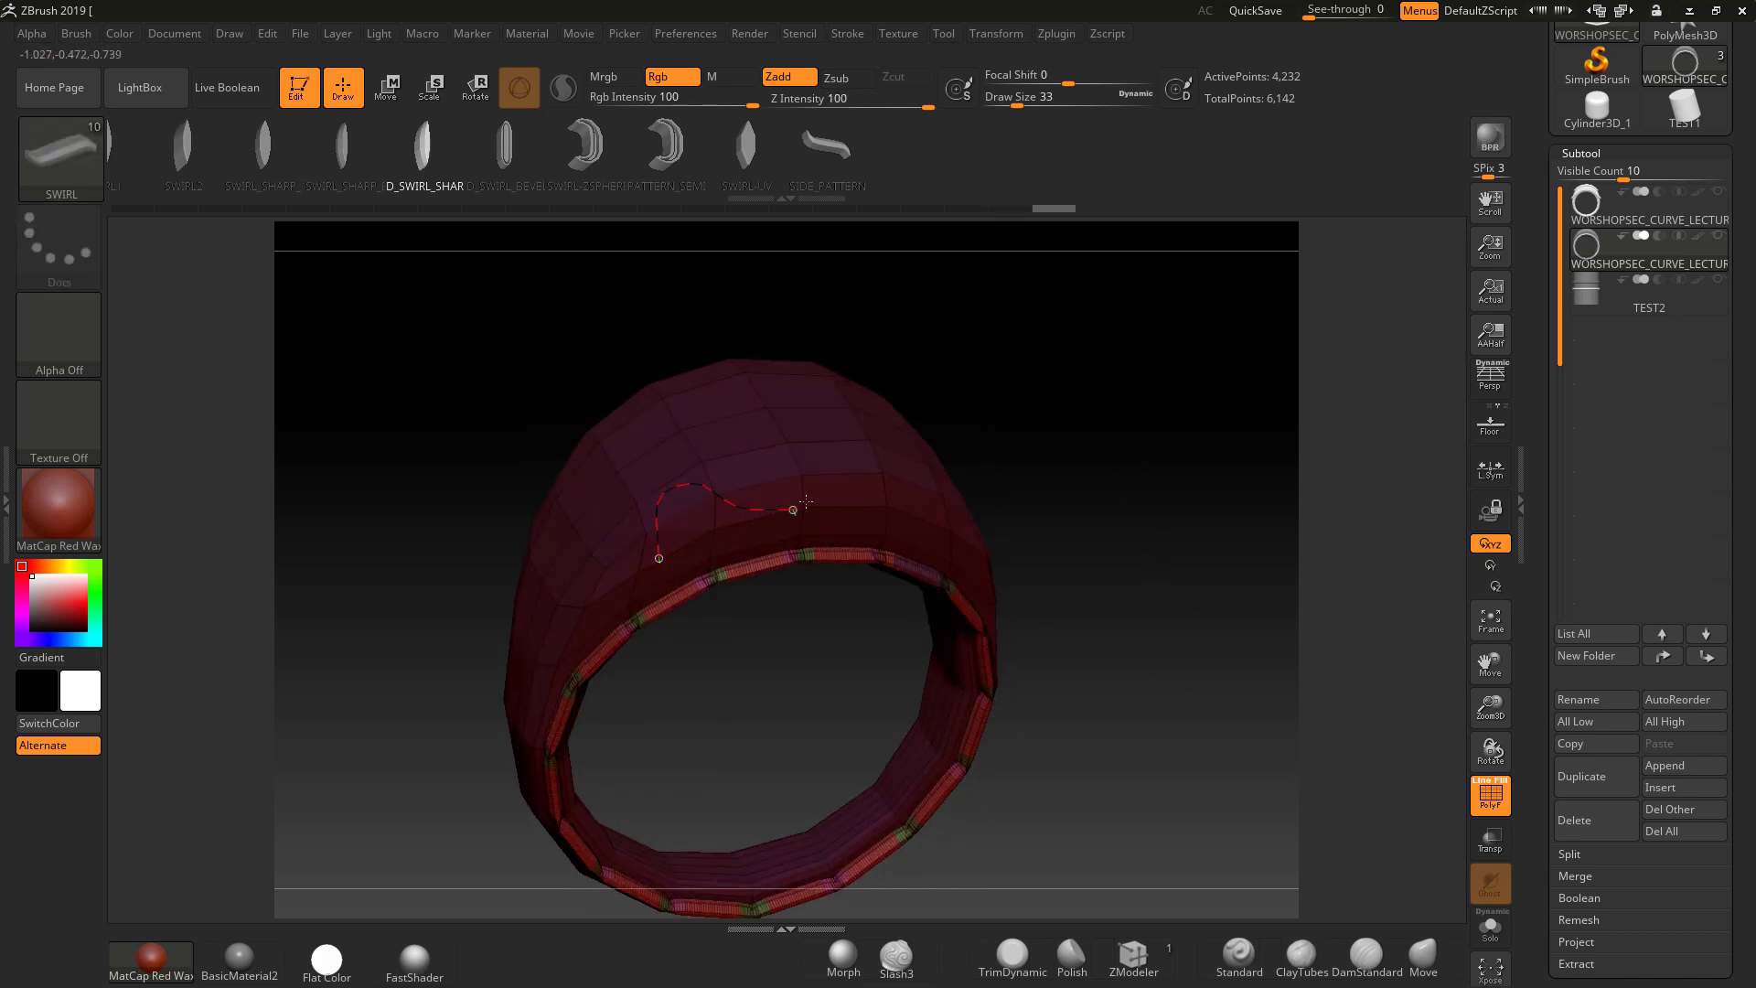
left_click(810, 429)
mouse_move(1067, 510)
left_mouse_down("alt")
mouse_move(1137, 498)
mouse_move(1037, 552)
left_mouse_up("alt")
key("bracketright")
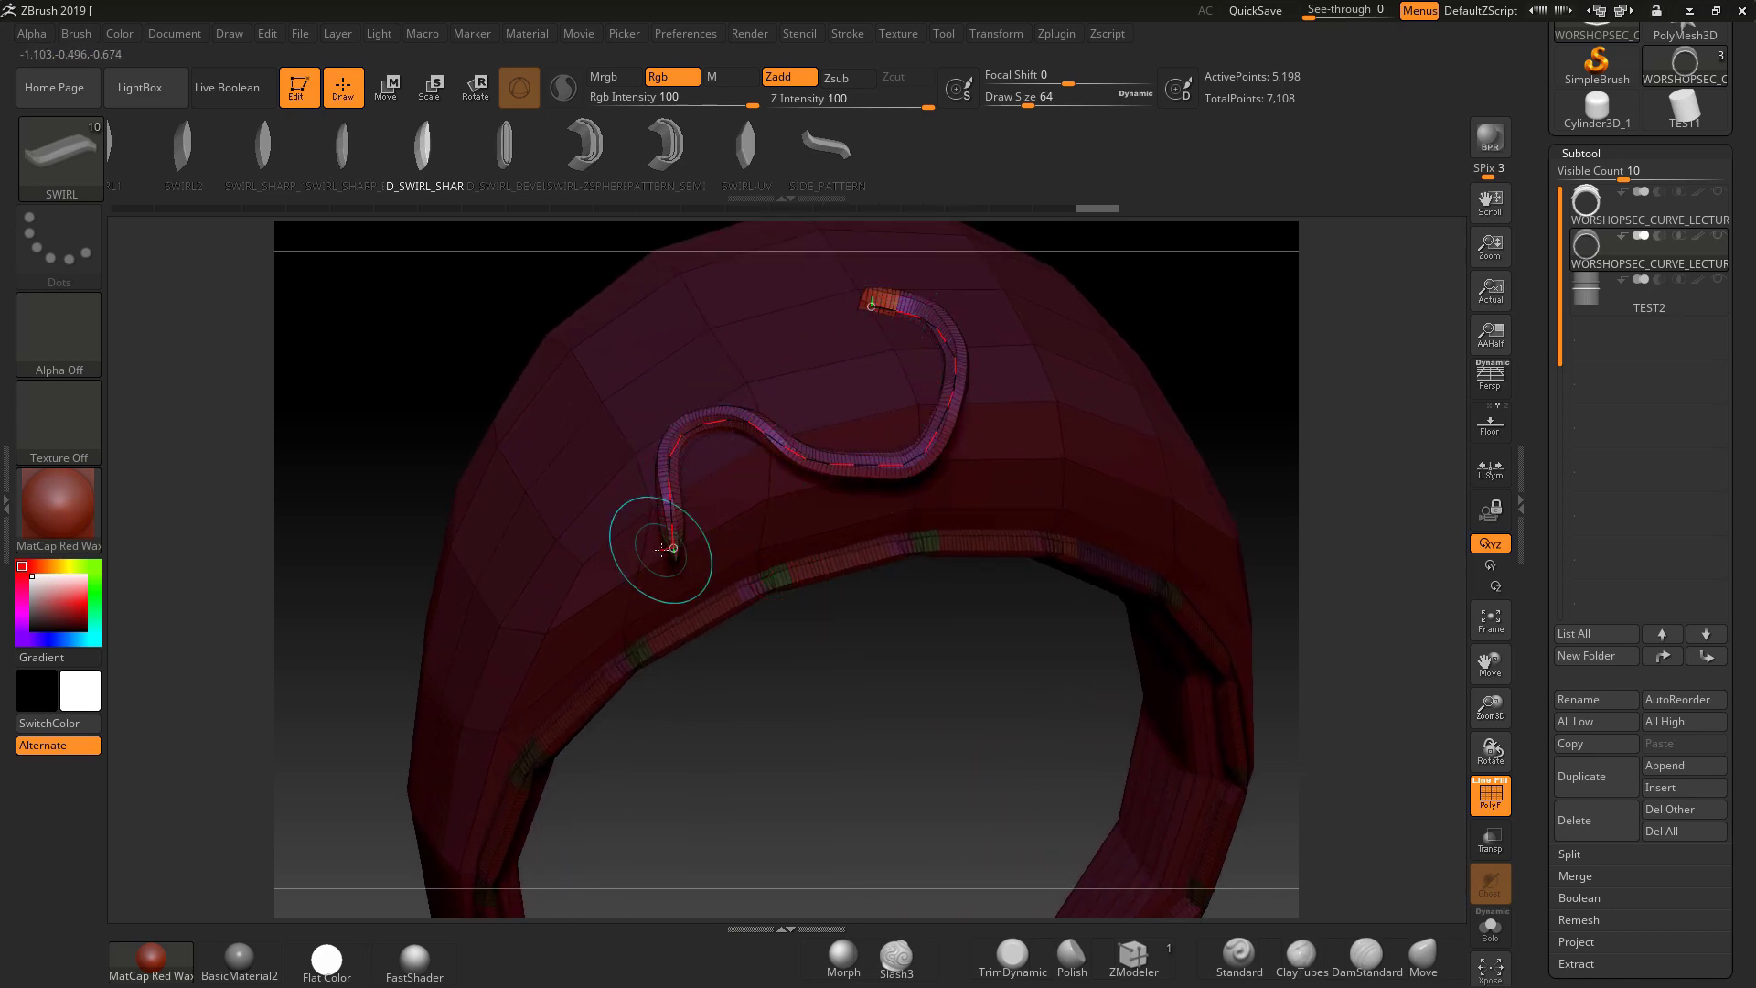
key("bracketleft")
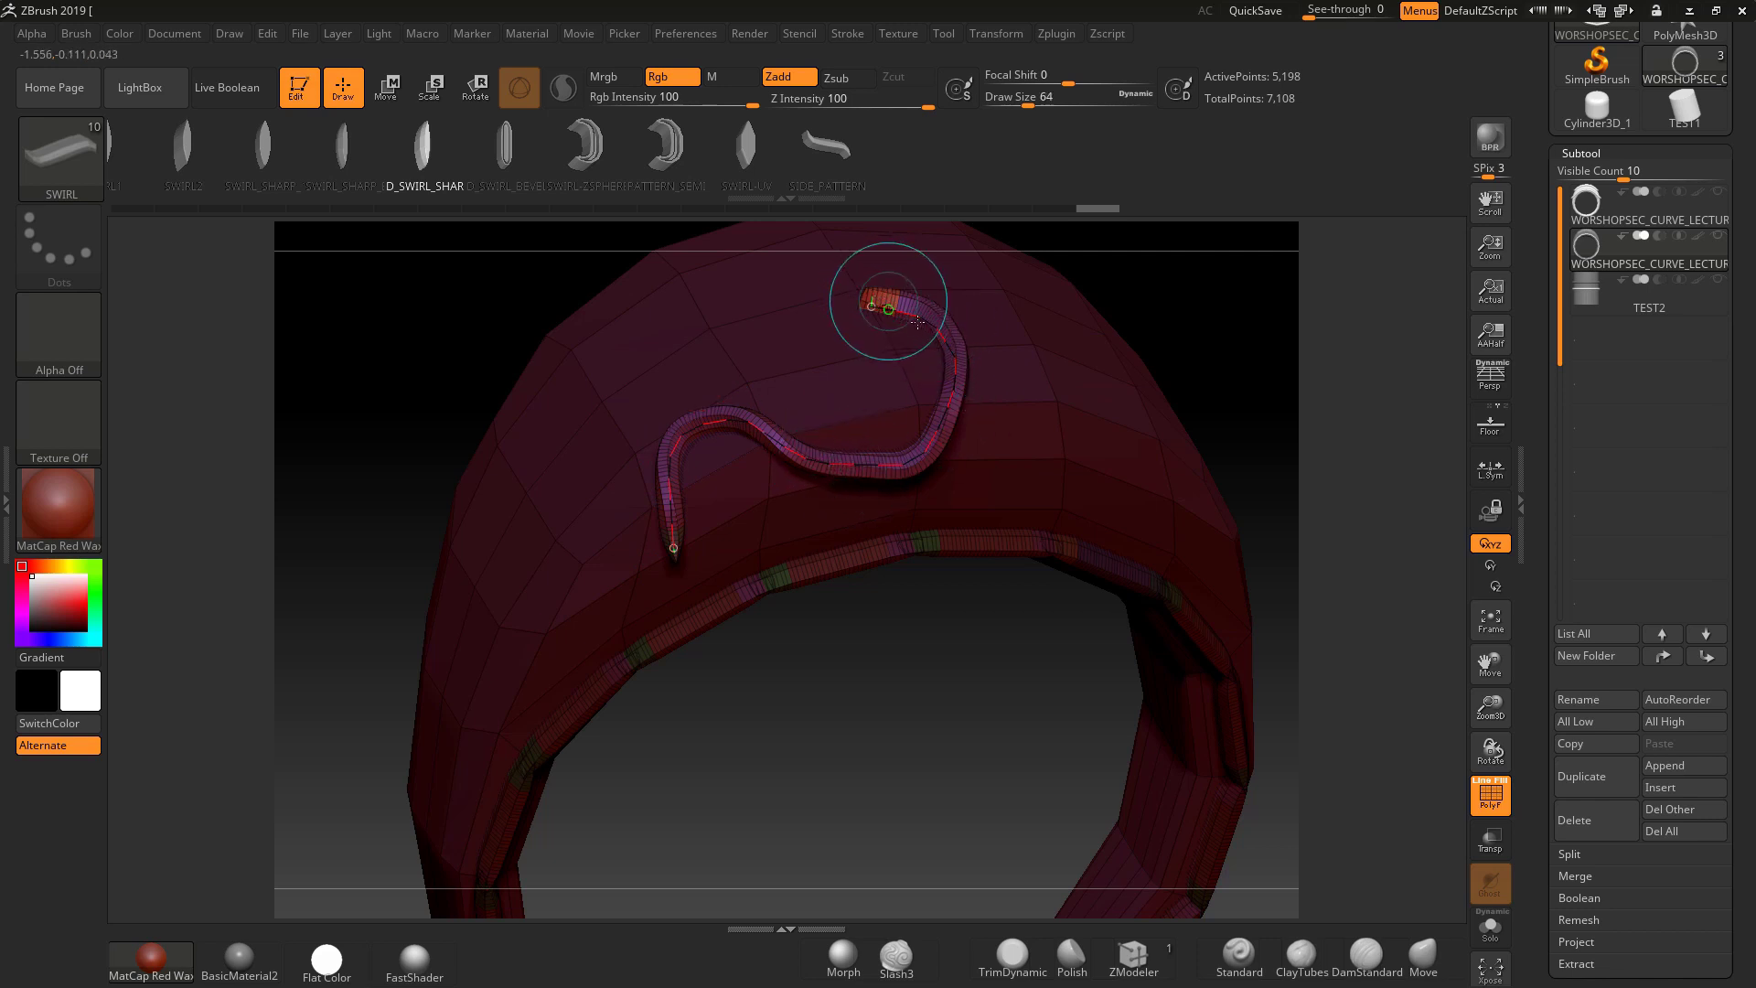
left_click_drag(1276, 421, 889, 563)
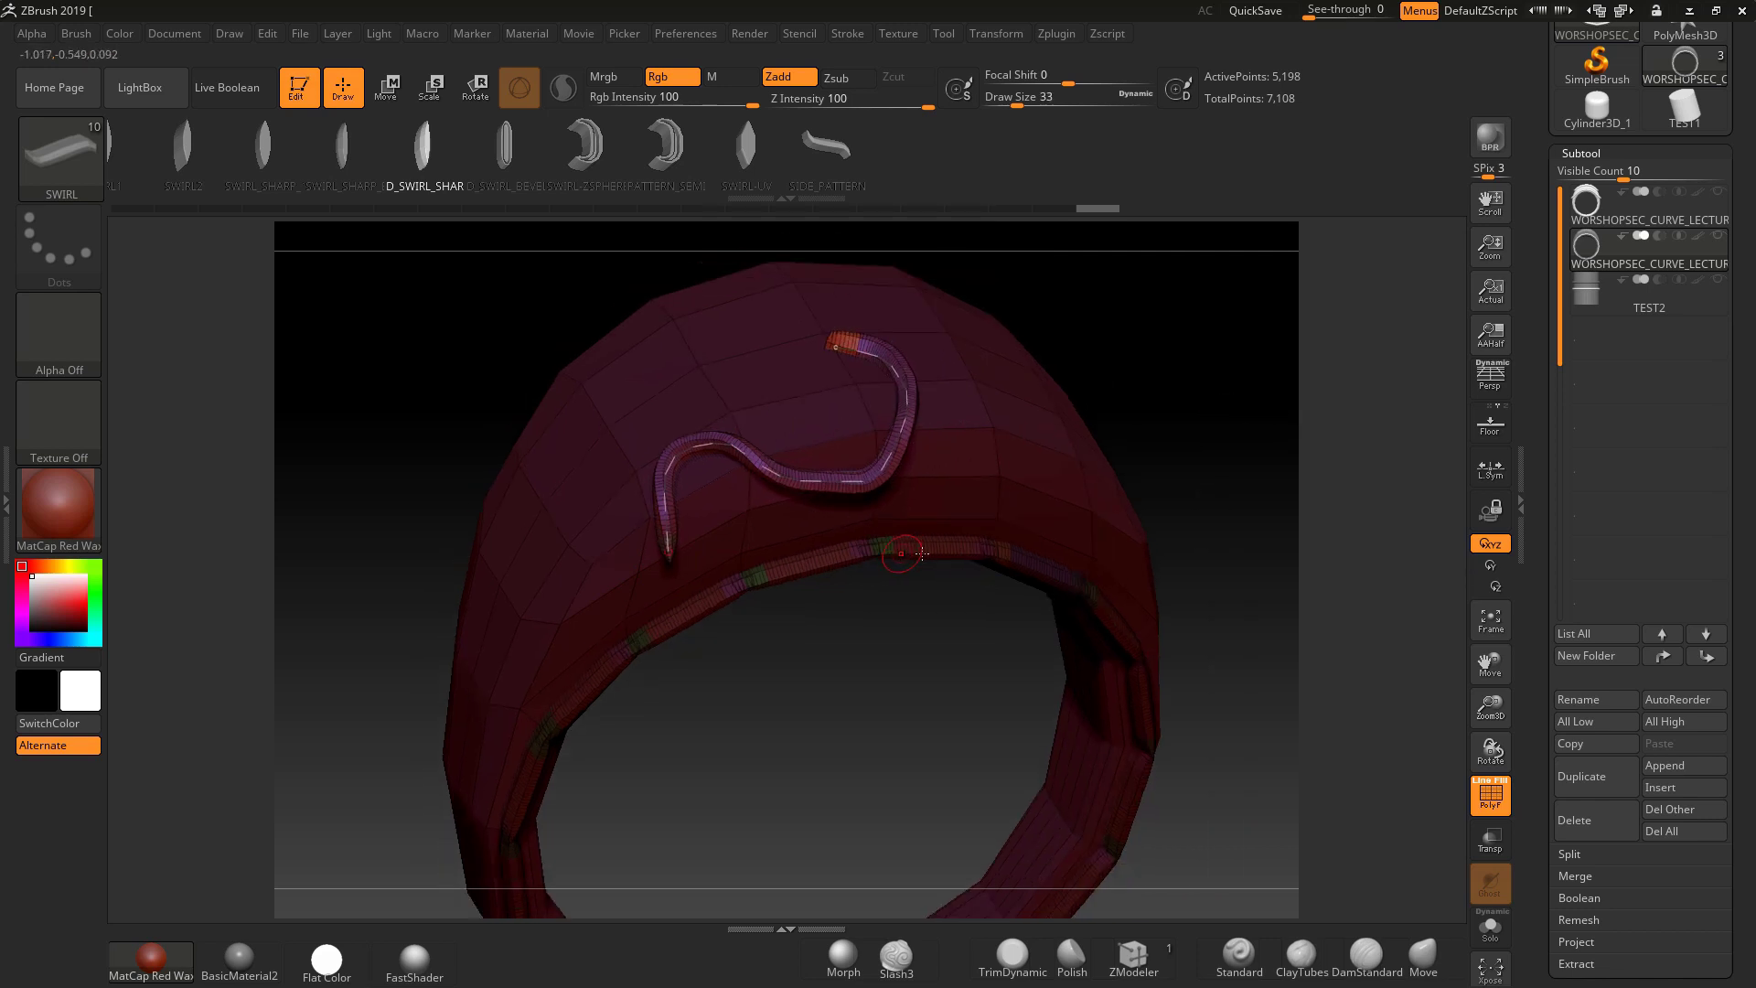
left_click_drag(1181, 565, 1192, 474)
left_click_drag(1211, 595, 1108, 577)
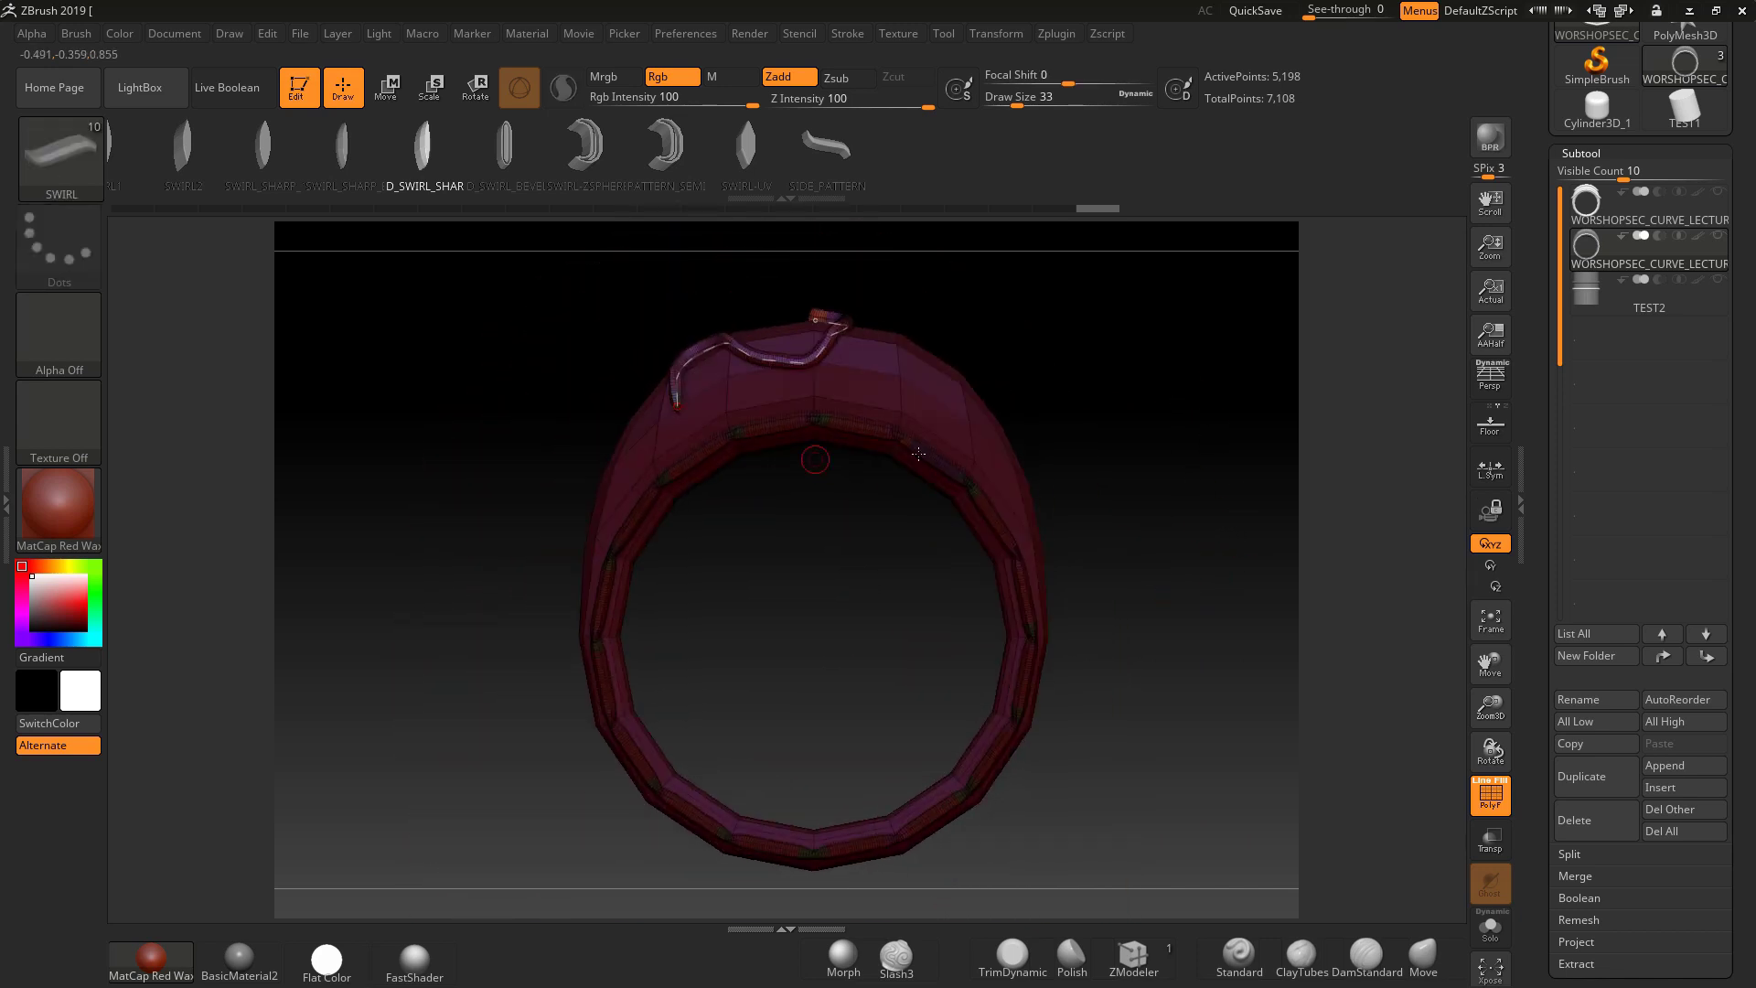
Make the WORSHOPSEC_CURVE_LECTURE ring active and revert its undo history to before the ridge around the opening.
left_click(1647, 206)
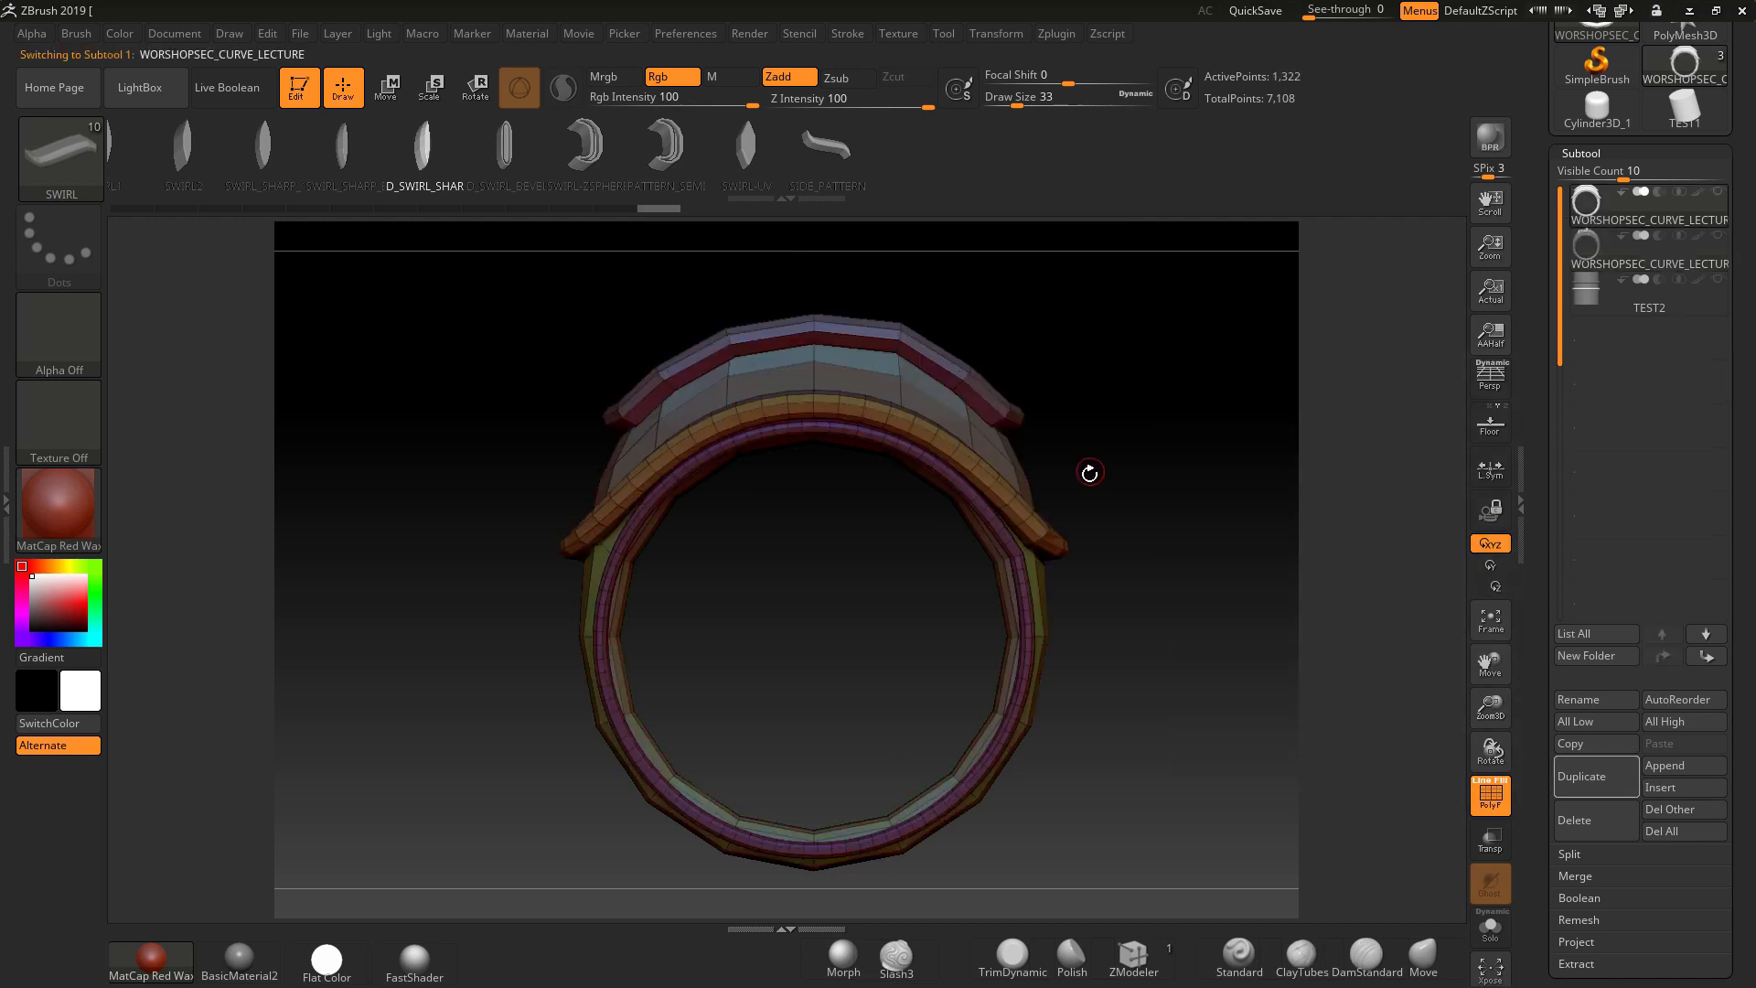
left_click_drag(1125, 536, 1048, 538, "alt")
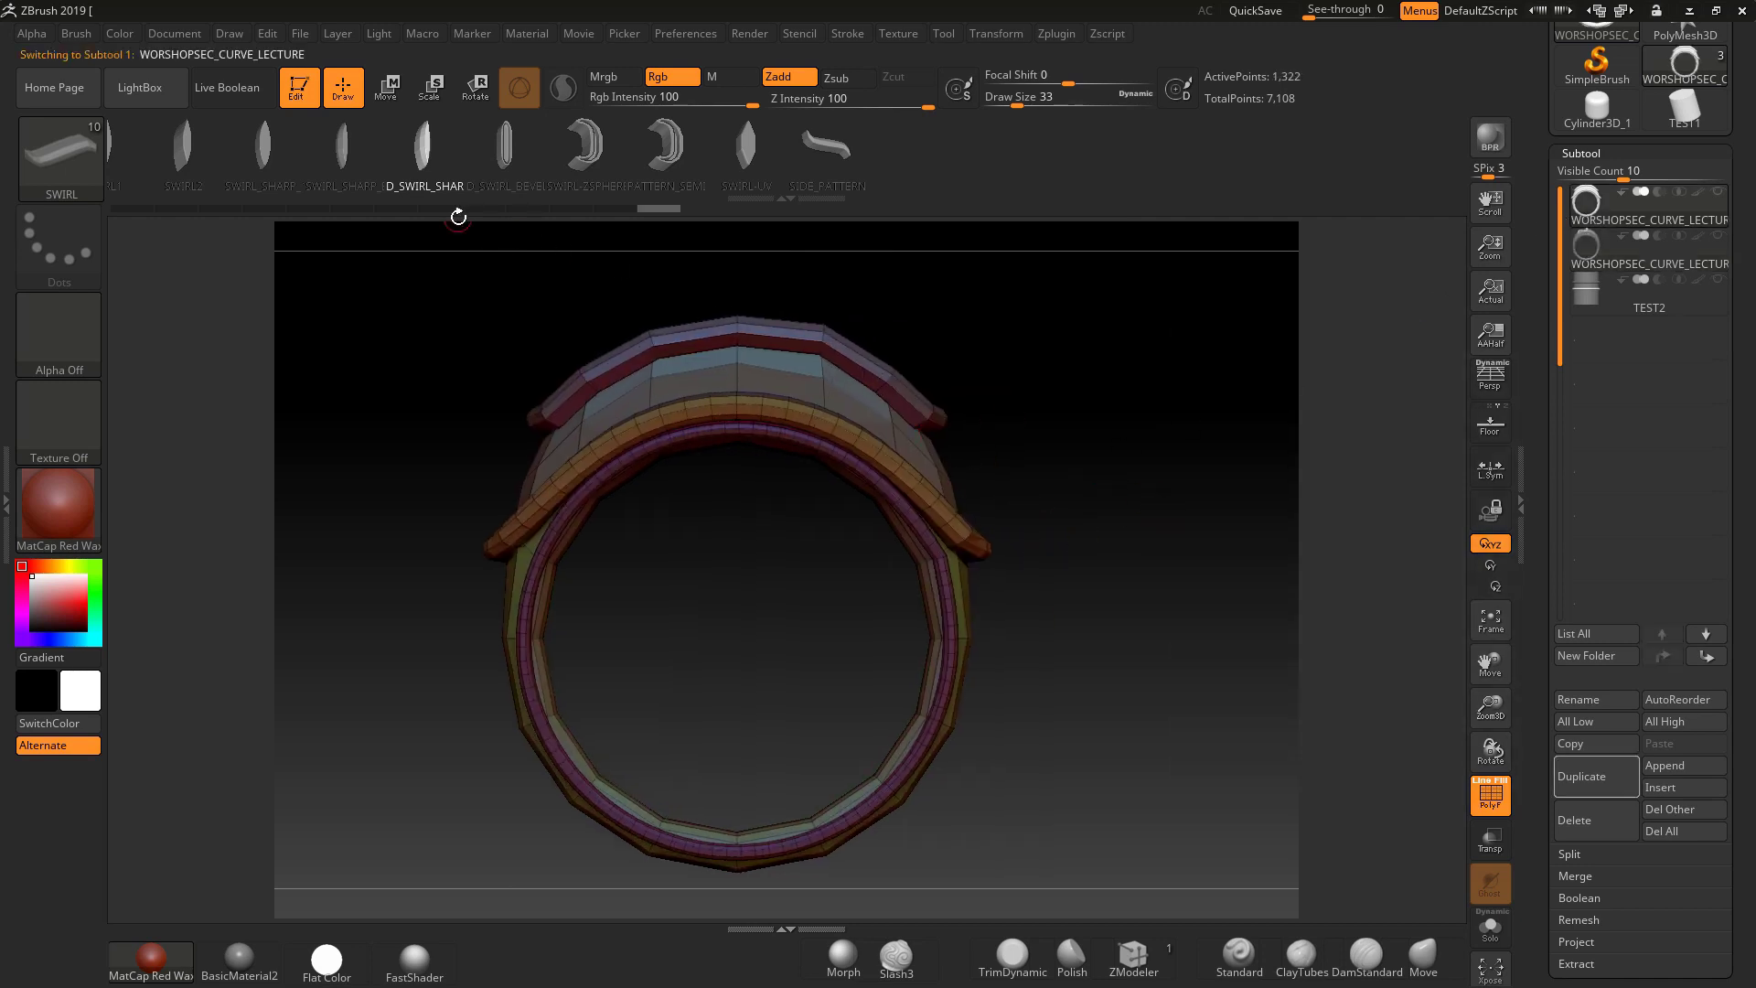
left_click(432, 207)
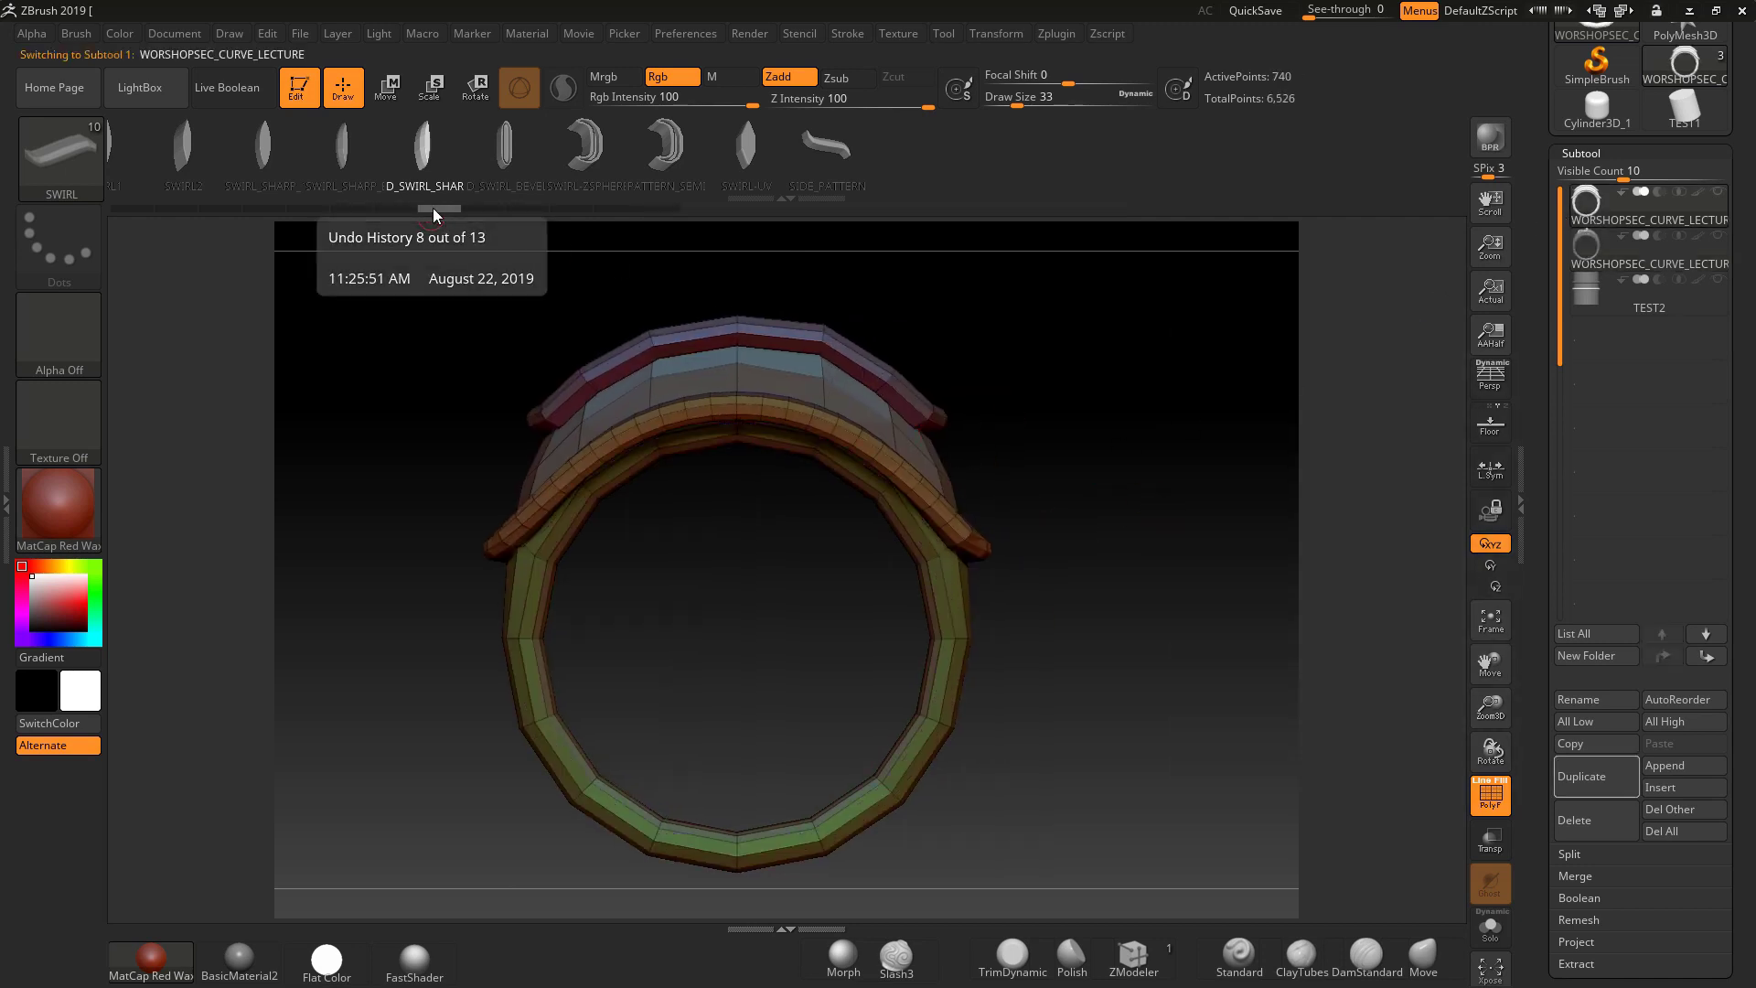
left_click_drag(432, 207, 483, 209)
Run the swirl along the polygroup border around this ring's opening and inspect it with the polyframe display off.
left_click_drag(1035, 596, 1071, 480, "alt")
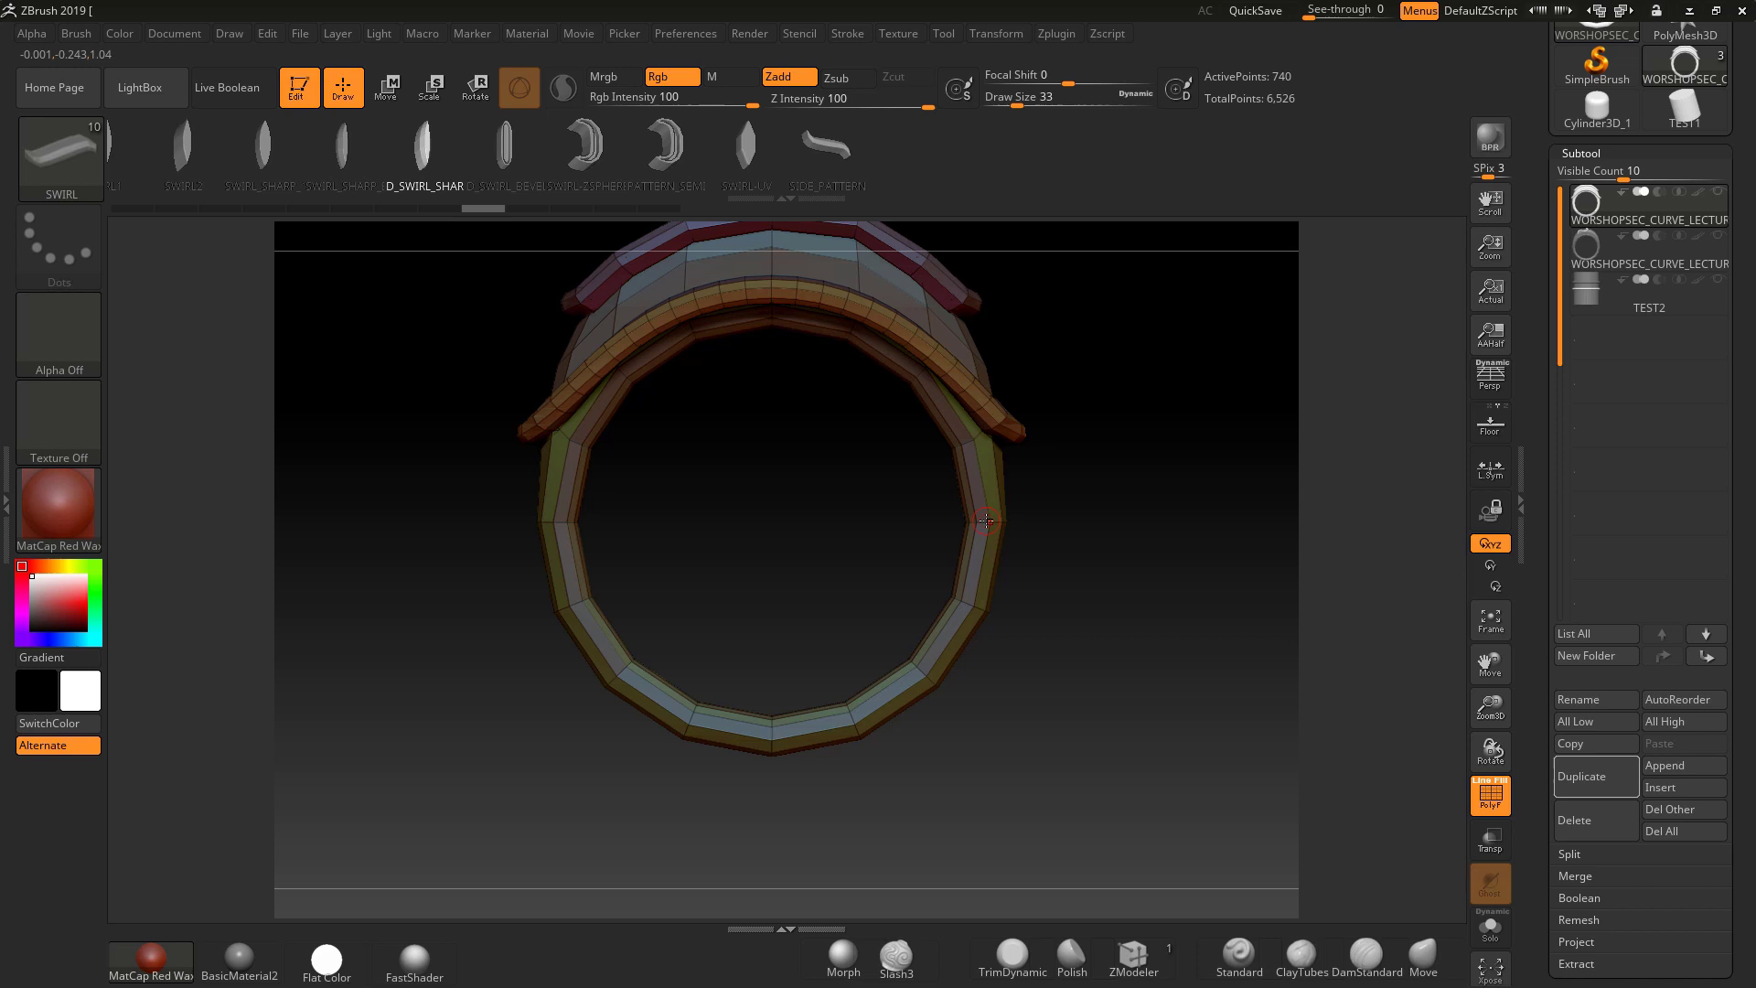
left_click(989, 574)
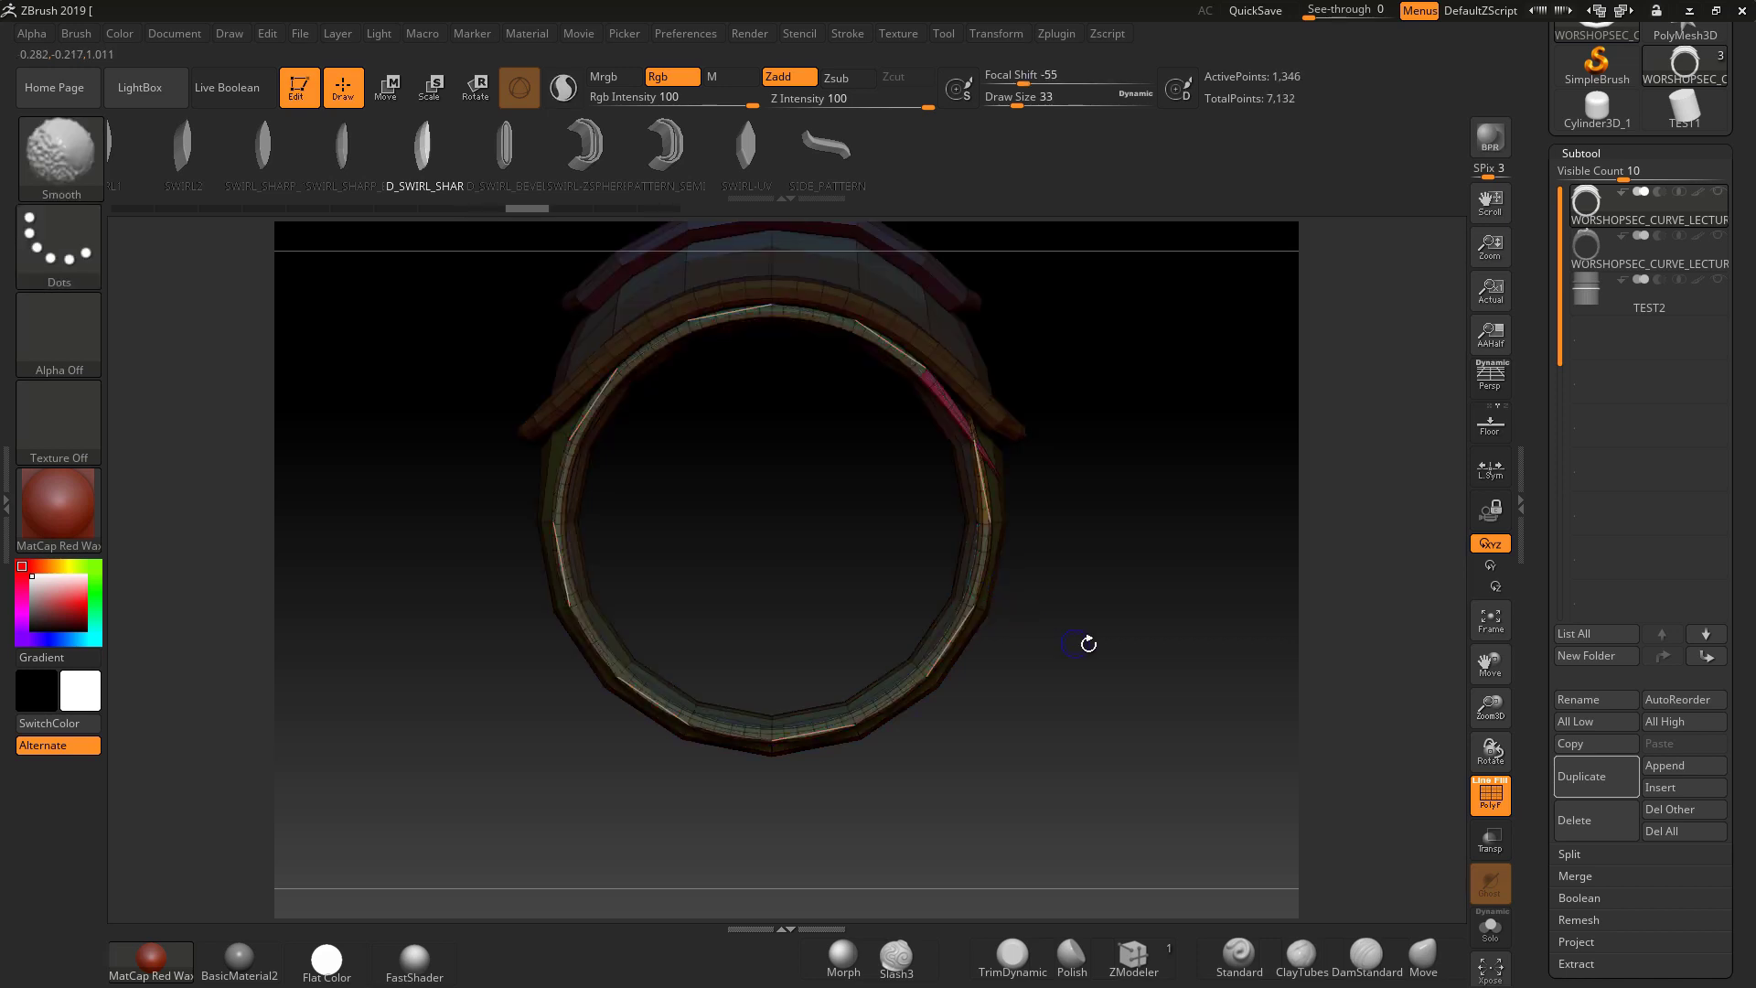
mouse_move(1125, 604)
left_mouse_down()
mouse_move(1043, 631)
mouse_move(1111, 603)
left_mouse_up()
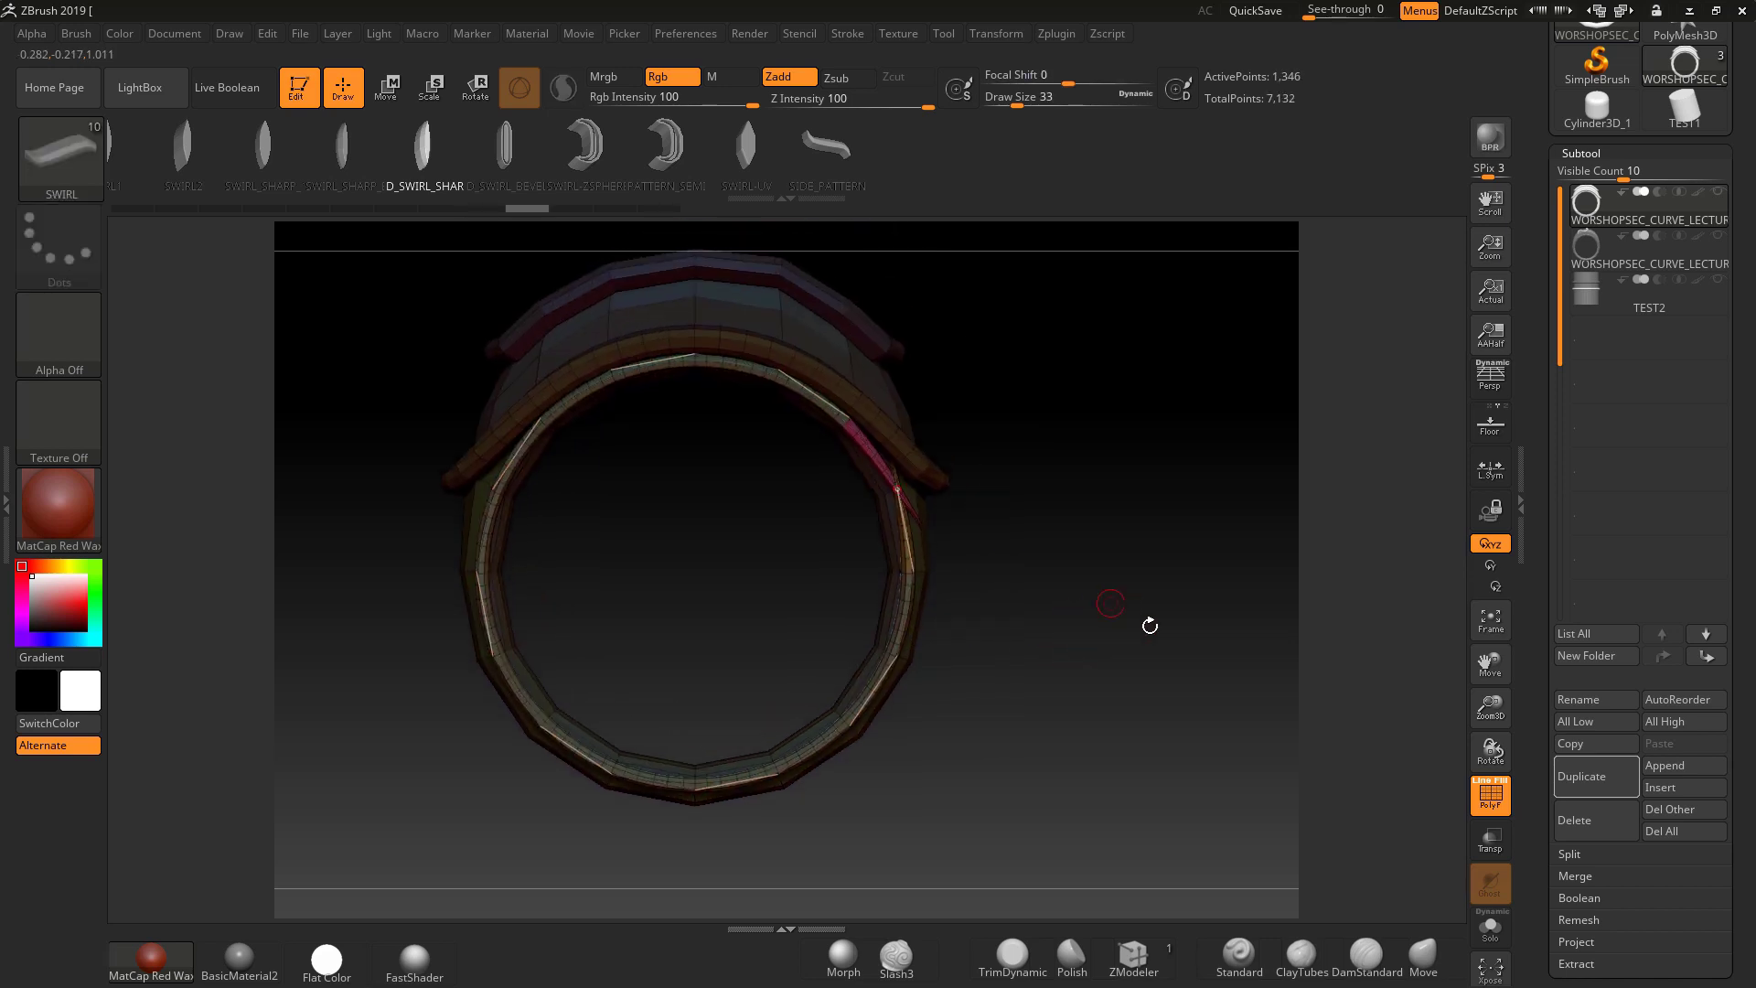
left_click(1488, 799)
left_click_drag(1152, 659, 1178, 685, "alt")
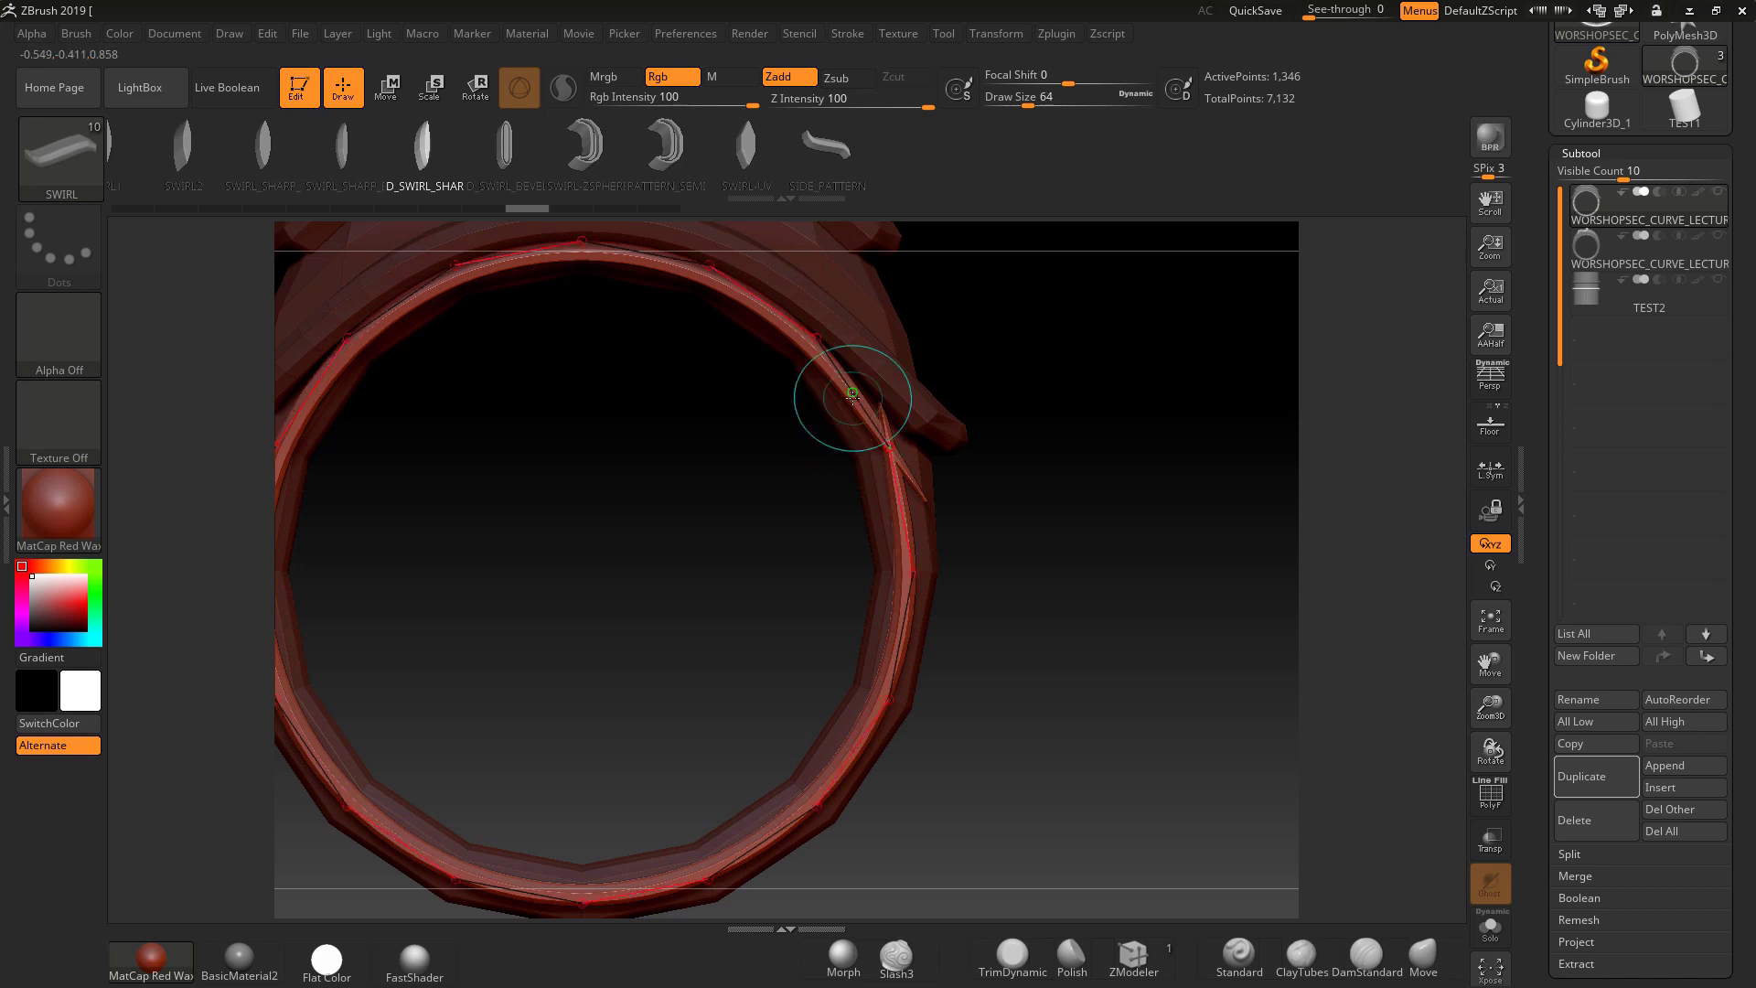
Turn the polyframe display on and examine how the swirl segments meet around the ring's opening.
key("shift+f")
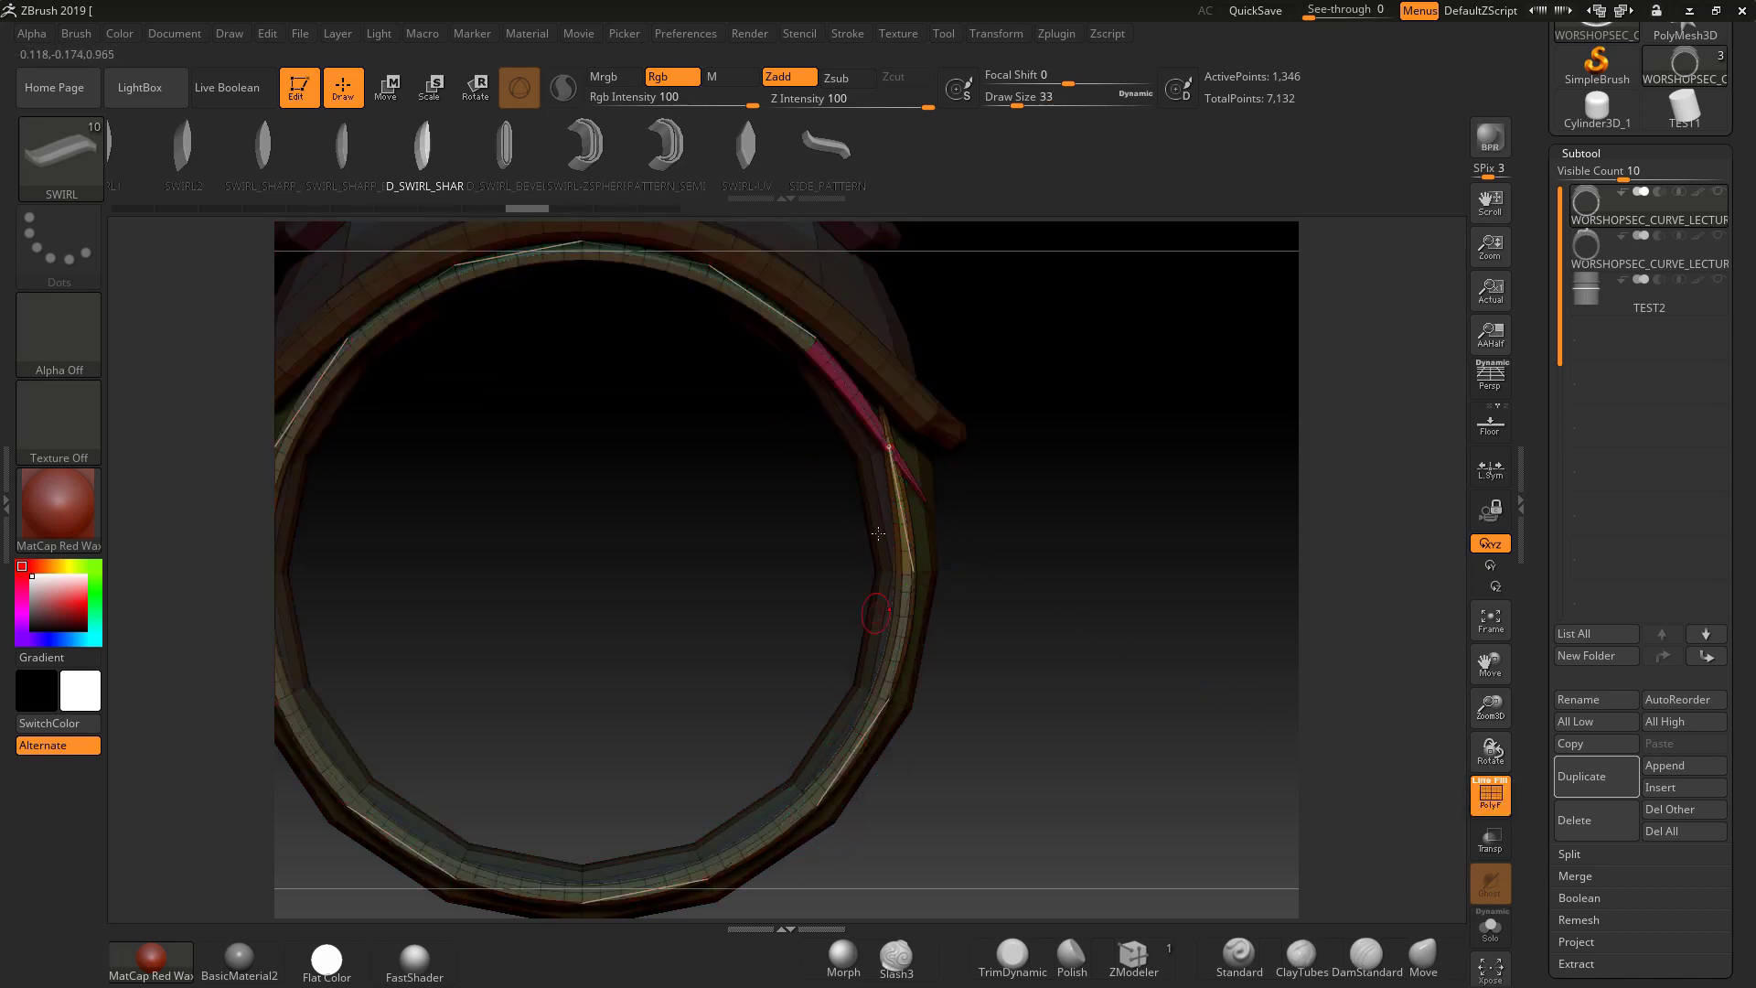
mouse_move(1184, 568)
left_mouse_down("alt")
mouse_move(1127, 561)
mouse_move(1043, 615)
mouse_move(1043, 569)
left_mouse_up("alt")
left_click_drag(1227, 644, 985, 559)
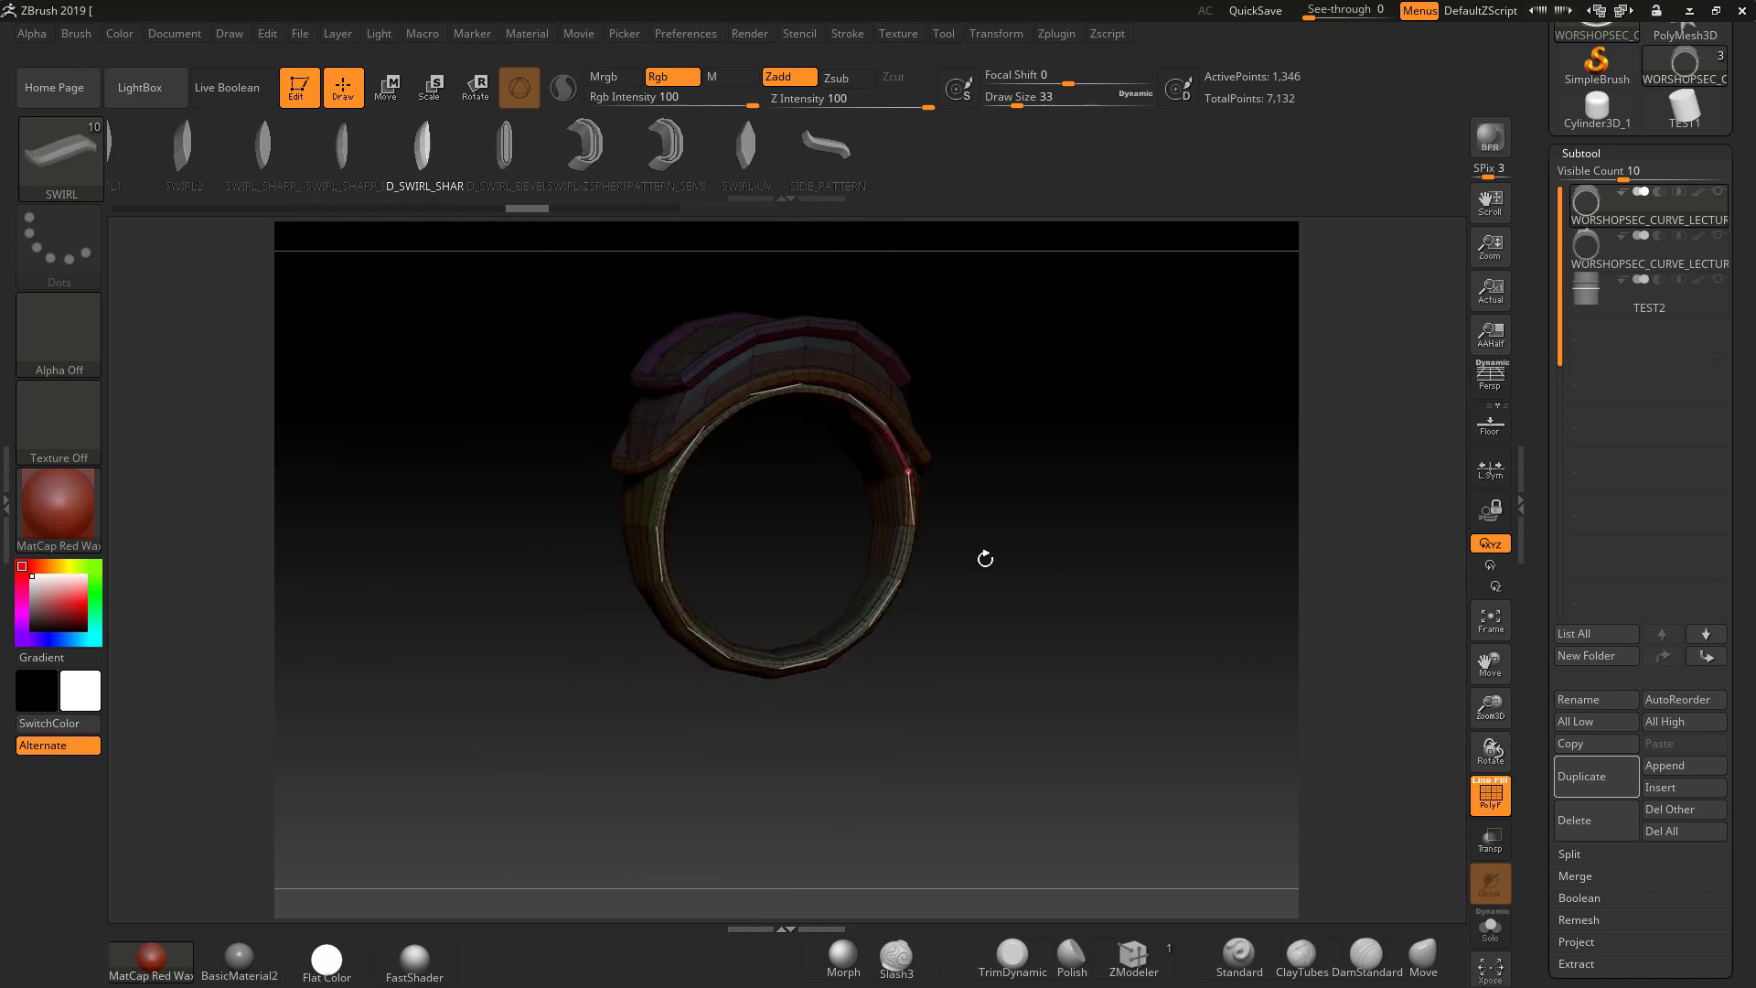
Revert the ring's undo history to the plain band without any ridge or swirl.
left_click(219, 209)
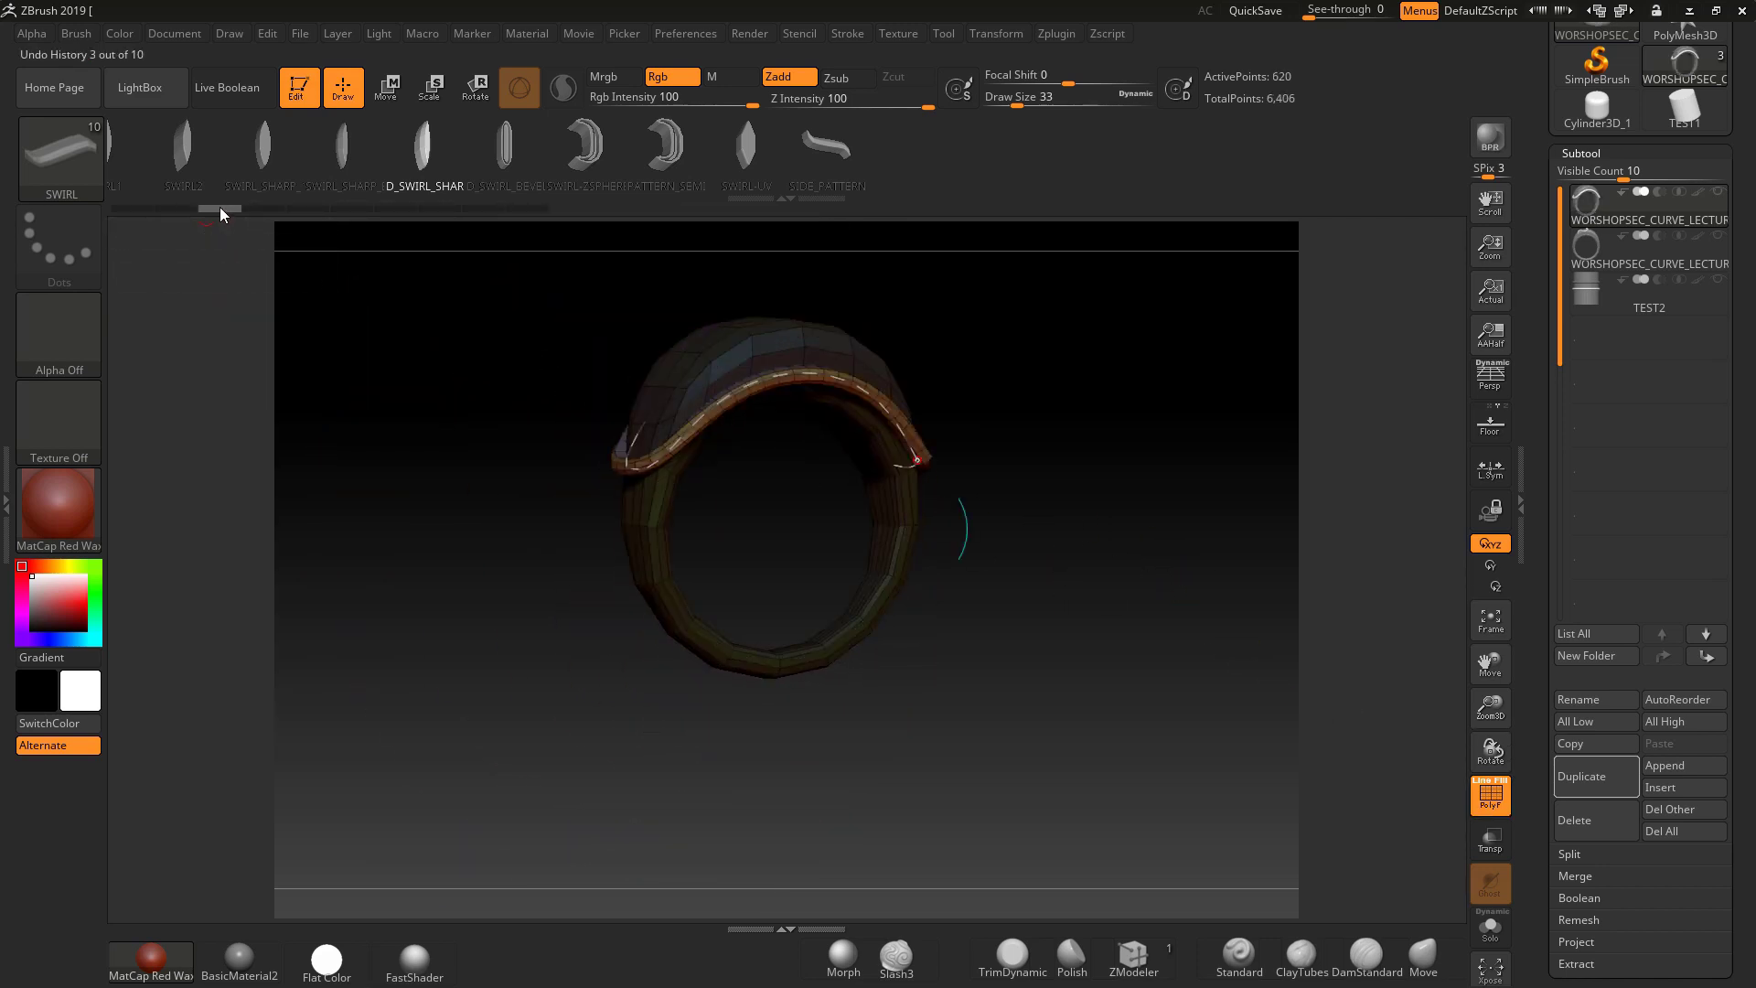
left_click(168, 205)
left_click(137, 208)
left_click(125, 208)
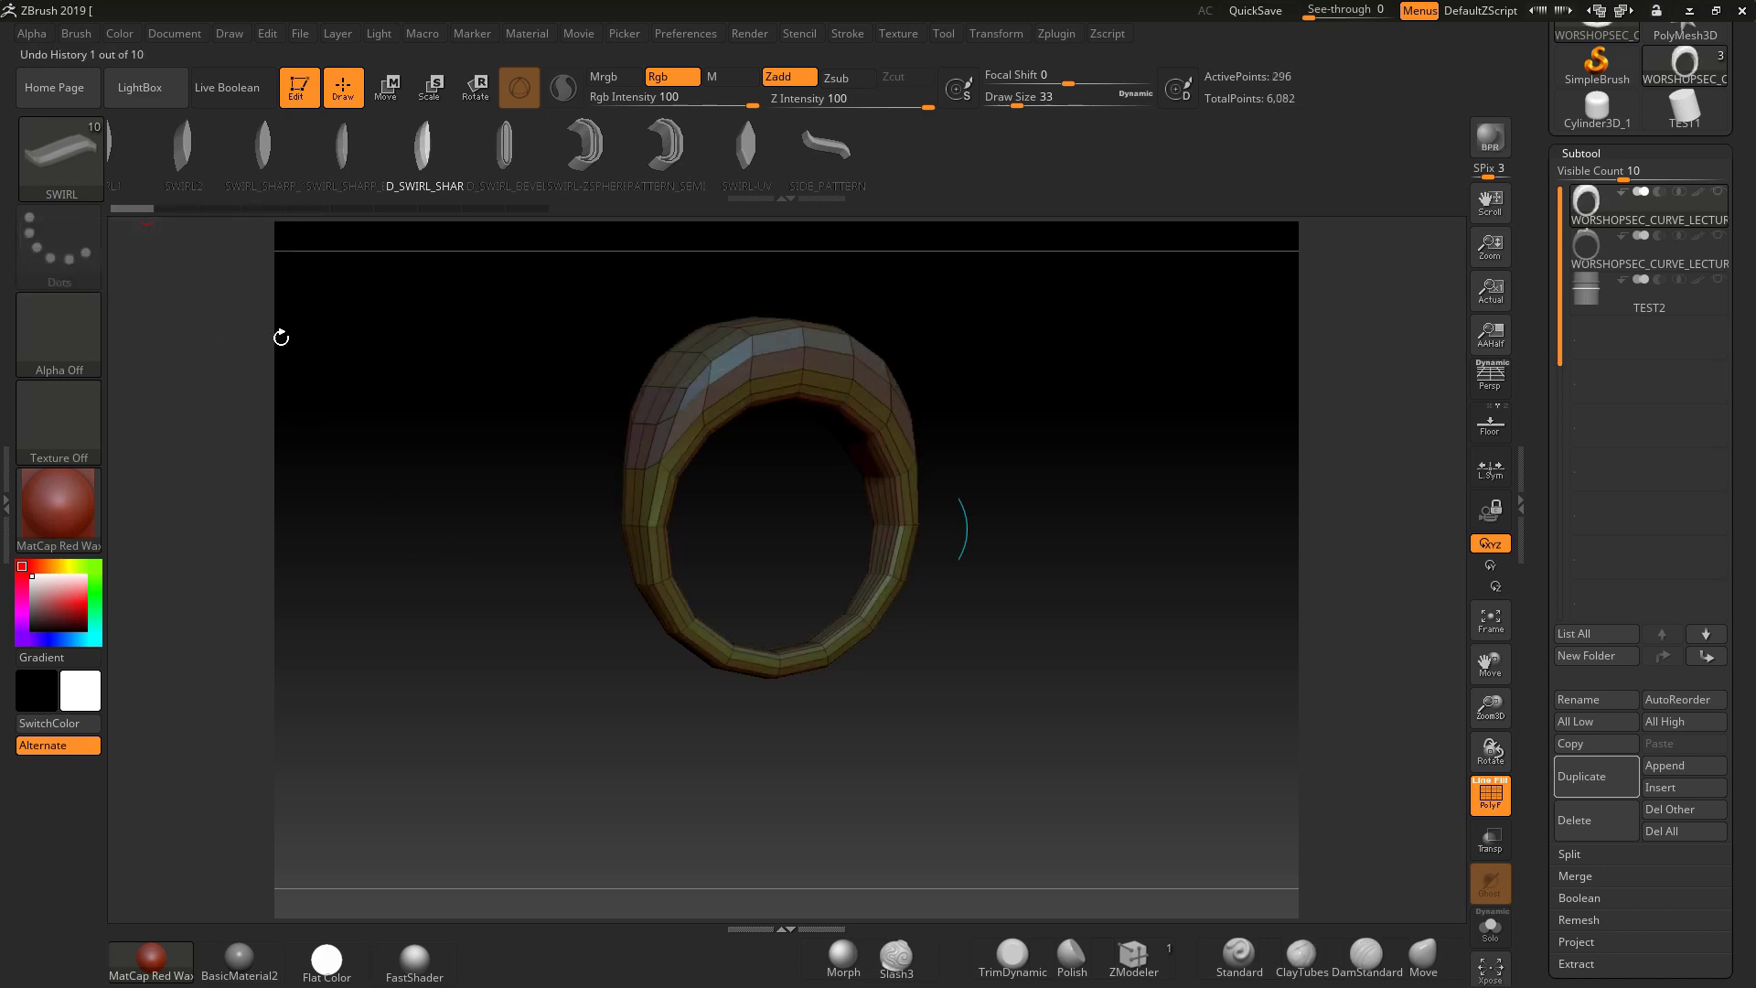
With ZModeler's Add Edge To Curve, build a curve from consecutive front edges along the lower quarter of the band.
left_click(1135, 956)
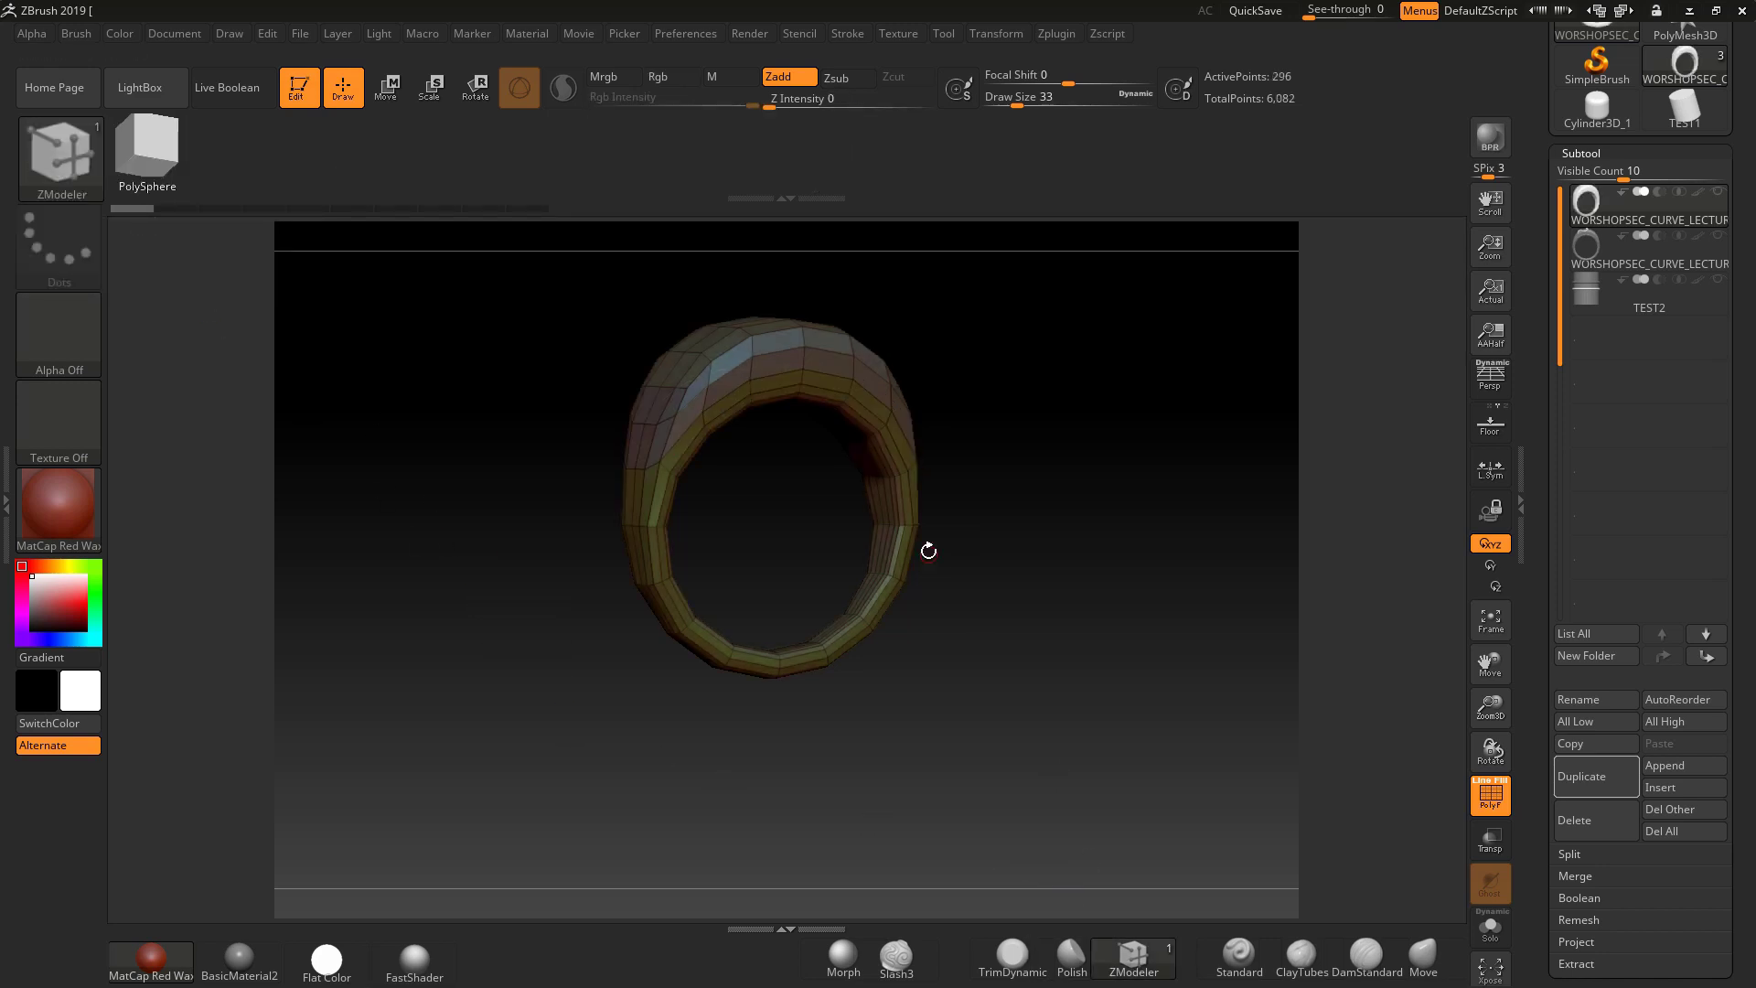
left_click_drag(1098, 655, 1015, 631)
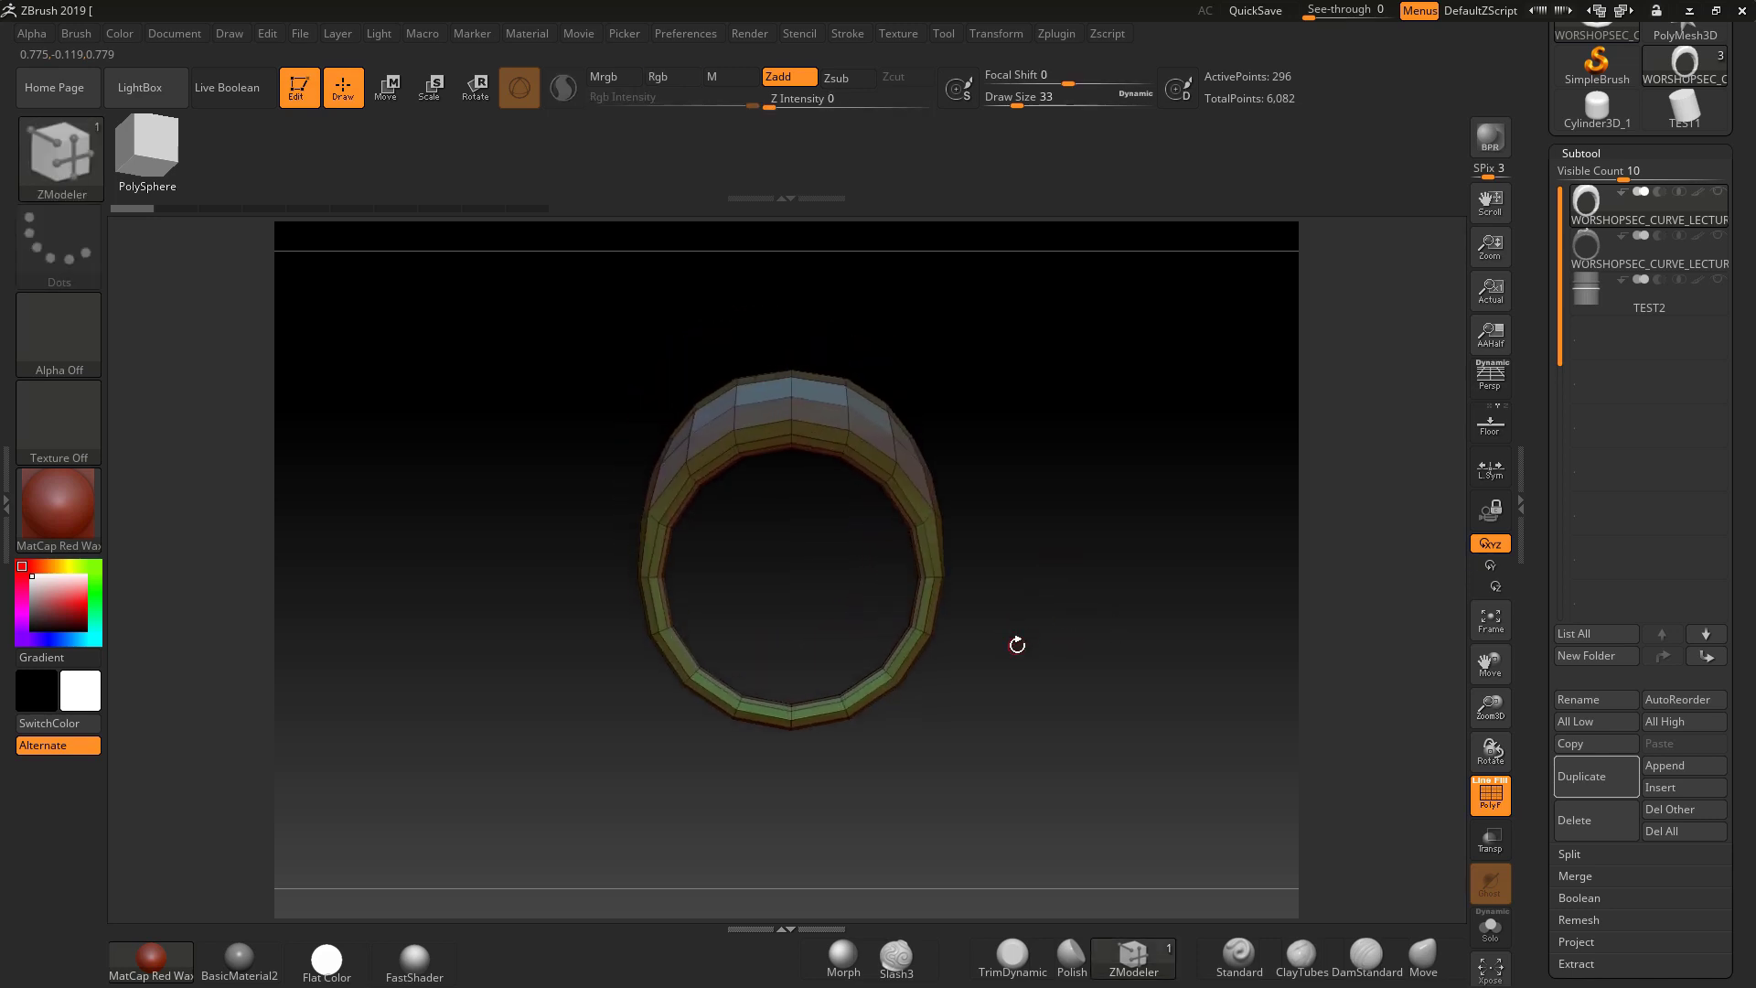
left_click(1154, 967)
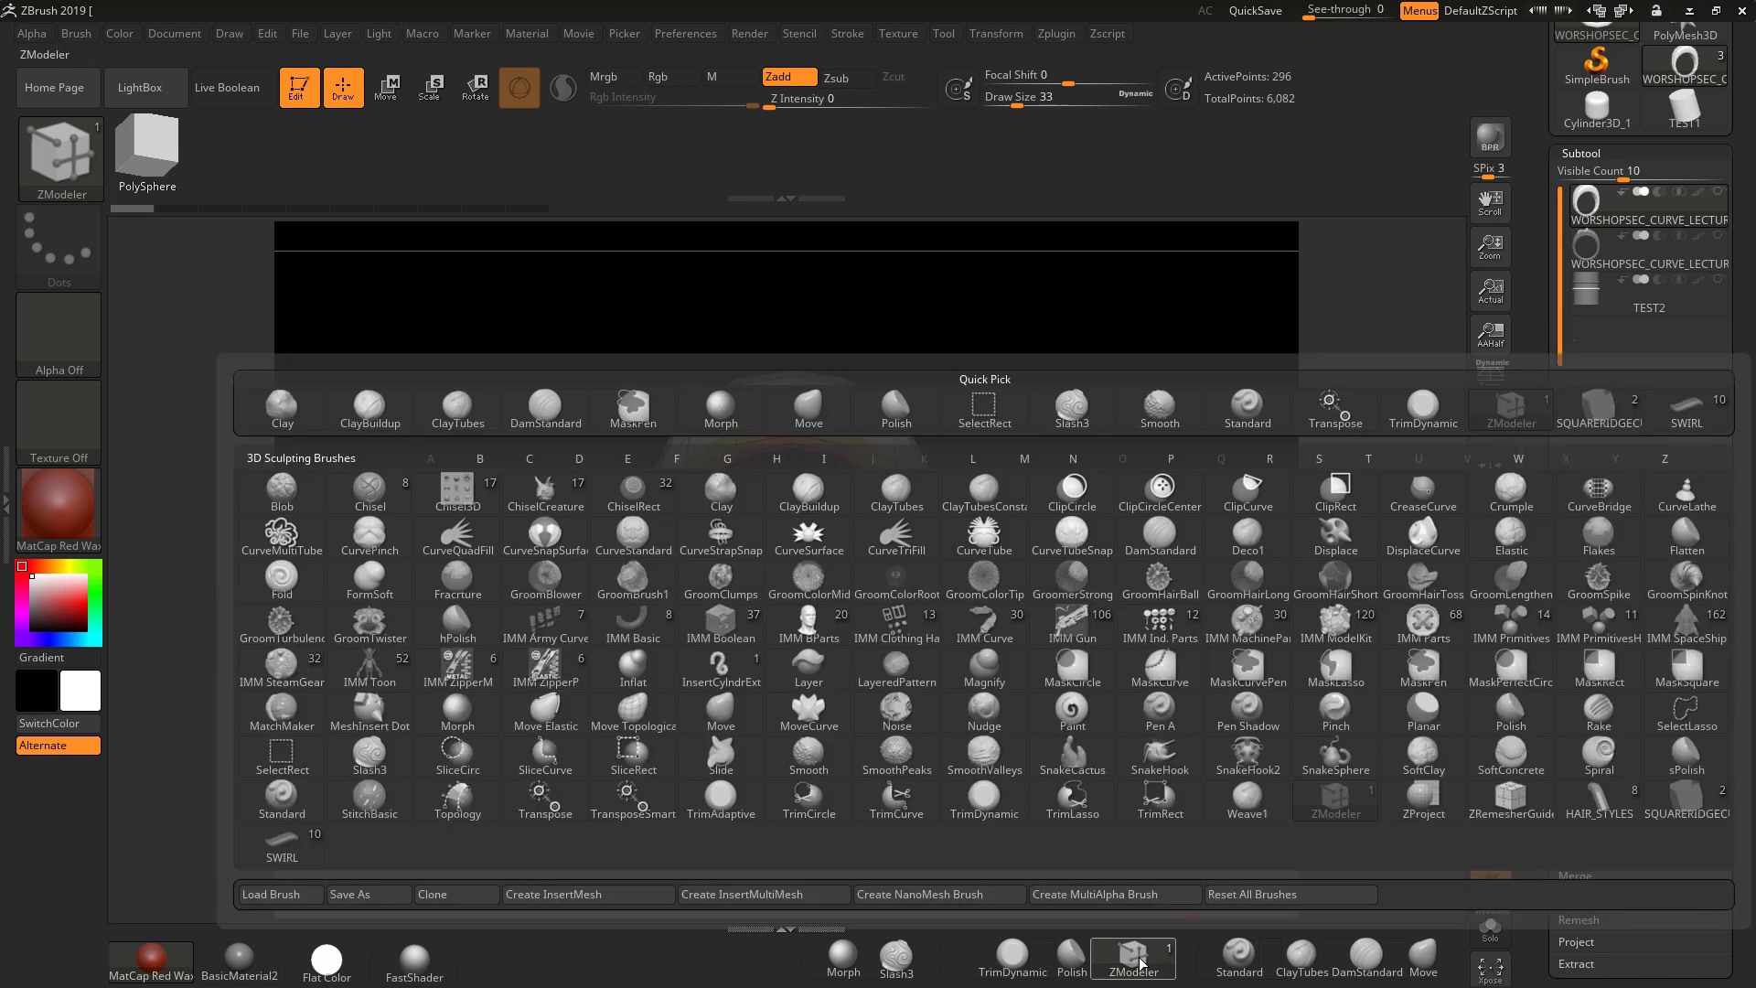
left_click(53, 151)
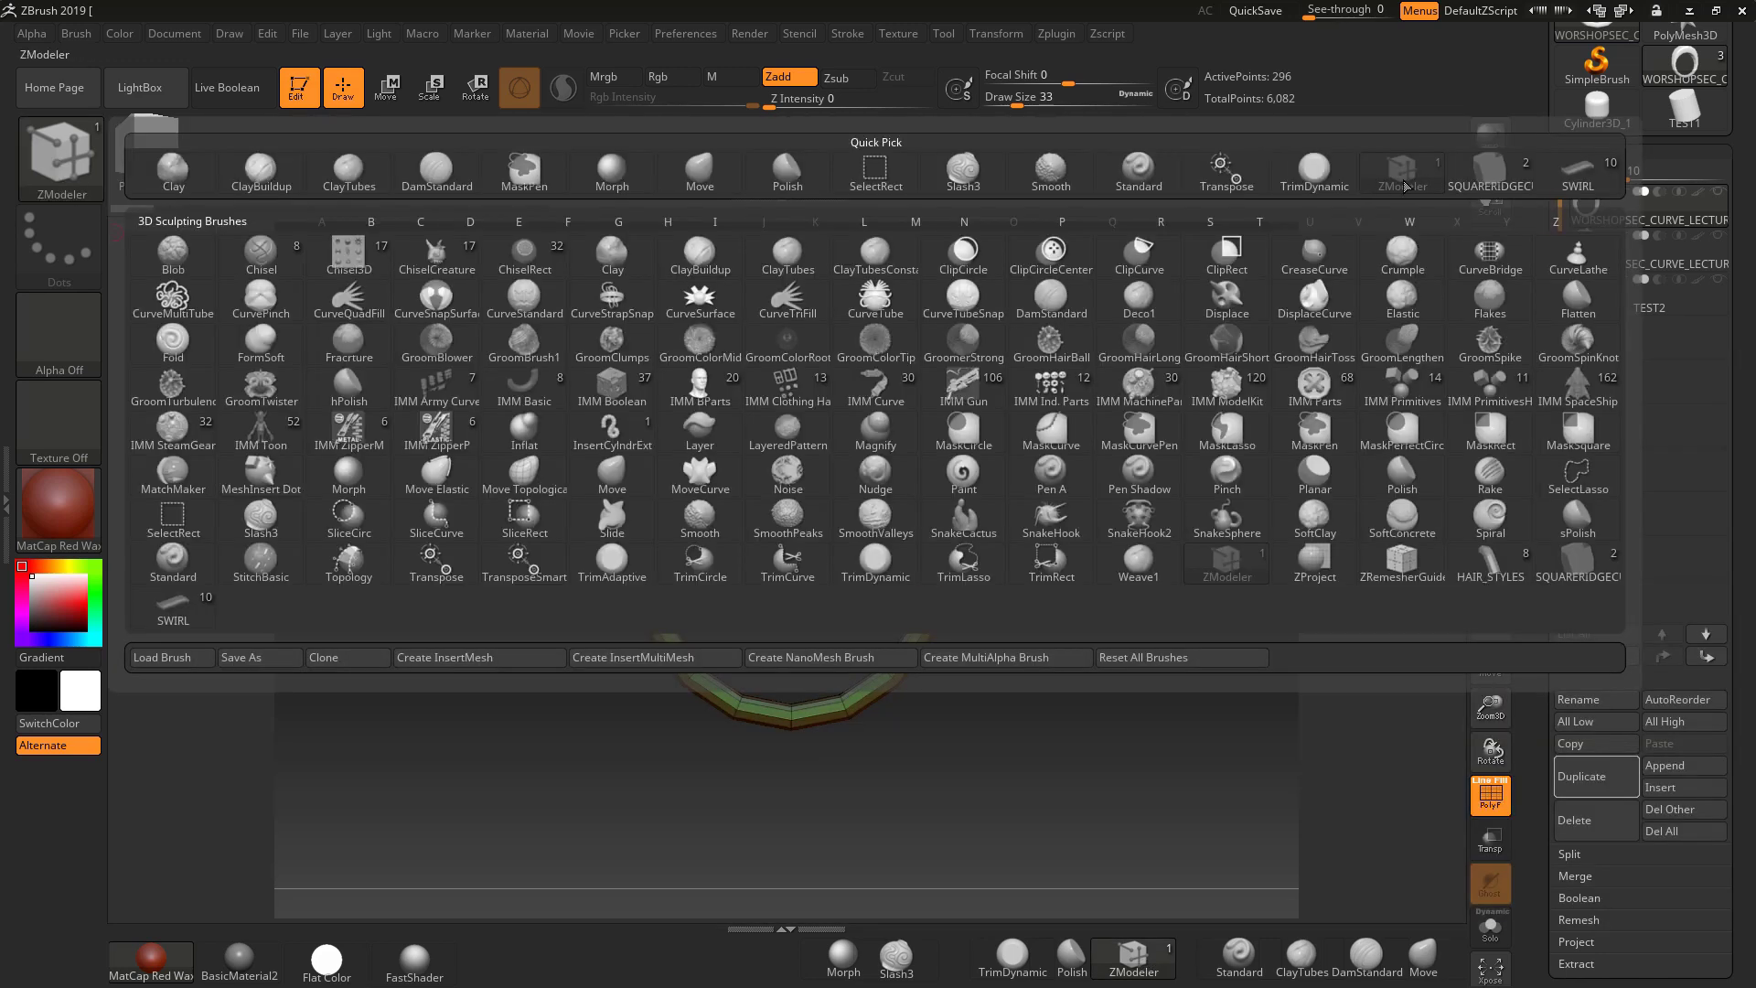
left_click(1488, 172)
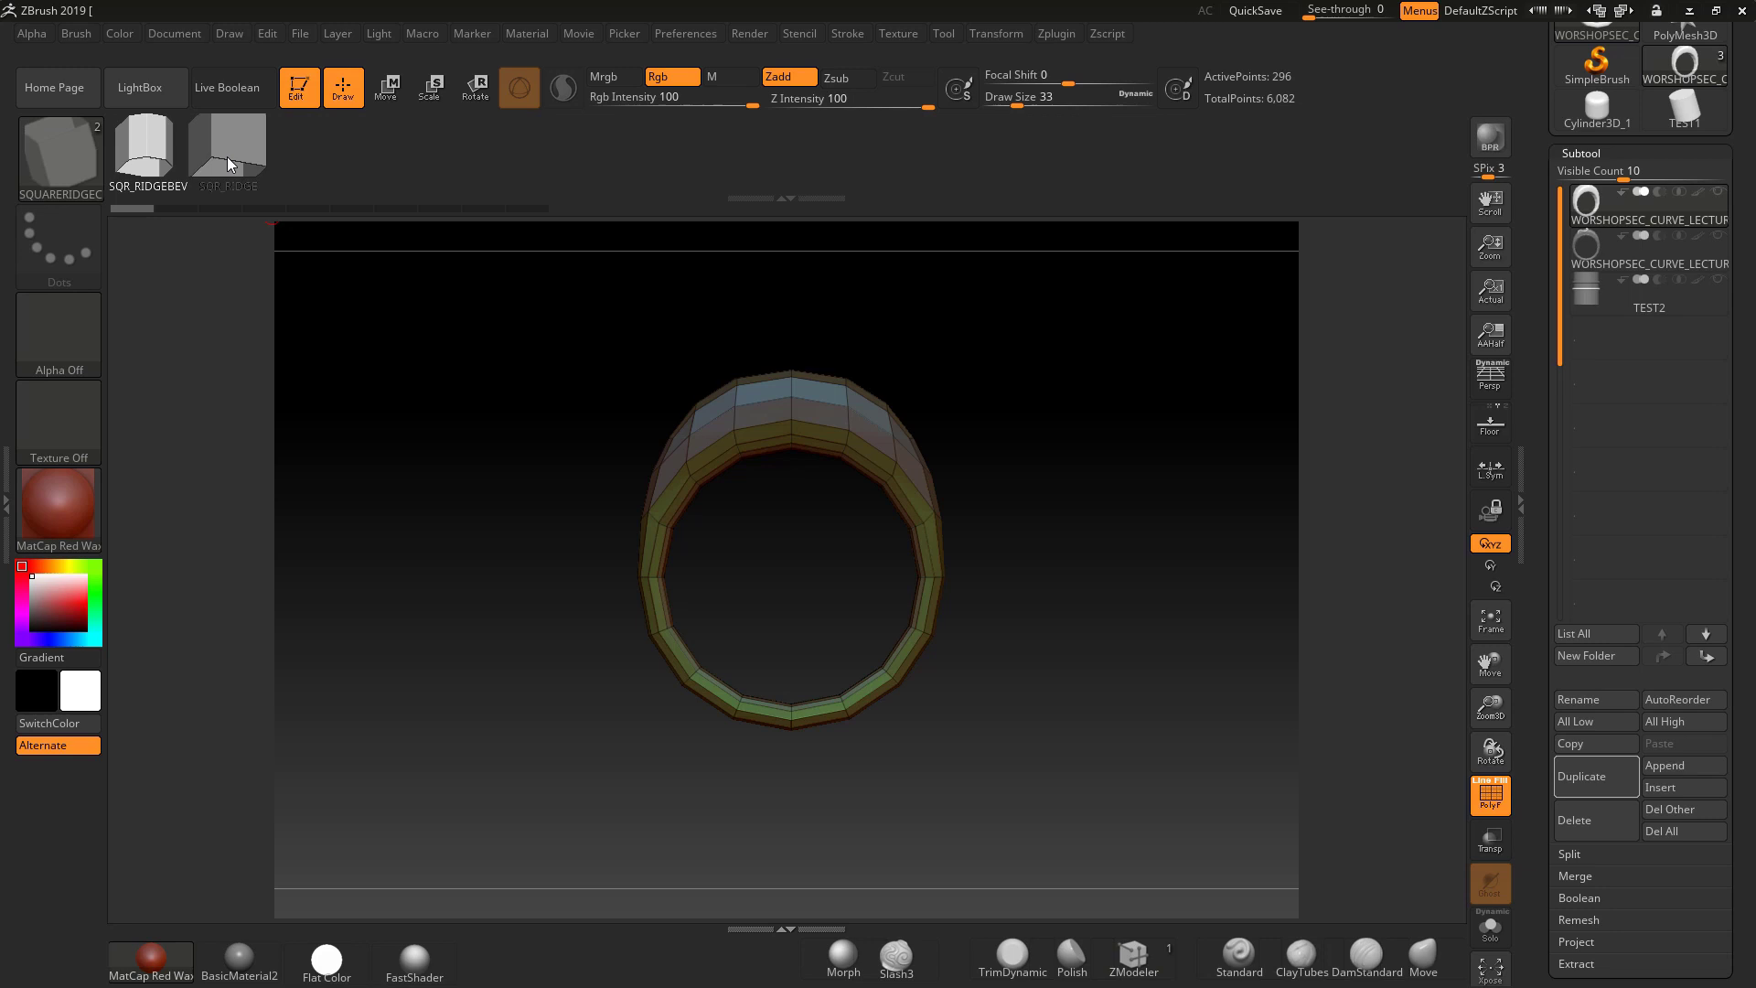
right_click_drag(1192, 662, 1205, 700, "ctrl")
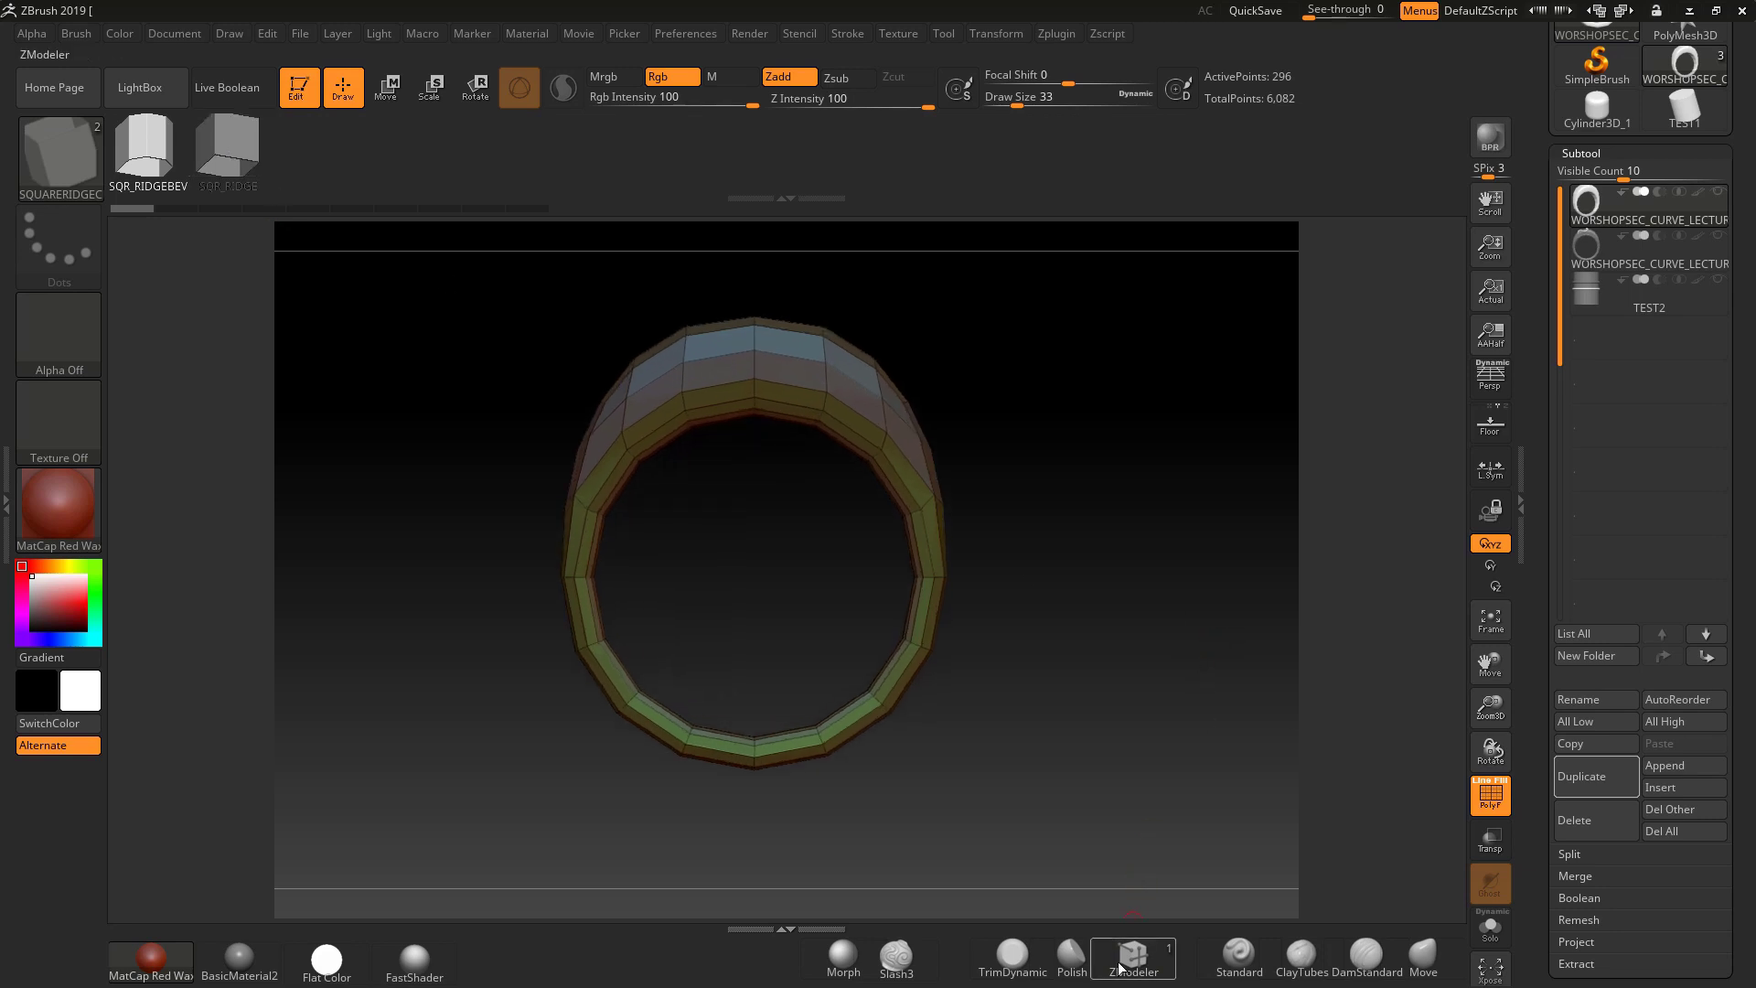
left_click(1124, 965)
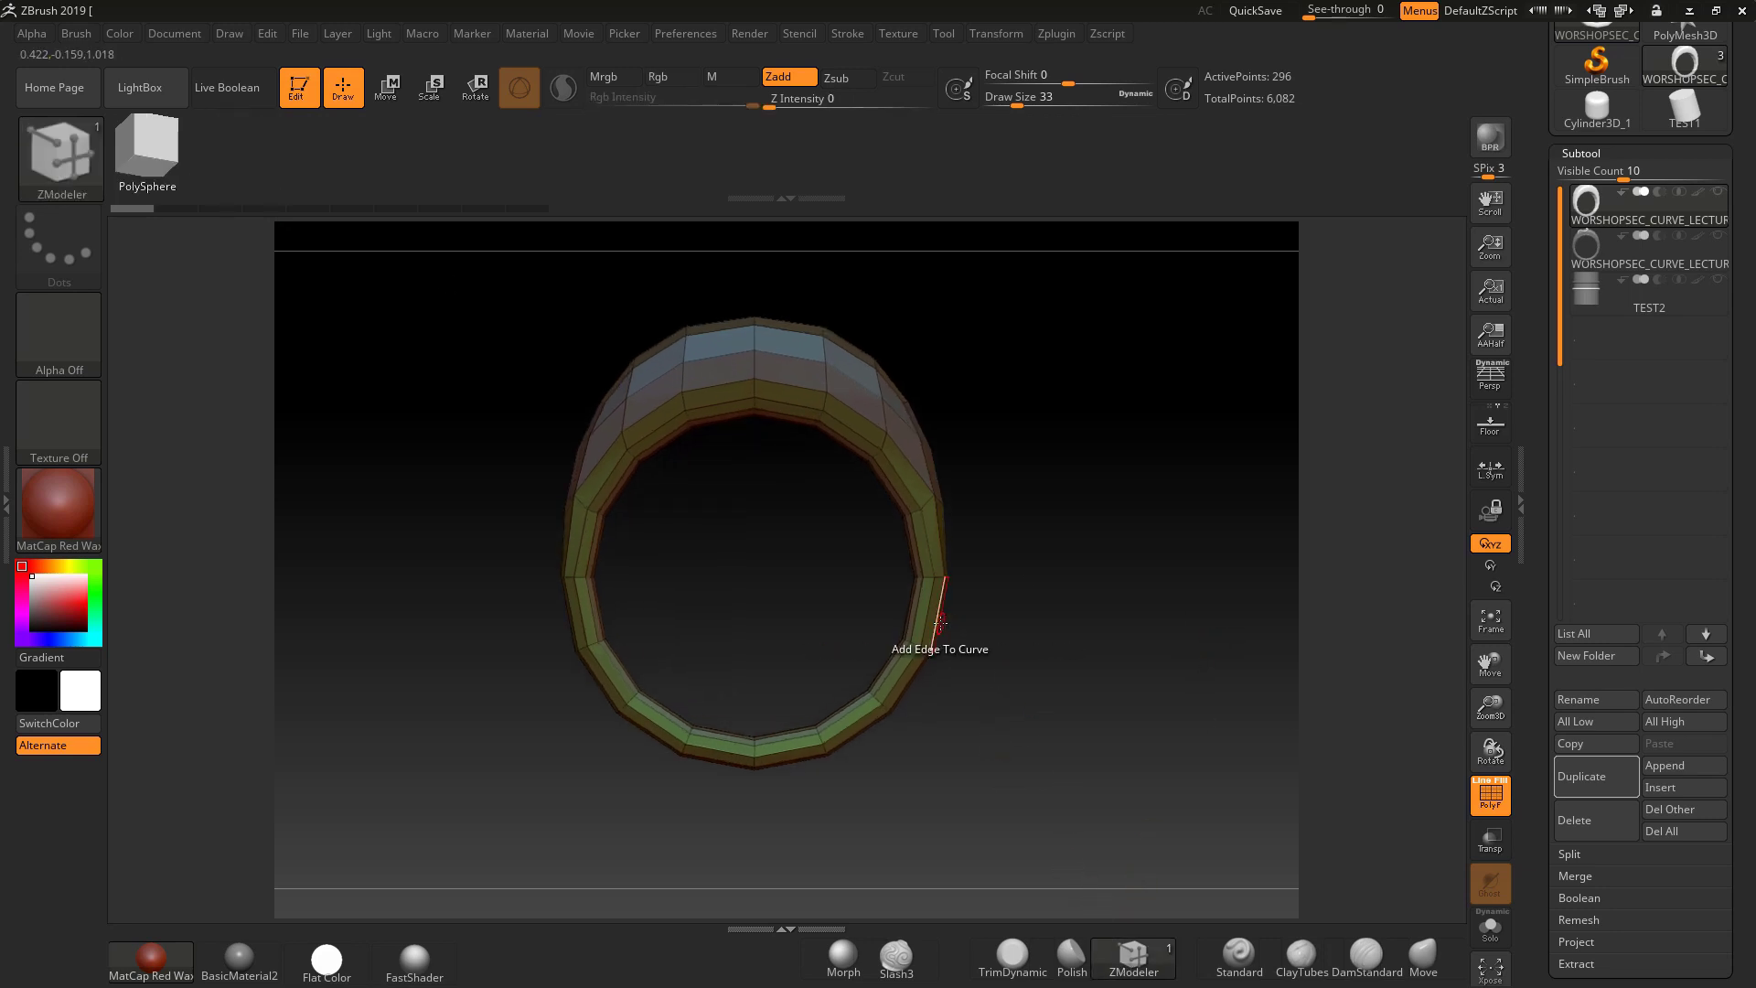
key("space")
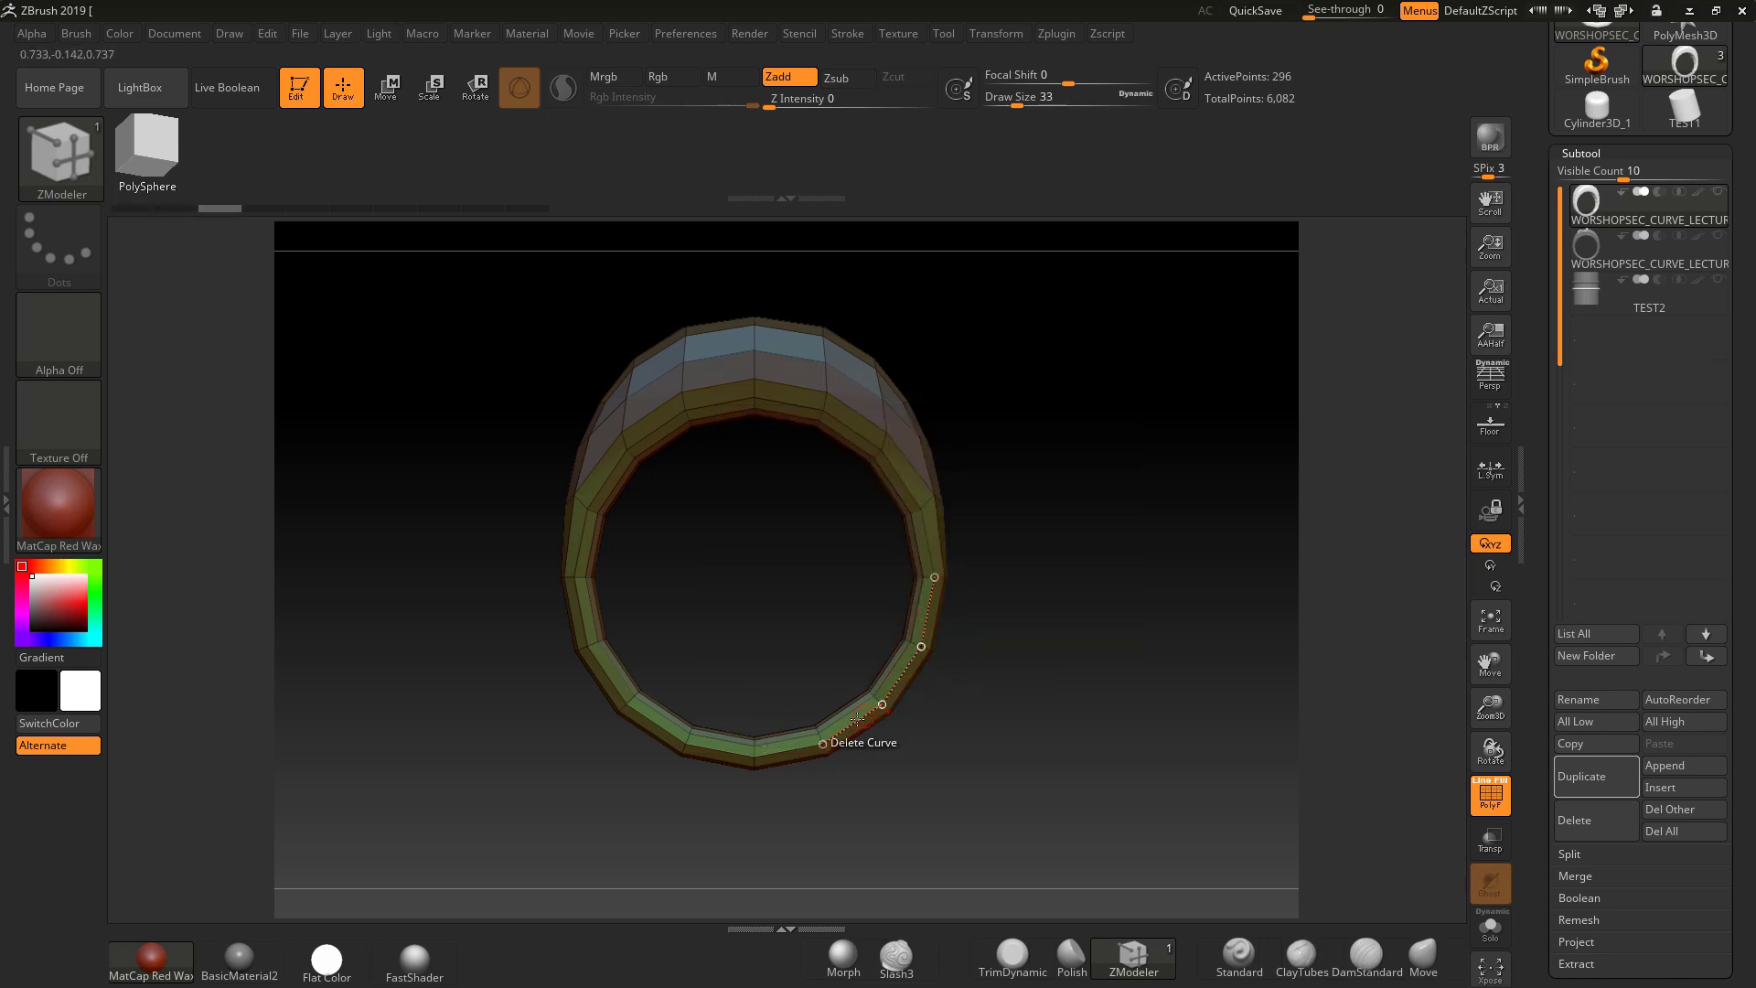
left_click(795, 748)
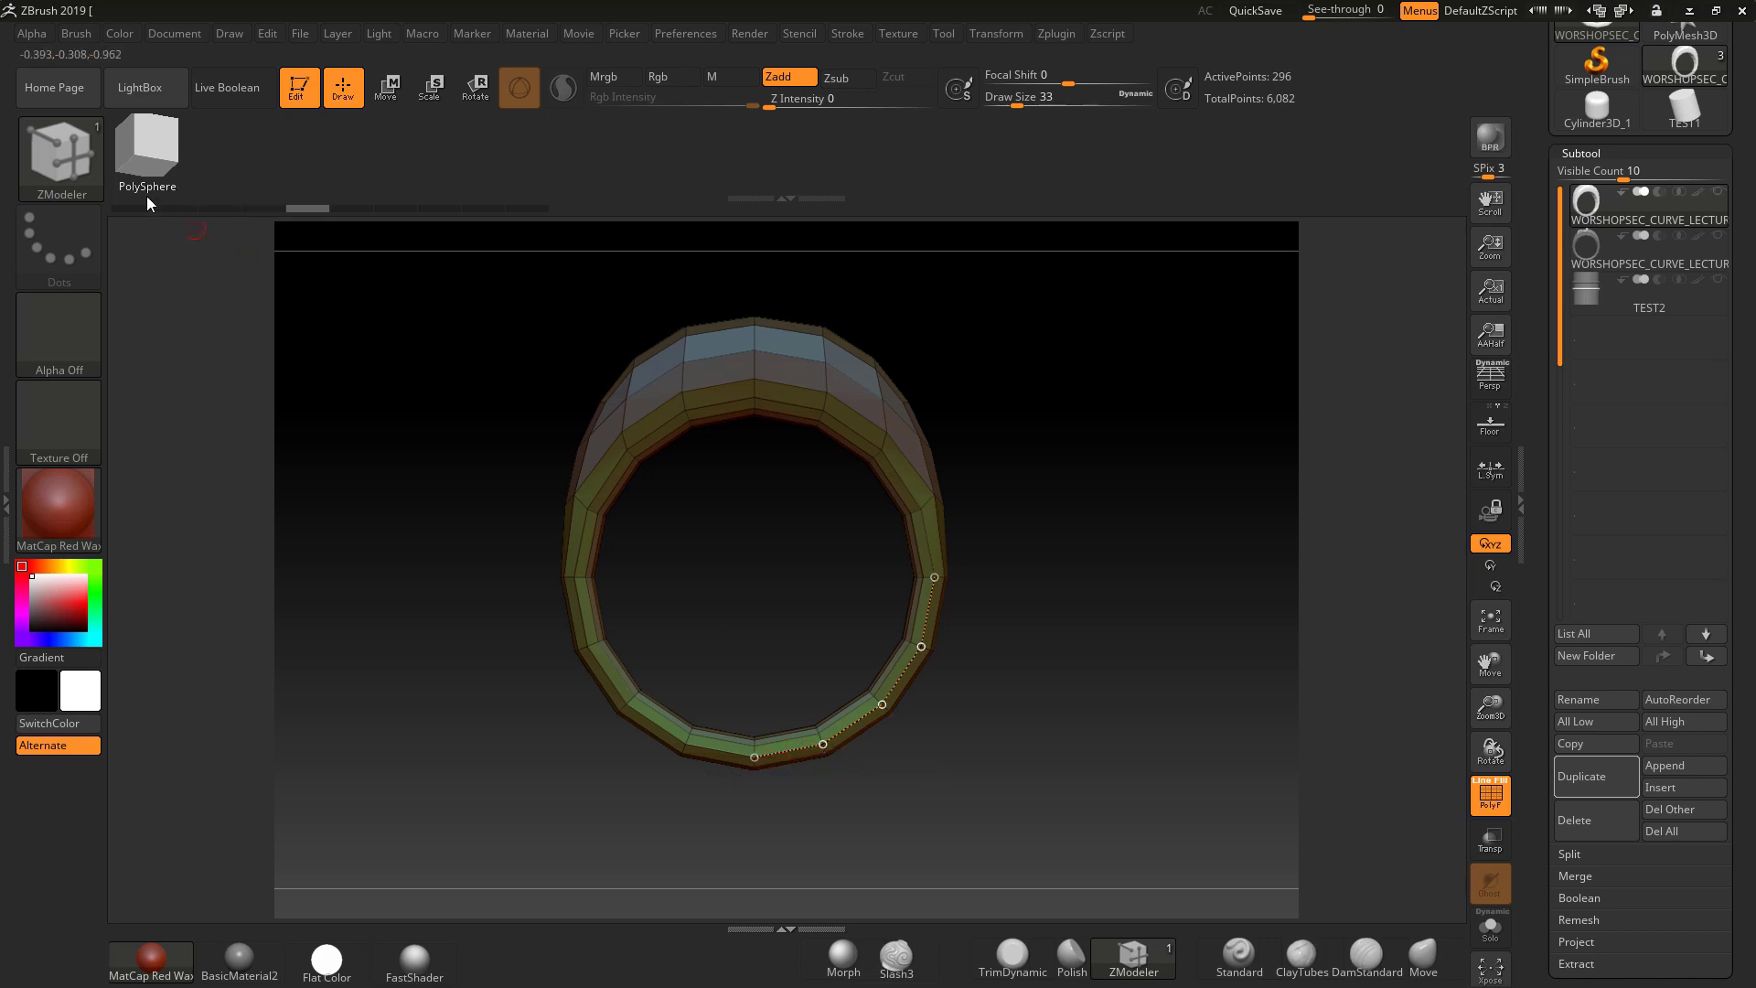
Apply the square-ridge curve brush with the SQR_RIDGEBEVEL mesh to the curve built from the band's edges.
left_click(54, 156)
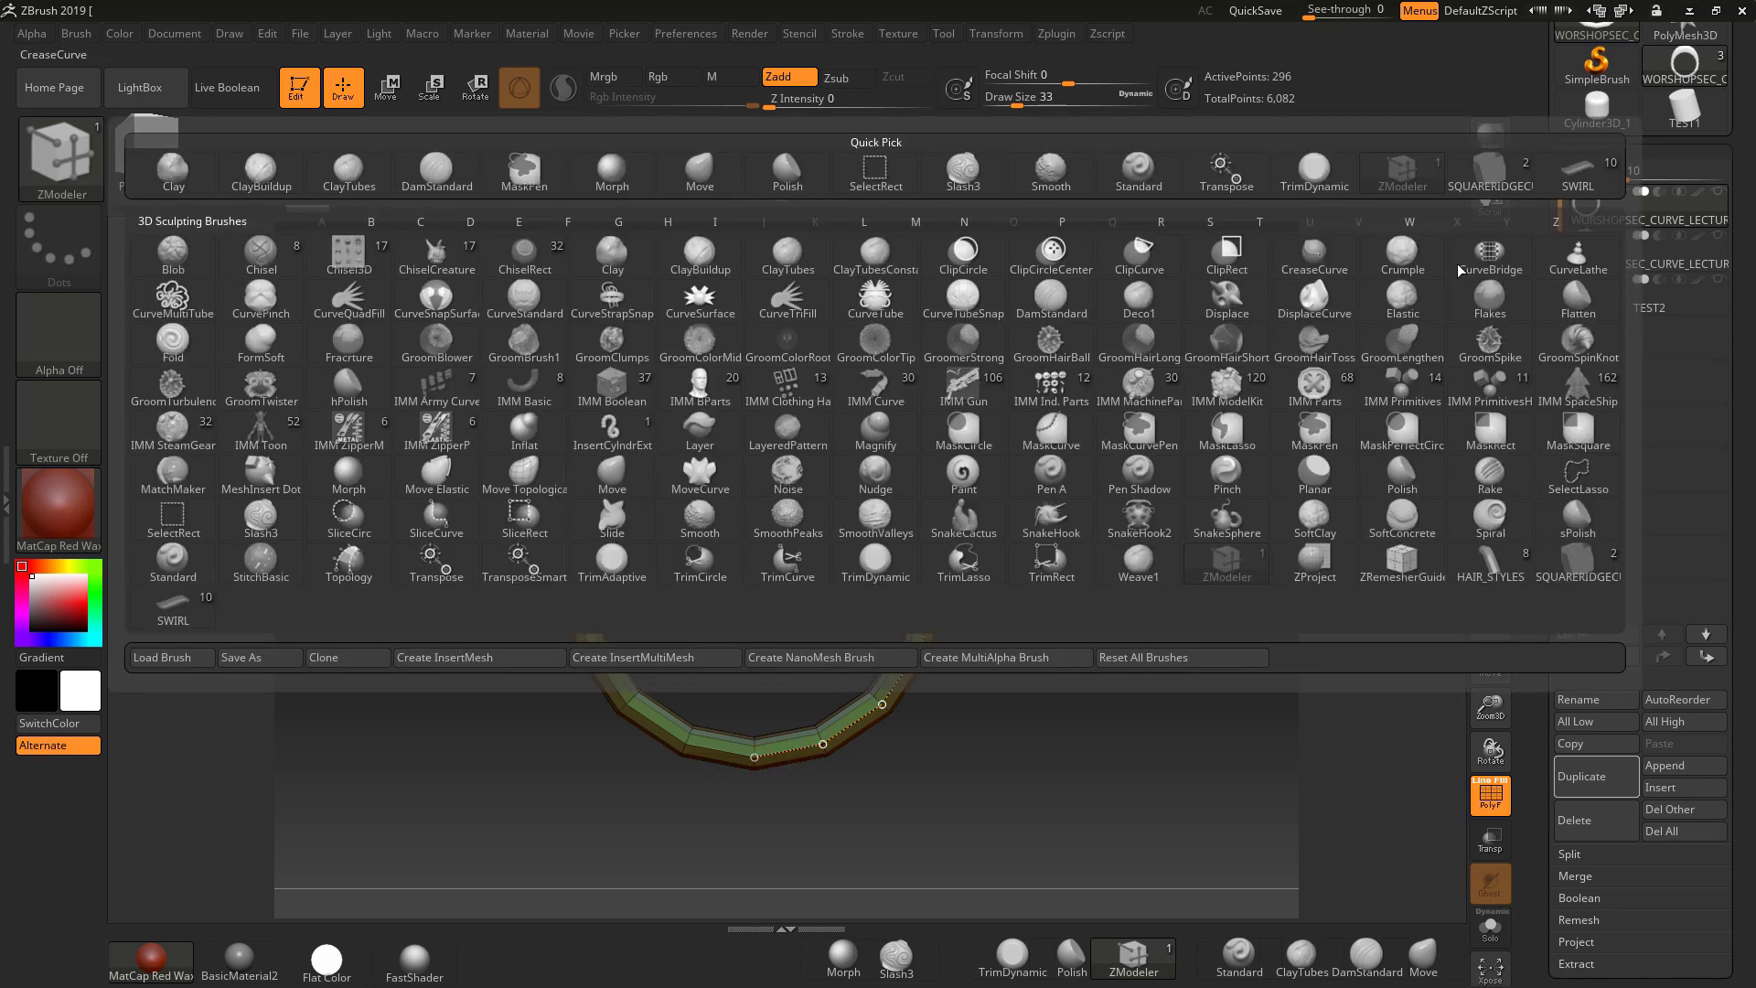
left_click(1491, 176)
left_click(917, 667)
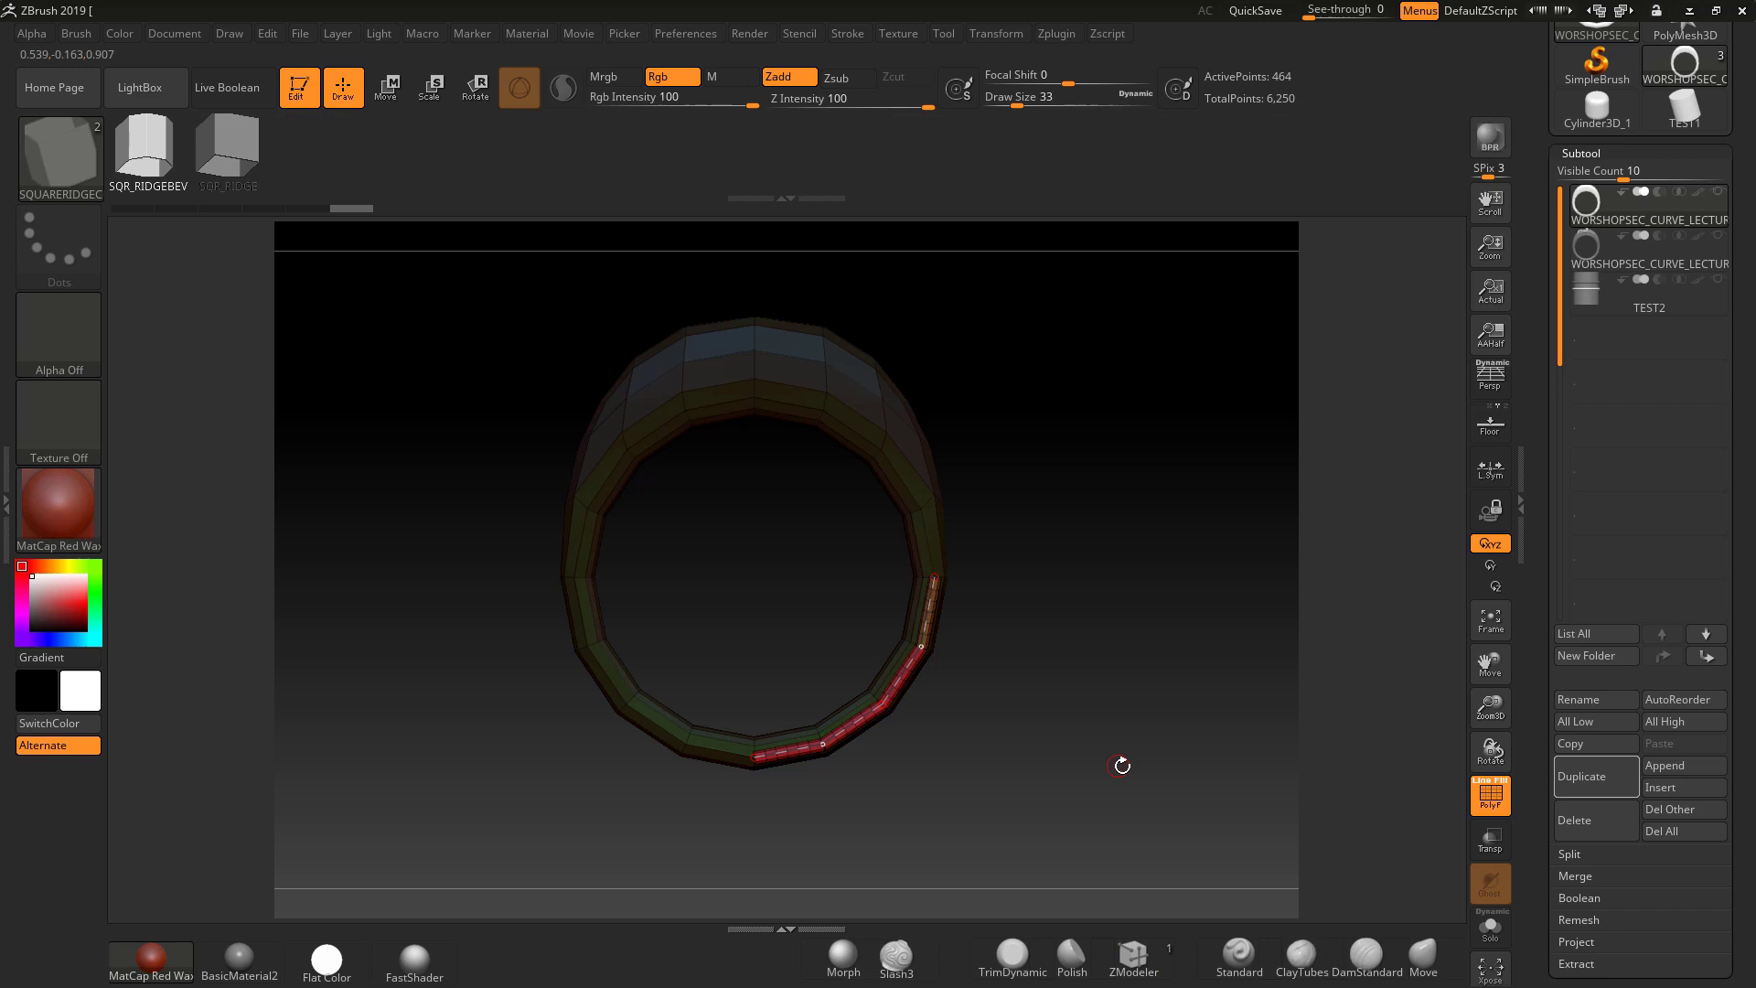
Examine the joints between the ridge segments on the lower band from several angles.
left_click_drag(1121, 765, 1158, 679, "alt")
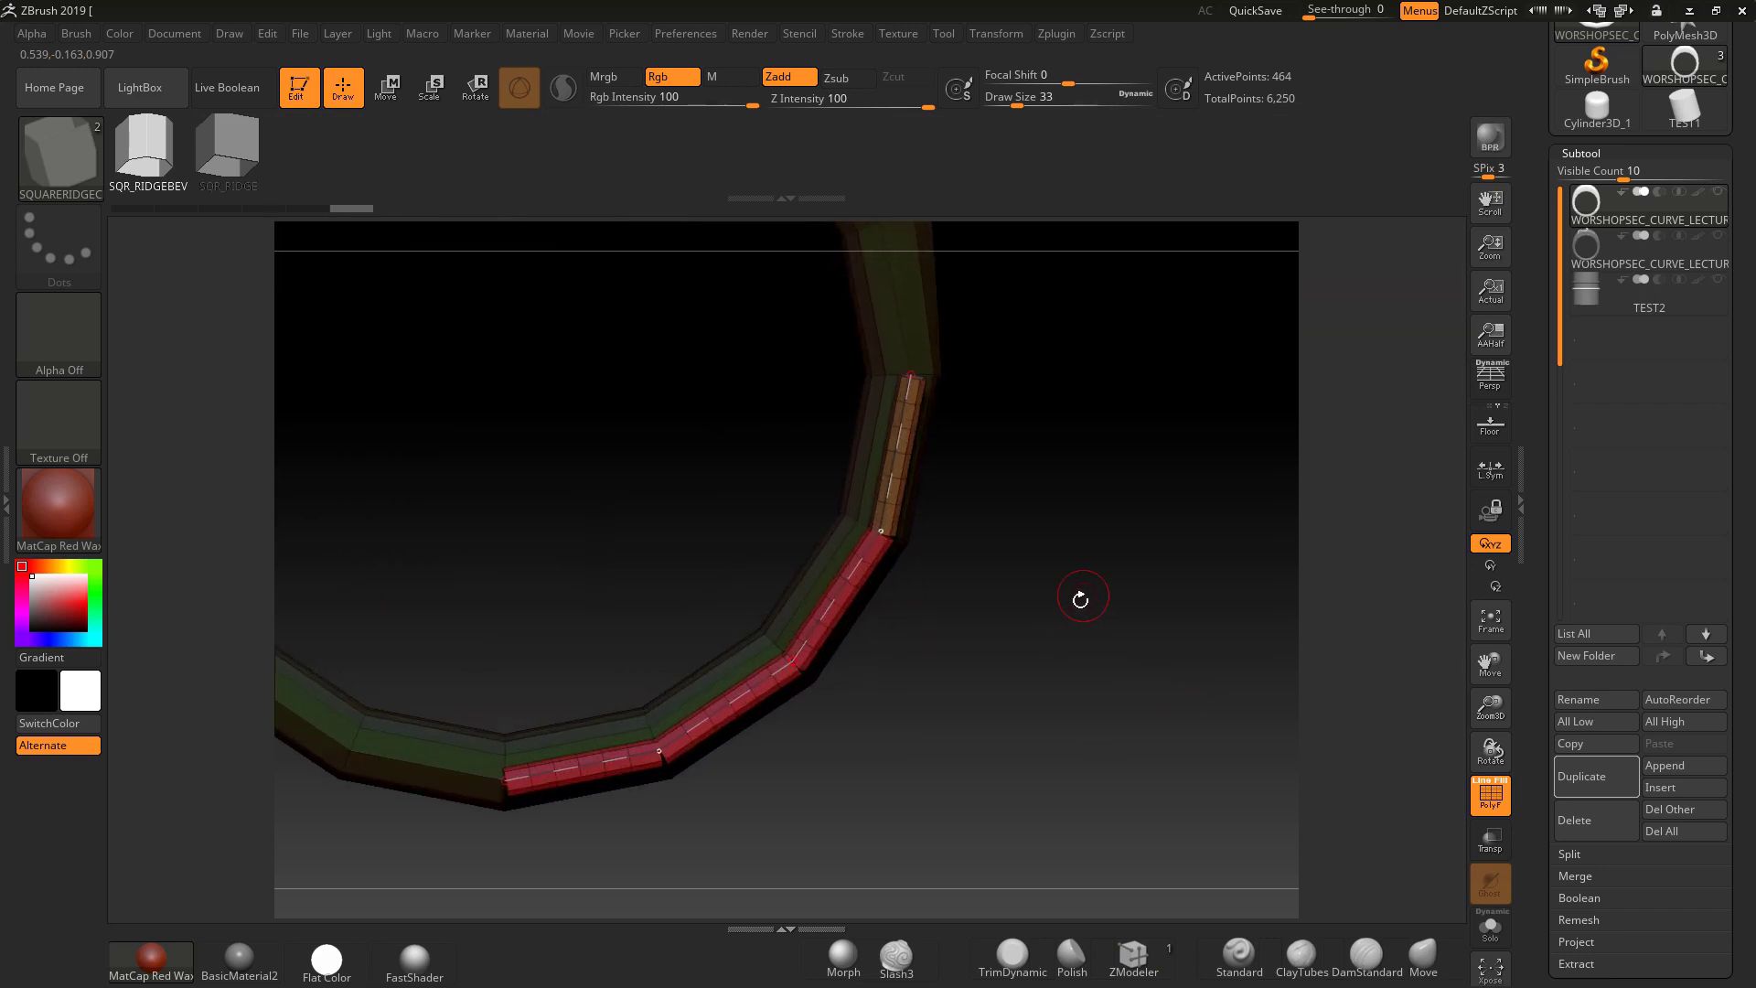
left_click_drag(1081, 598, 1115, 562)
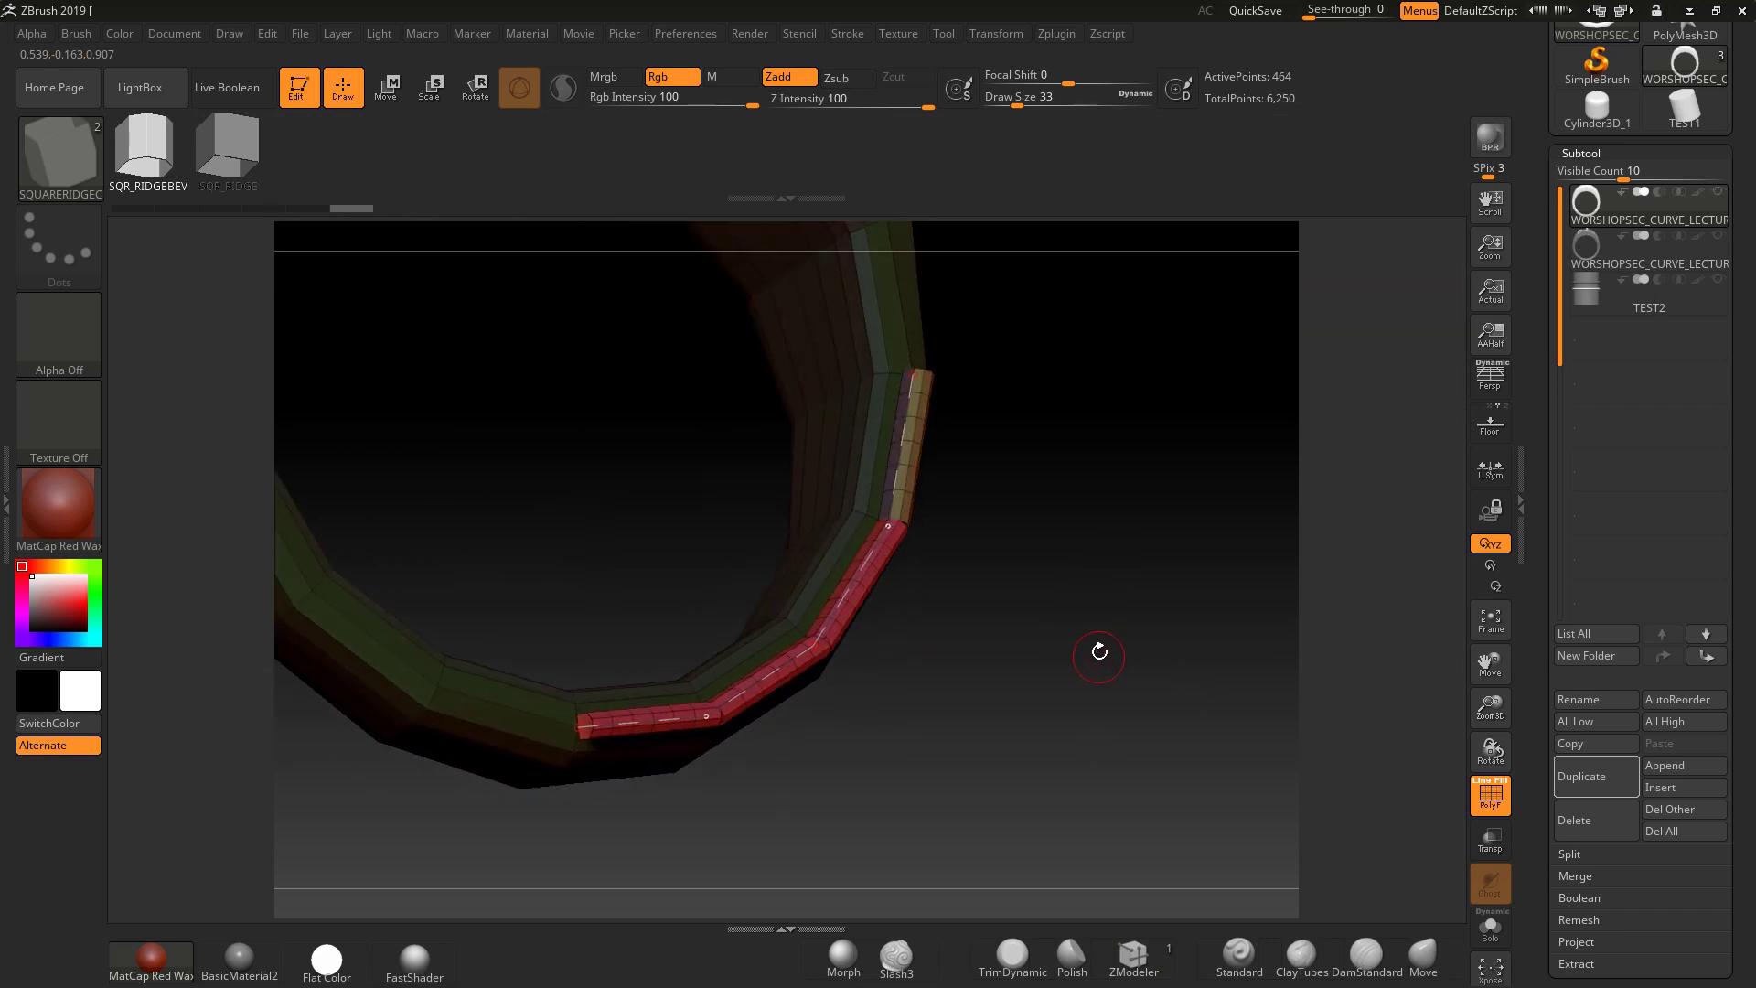
left_click_drag(1049, 622, 912, 569)
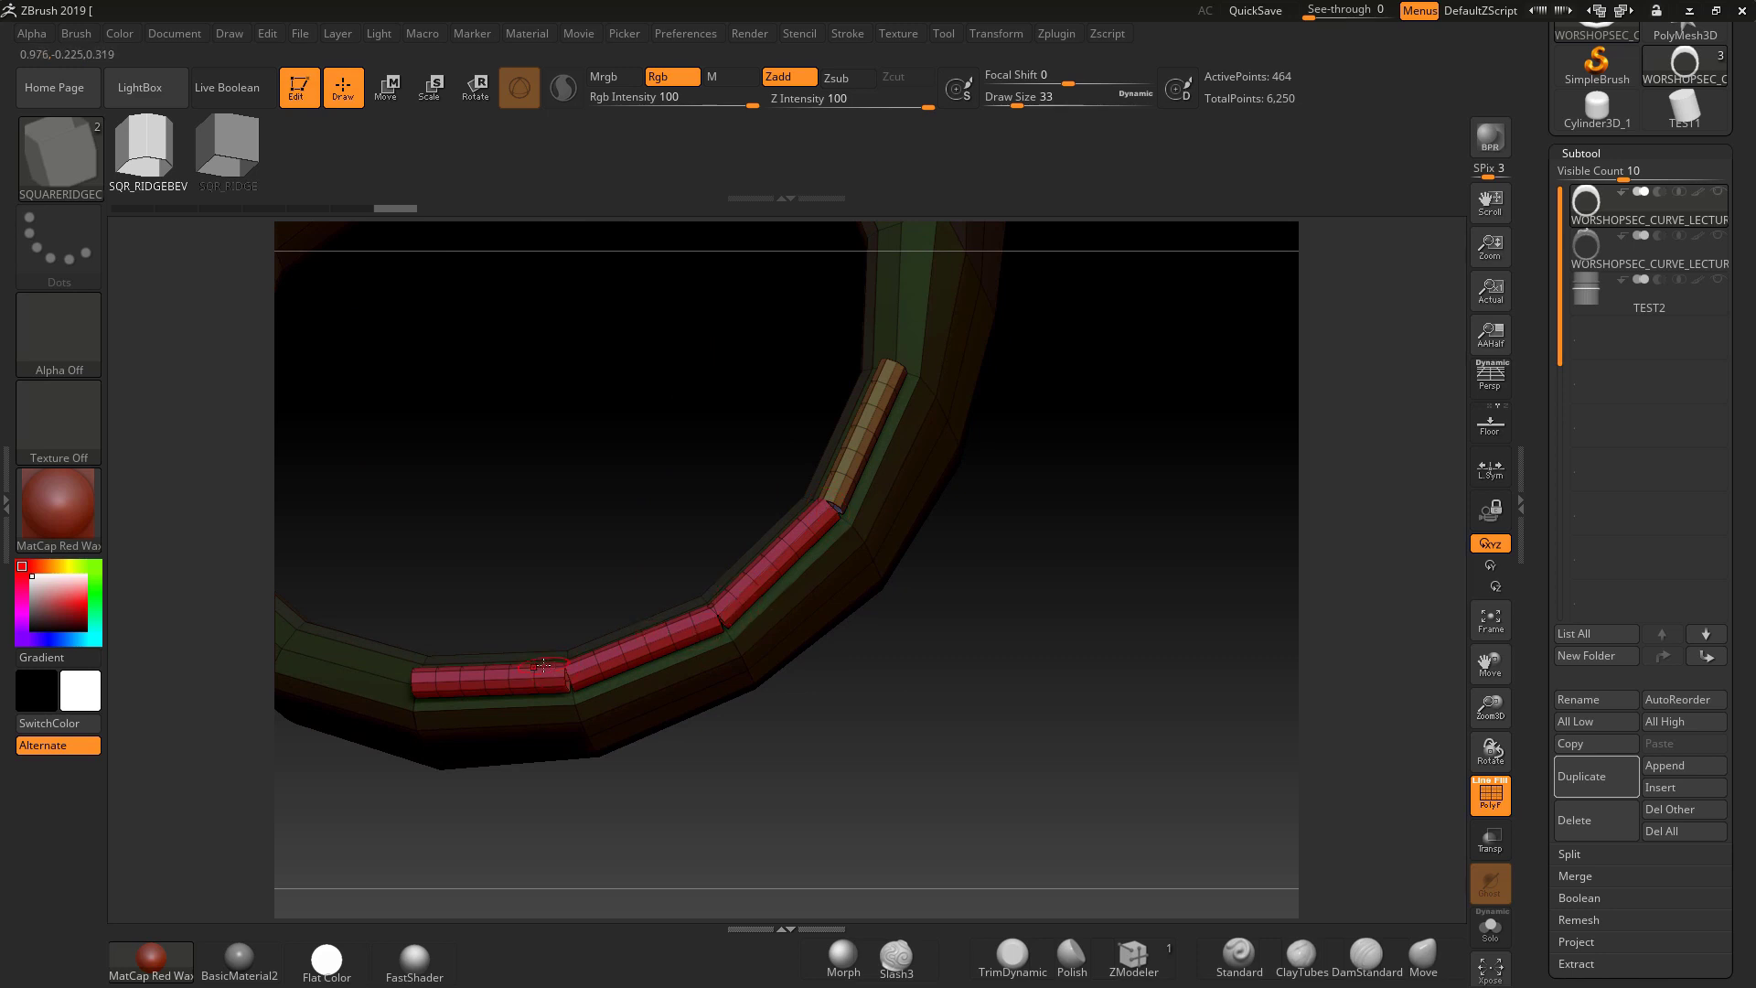
left_click_drag(883, 747, 1047, 760)
key("ctrl")
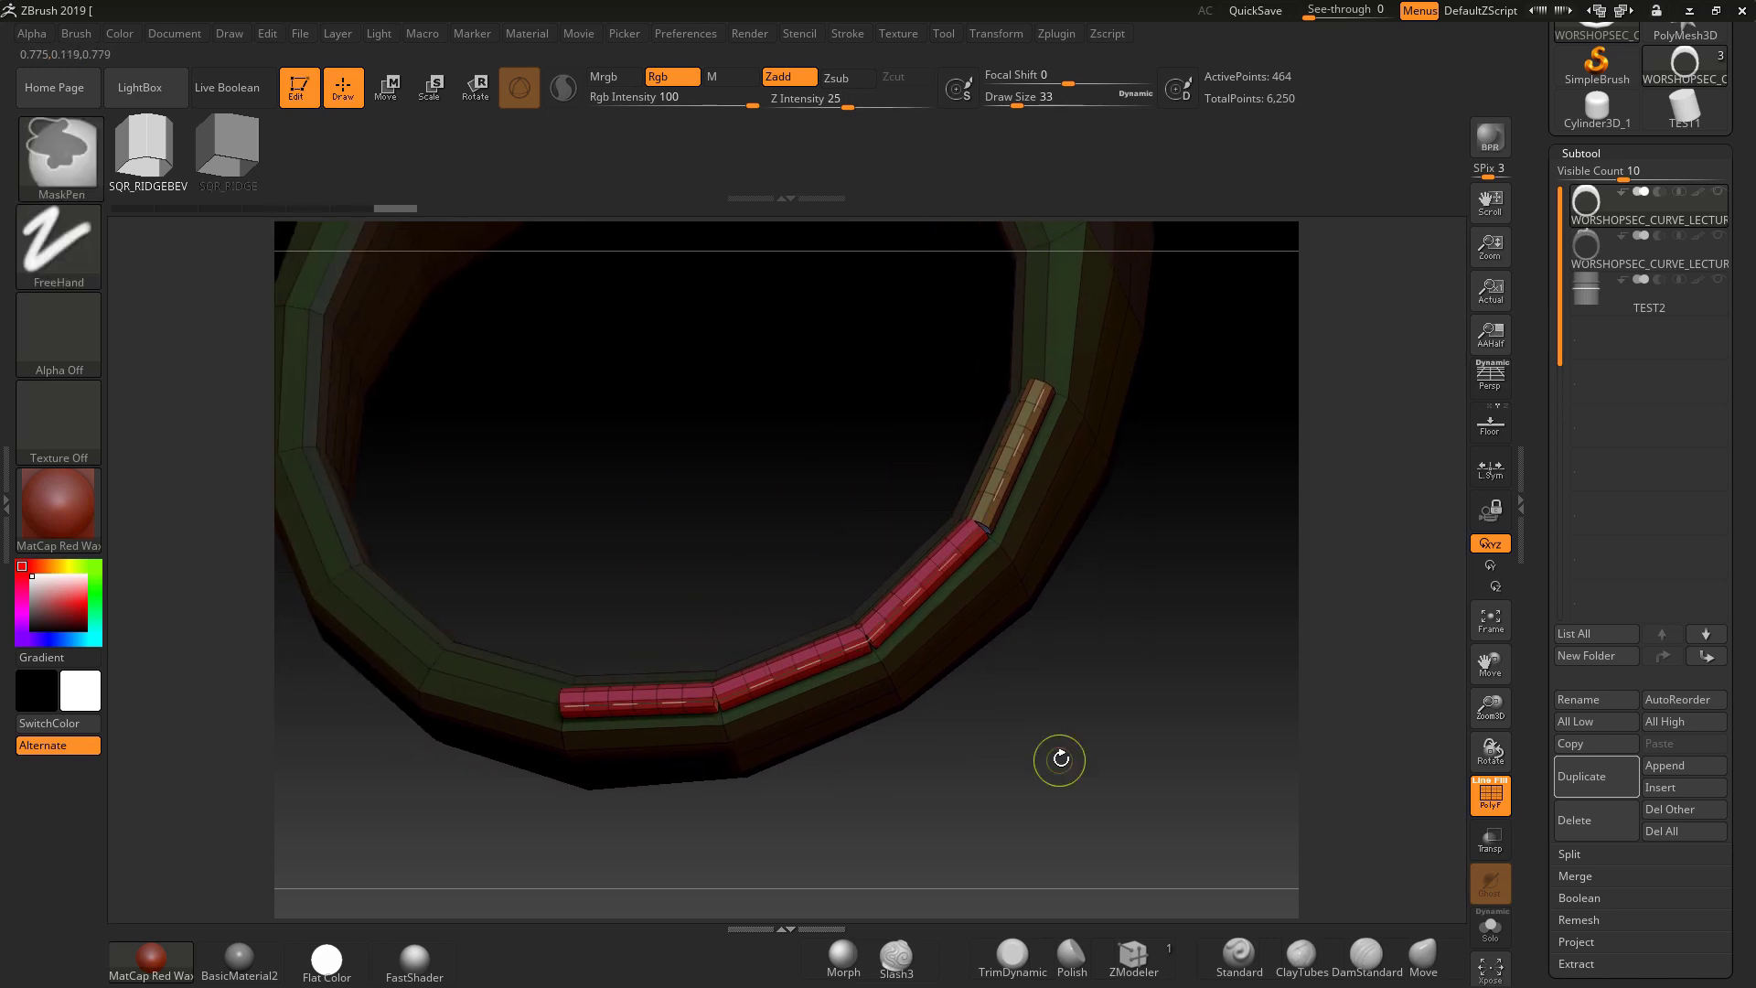
Raise the square-ridge brush's Overlap amount in its modifiers and reapply the ridge to the curve.
left_click(76, 33)
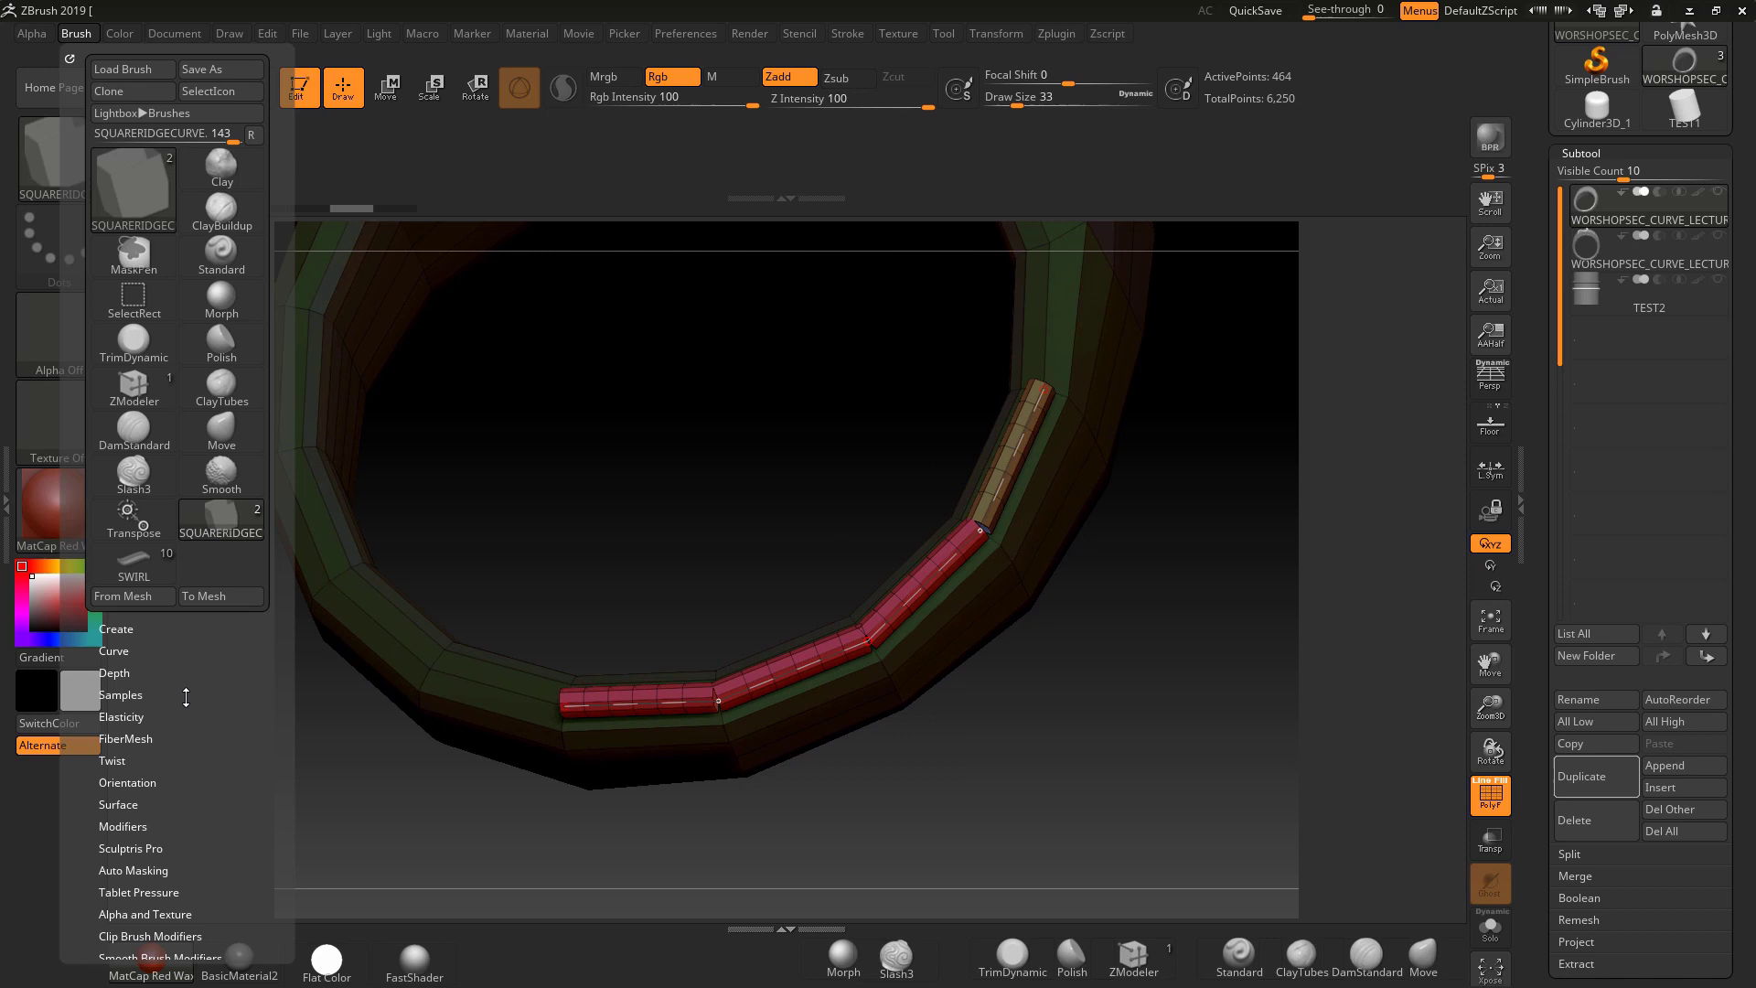
left_click(123, 570)
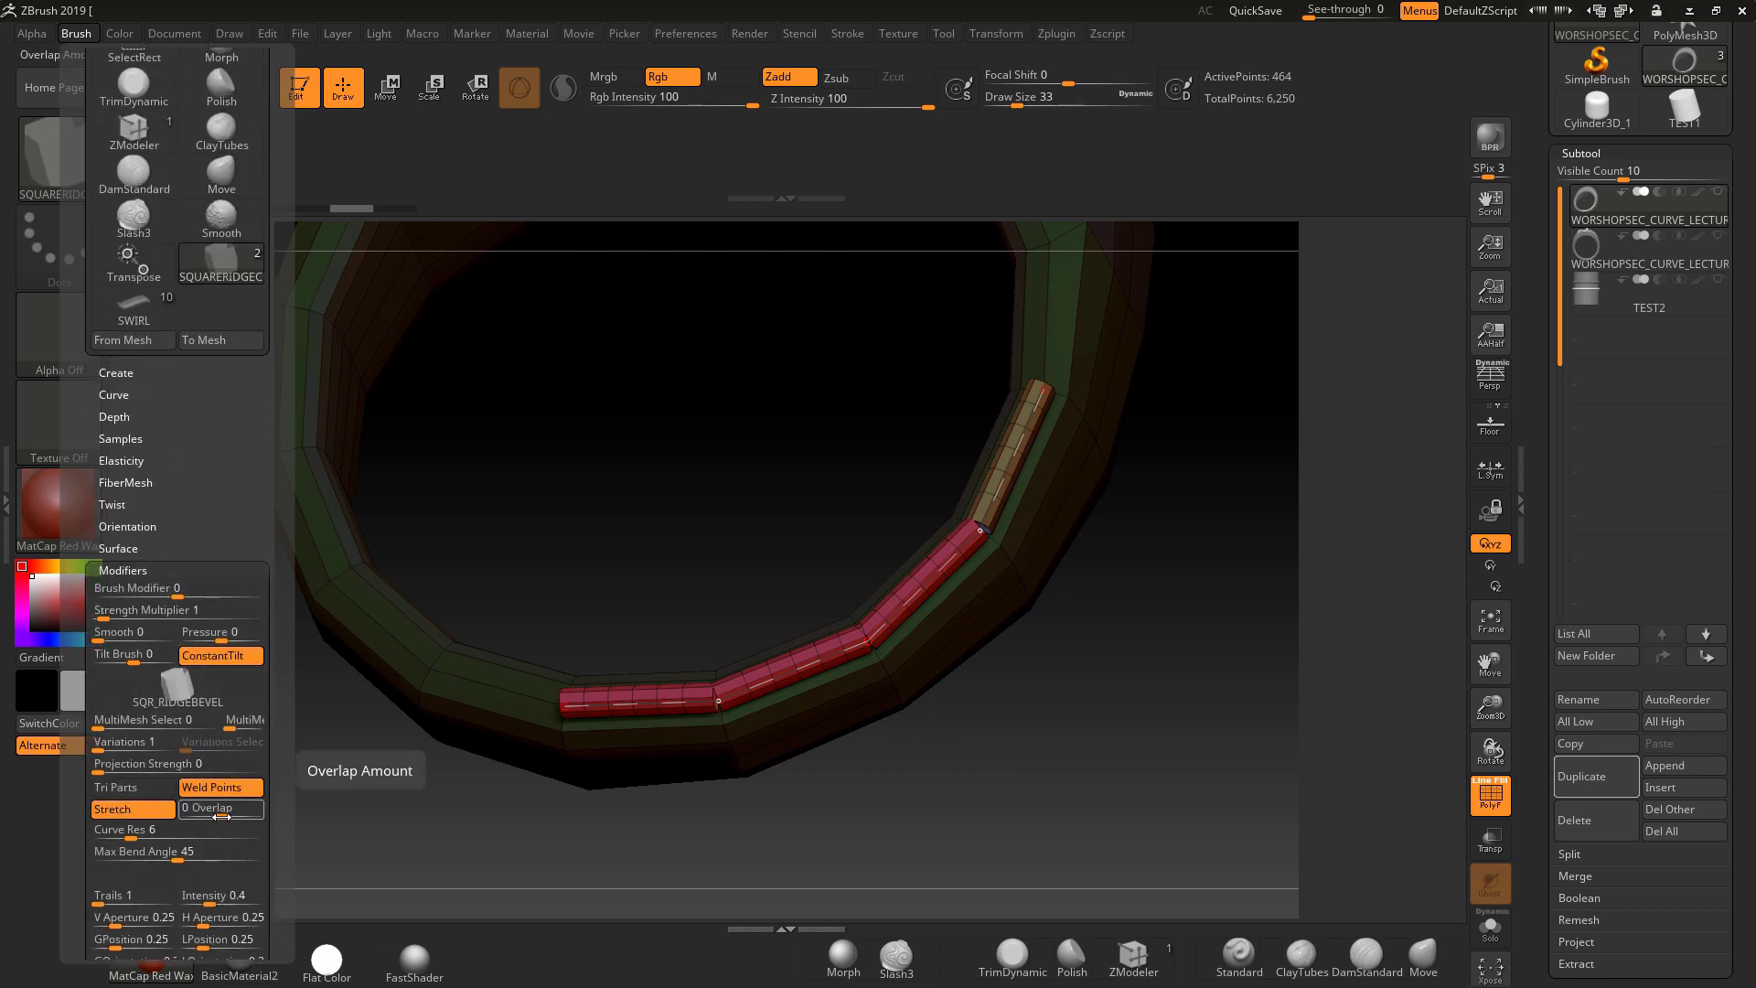
left_click_drag(231, 813, 257, 817)
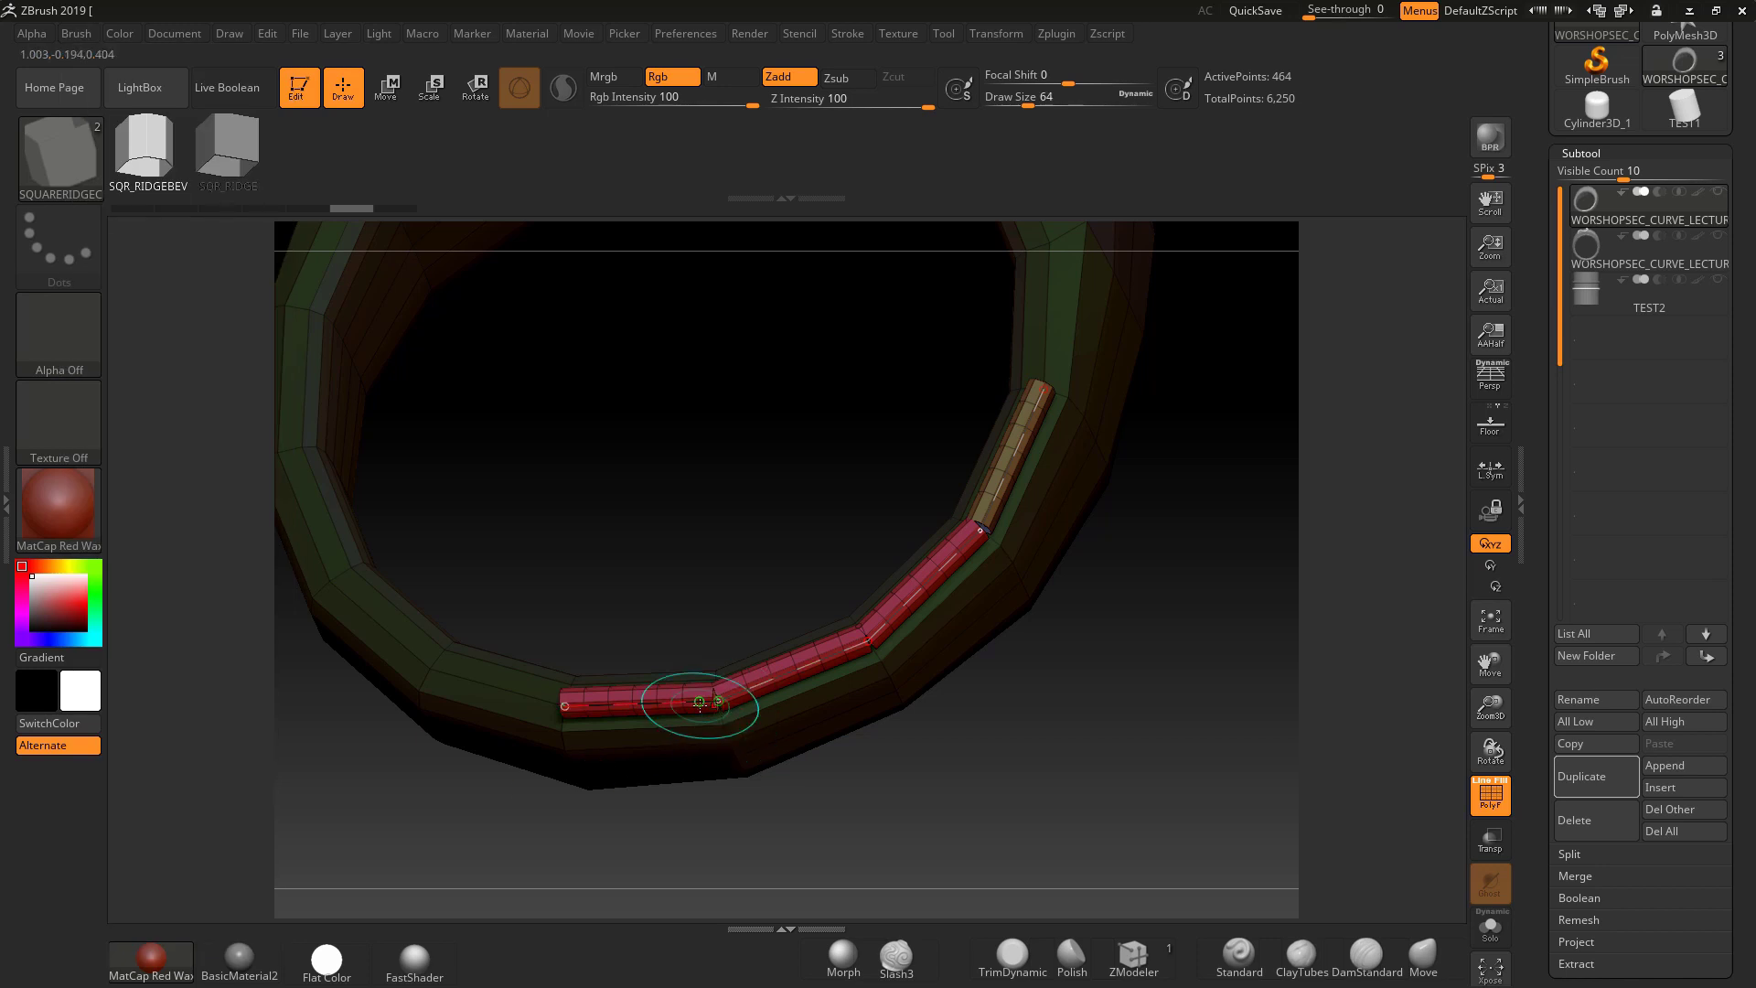
left_click(701, 705)
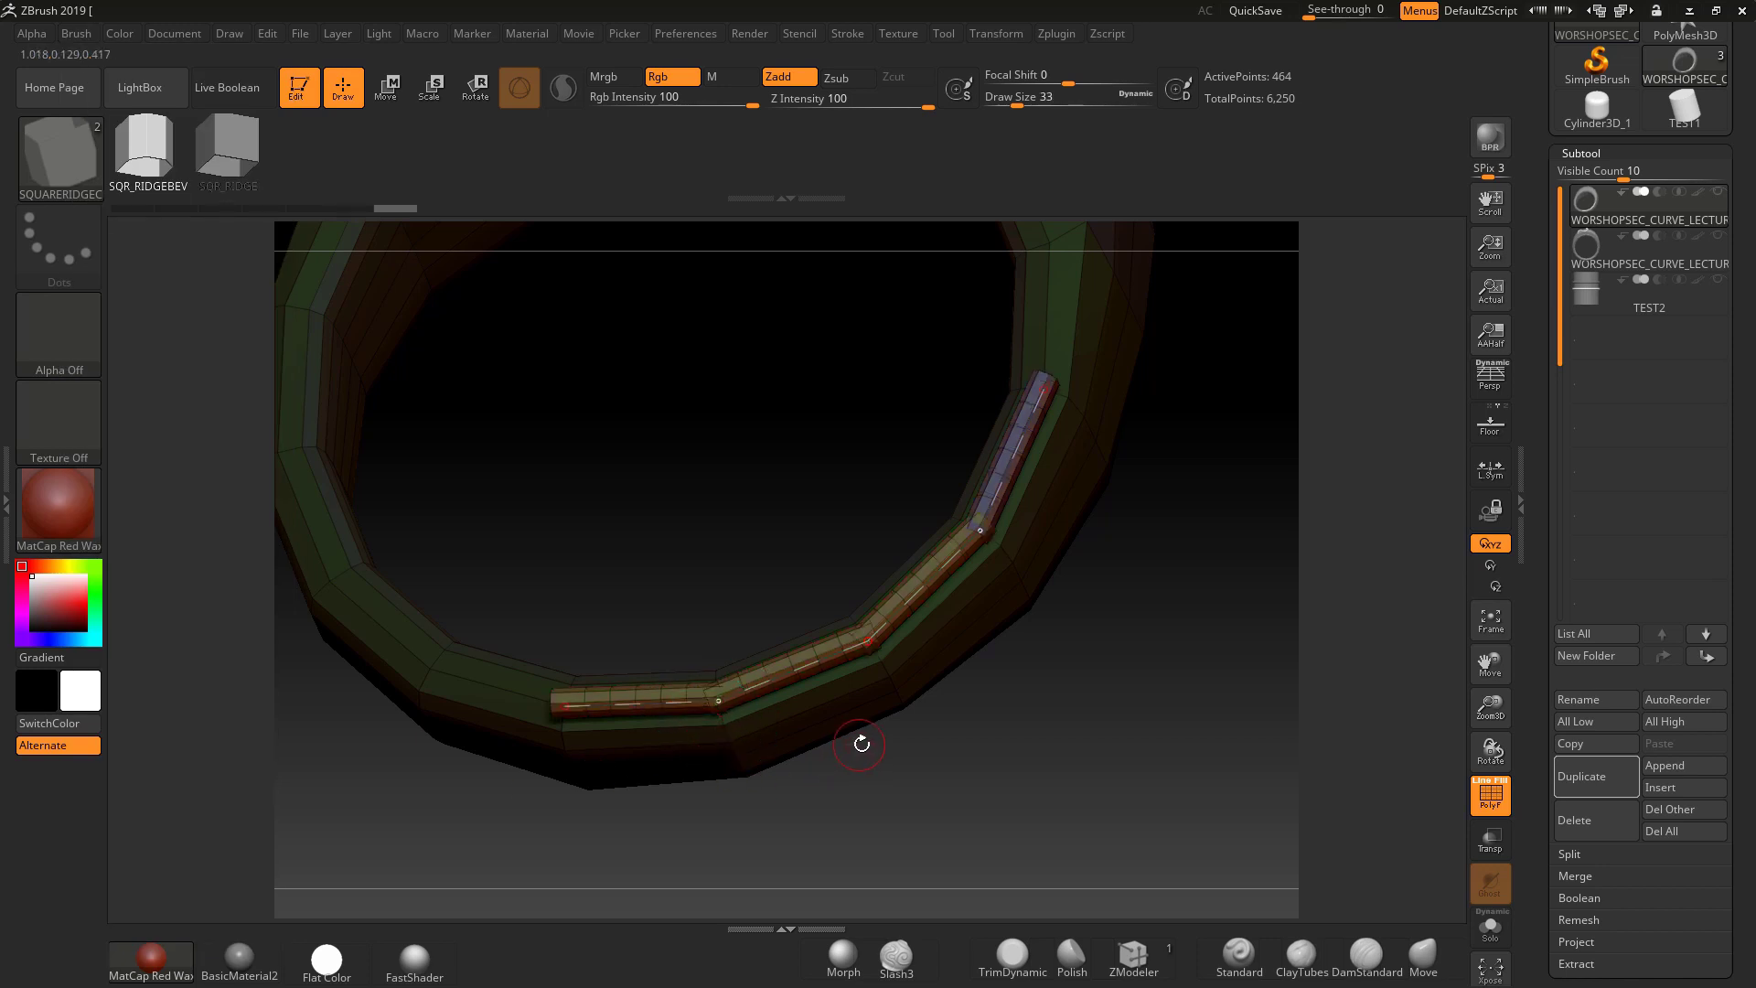
Examine the overlapping segments, clear the mask and release the curve from the lower band's ridge.
left_click_drag(956, 759, 1027, 694)
left_click_drag(1101, 599, 1174, 677, "alt")
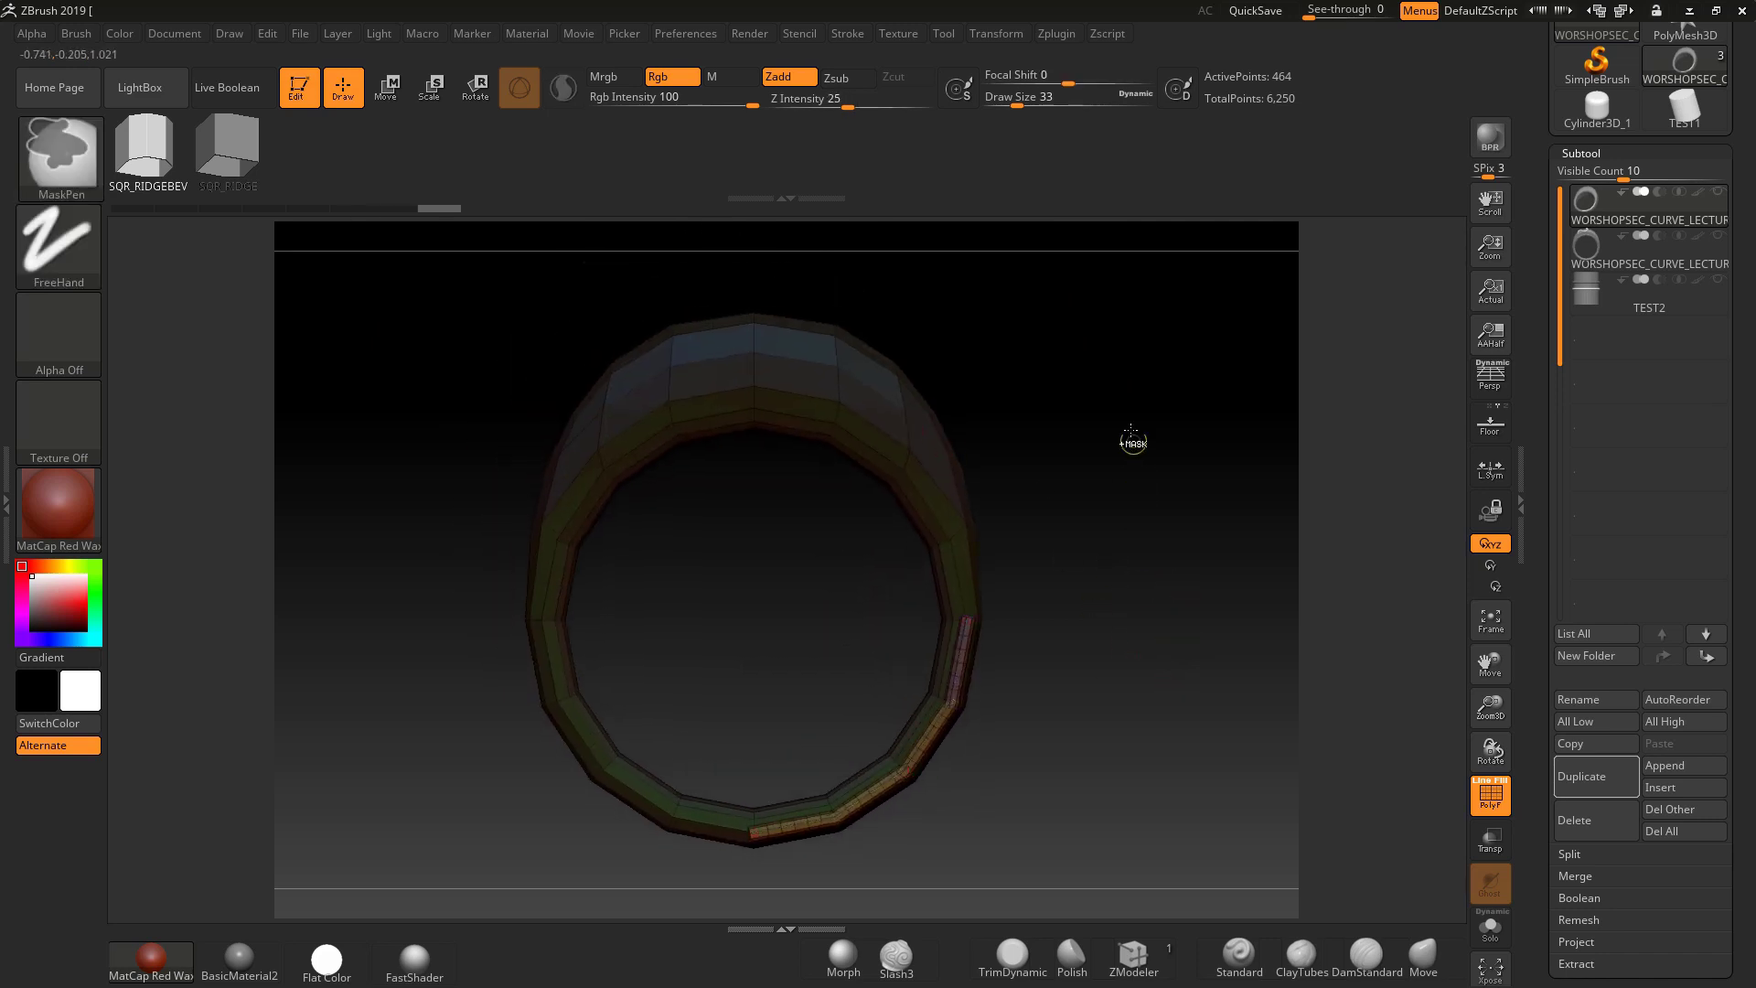
left_click_drag(1131, 435, 1221, 568, "ctrl")
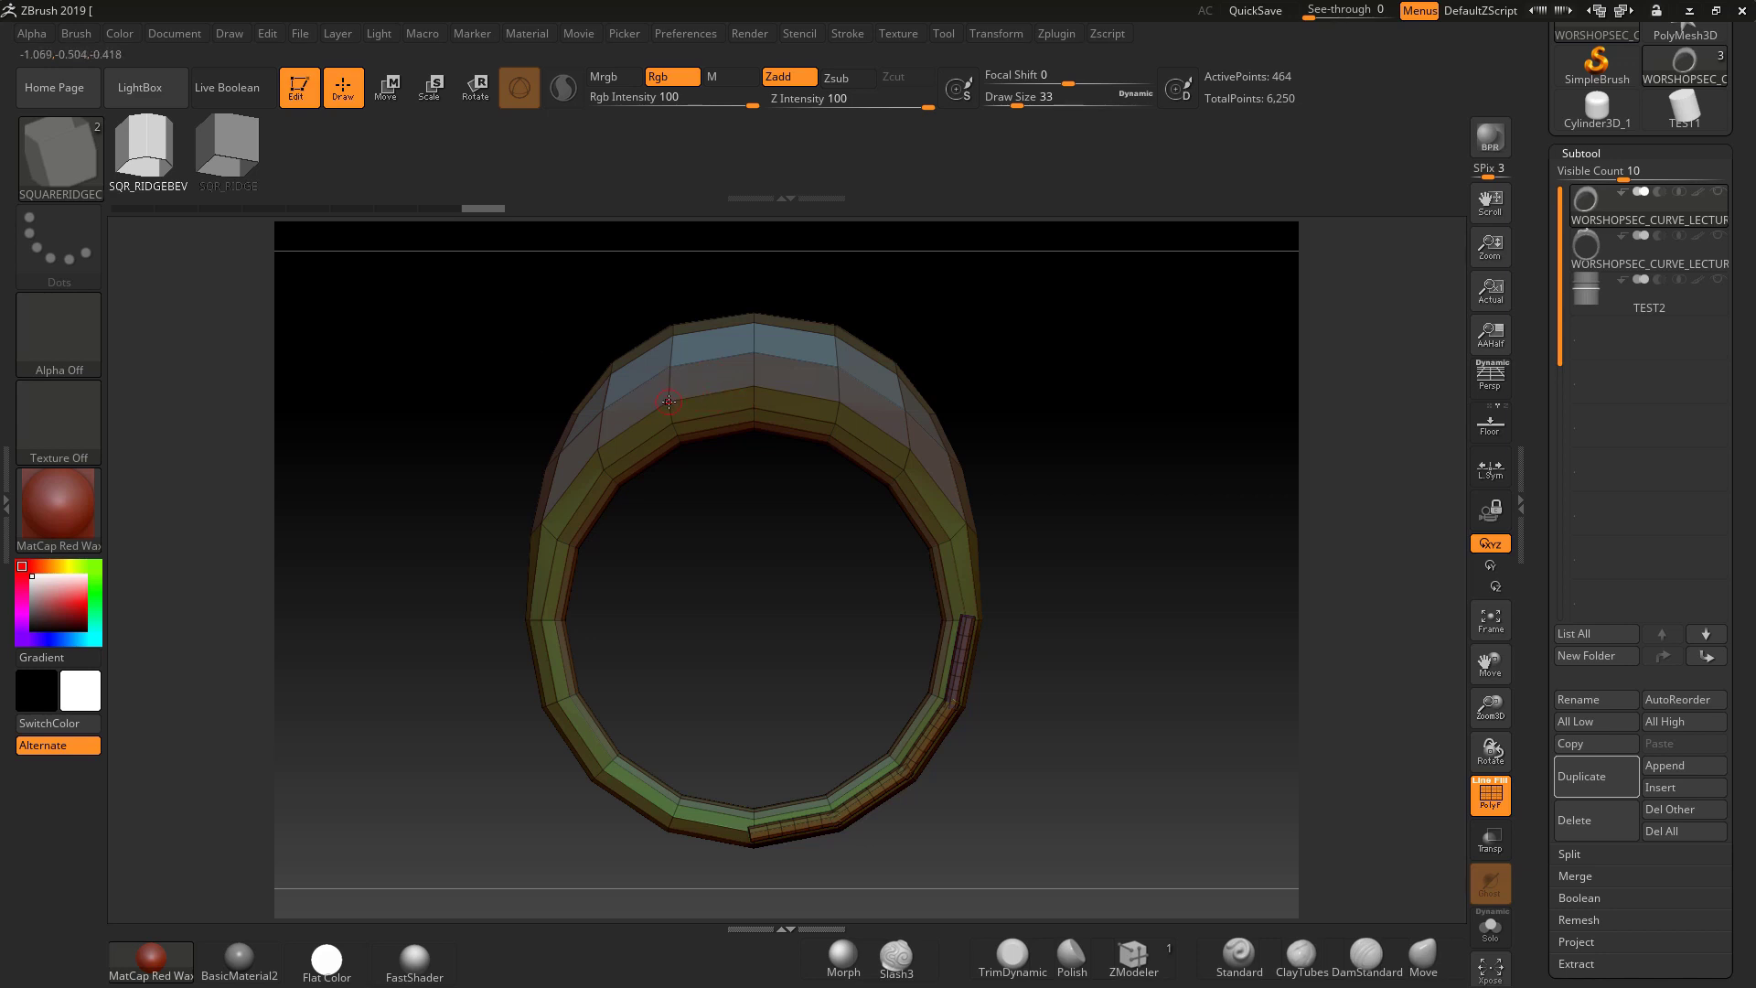
Run the square ridge along the crown's polygroup border and thicken it by setting the draw size to 94.
left_click(769, 378)
mouse_move(1052, 421)
left_mouse_down()
mouse_move(1149, 443)
mouse_move(1078, 422)
left_mouse_up()
key("space")
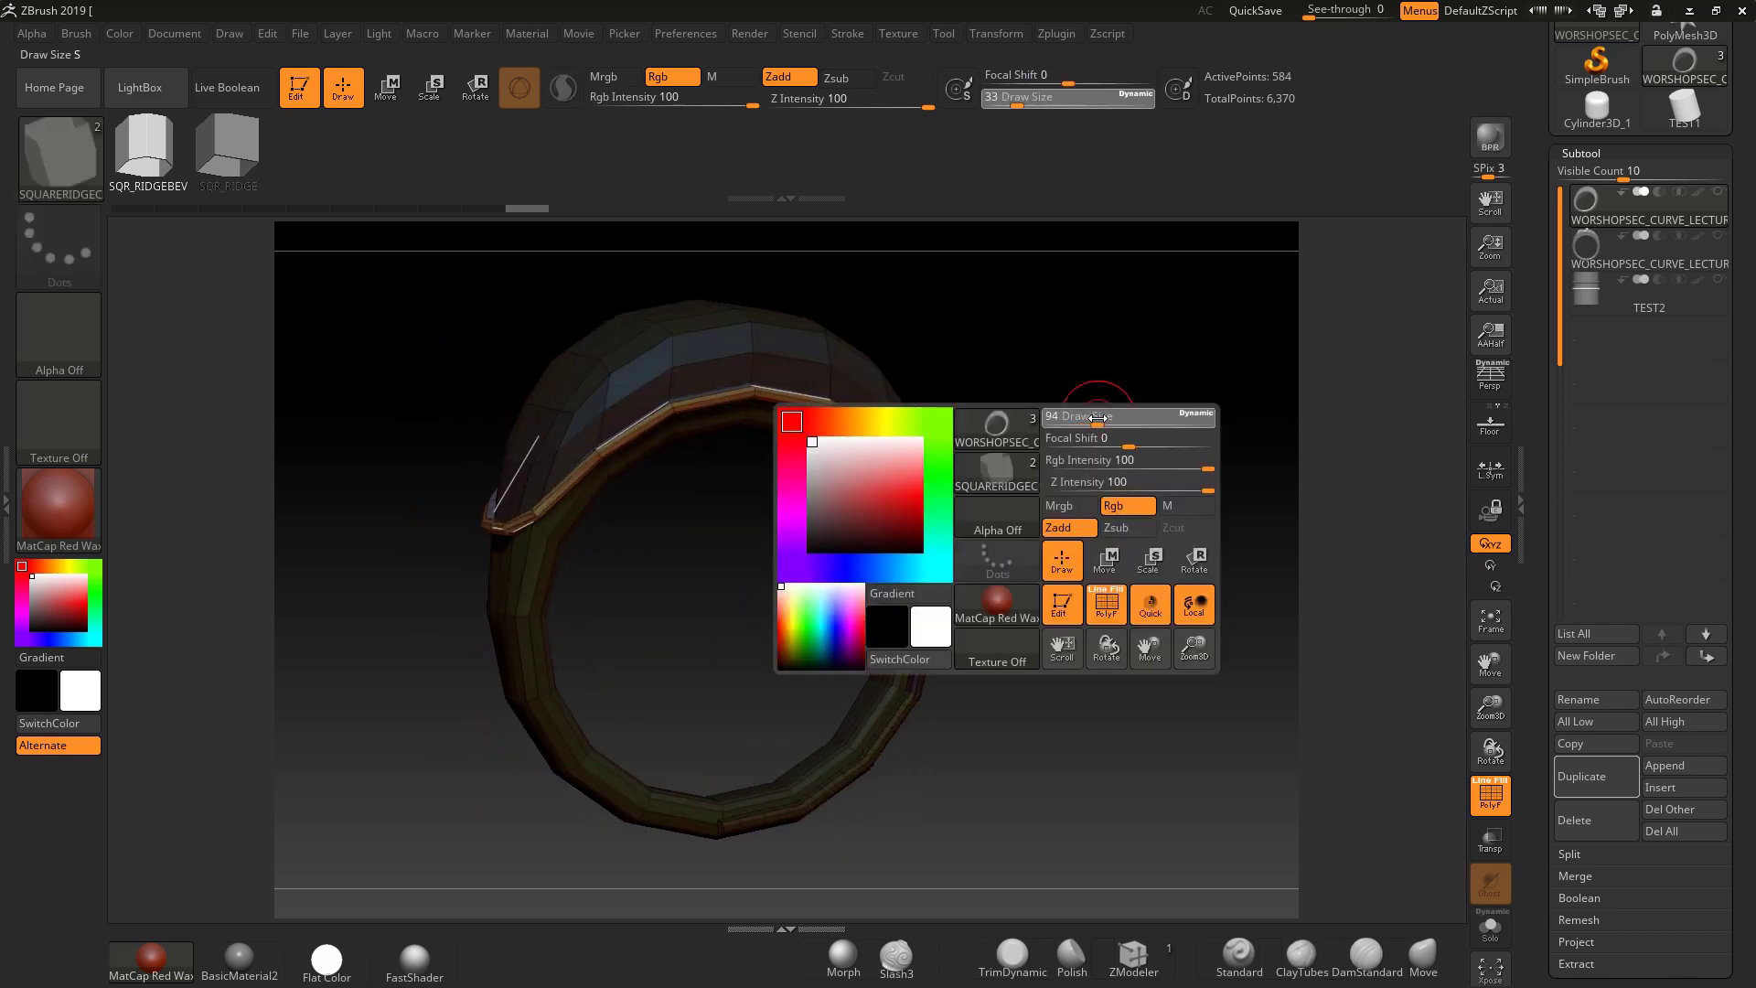
left_click(694, 404)
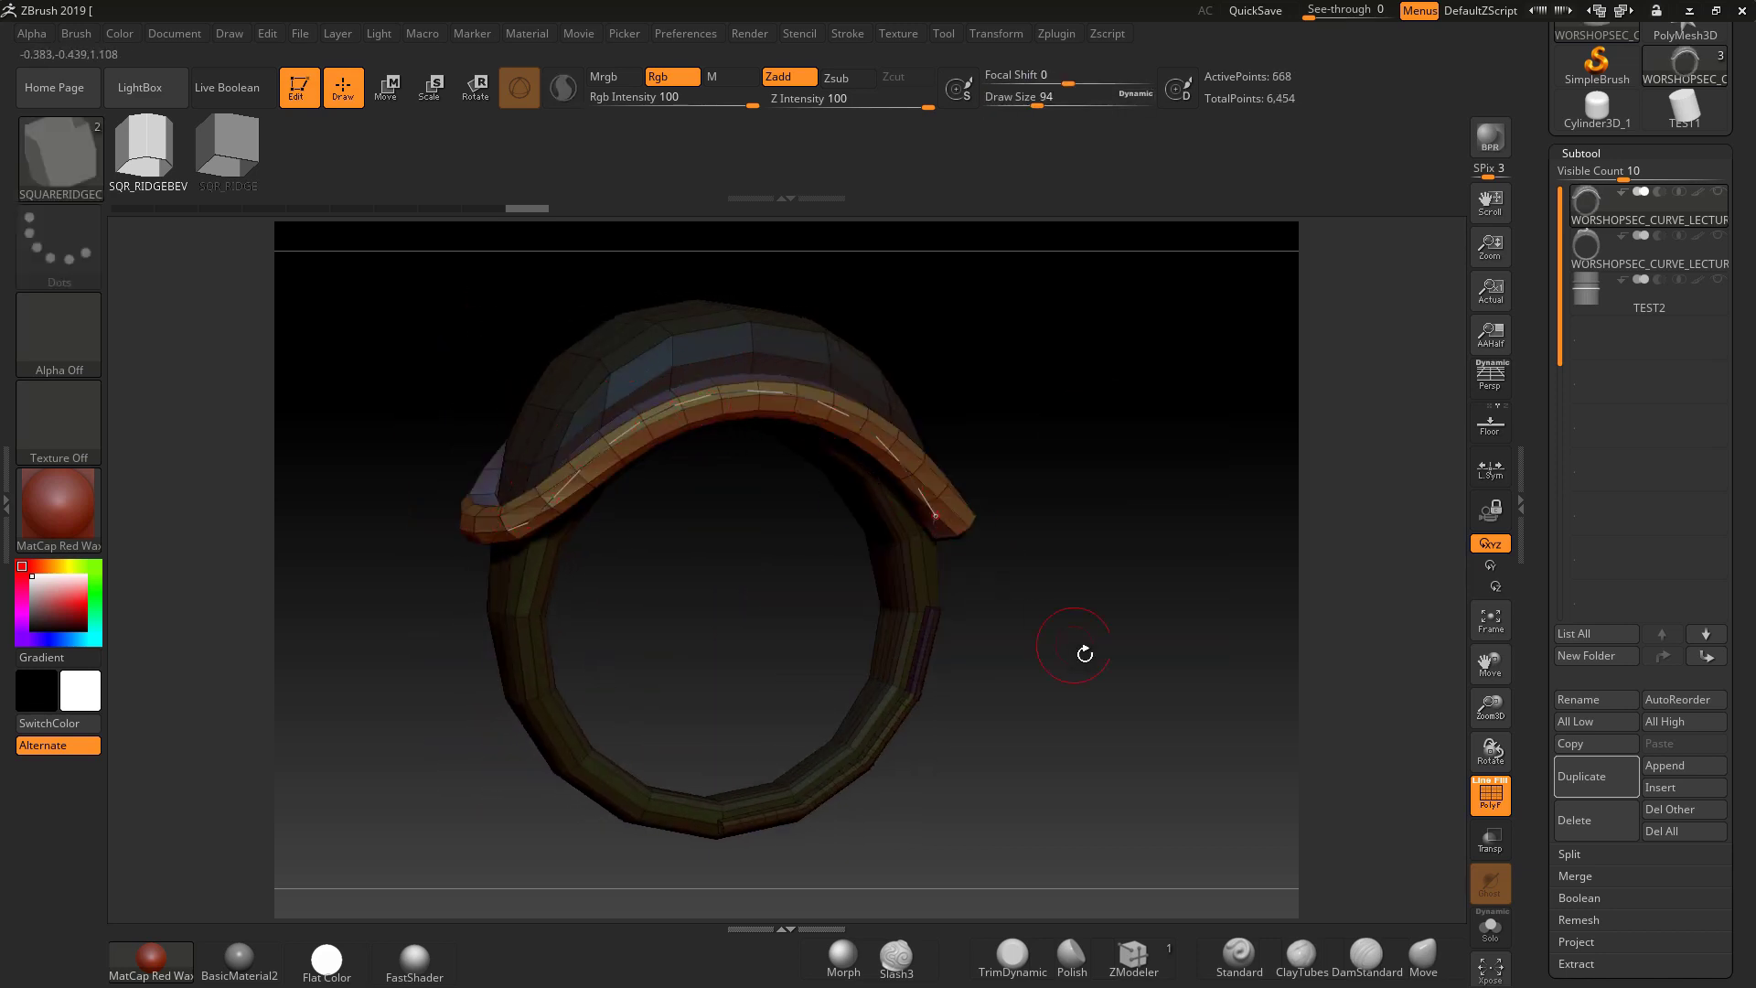
left_click_drag(1085, 654, 1038, 570, "alt")
Examine the crown ridge's curve points with ZModeler and try adding crown edges as a second curve.
left_click(1134, 963)
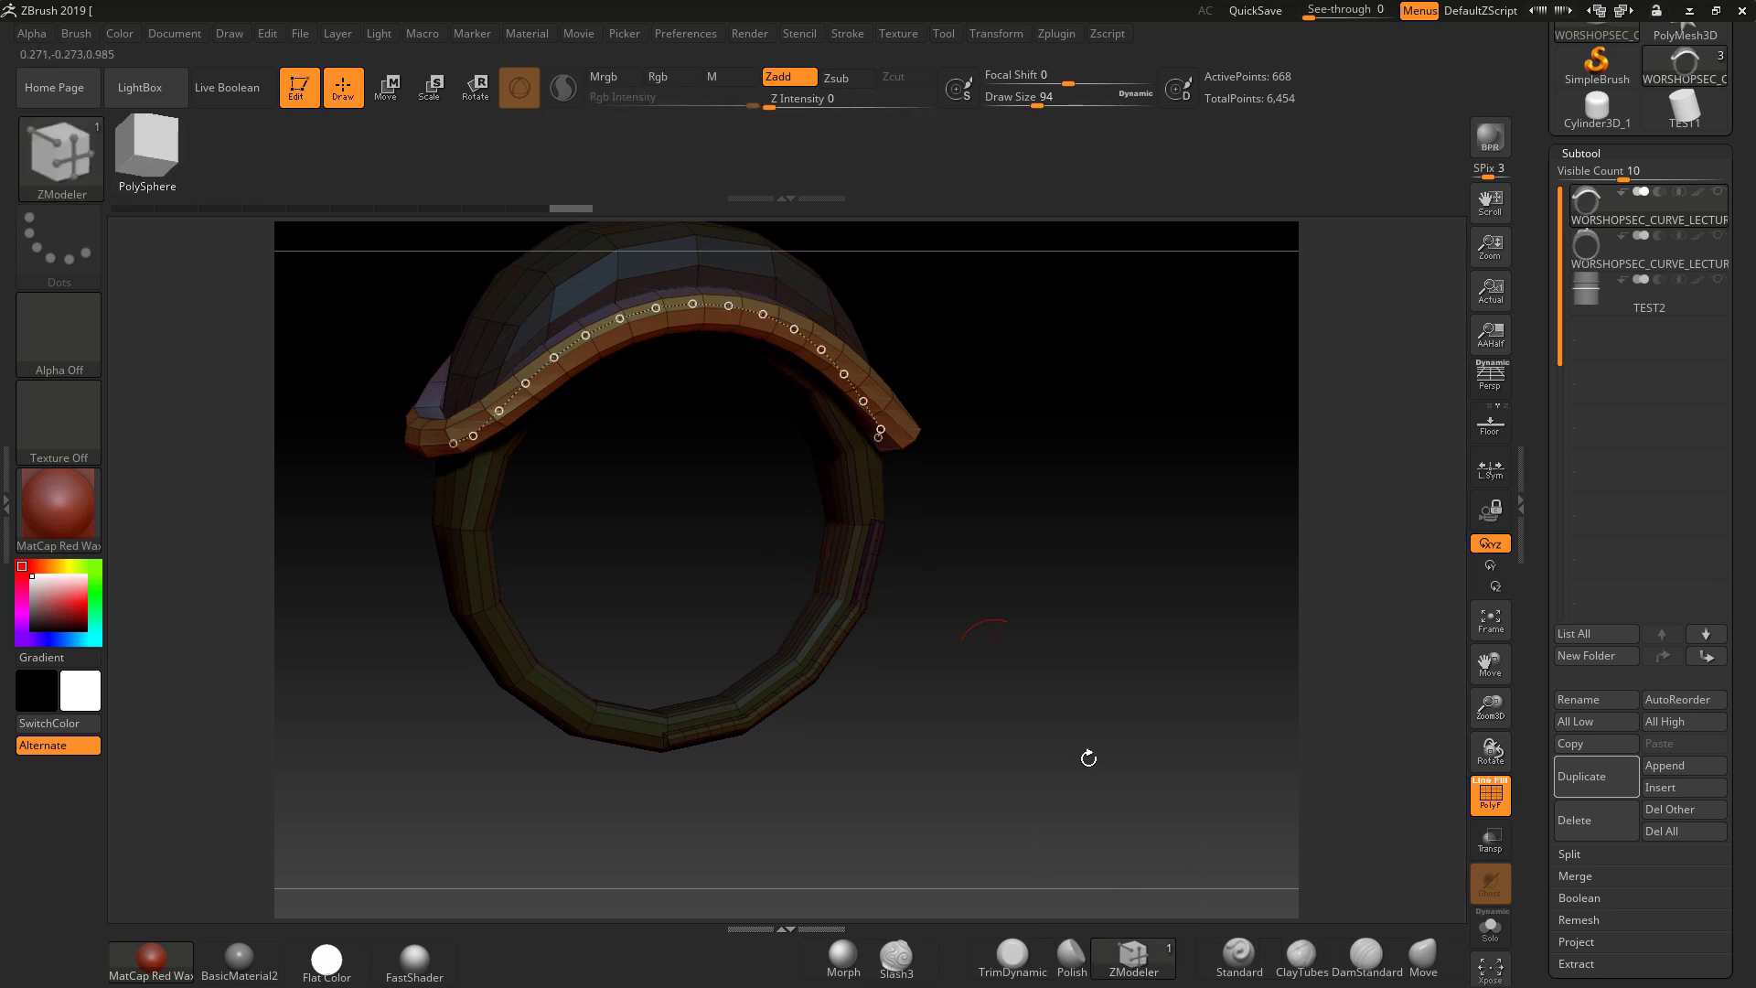
left_click_drag(1010, 646, 1089, 733, "alt")
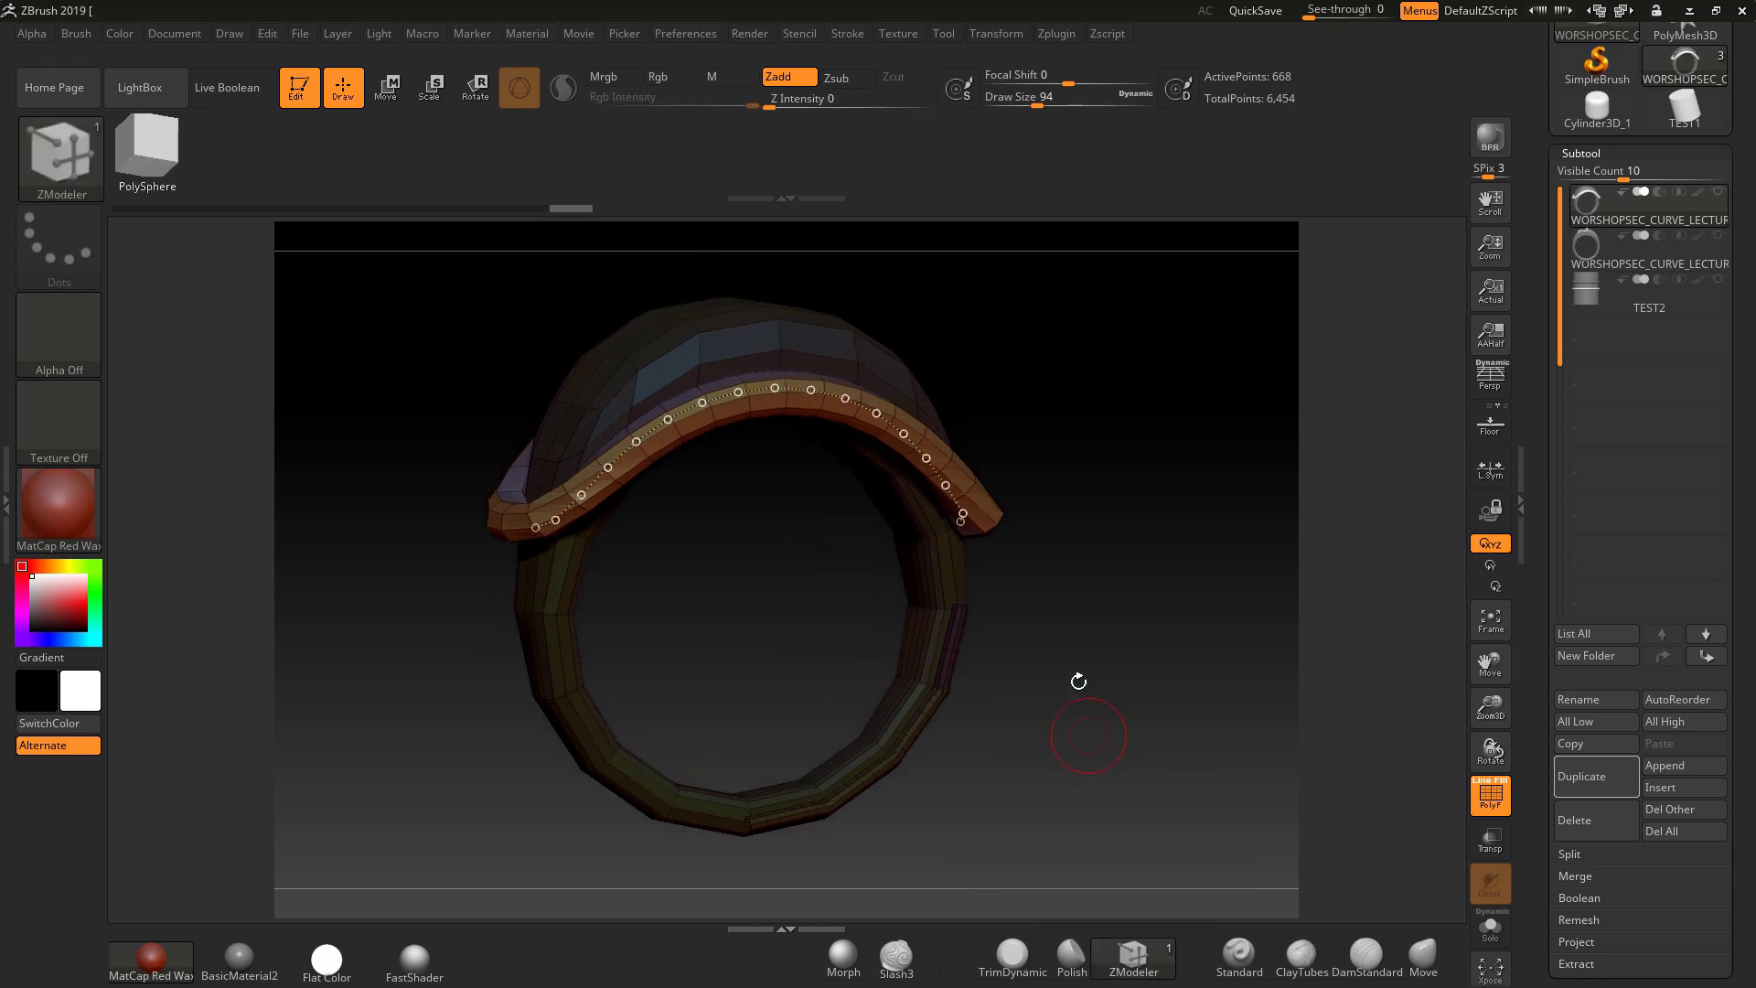
mouse_move(1113, 645)
left_mouse_down()
mouse_move(1079, 660)
mouse_move(1164, 616)
mouse_move(1134, 521)
mouse_move(1178, 628)
mouse_move(1164, 525)
mouse_move(1079, 580)
mouse_move(1082, 698)
mouse_move(1122, 678)
left_mouse_up()
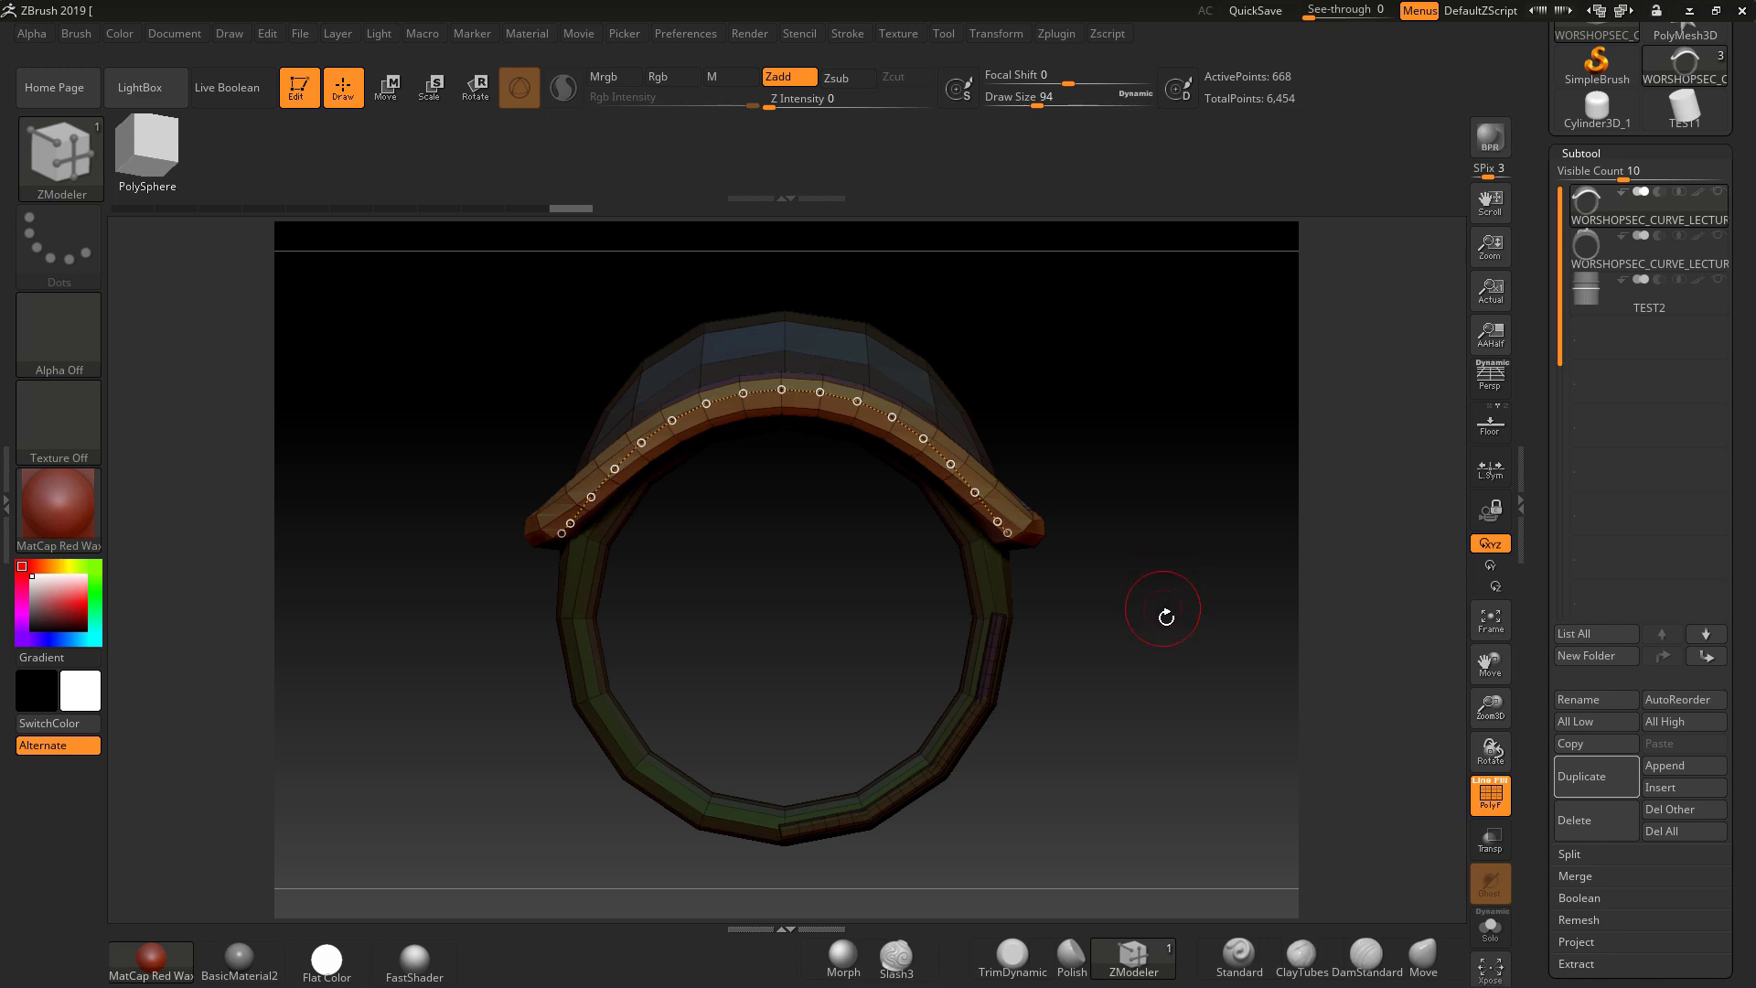
left_click_drag(1165, 616, 1110, 633)
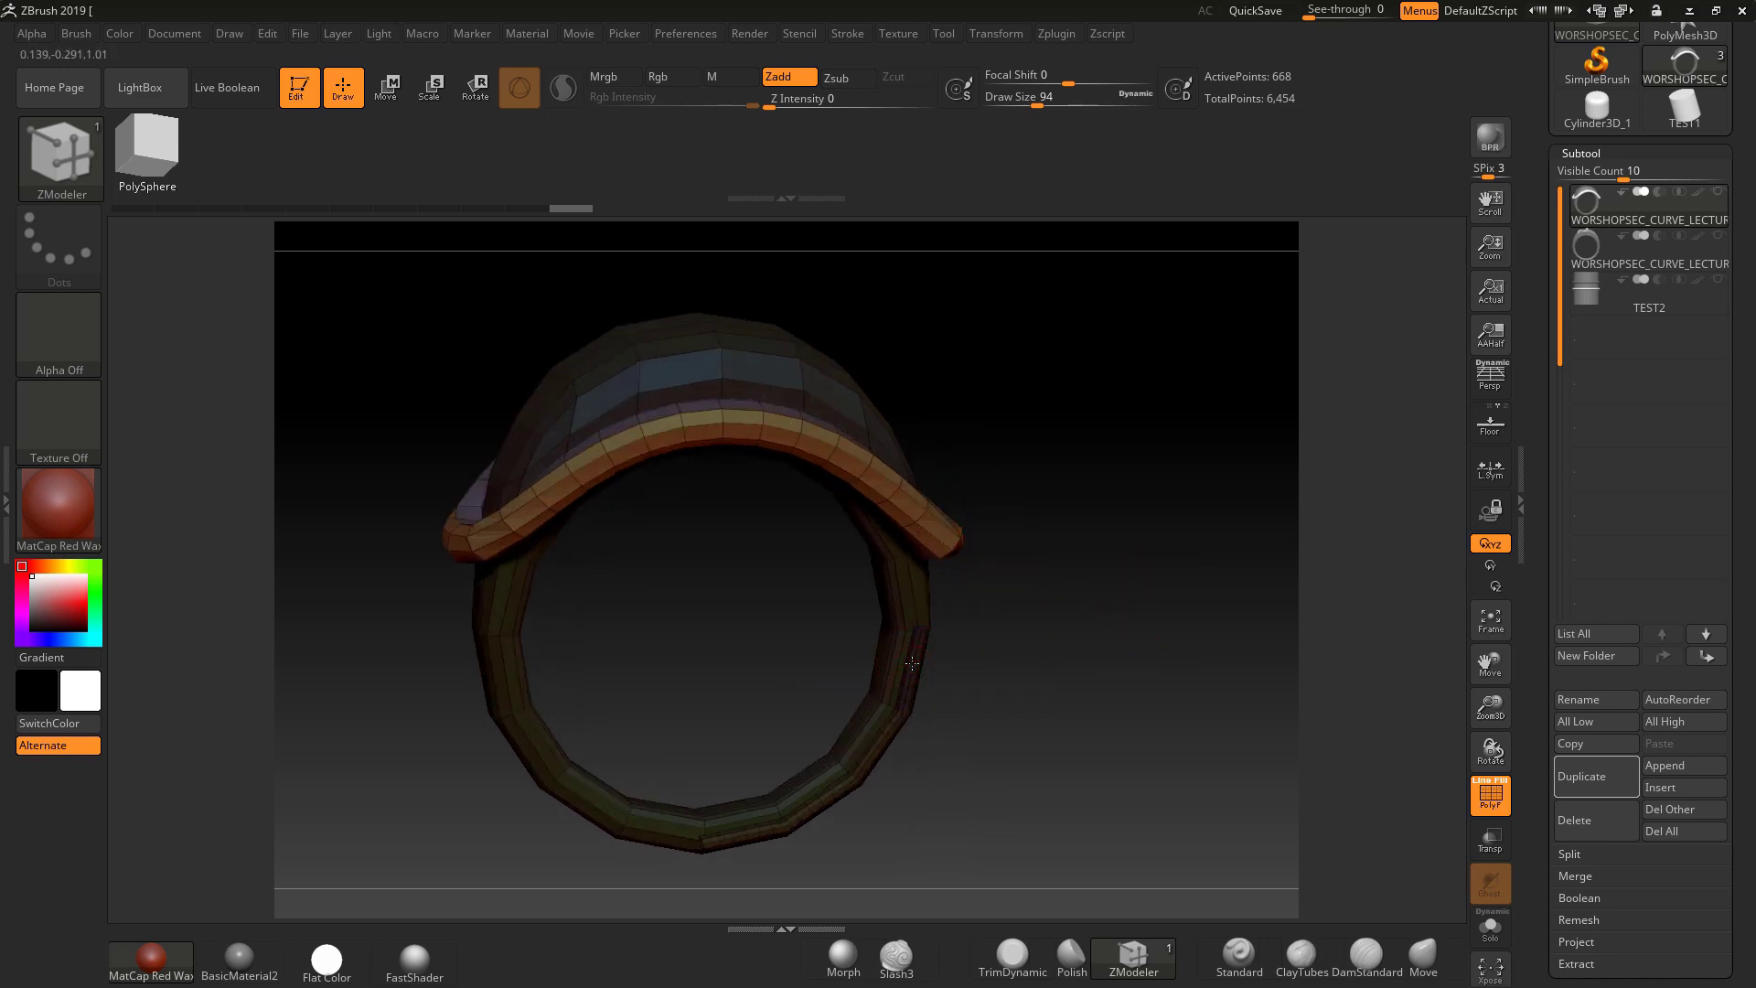
left_click_drag(800, 359, 860, 394)
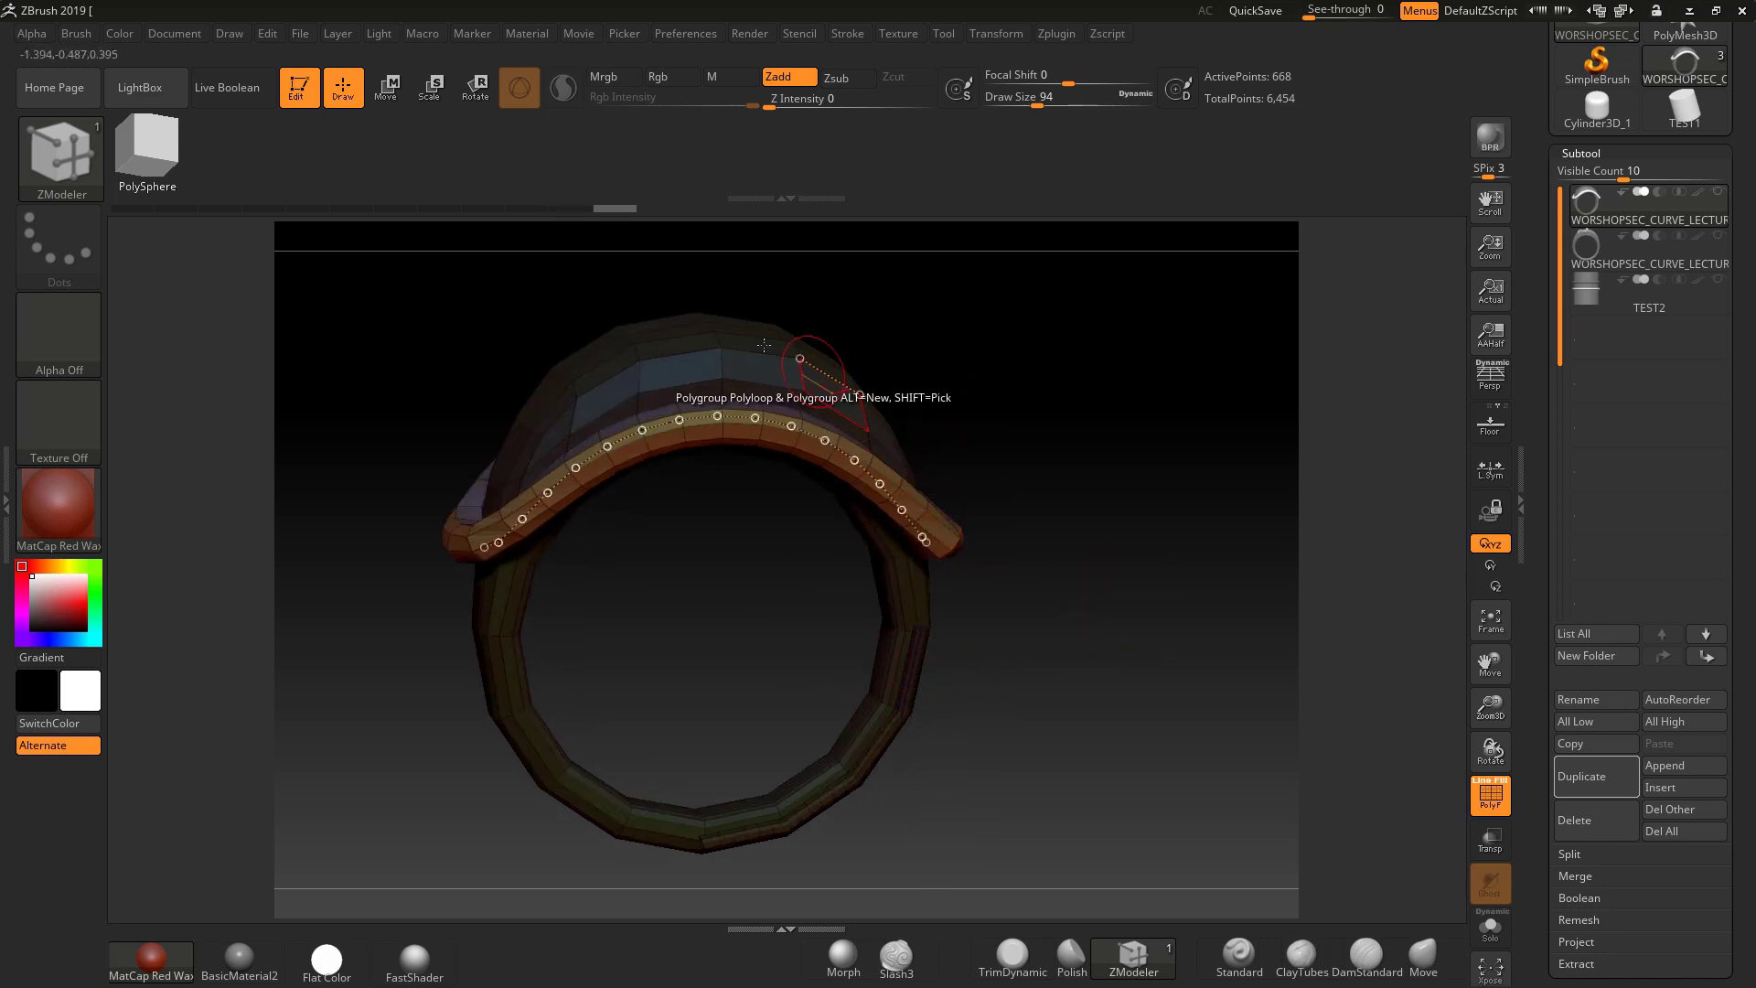
key("ctrl")
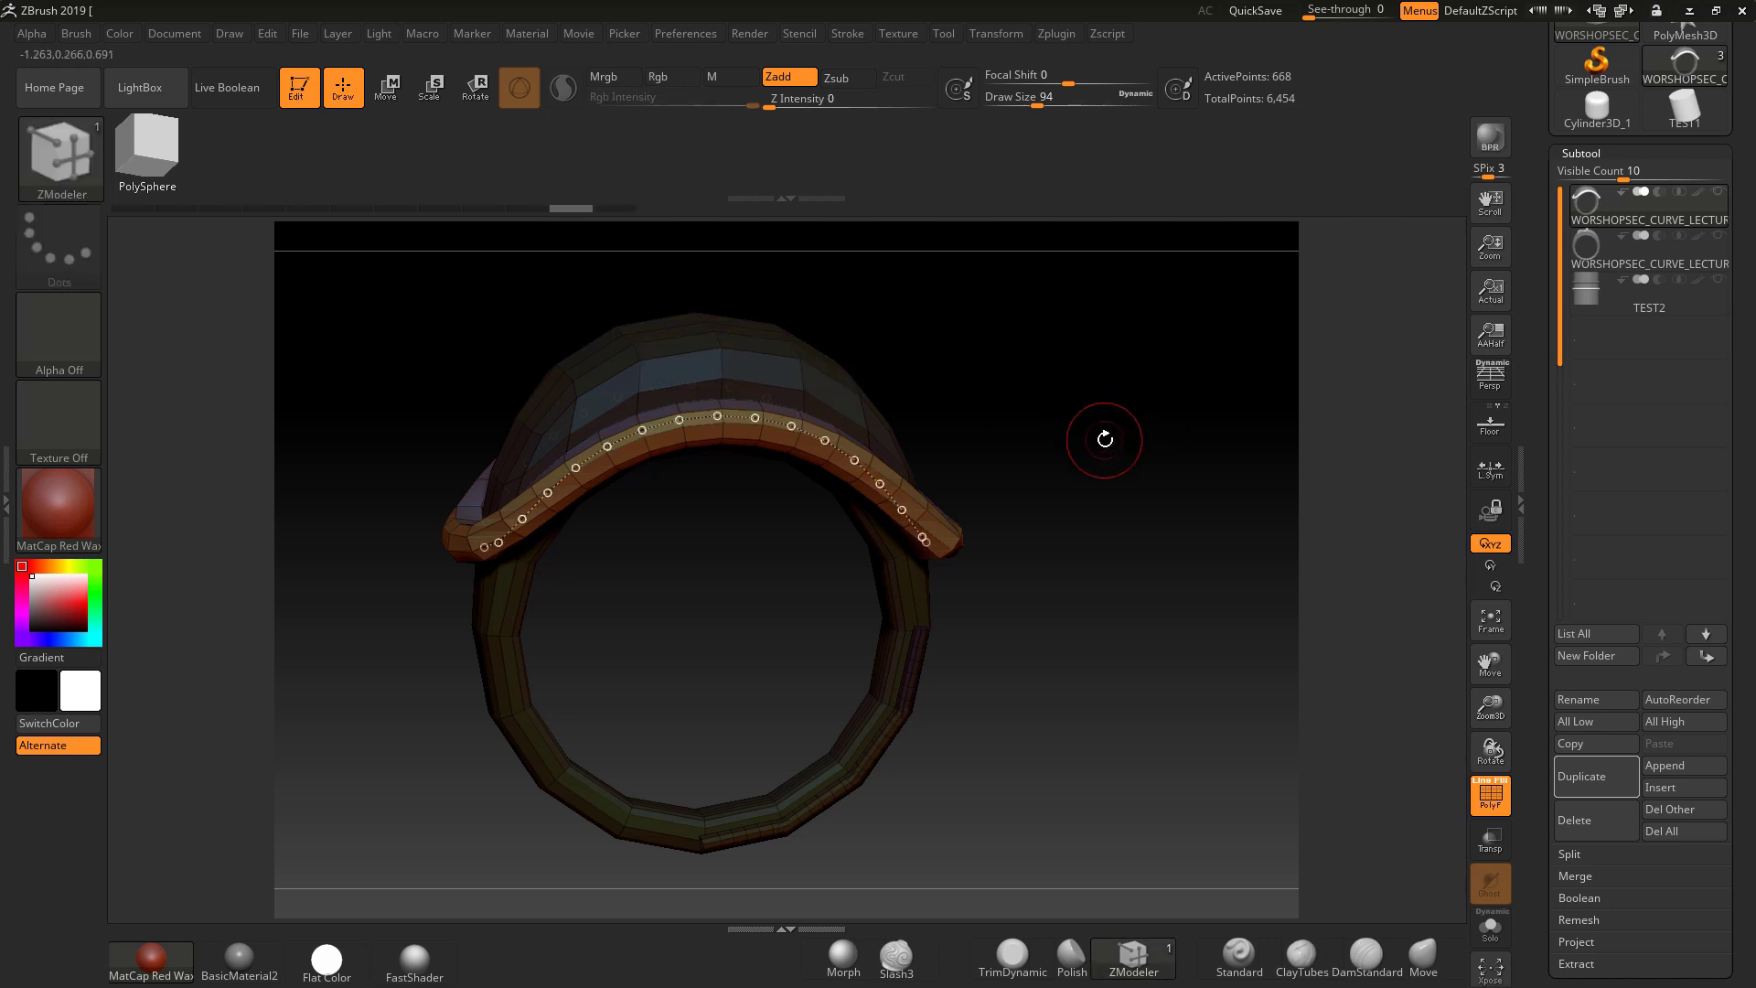
Release the curve from the crown's ridge by switching to the Standard brush, and reselect the square-ridge brush.
left_click(1252, 960)
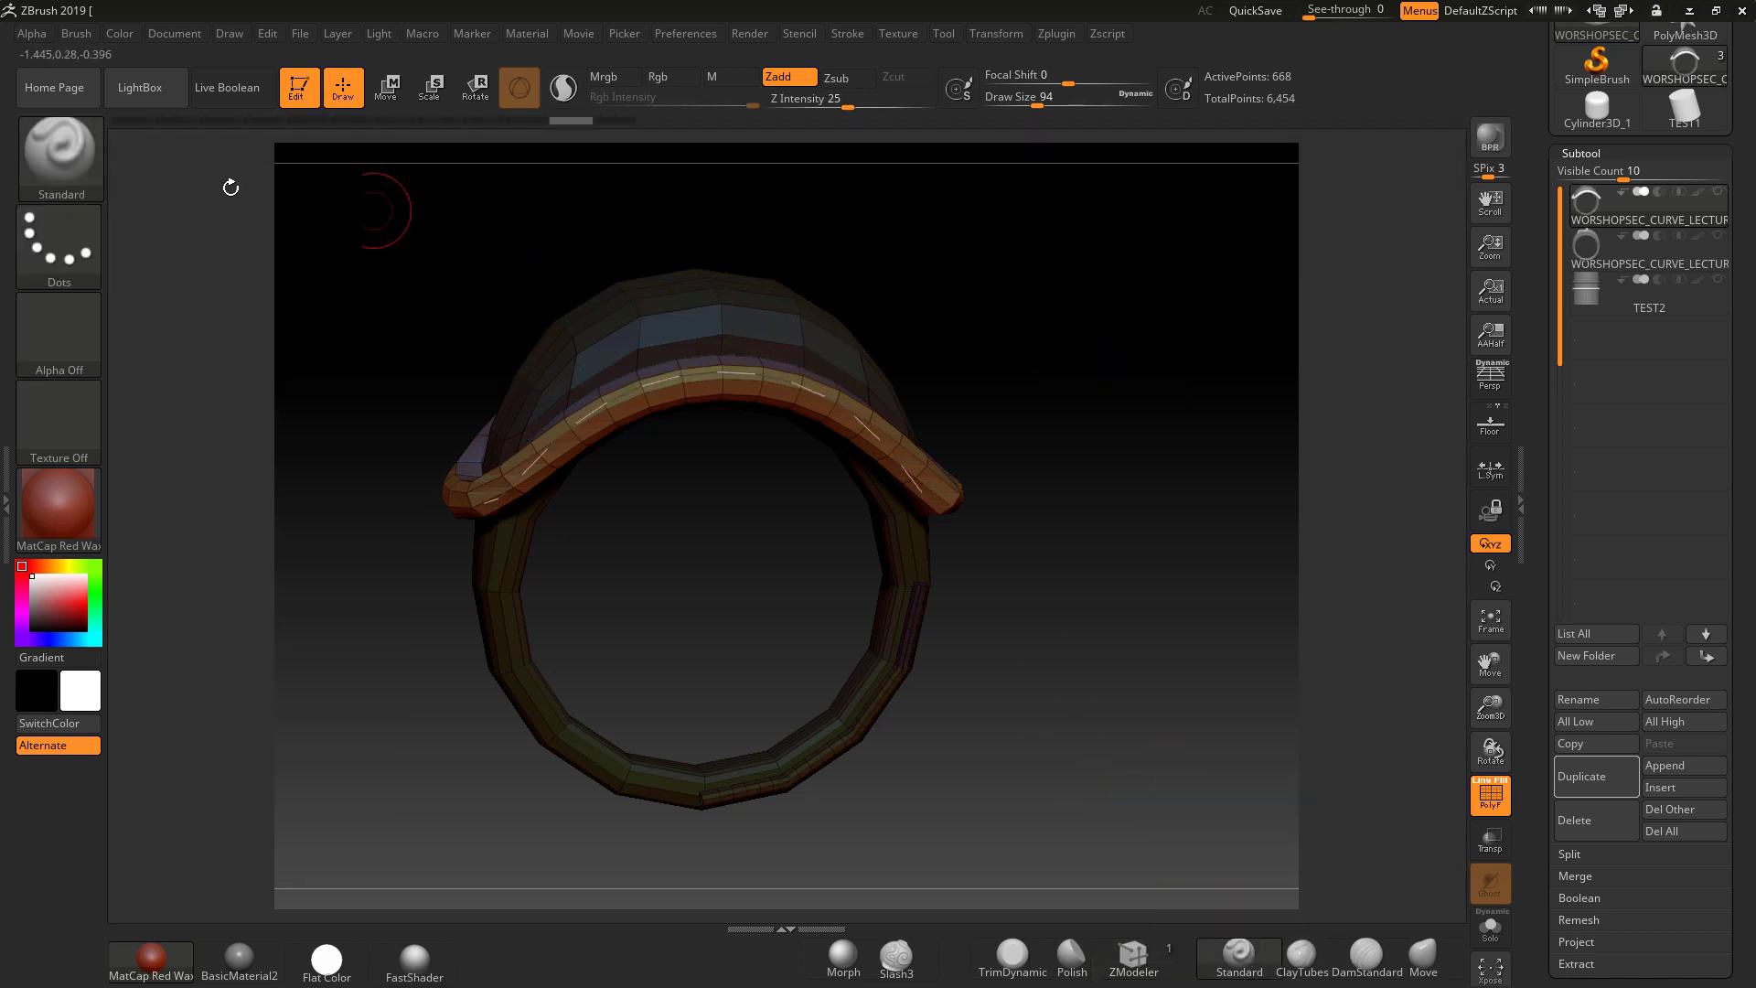
left_click(61, 155)
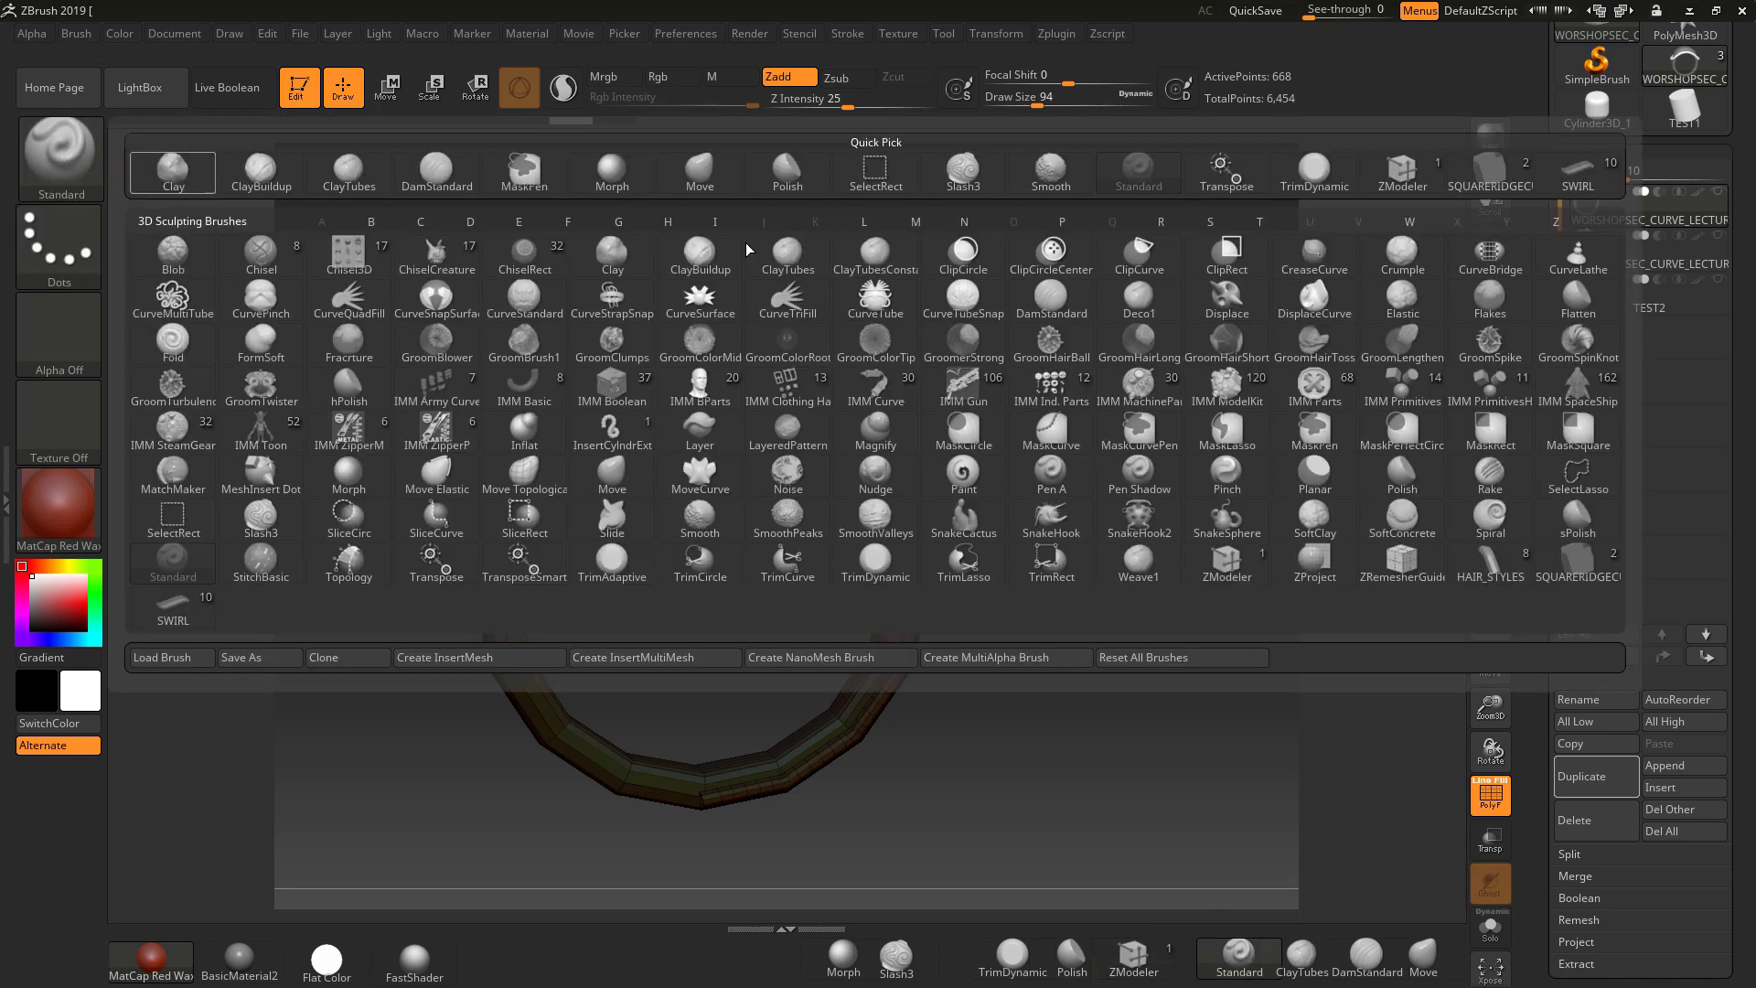
left_click(1493, 172)
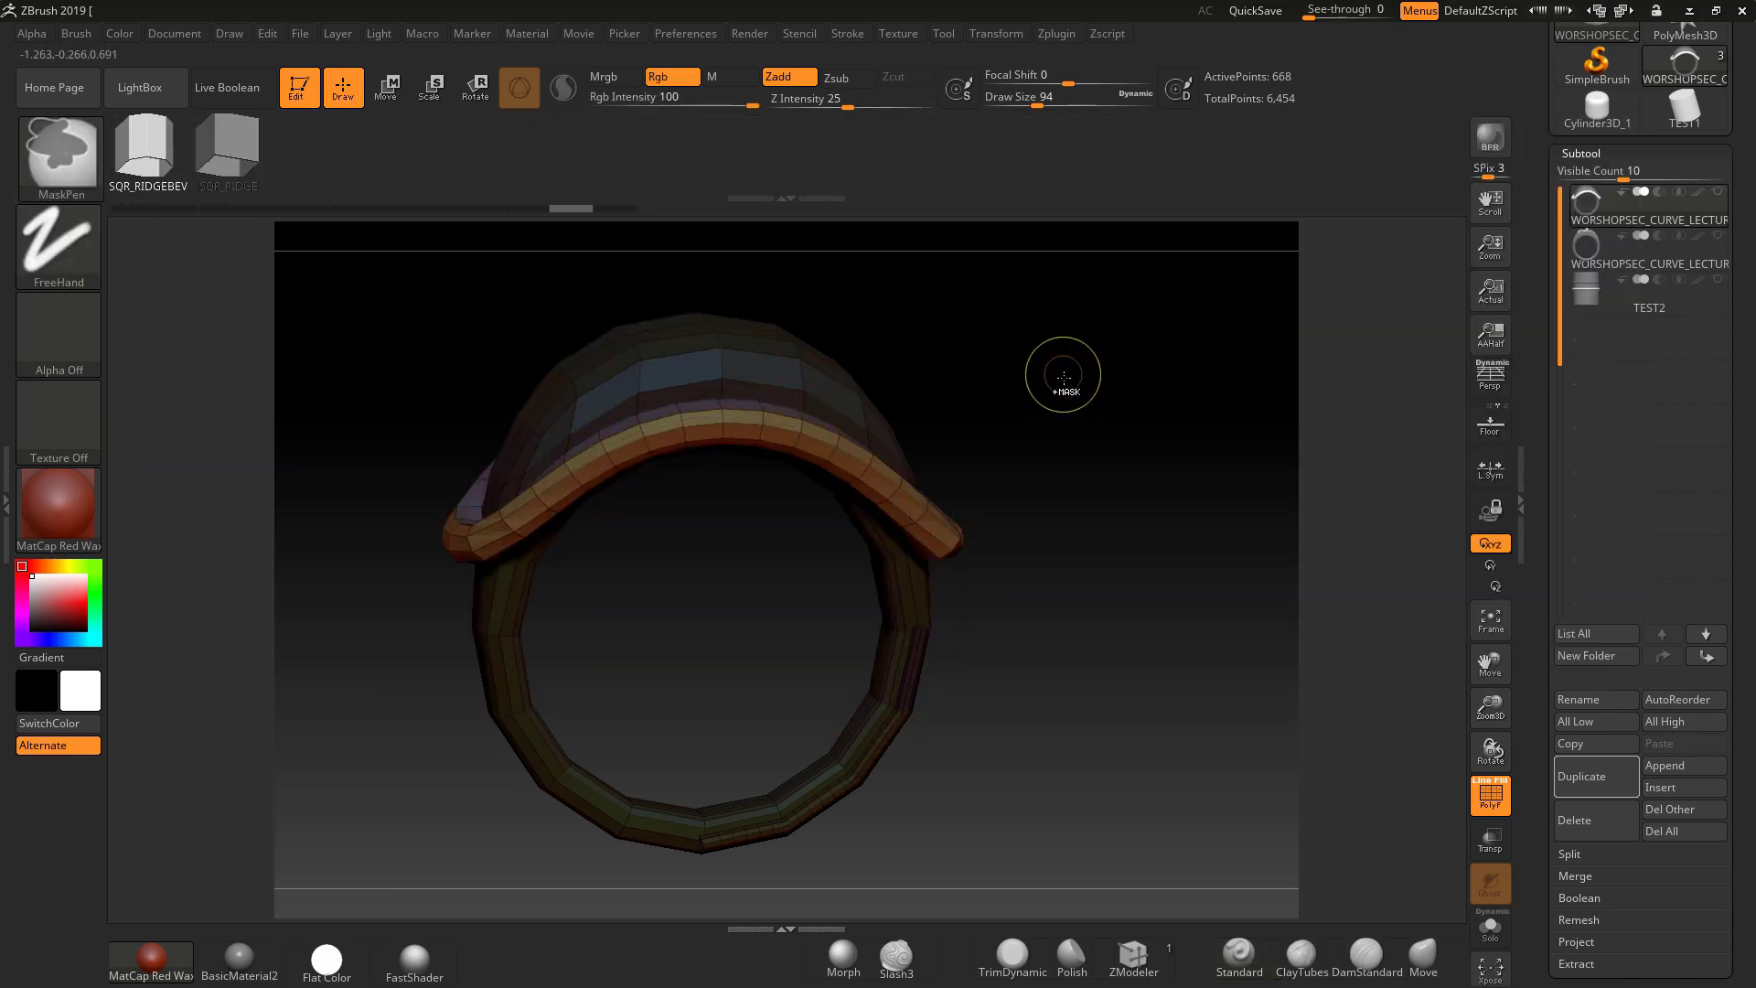
Isolate the crown ridge's polygroup, mask it, unhide the rest of the ring and invert the mask so only the ridge is editable.
left_click(782, 442, "ctrl+shift")
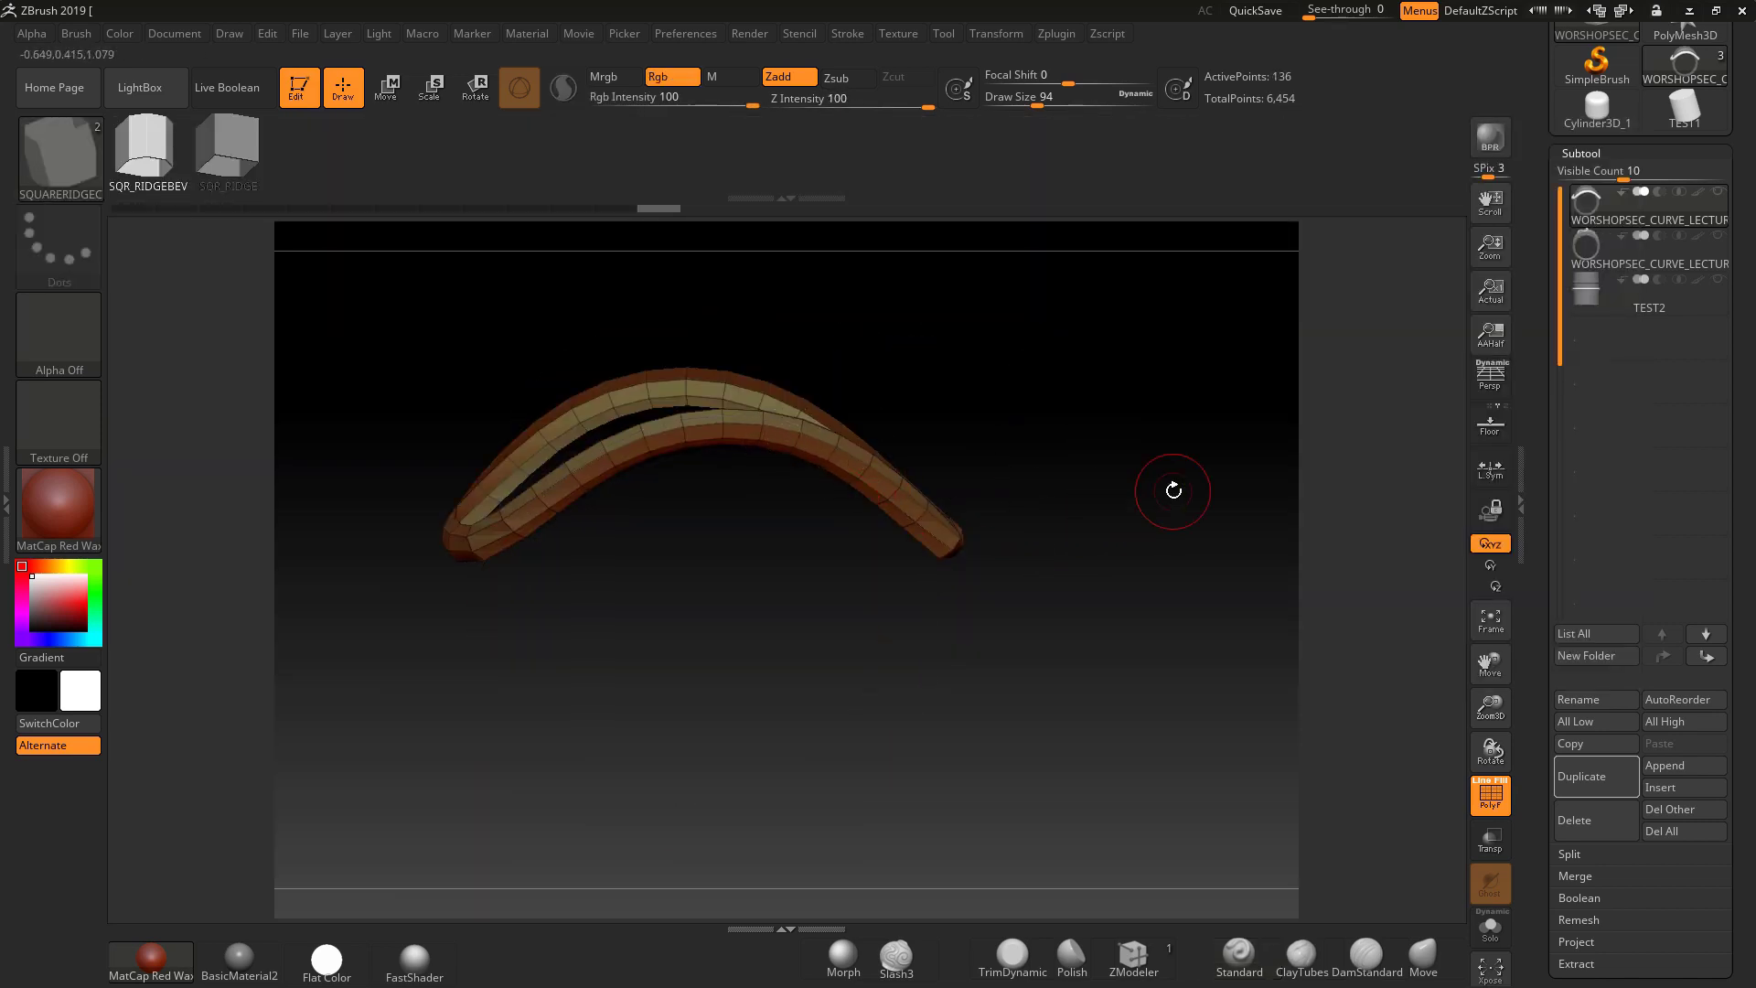
mouse_move(384, 294)
left_mouse_down("ctrl")
mouse_move(976, 561)
mouse_move(1081, 653)
left_mouse_up("ctrl")
left_click(1180, 494, "ctrl+shift")
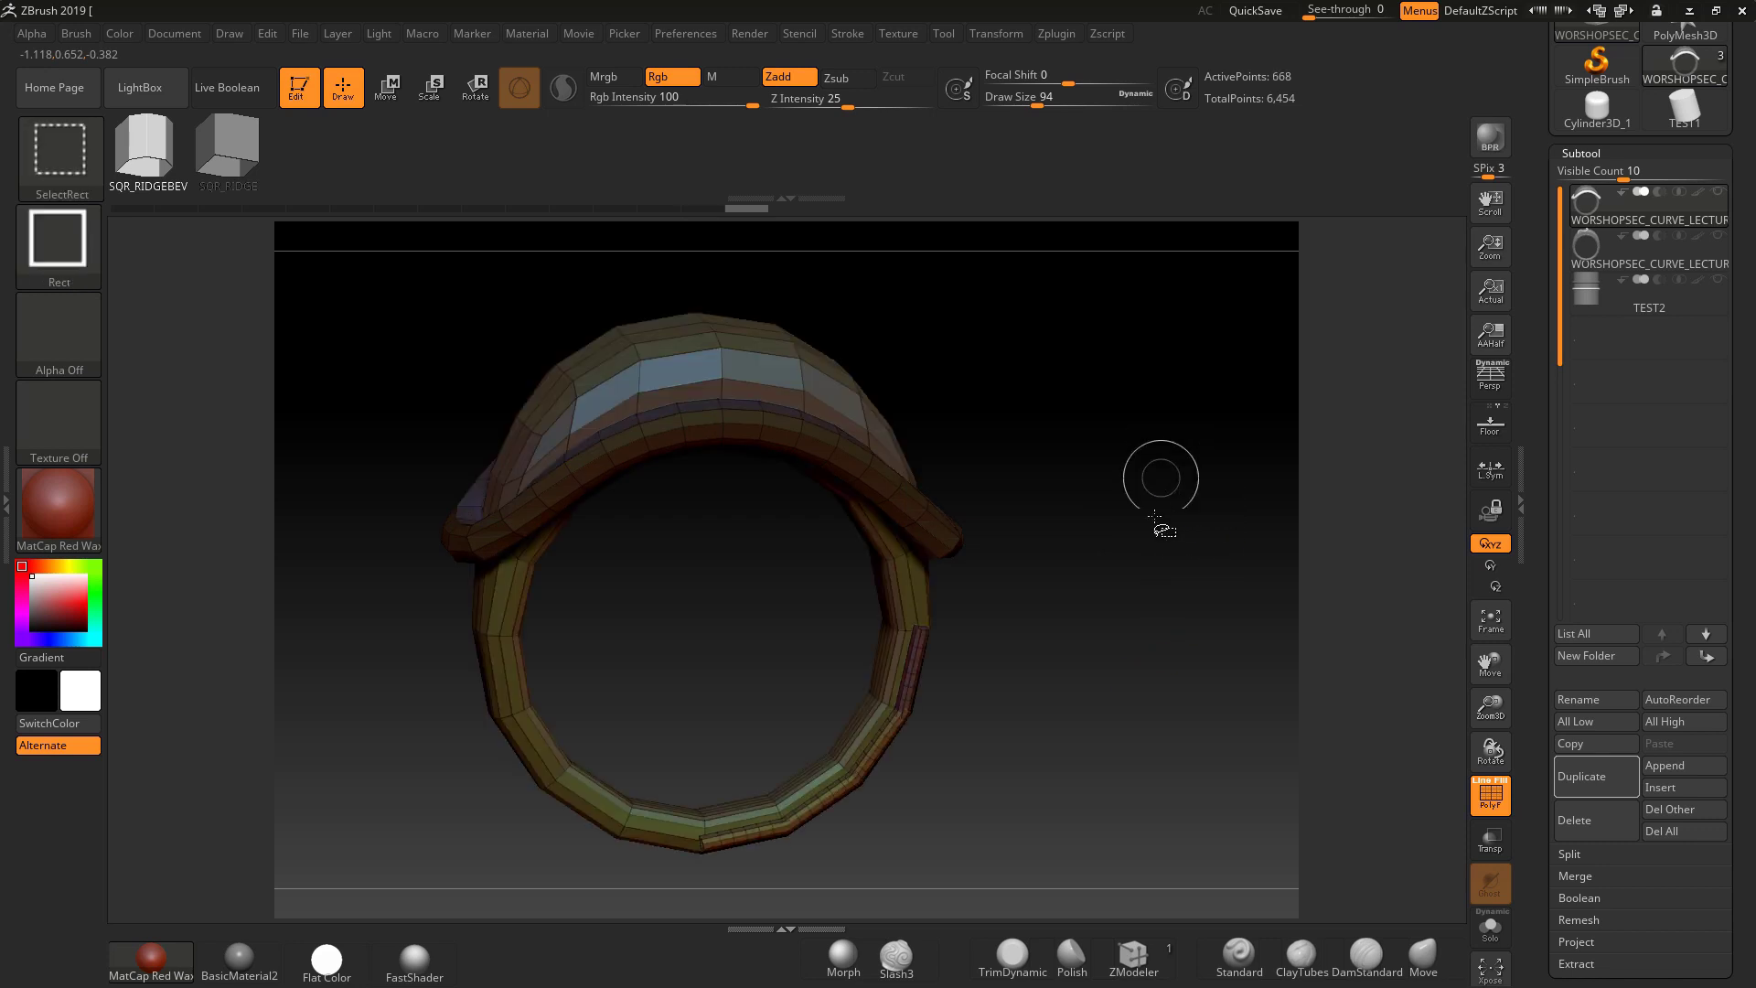
left_click(1135, 542, "ctrl")
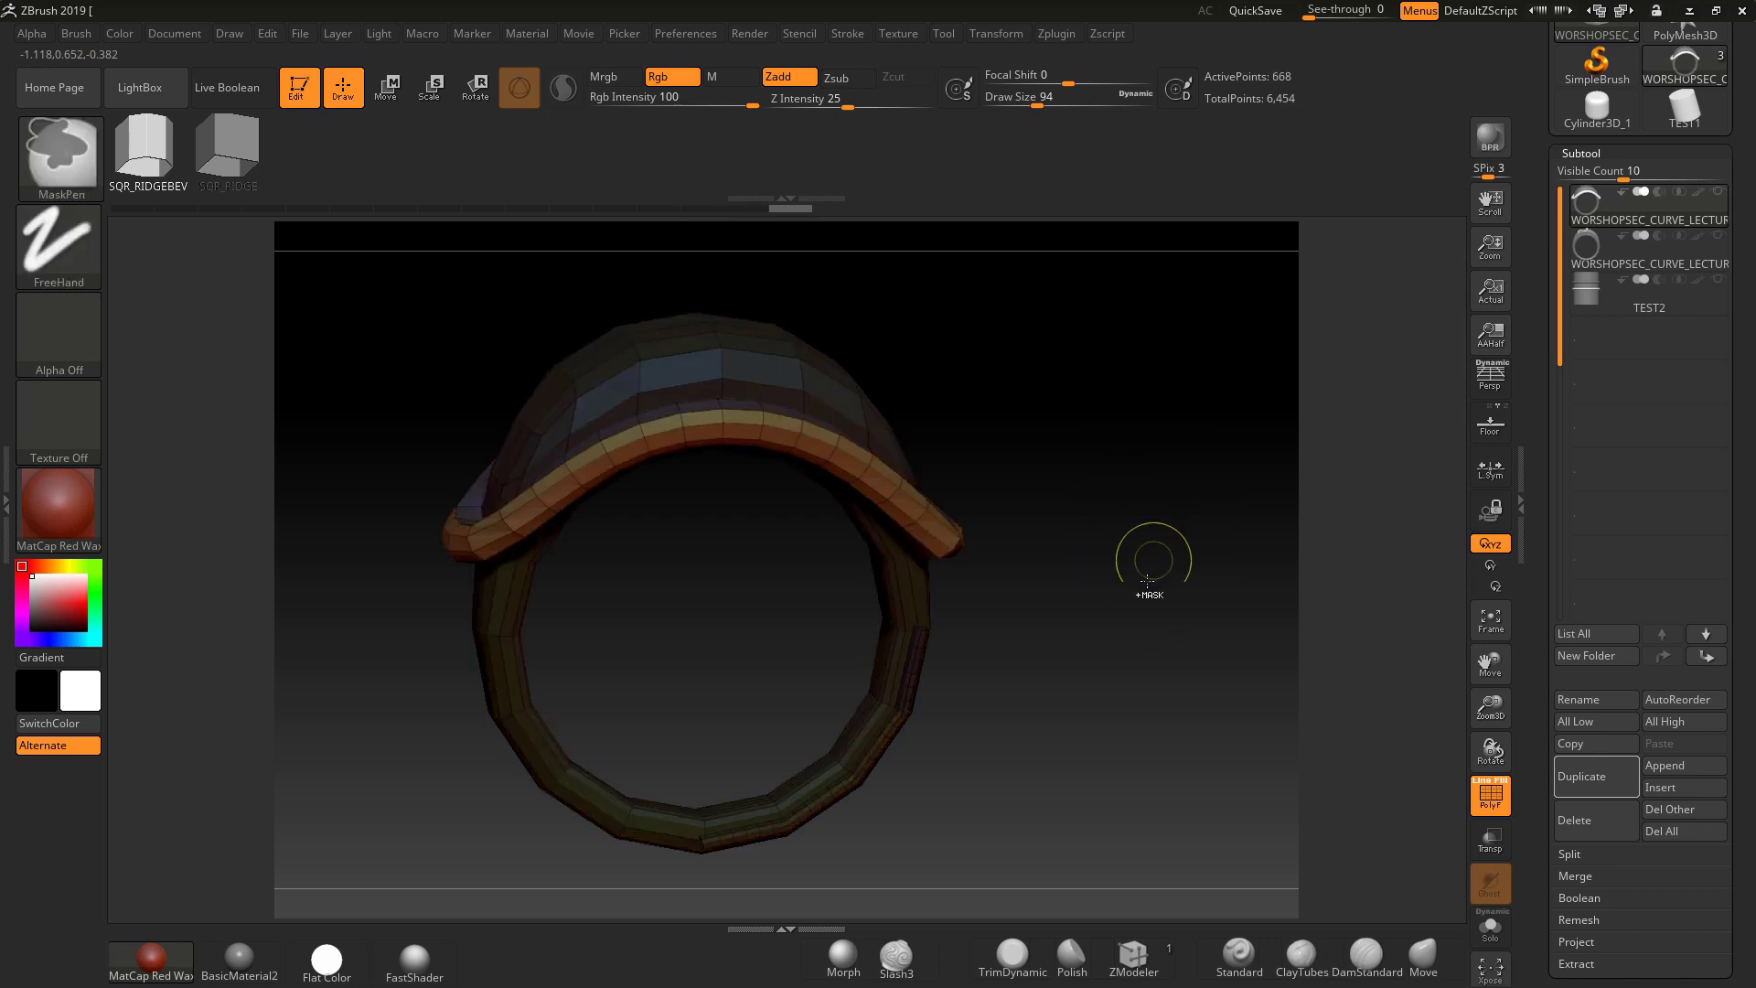
Scale the unmasked crown ridge up uniformly with the gizmo and clear the mask.
left_click(432, 91)
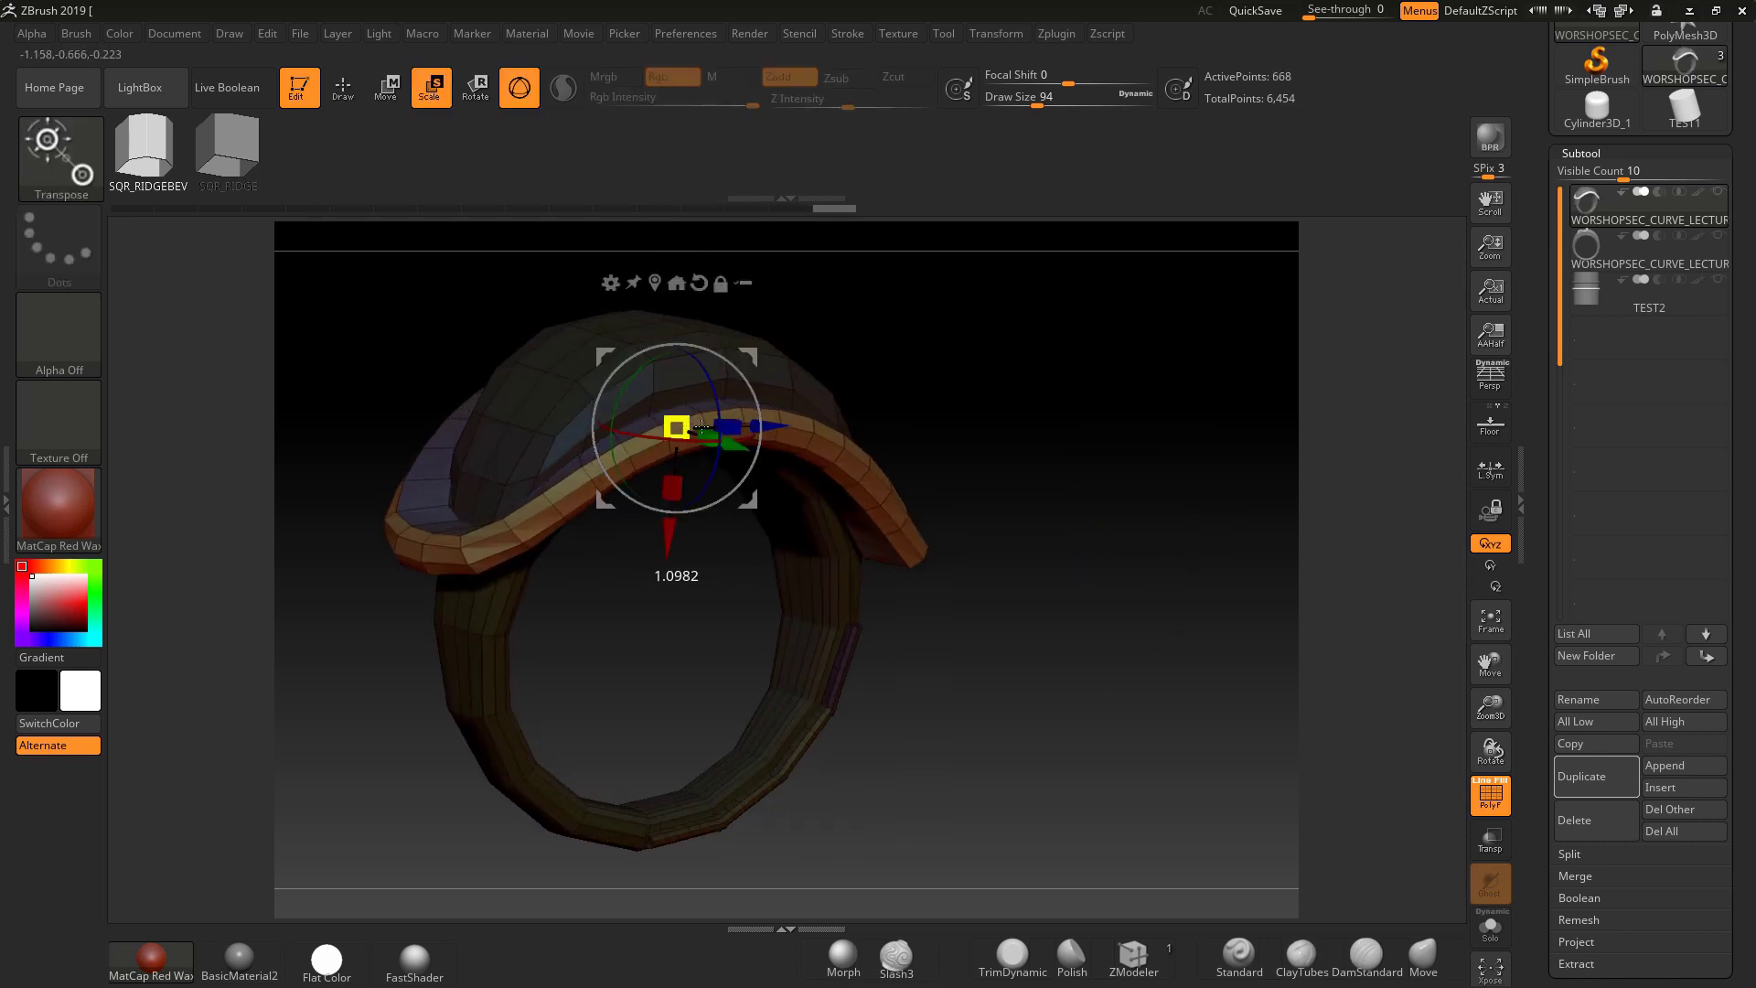
left_click_drag(1047, 521, 1055, 633)
left_click_drag(1160, 518, 941, 693, "ctrl")
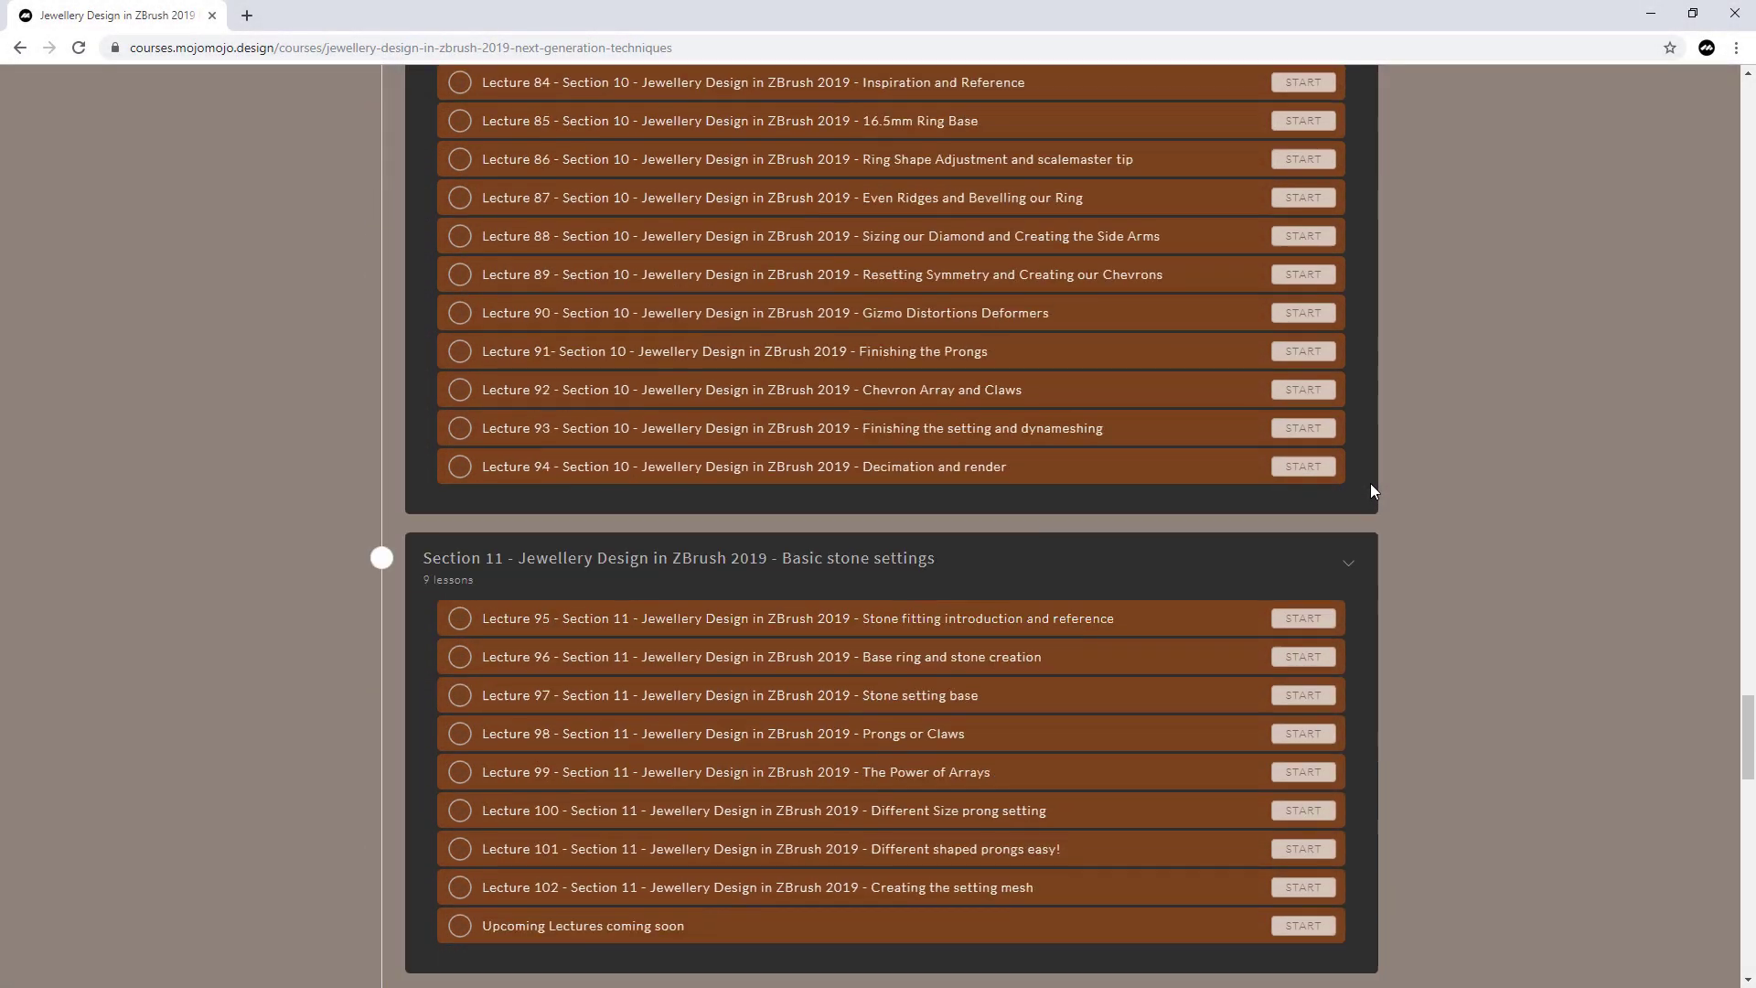
scroll(1371, 485, "down", 7)
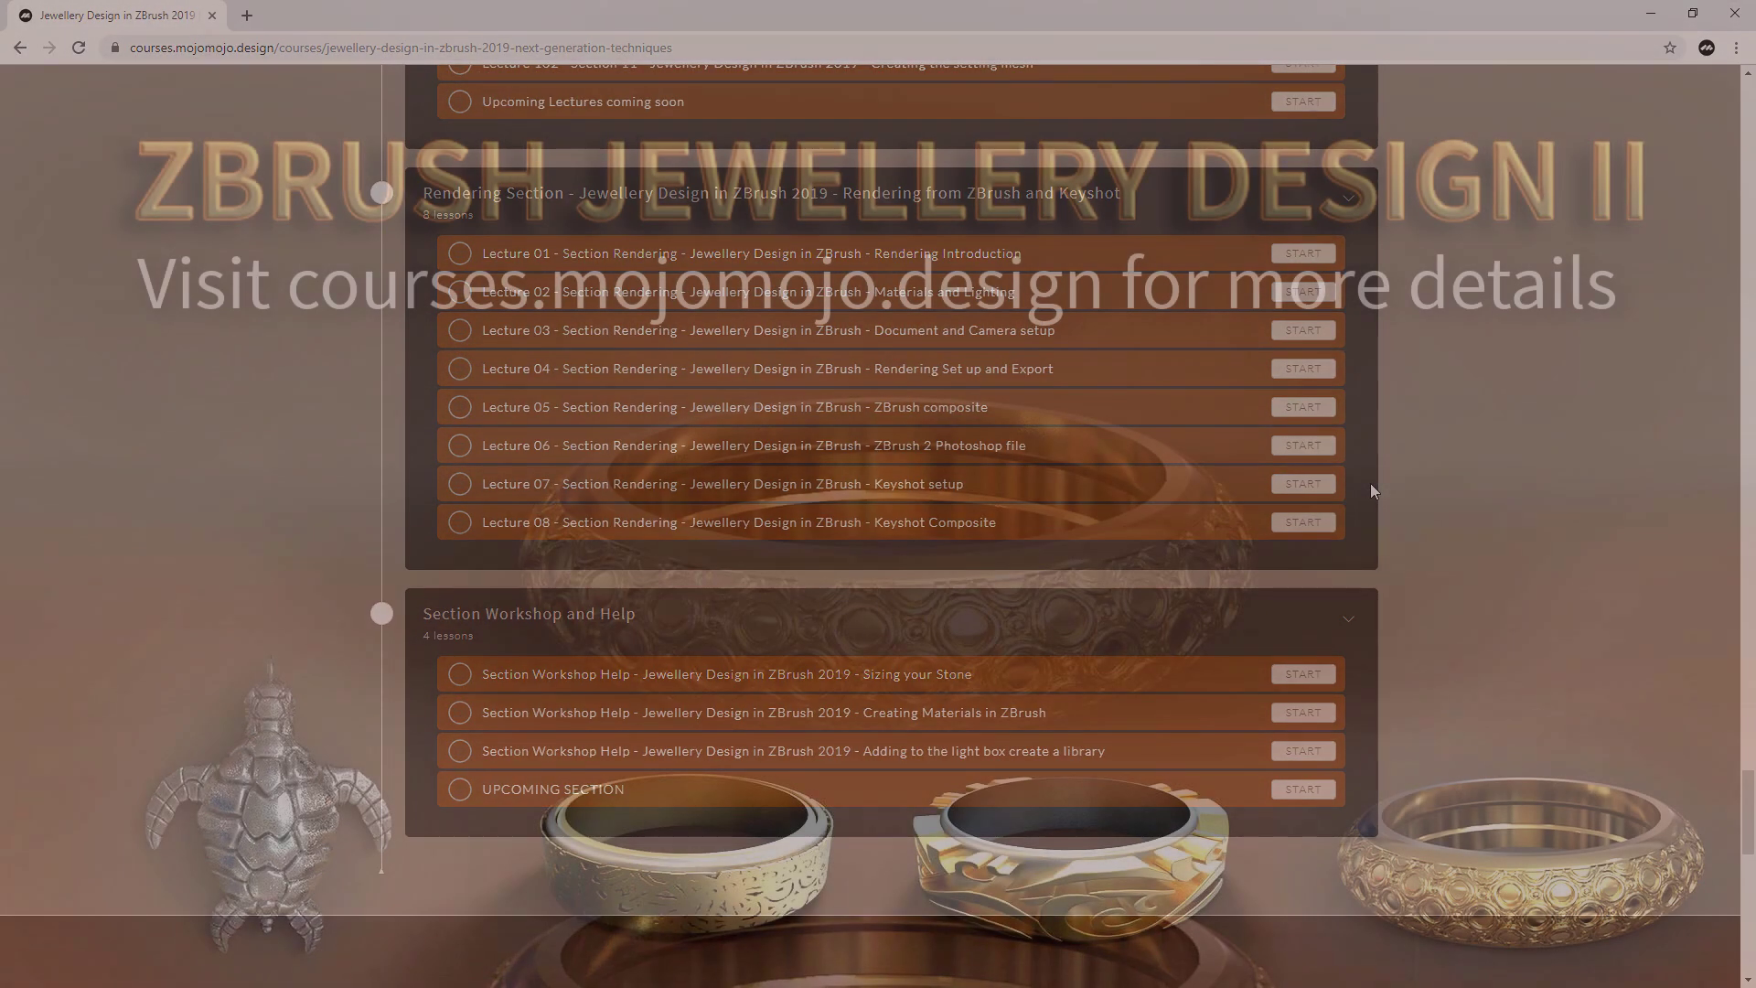